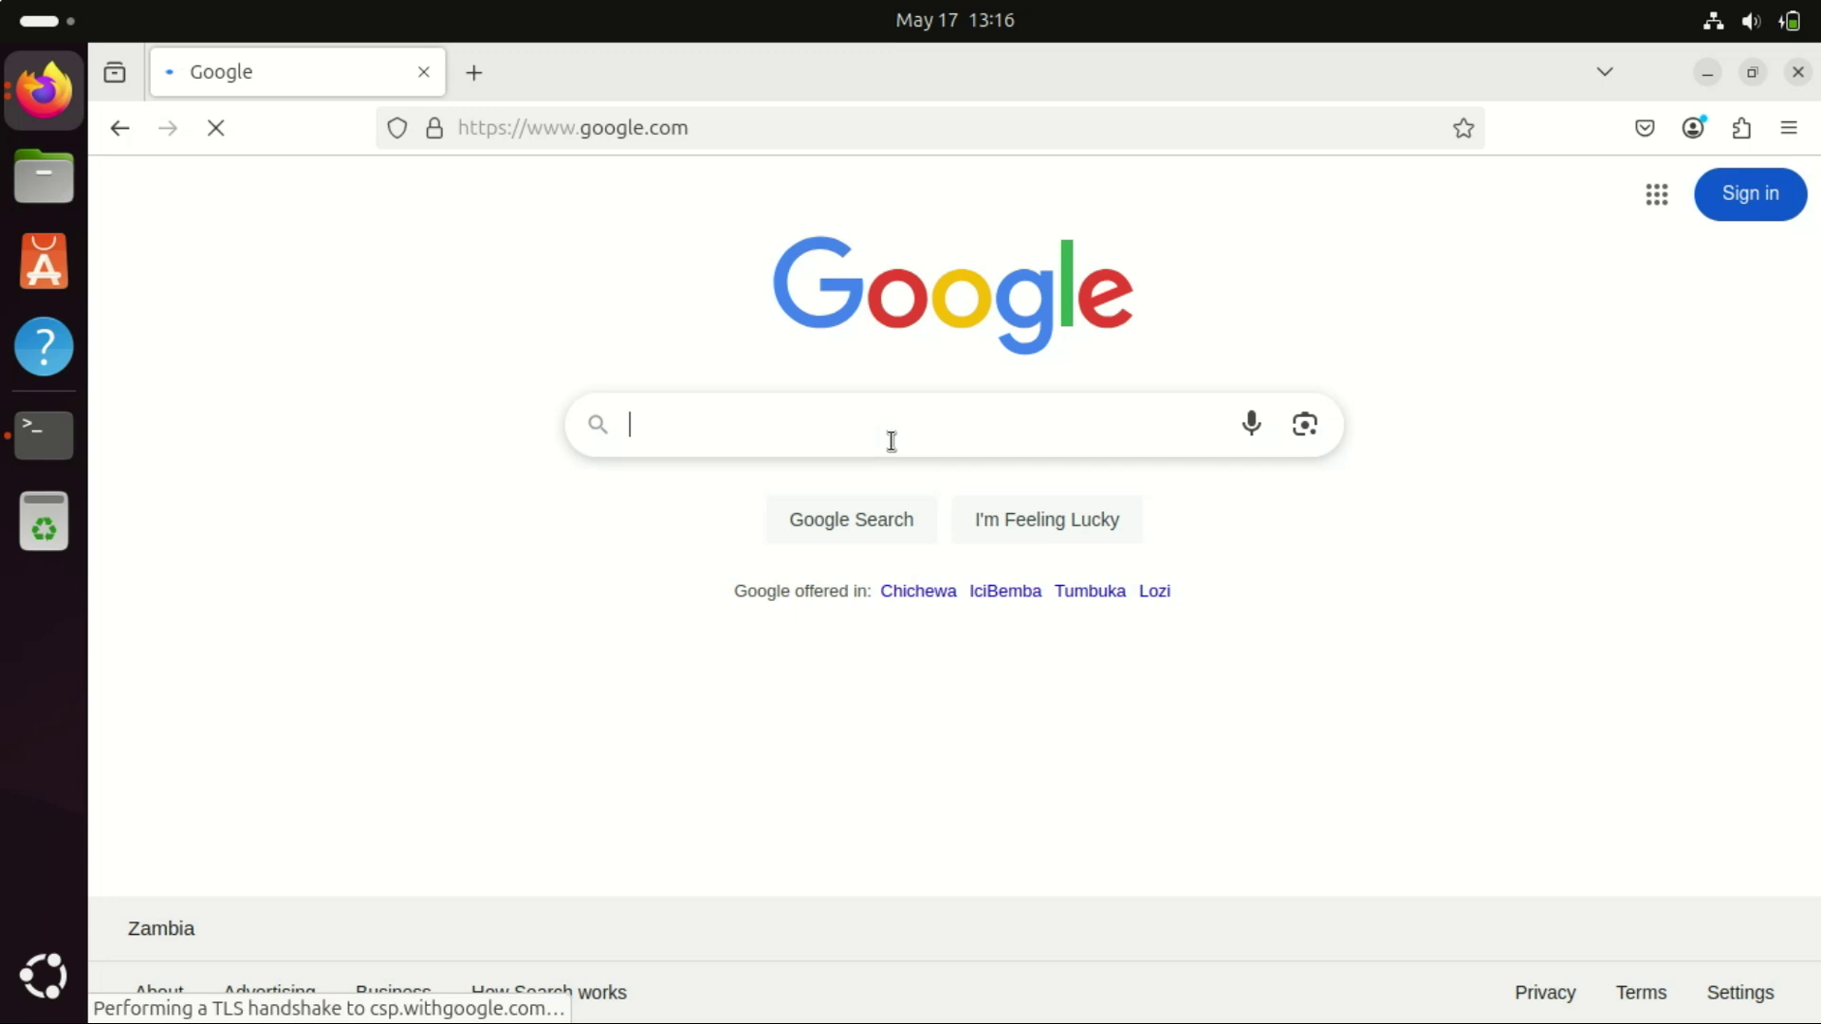
- Search for 'ubuntu flavors' and open ubuntu.com's Ubuntu flavors page
type("u")
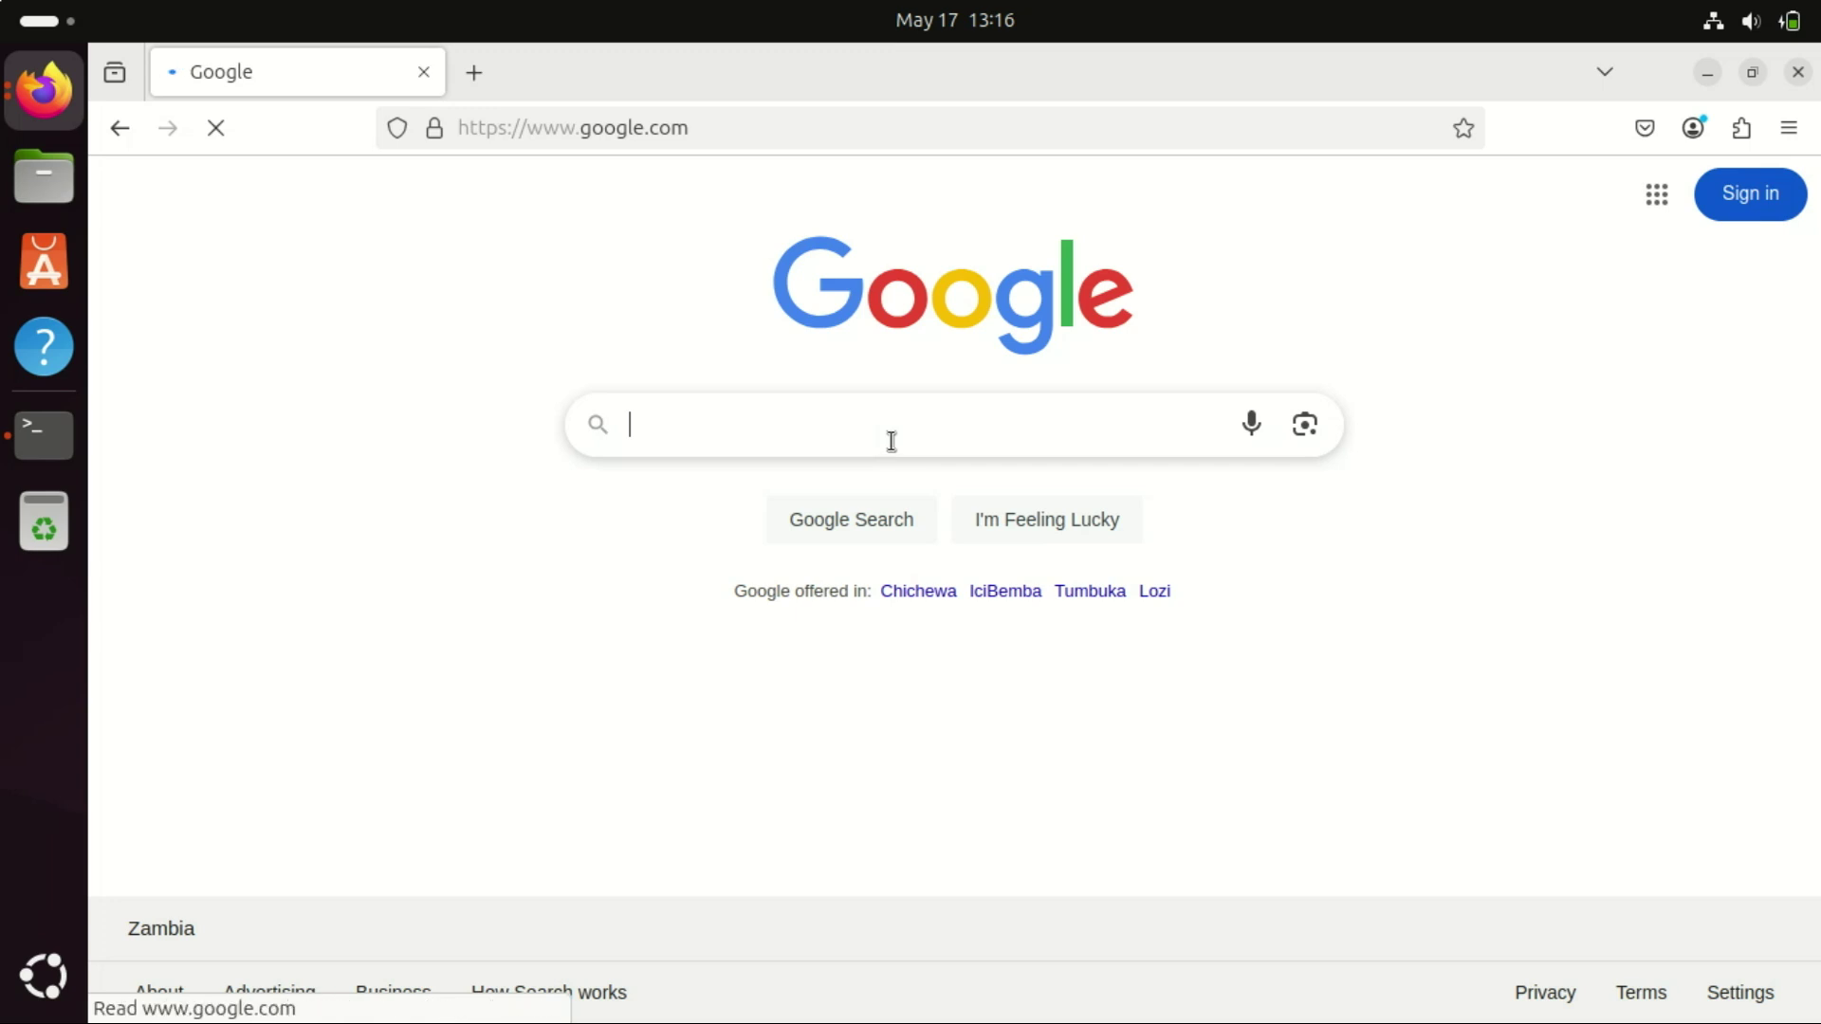
type("buntu fl")
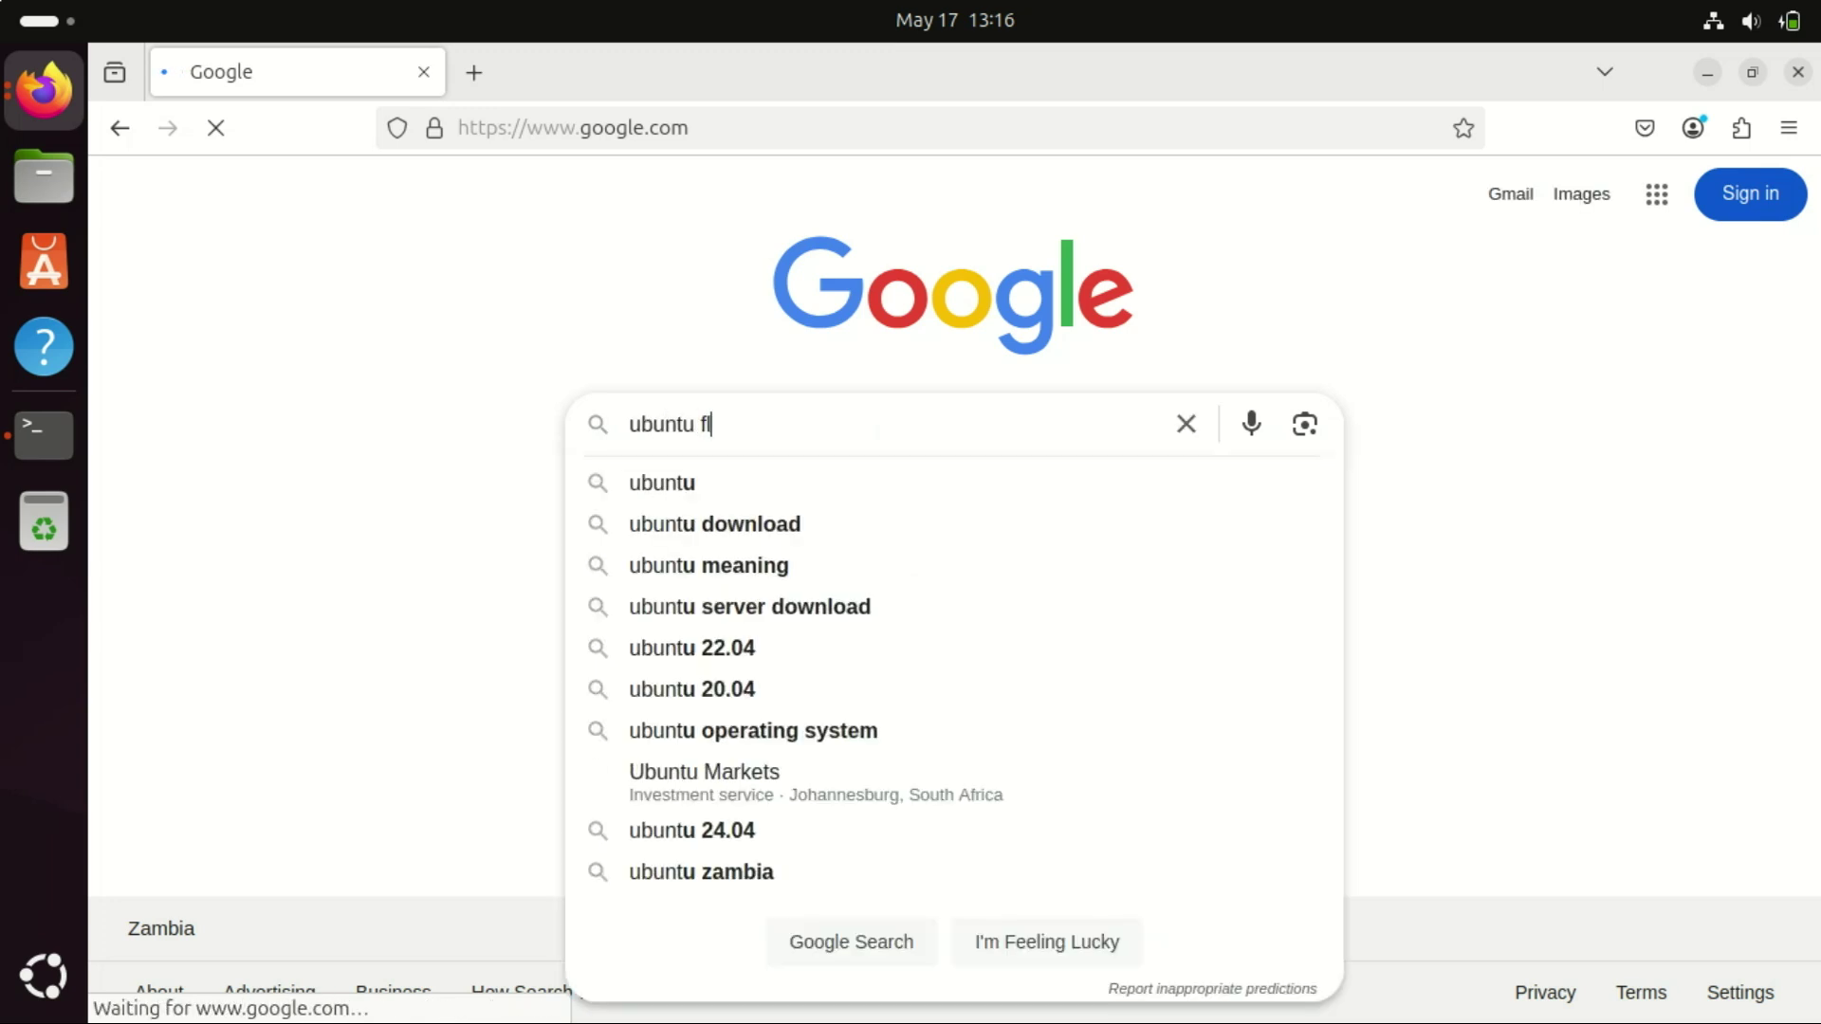
type("a")
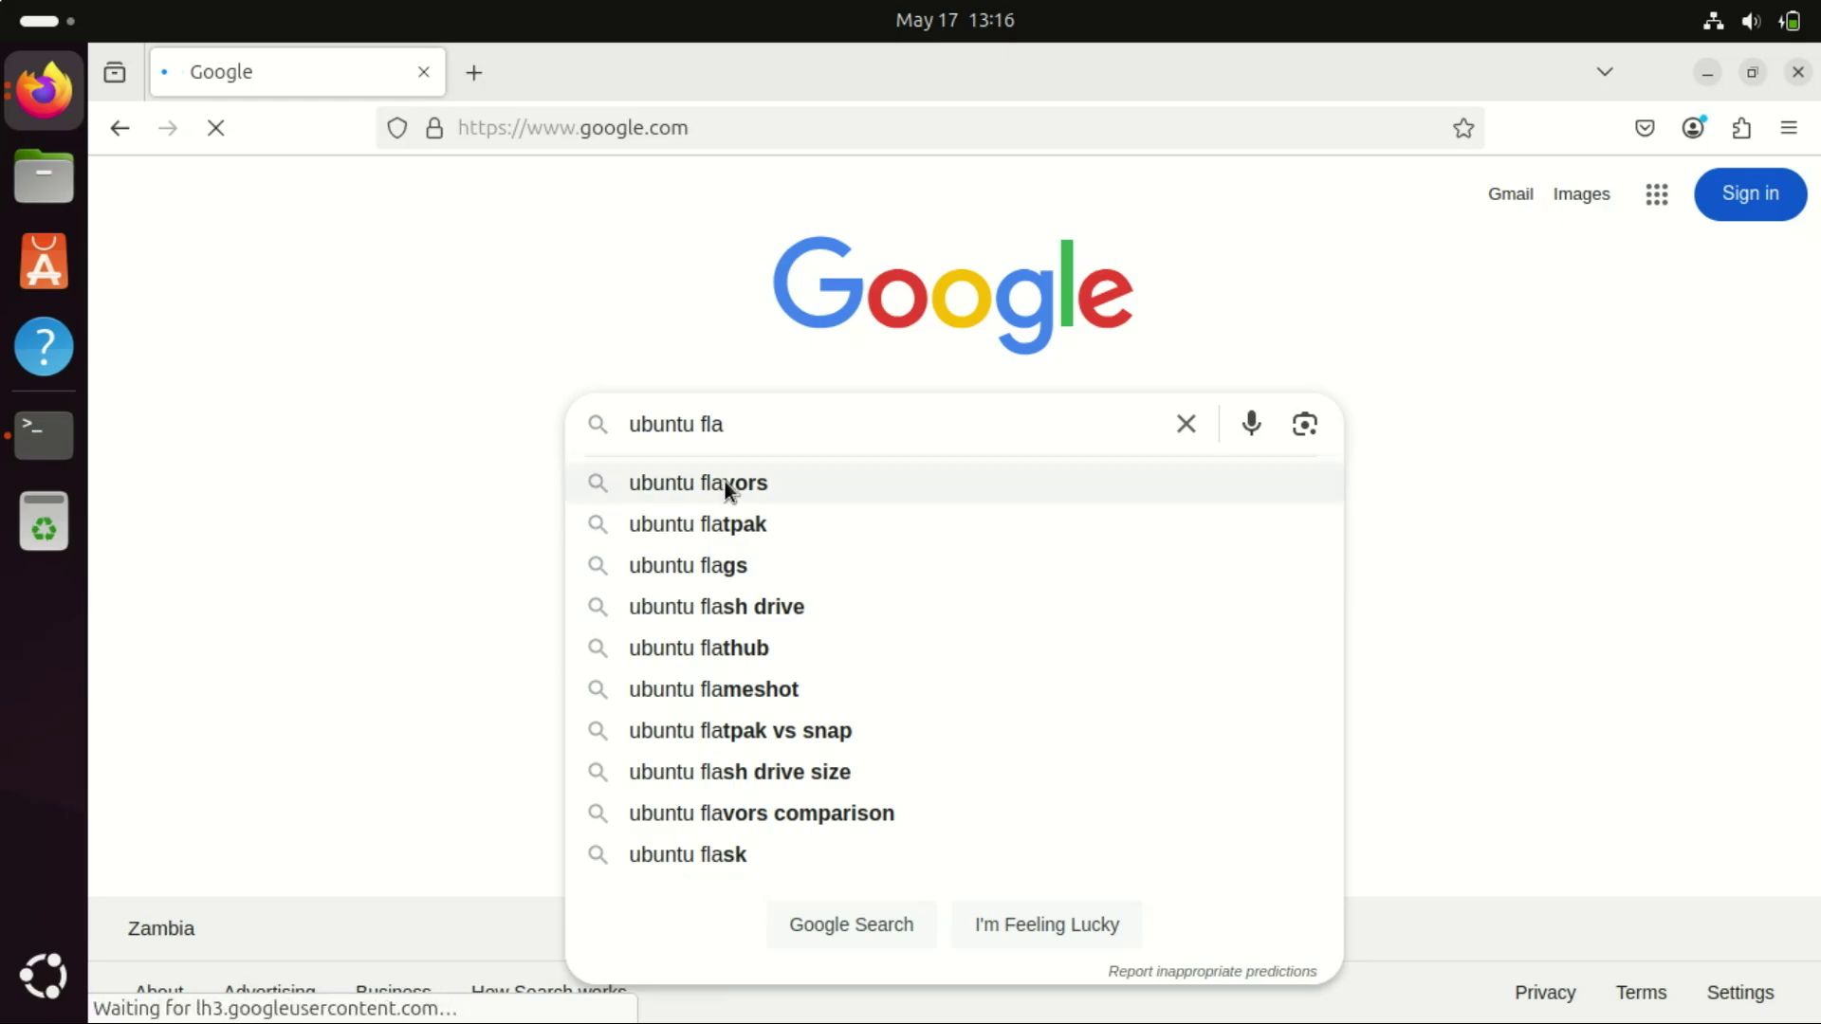
left_click(724, 481)
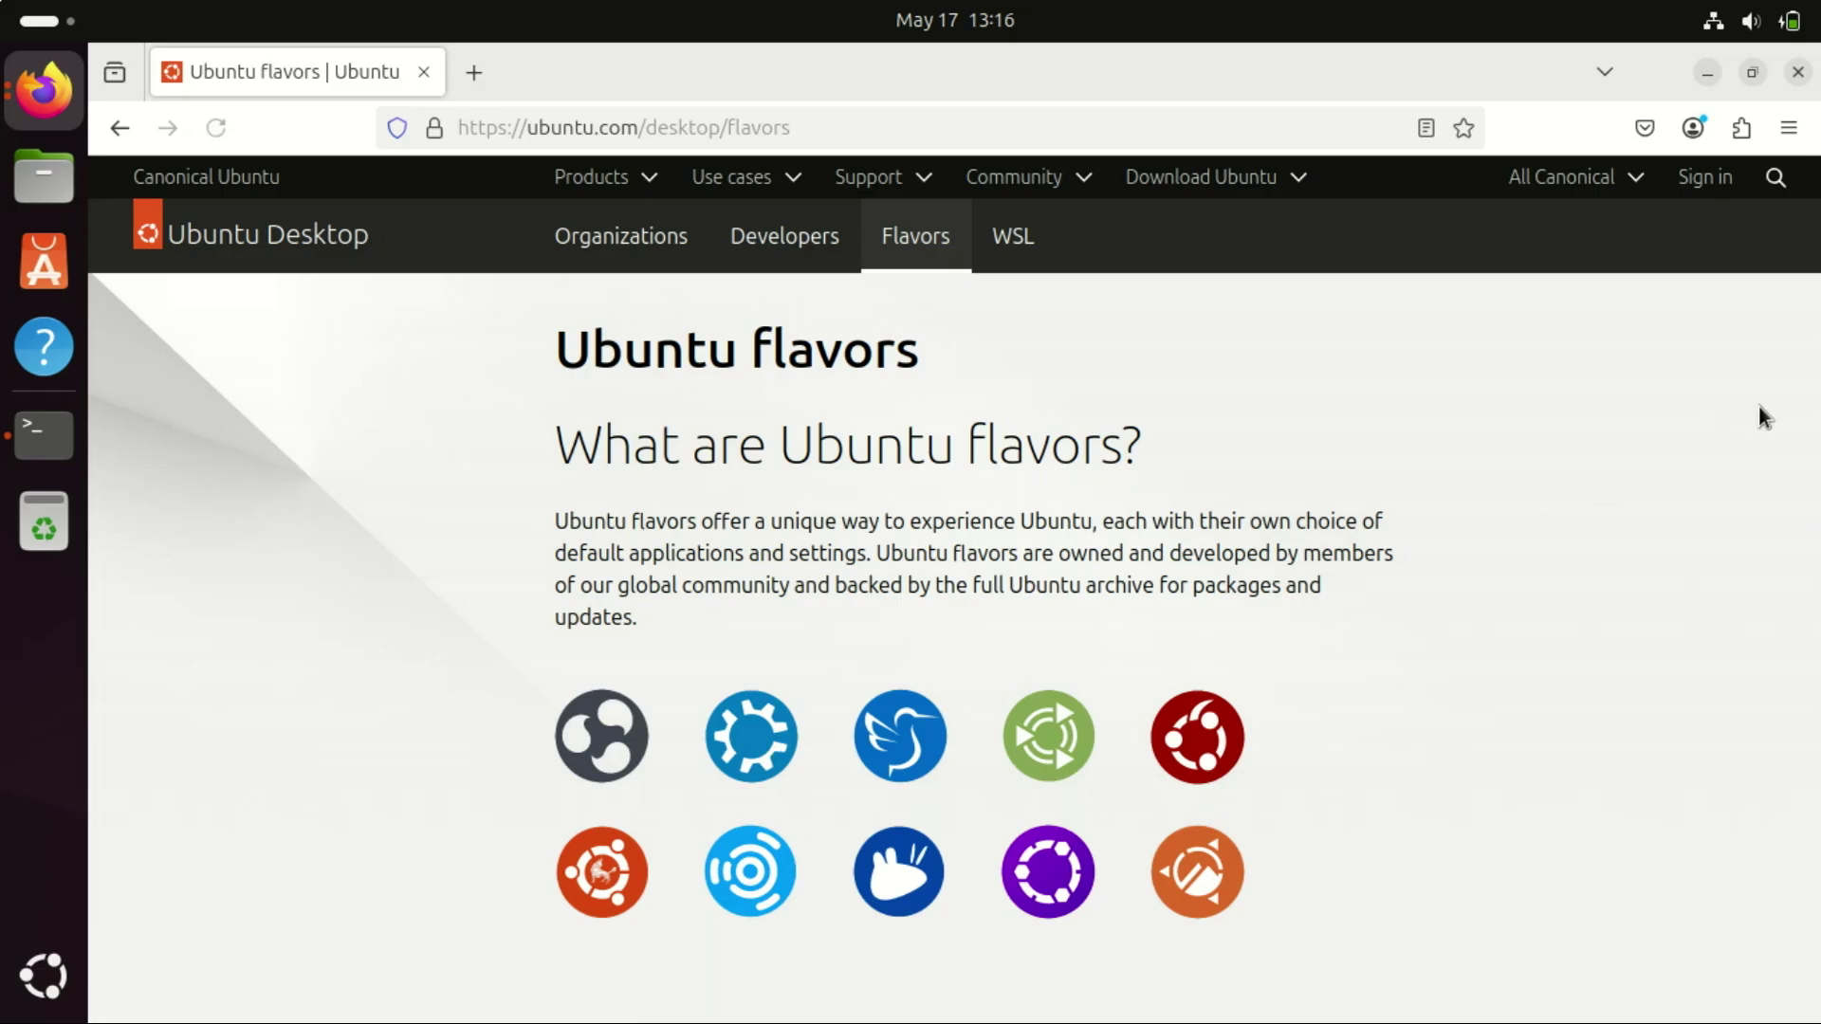
scroll(1759, 406, "down", 2)
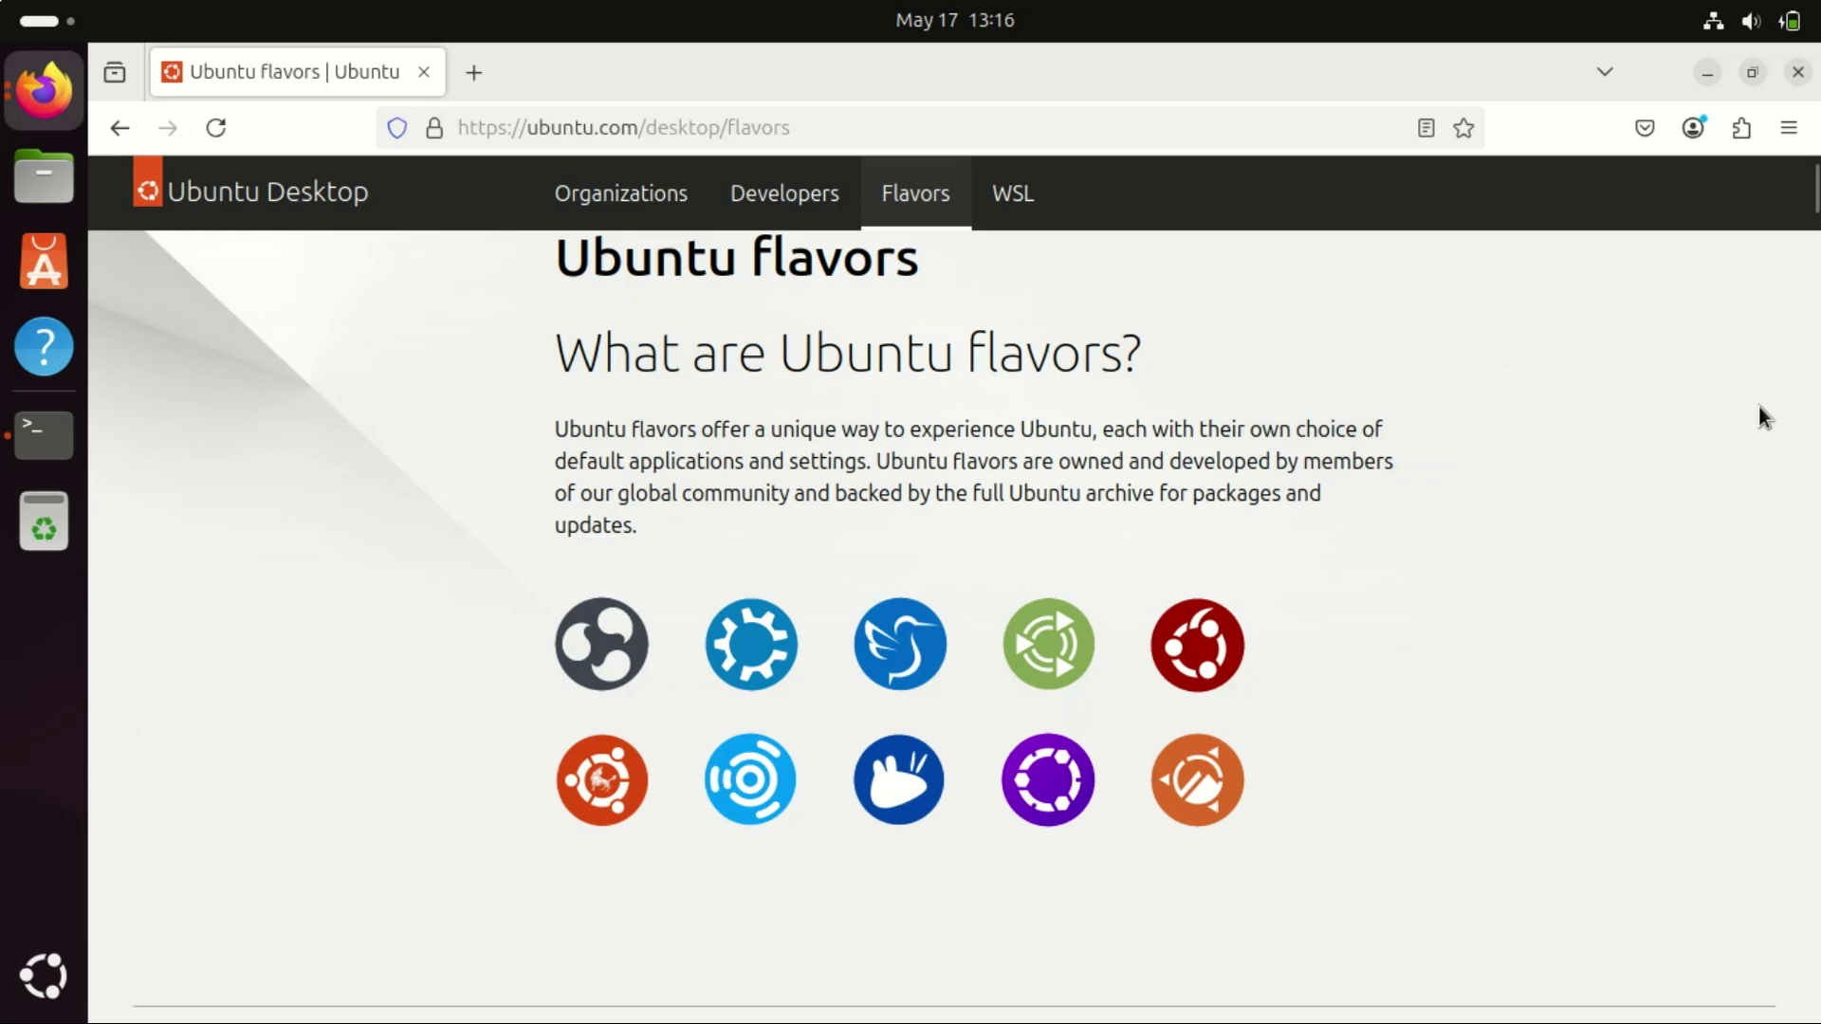
scroll(1758, 418, "down", 2)
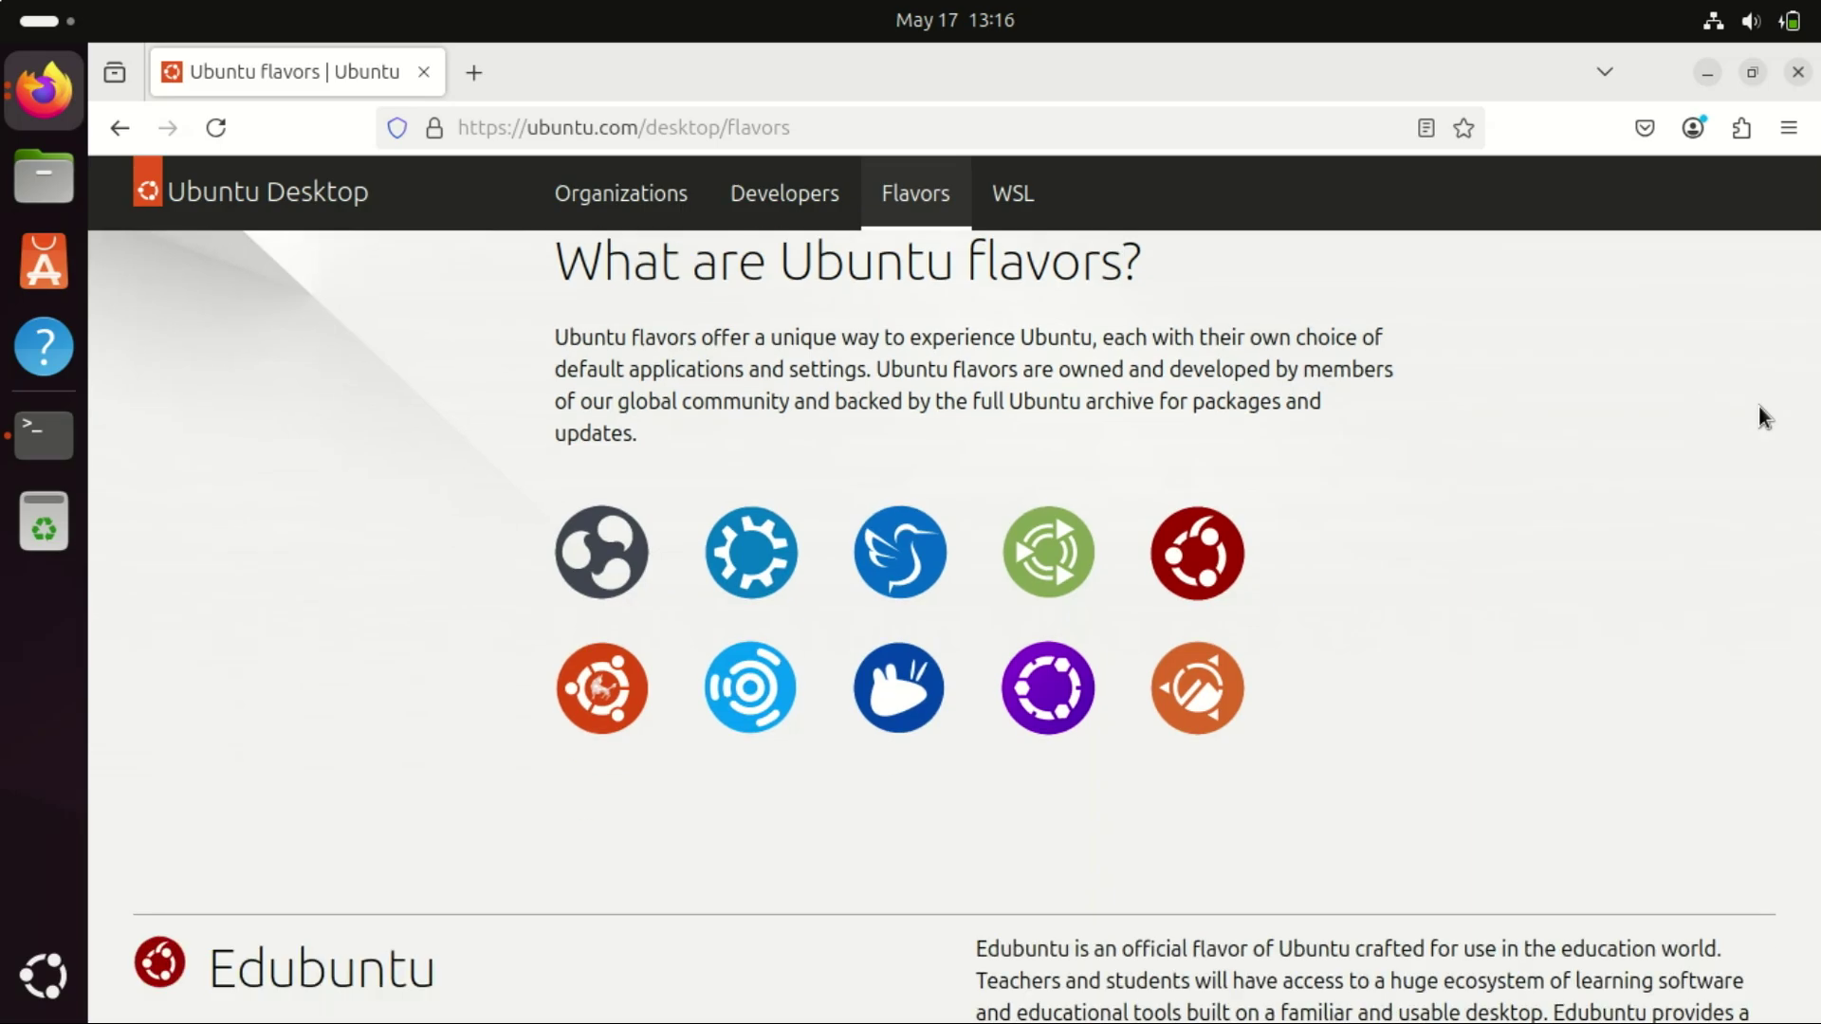
- Scroll through the flavor sections to read about Kubuntu and Lubuntu
scroll(1758, 406, "down", 15)
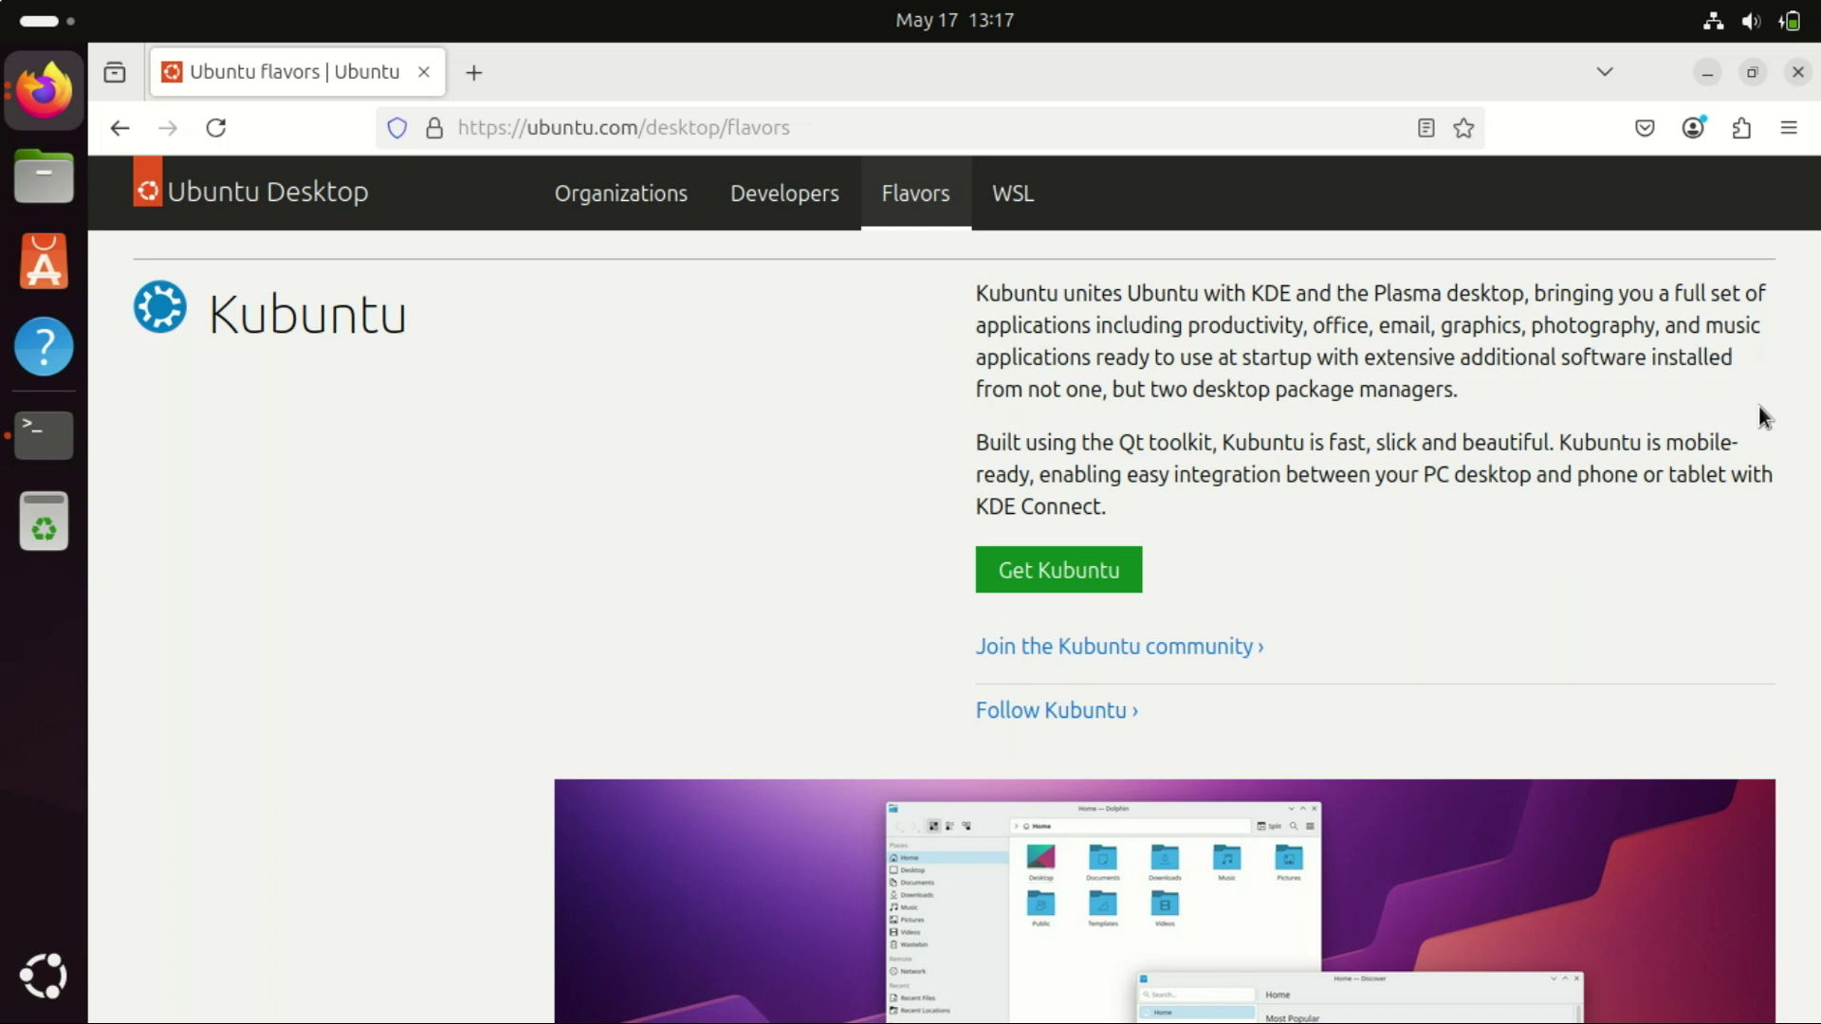
scroll(1758, 406, "down", 4)
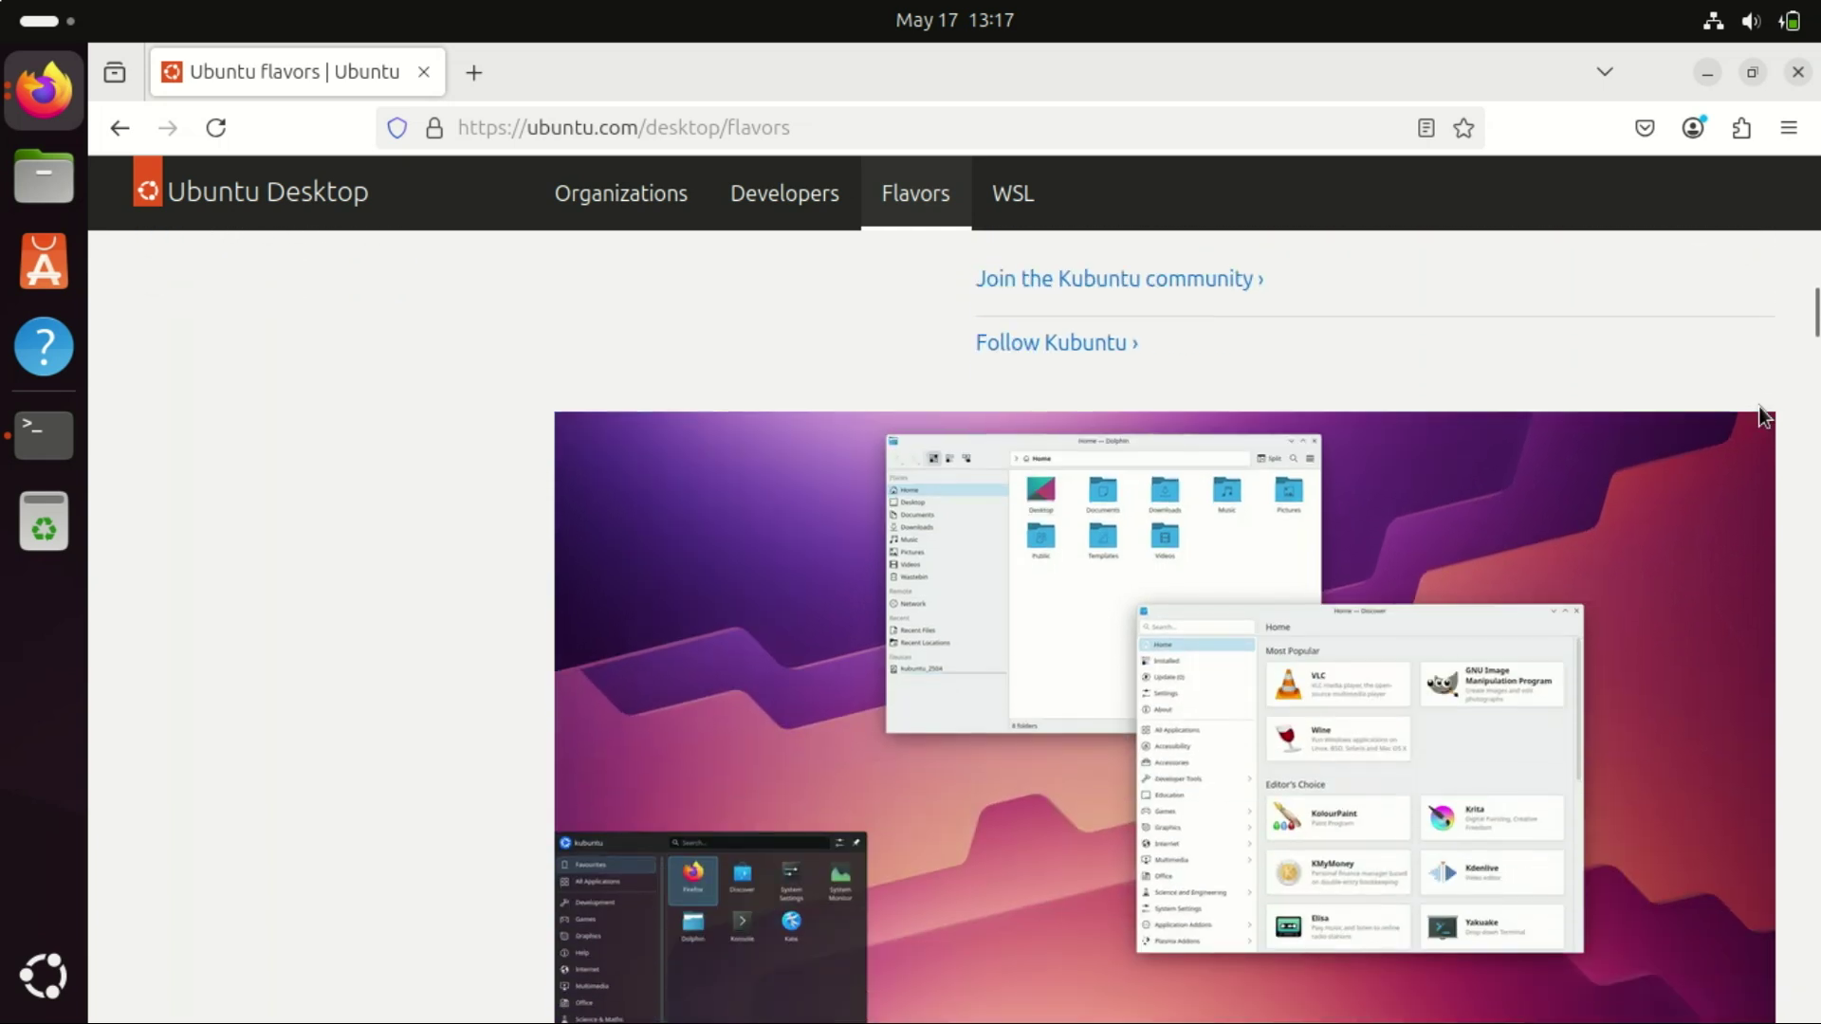
scroll(1758, 406, "down", 1)
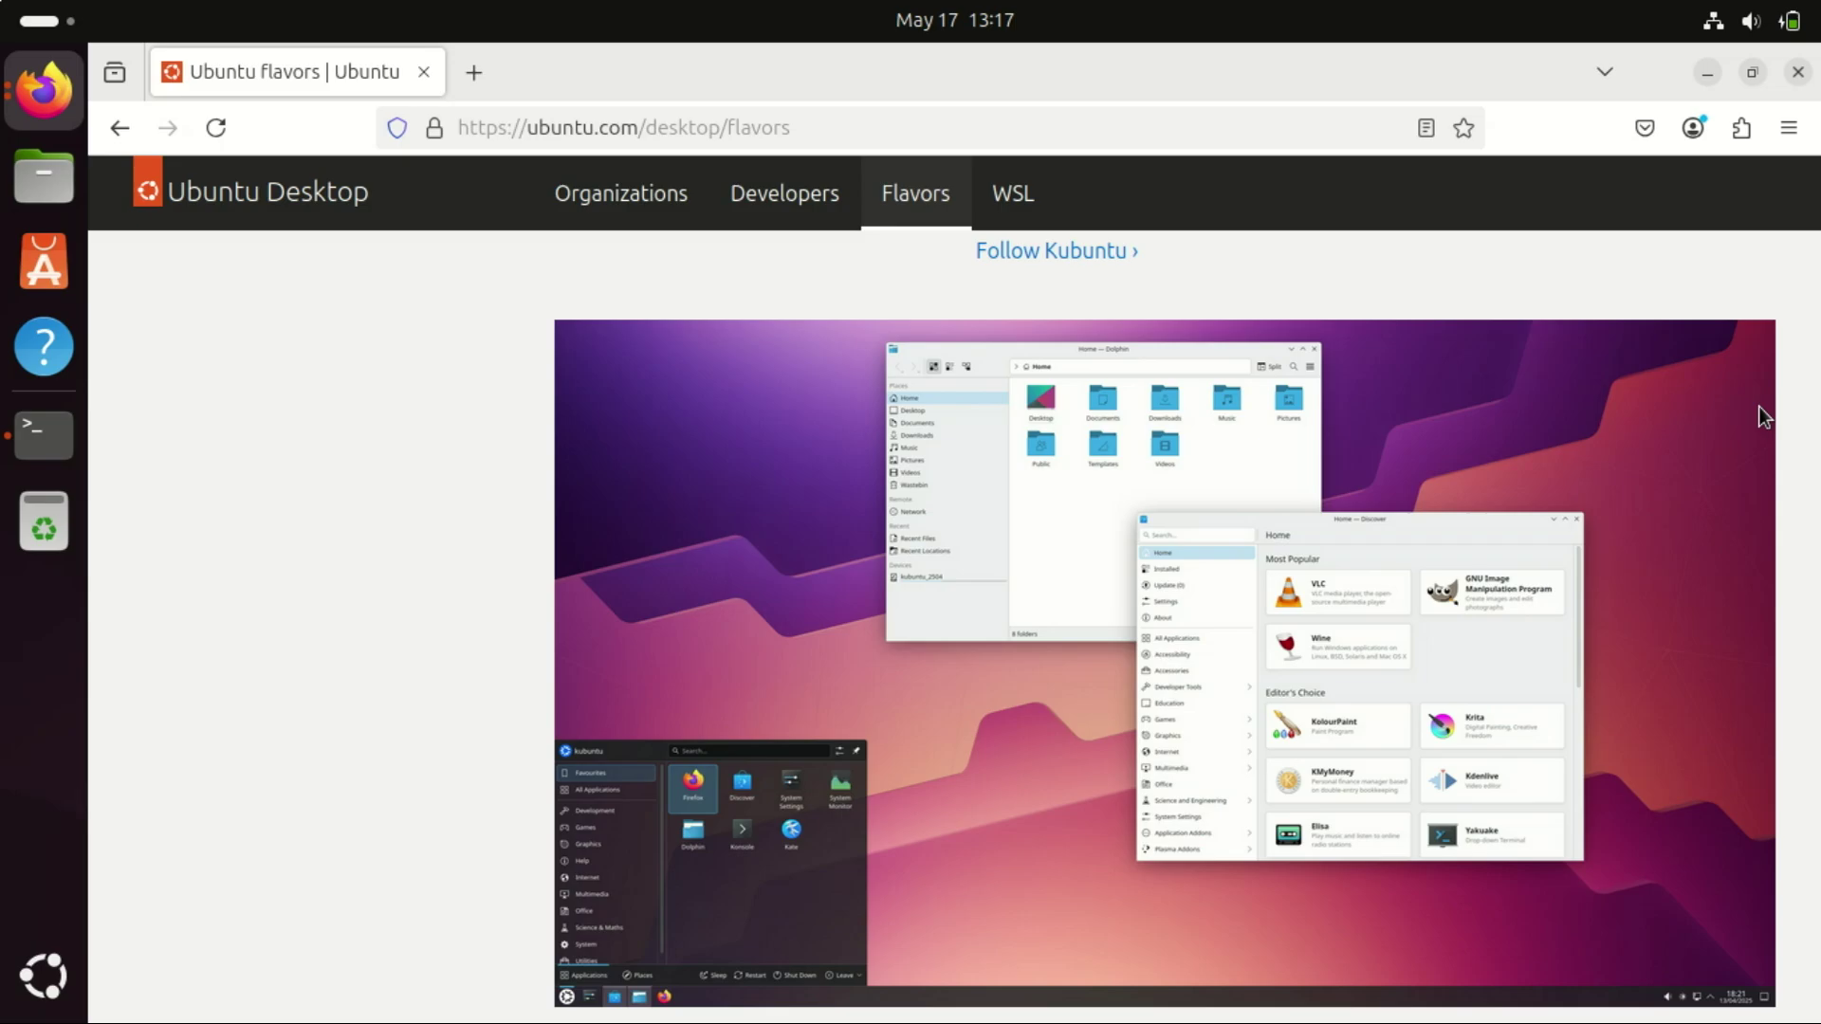
scroll(1758, 406, "down", 6)
scroll(1758, 406, "down", 3)
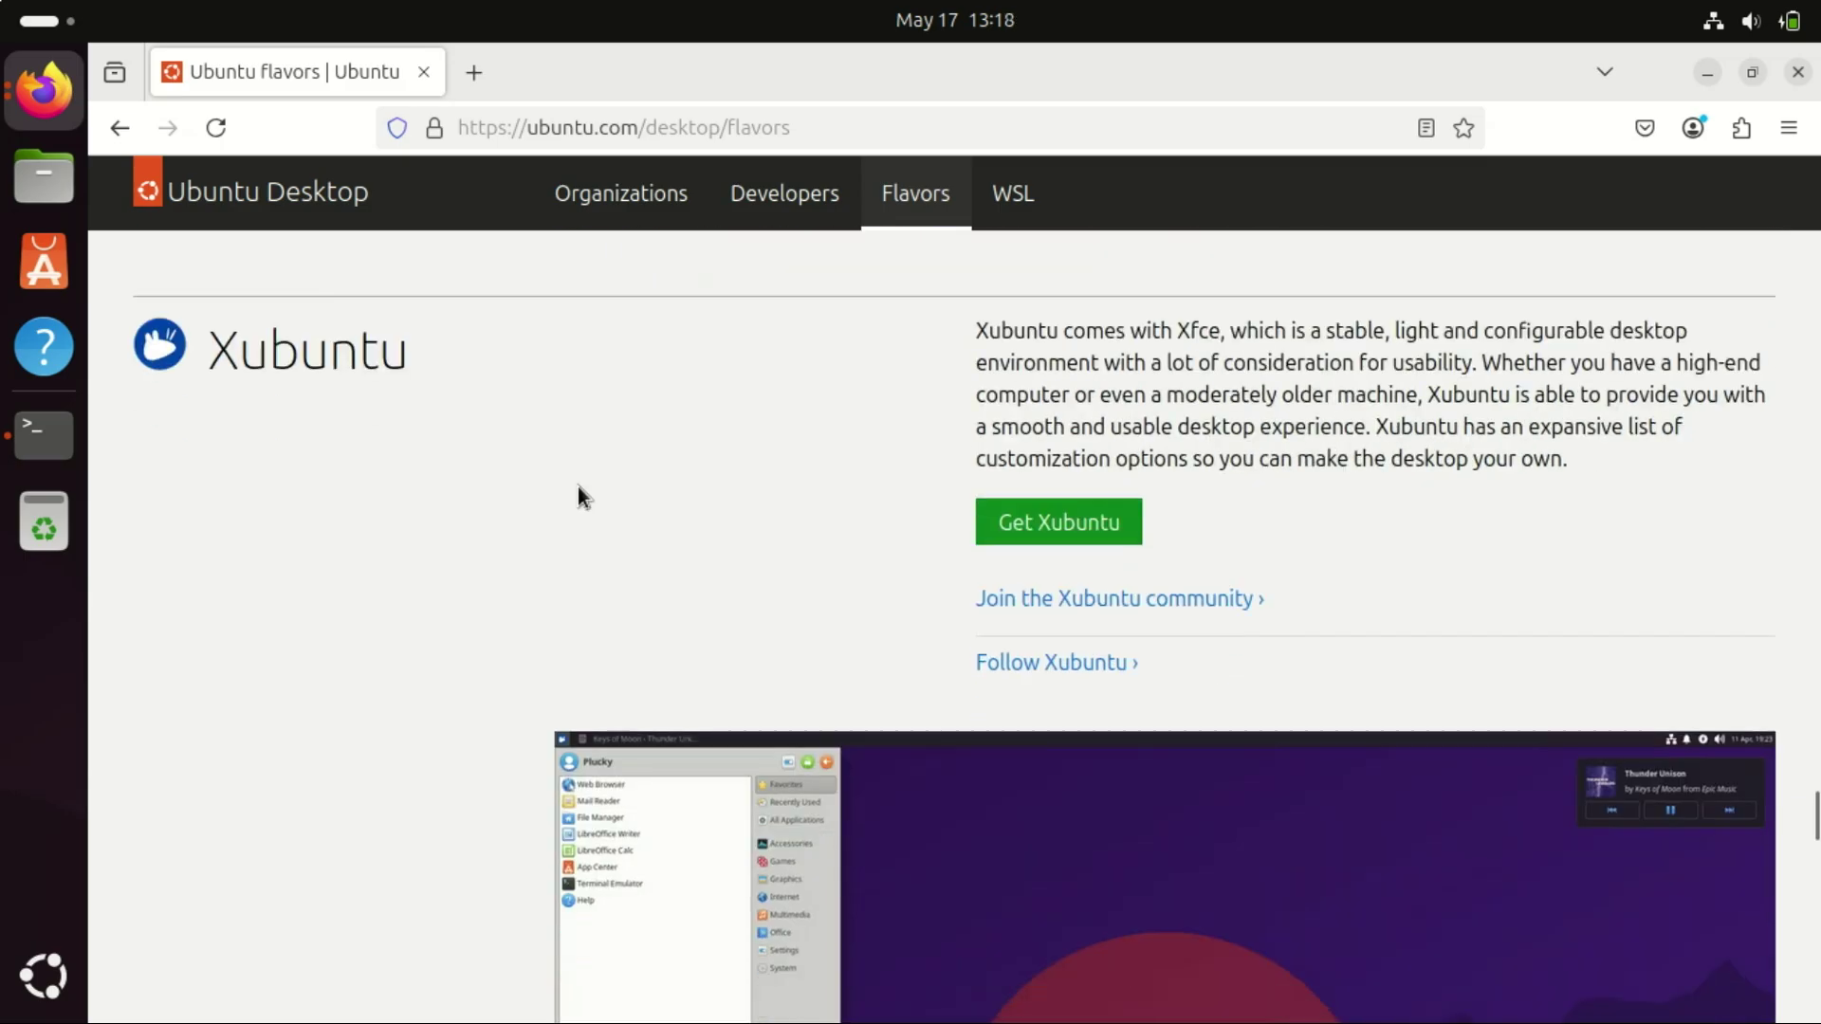
scroll(577, 487, "down", 1)
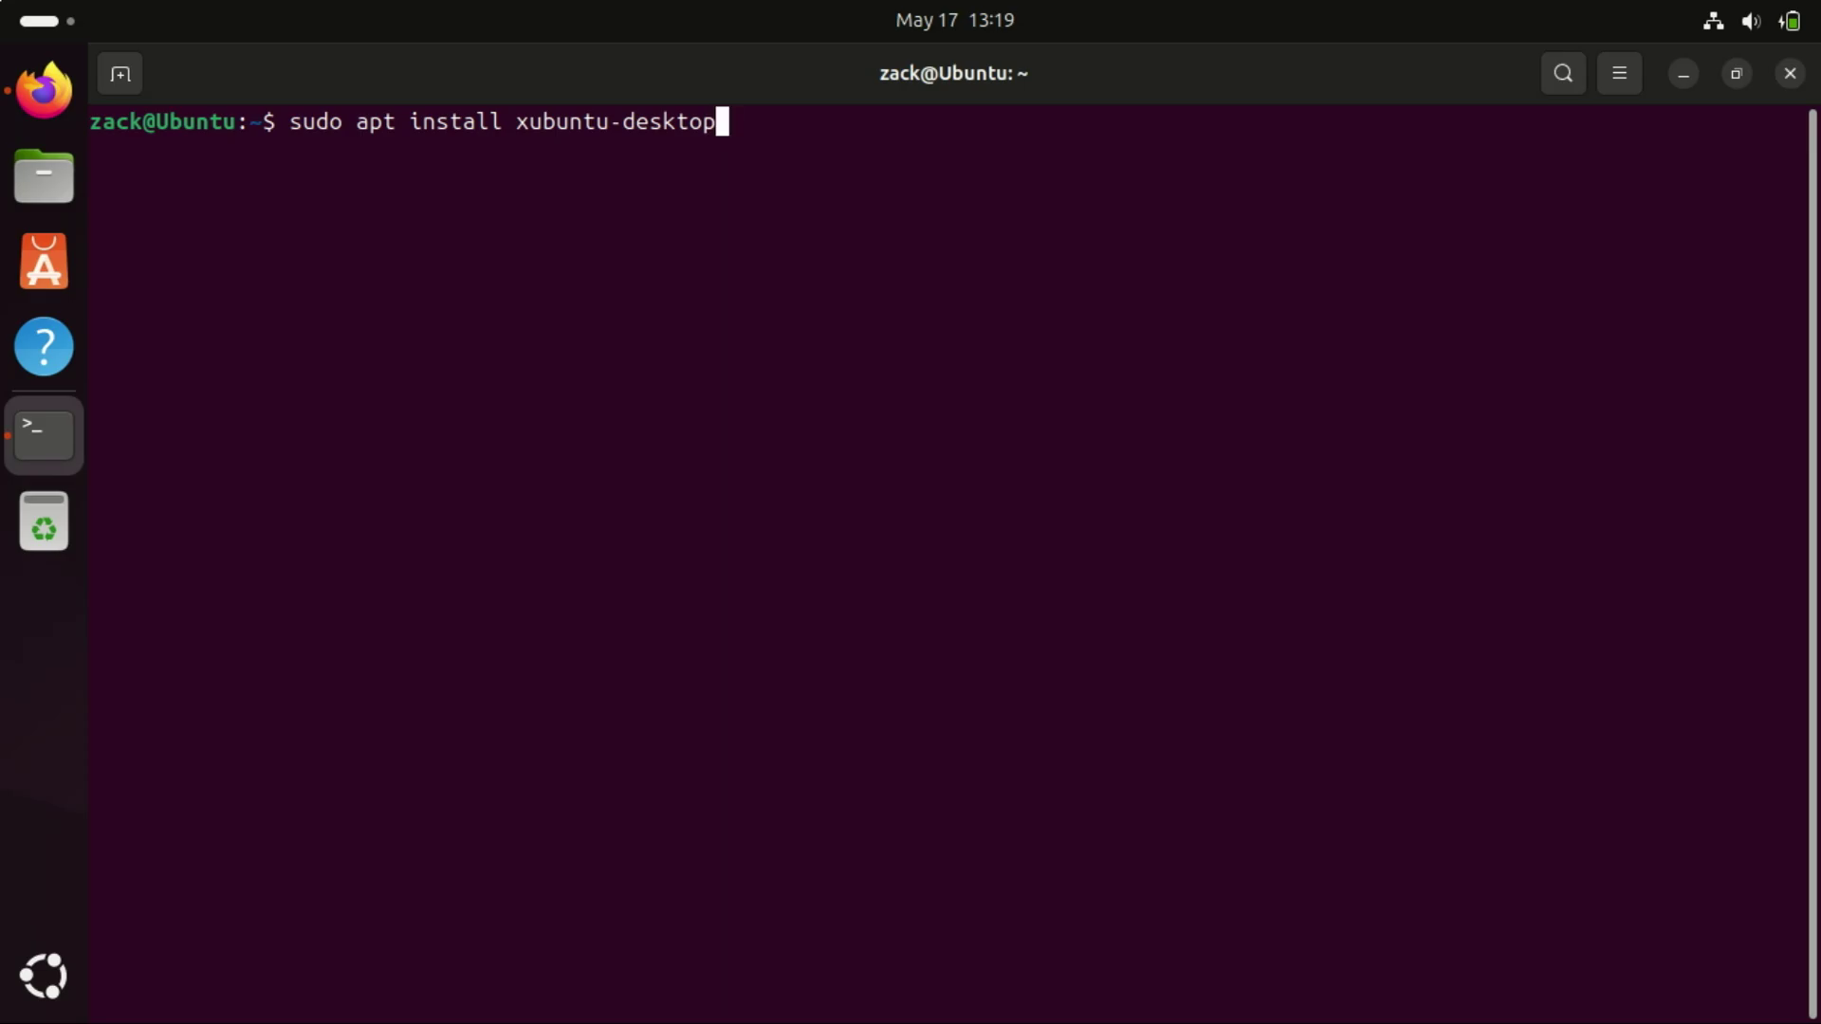
- Replace the terminal command line with 'sudo apt install lubuntu-desktop' without running it
key("ctrl+u")
type("sudo apt install lubuntu-desktop")
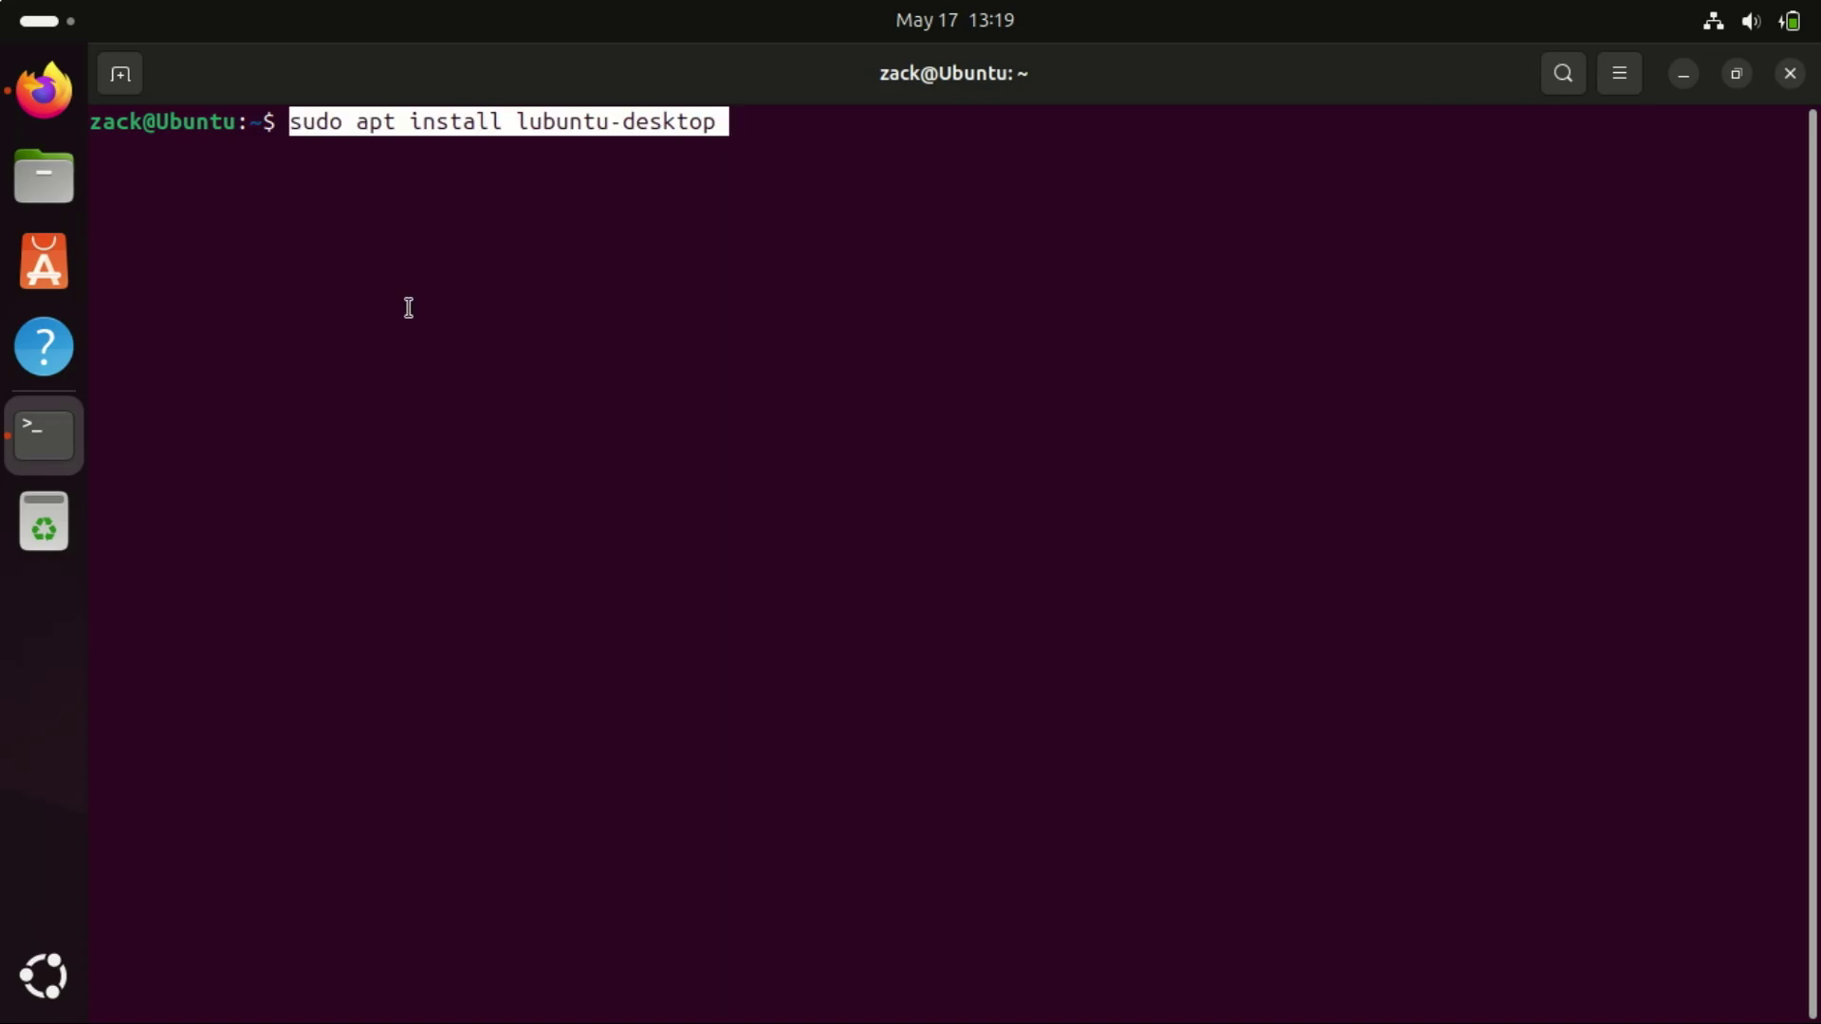
key("End")
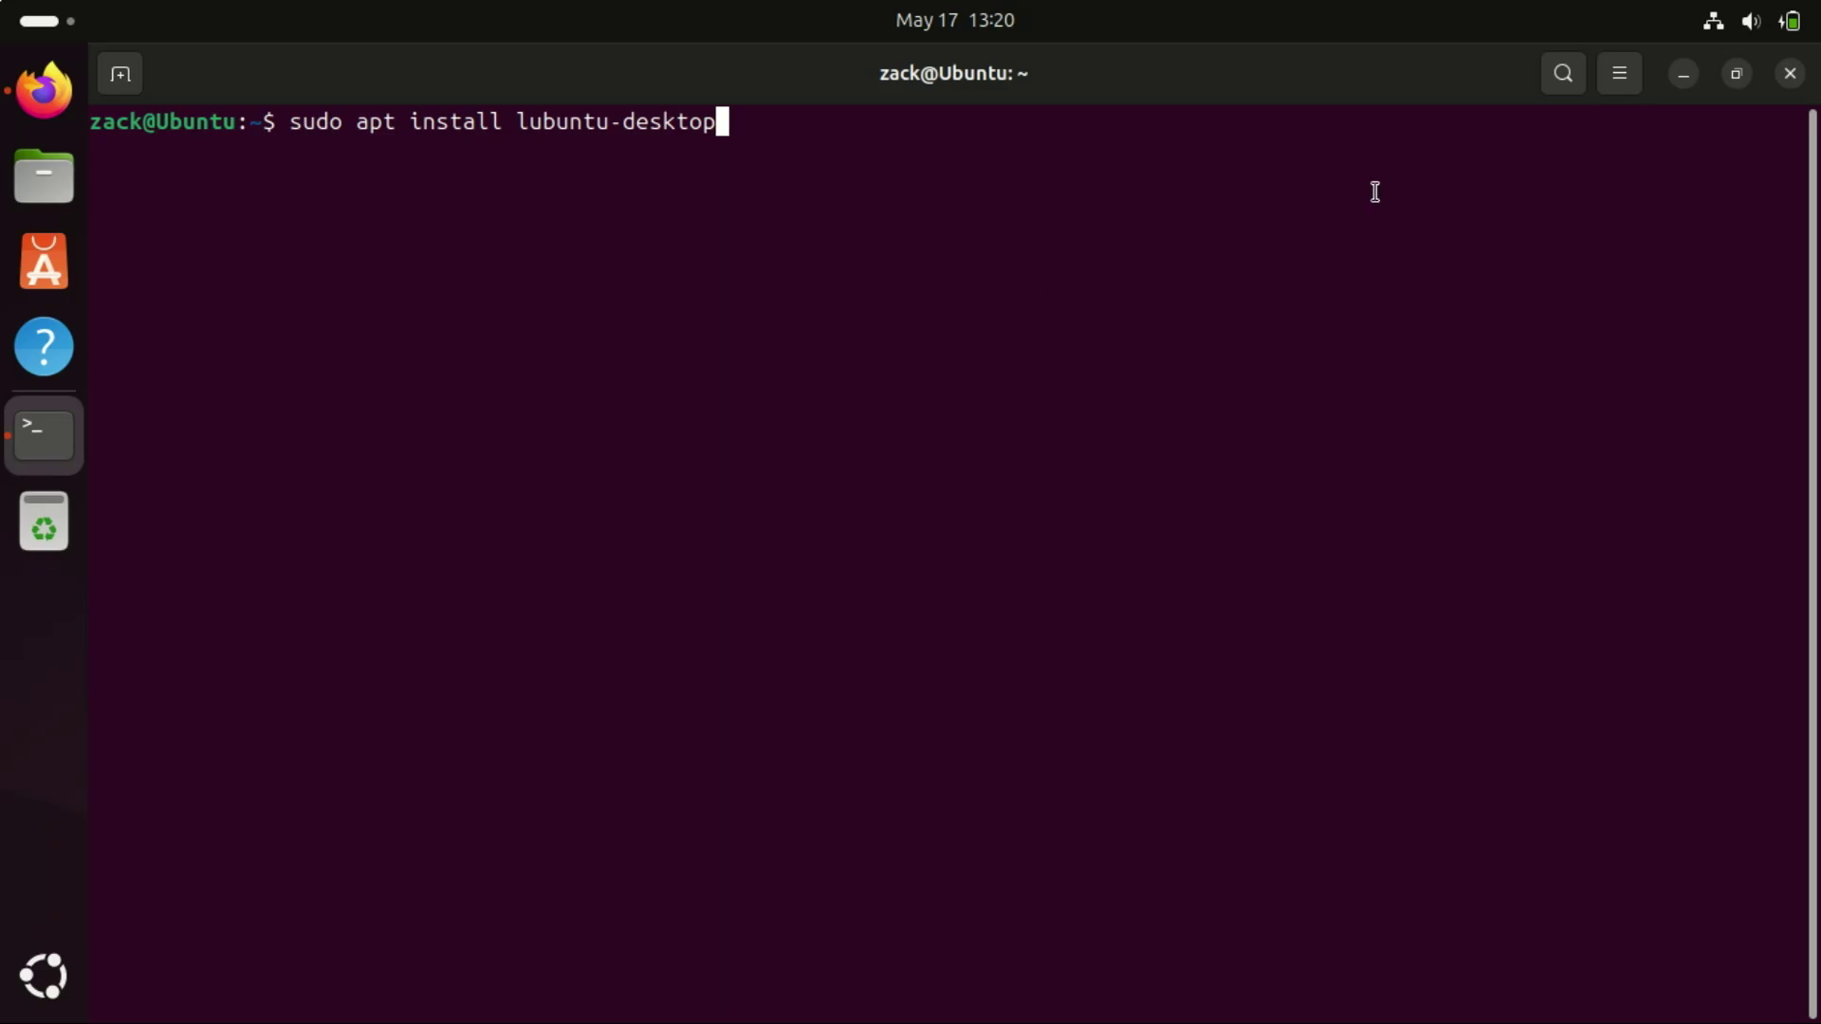
- Minimize the terminal and launch Software Updater by searching 'update' in the app grid
left_click(1683, 73)
left_click(43, 976)
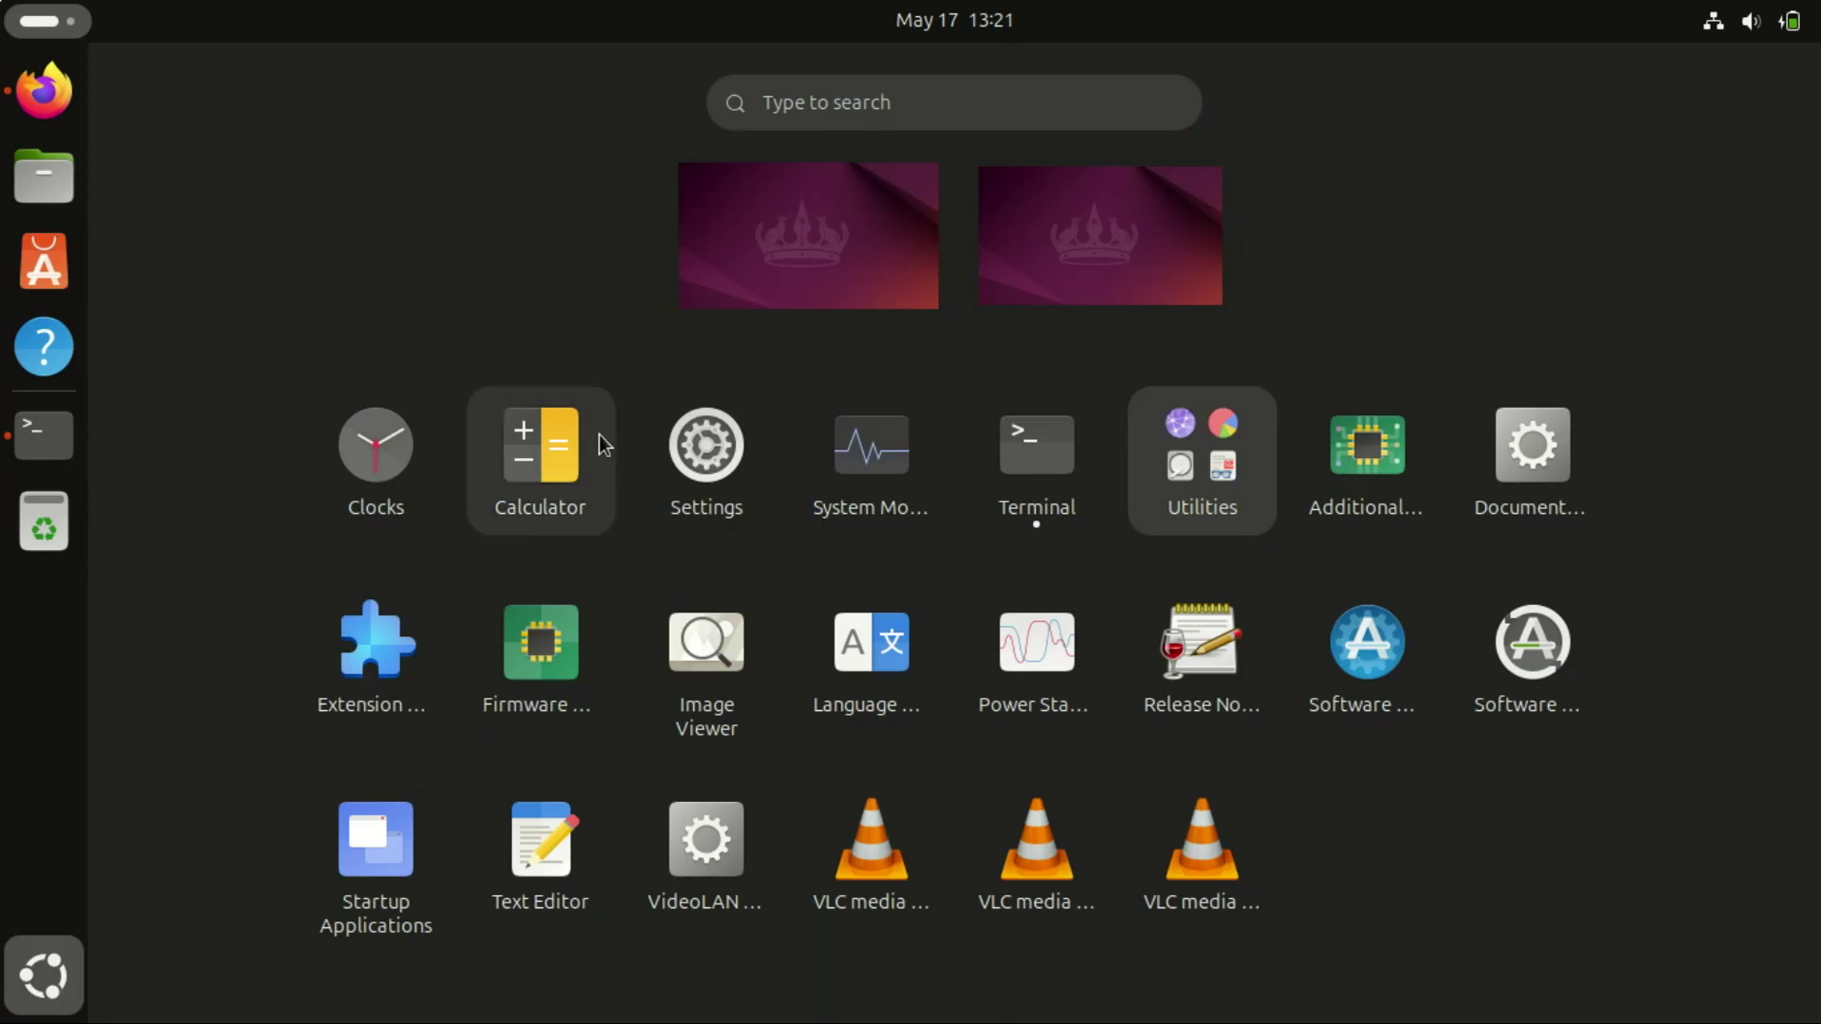
left_click(777, 101)
type("update")
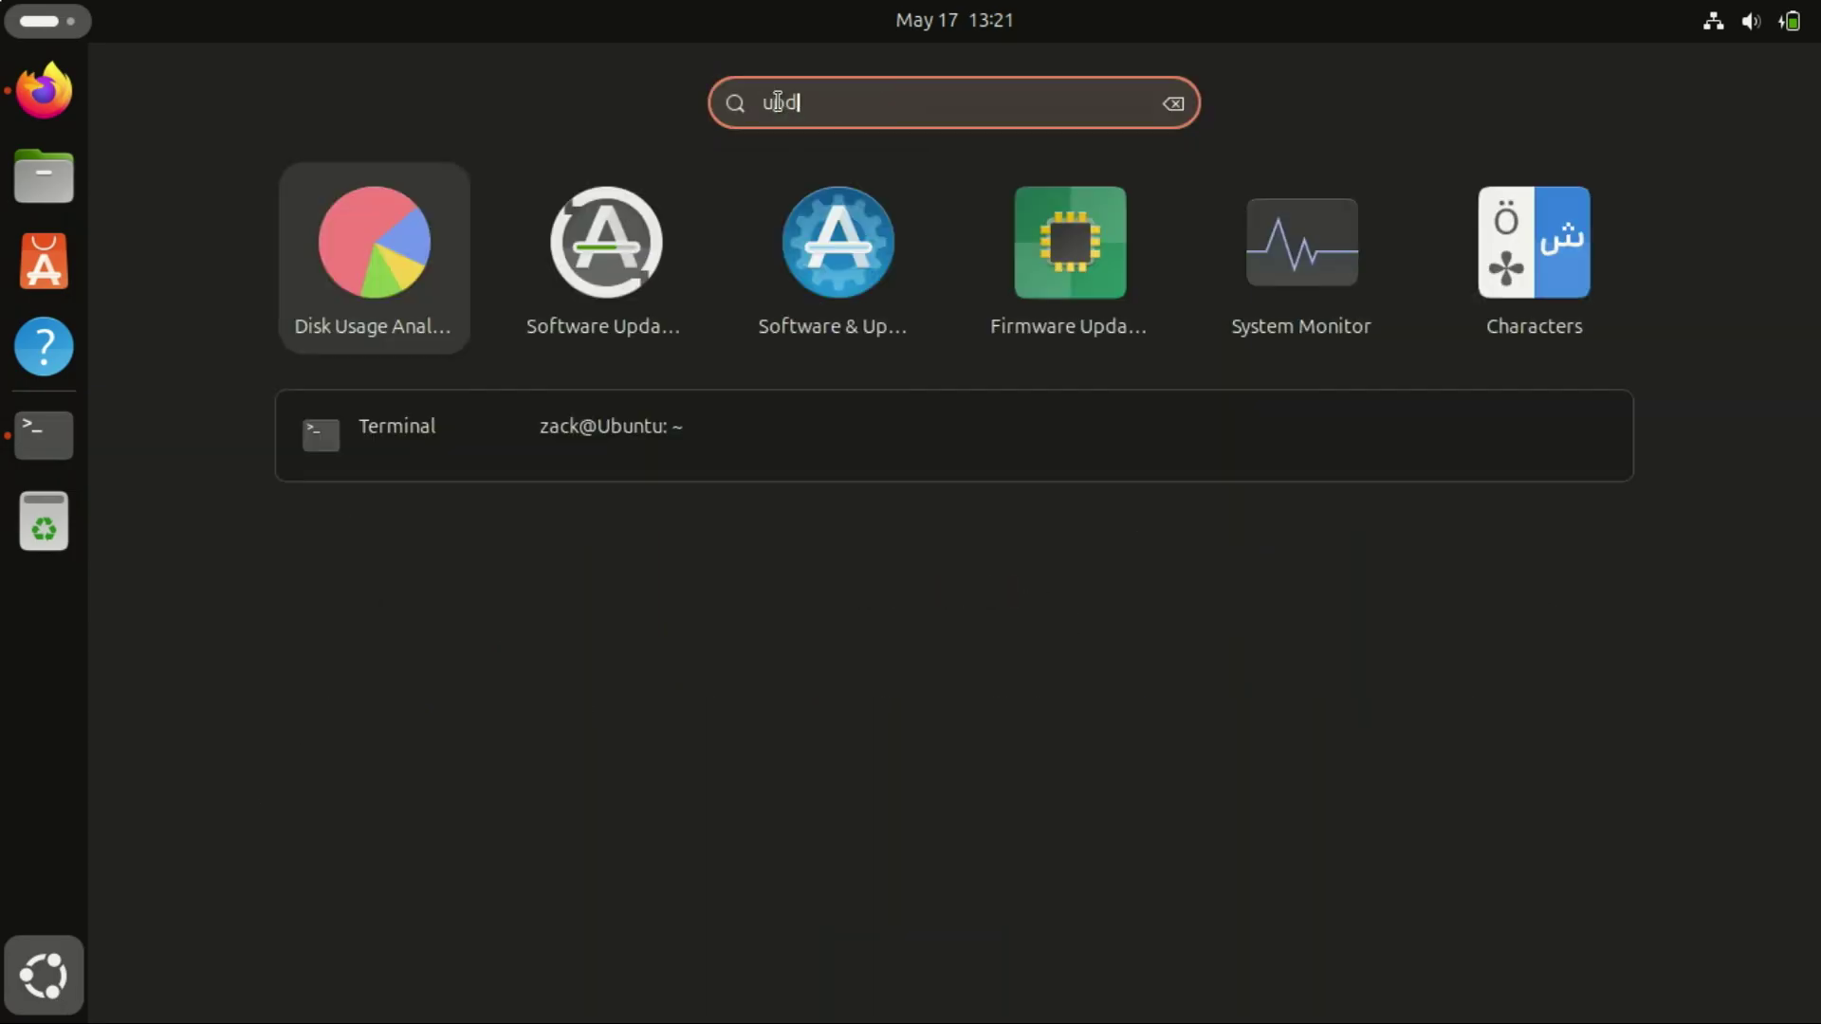
left_click(718, 268)
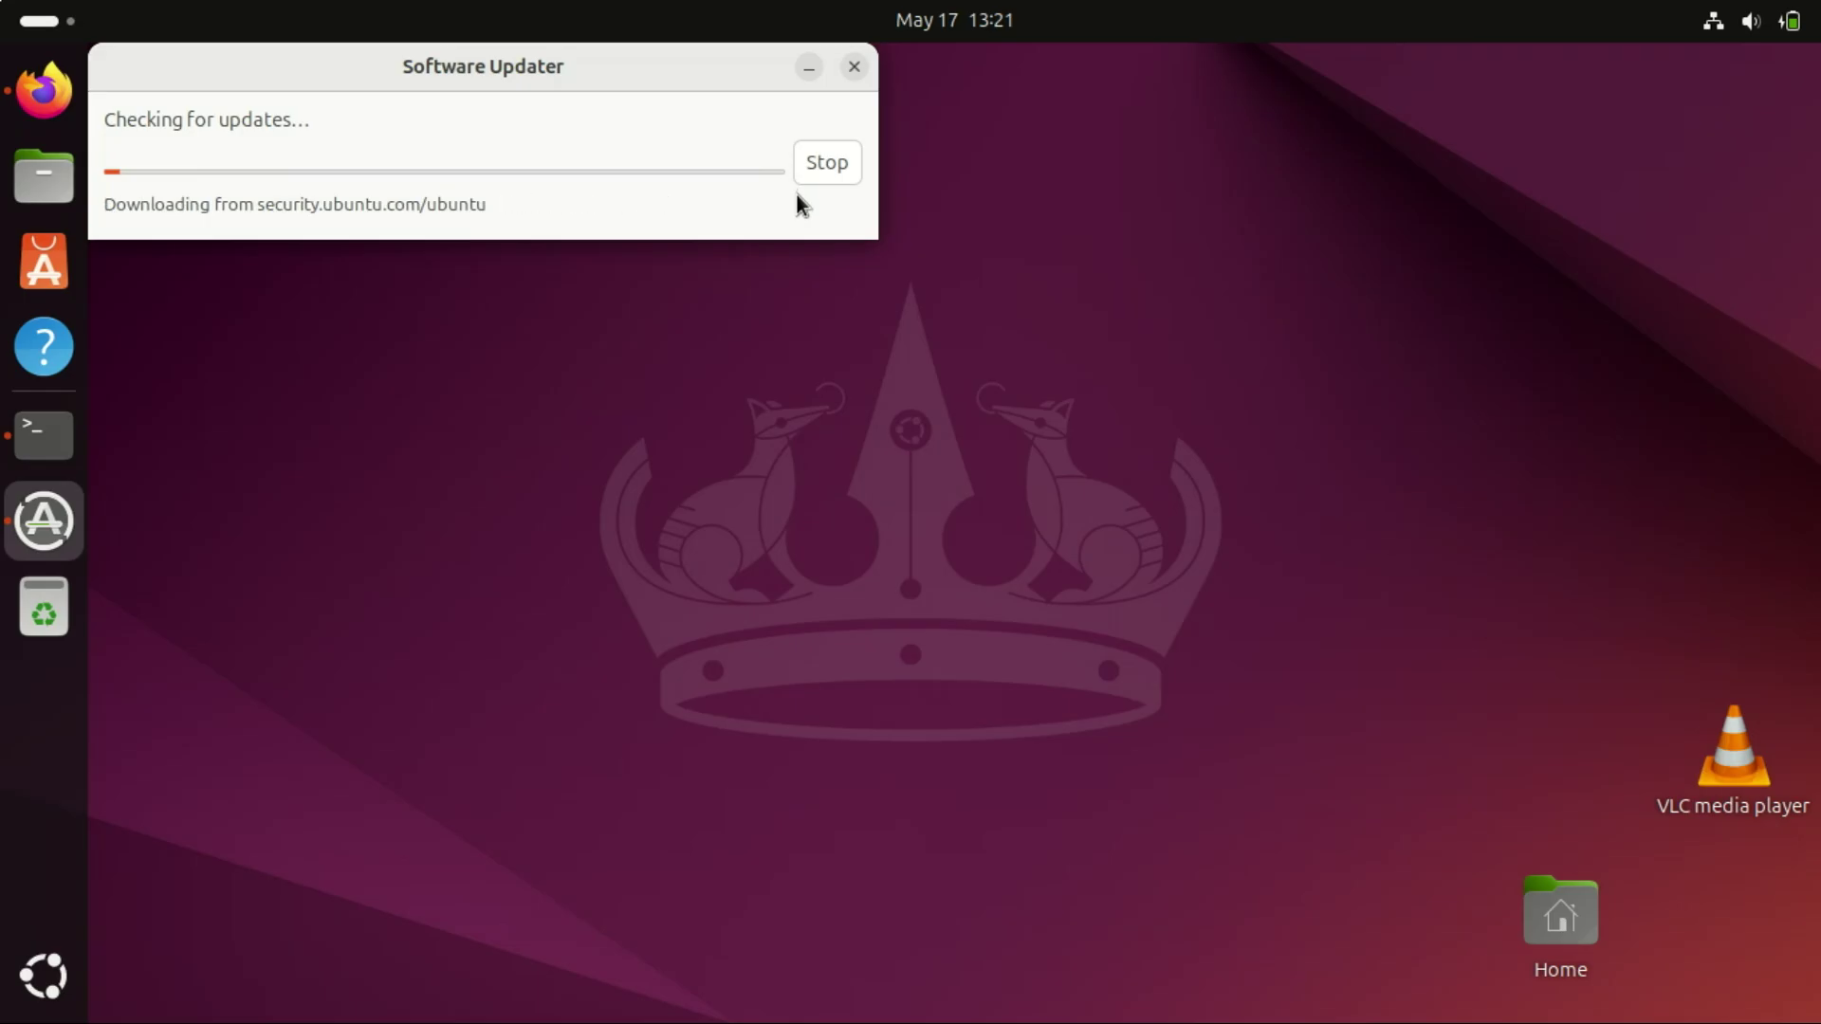
- Install the pending updates and follow the per-package download progress
left_click_drag(684, 108, 868, 183)
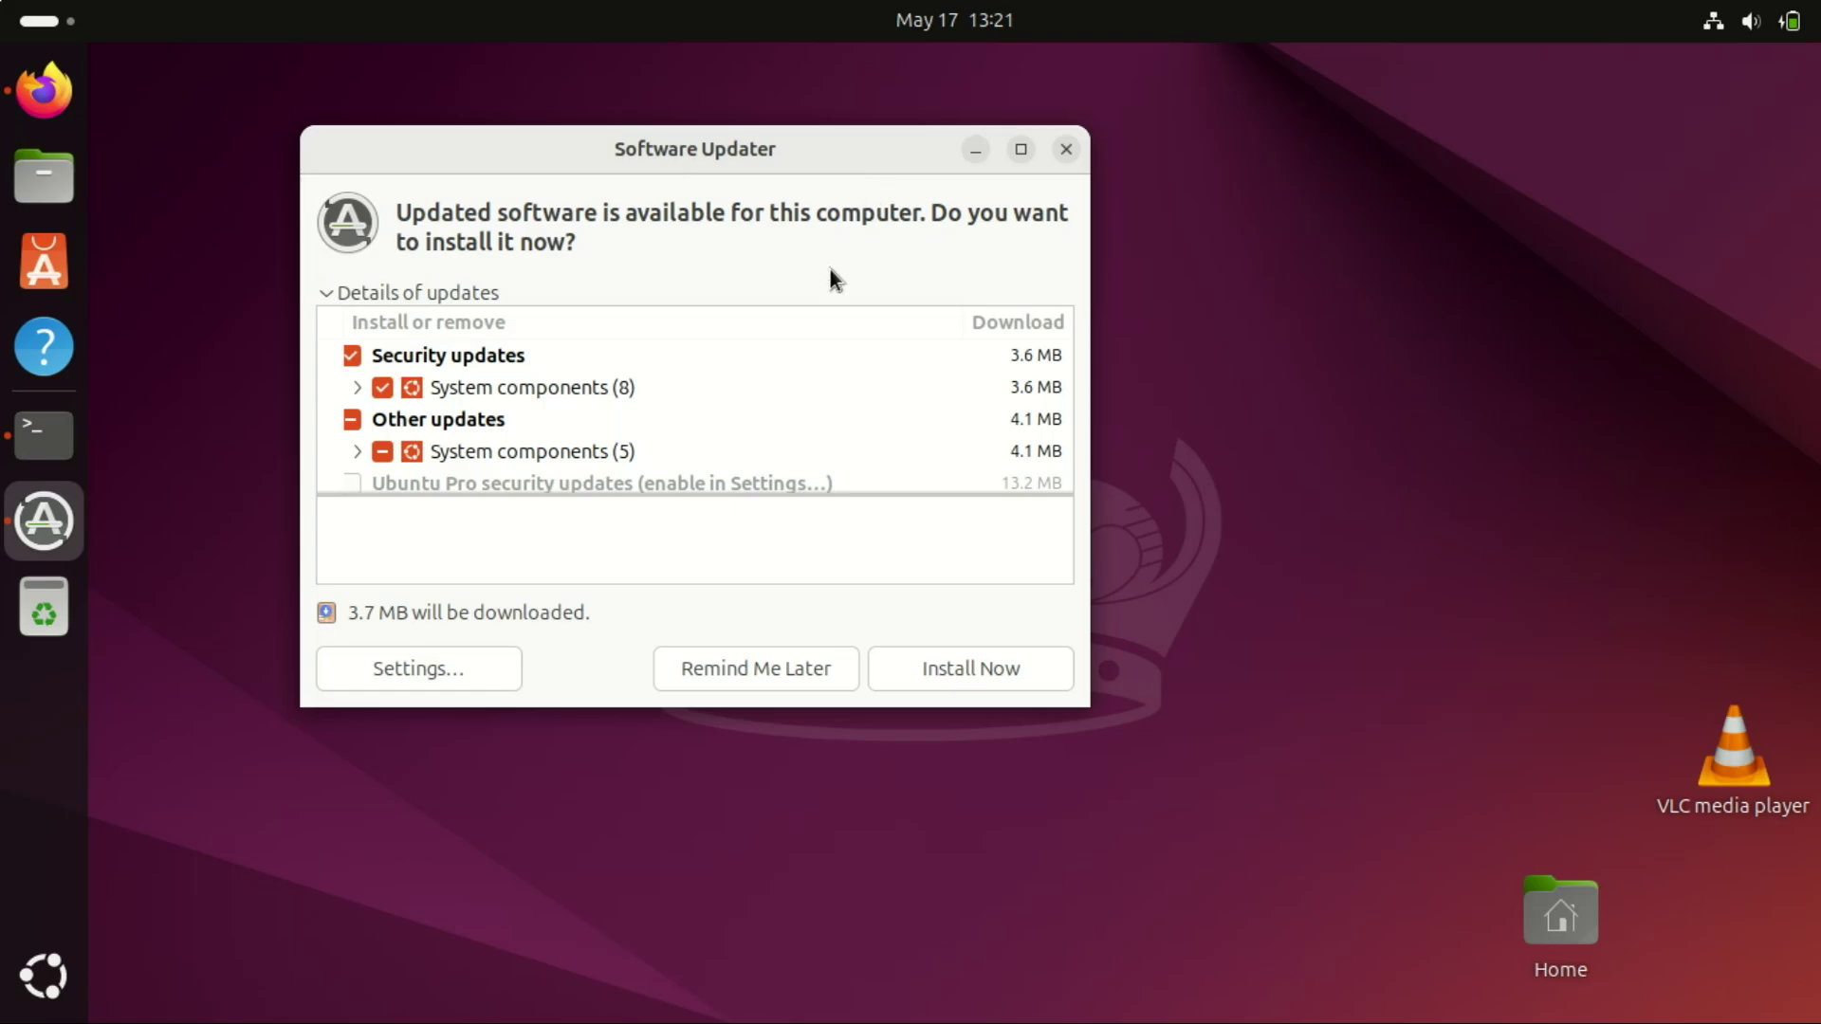
left_click_drag(1066, 382, 1073, 307)
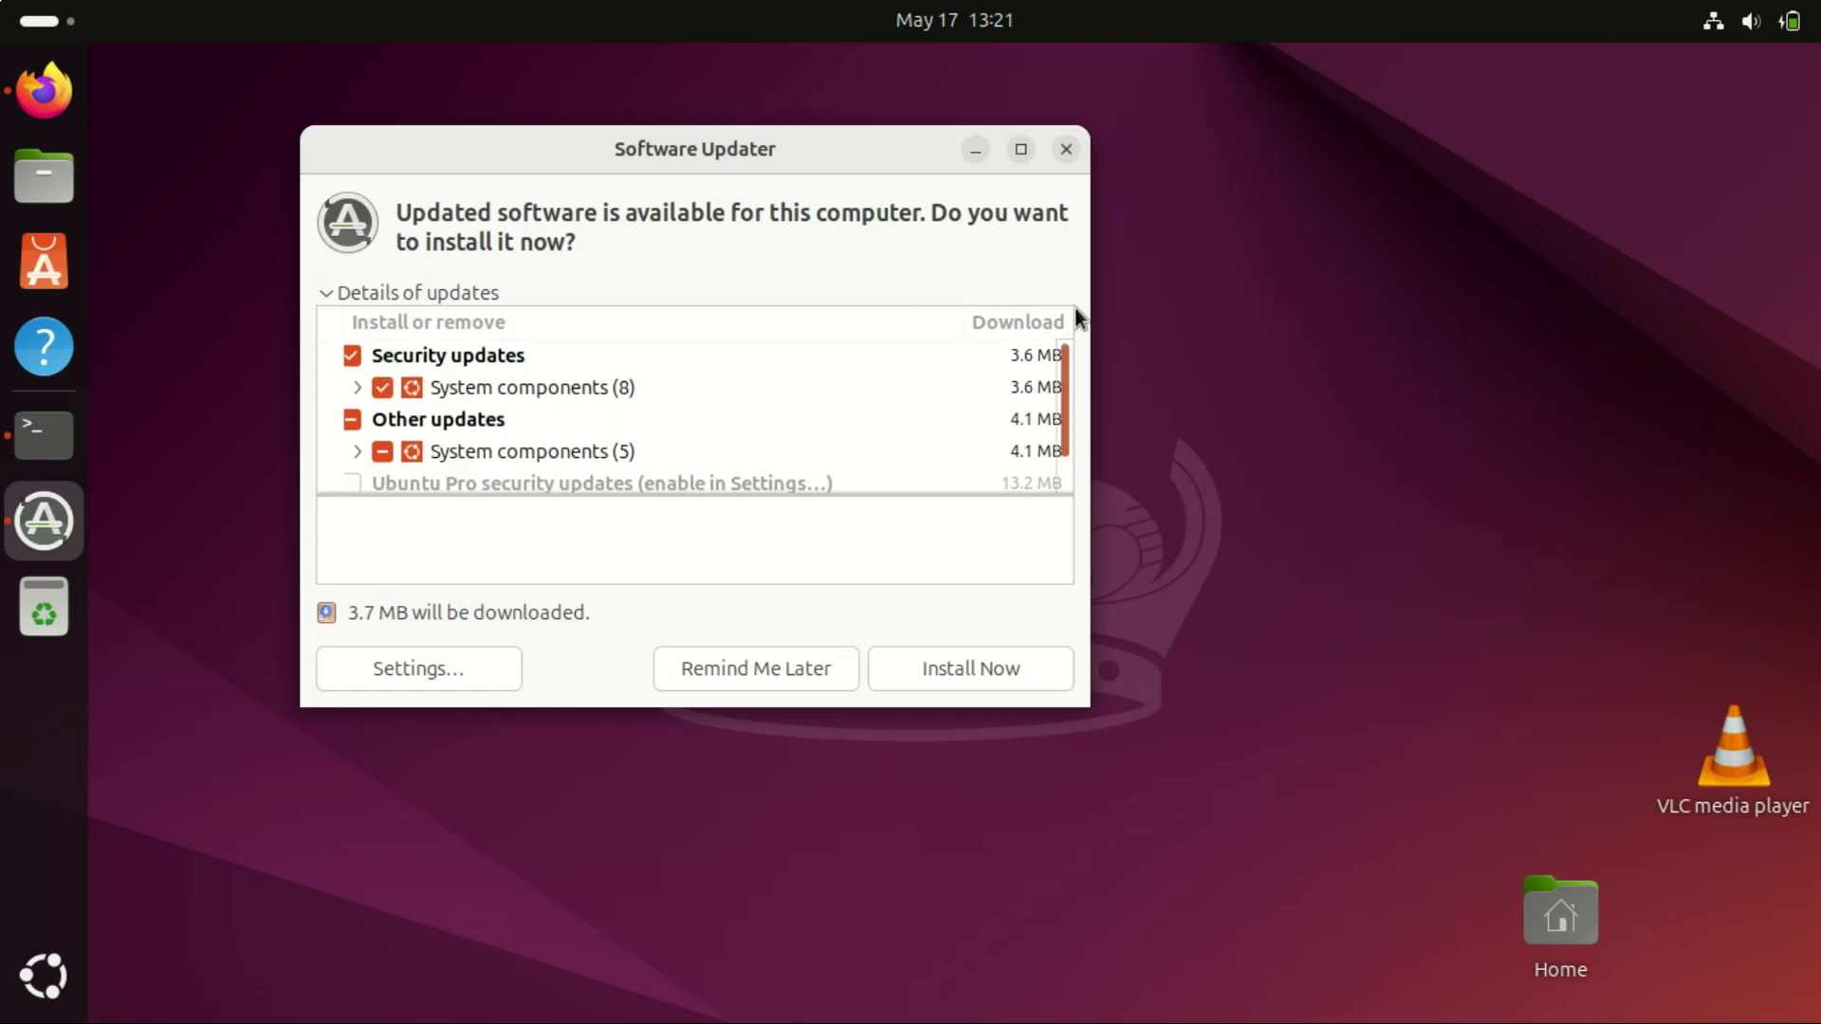
left_click(971, 674)
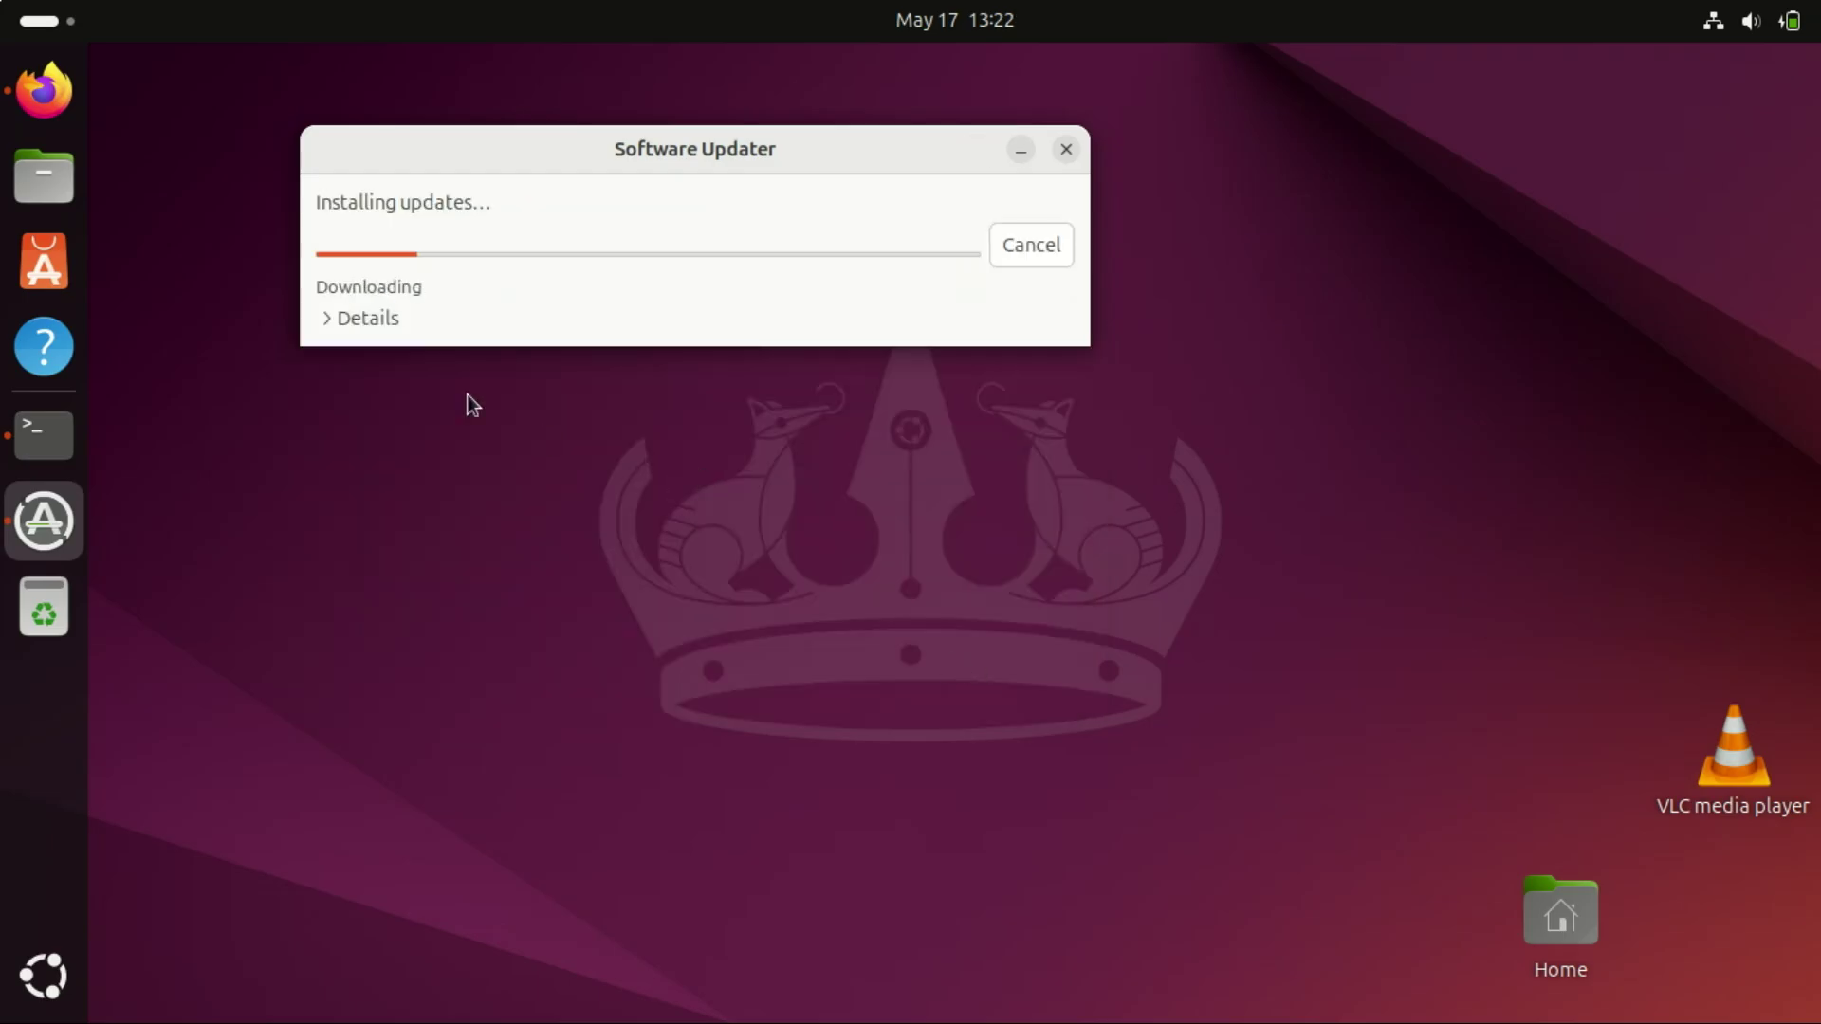
left_click(326, 319)
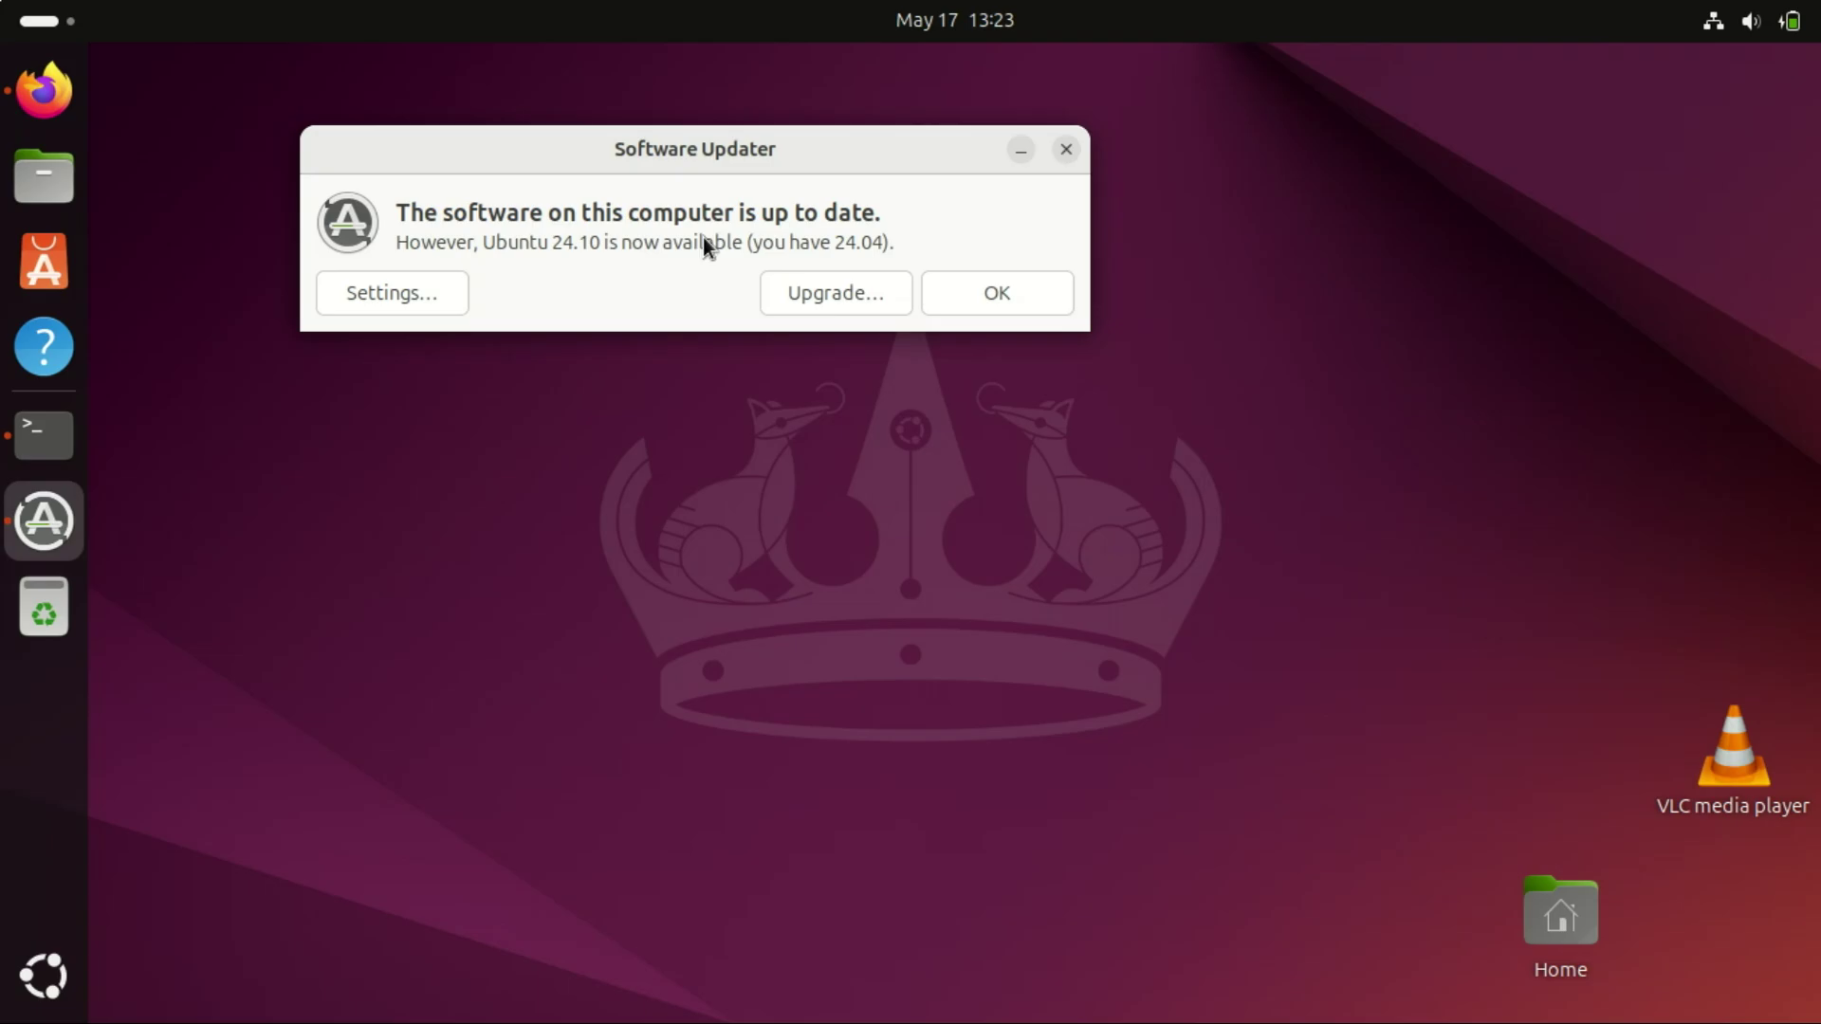
- Back out of the Ubuntu 24.10 upgrade and check the Updates tab's new-version notification choices
left_click(869, 299)
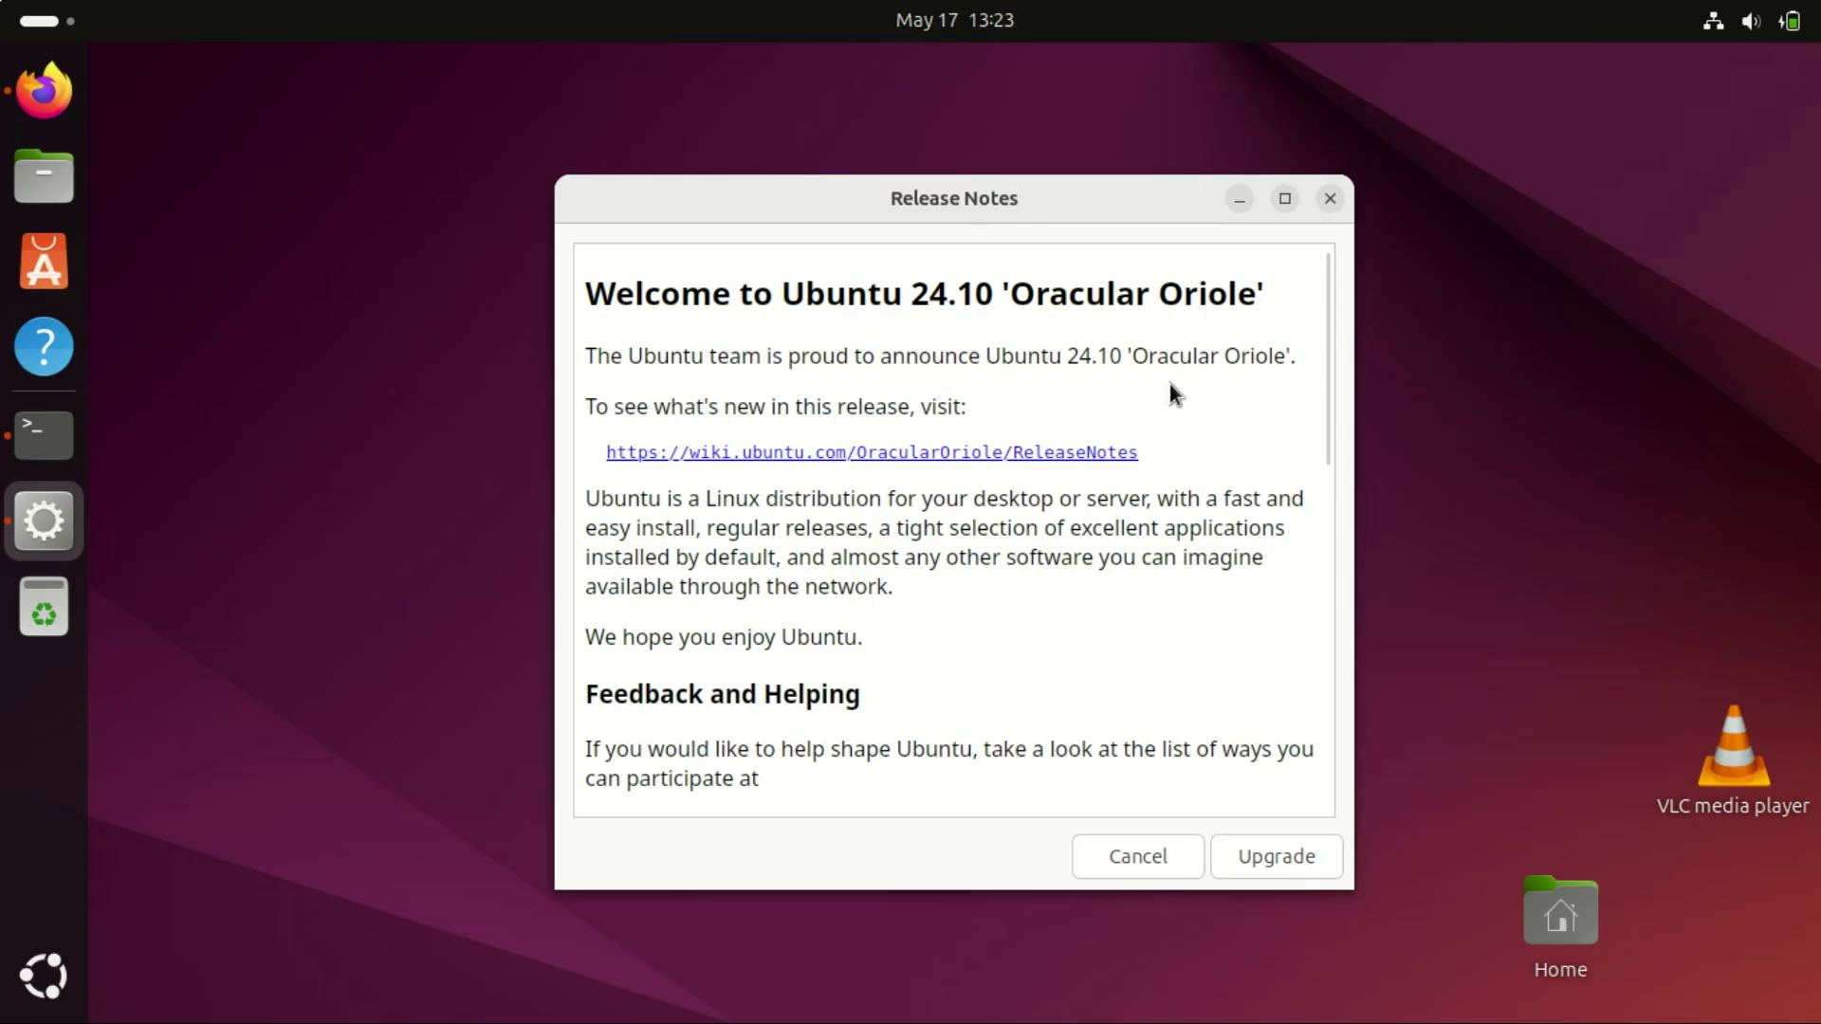
left_click(1134, 857)
left_click(521, 316)
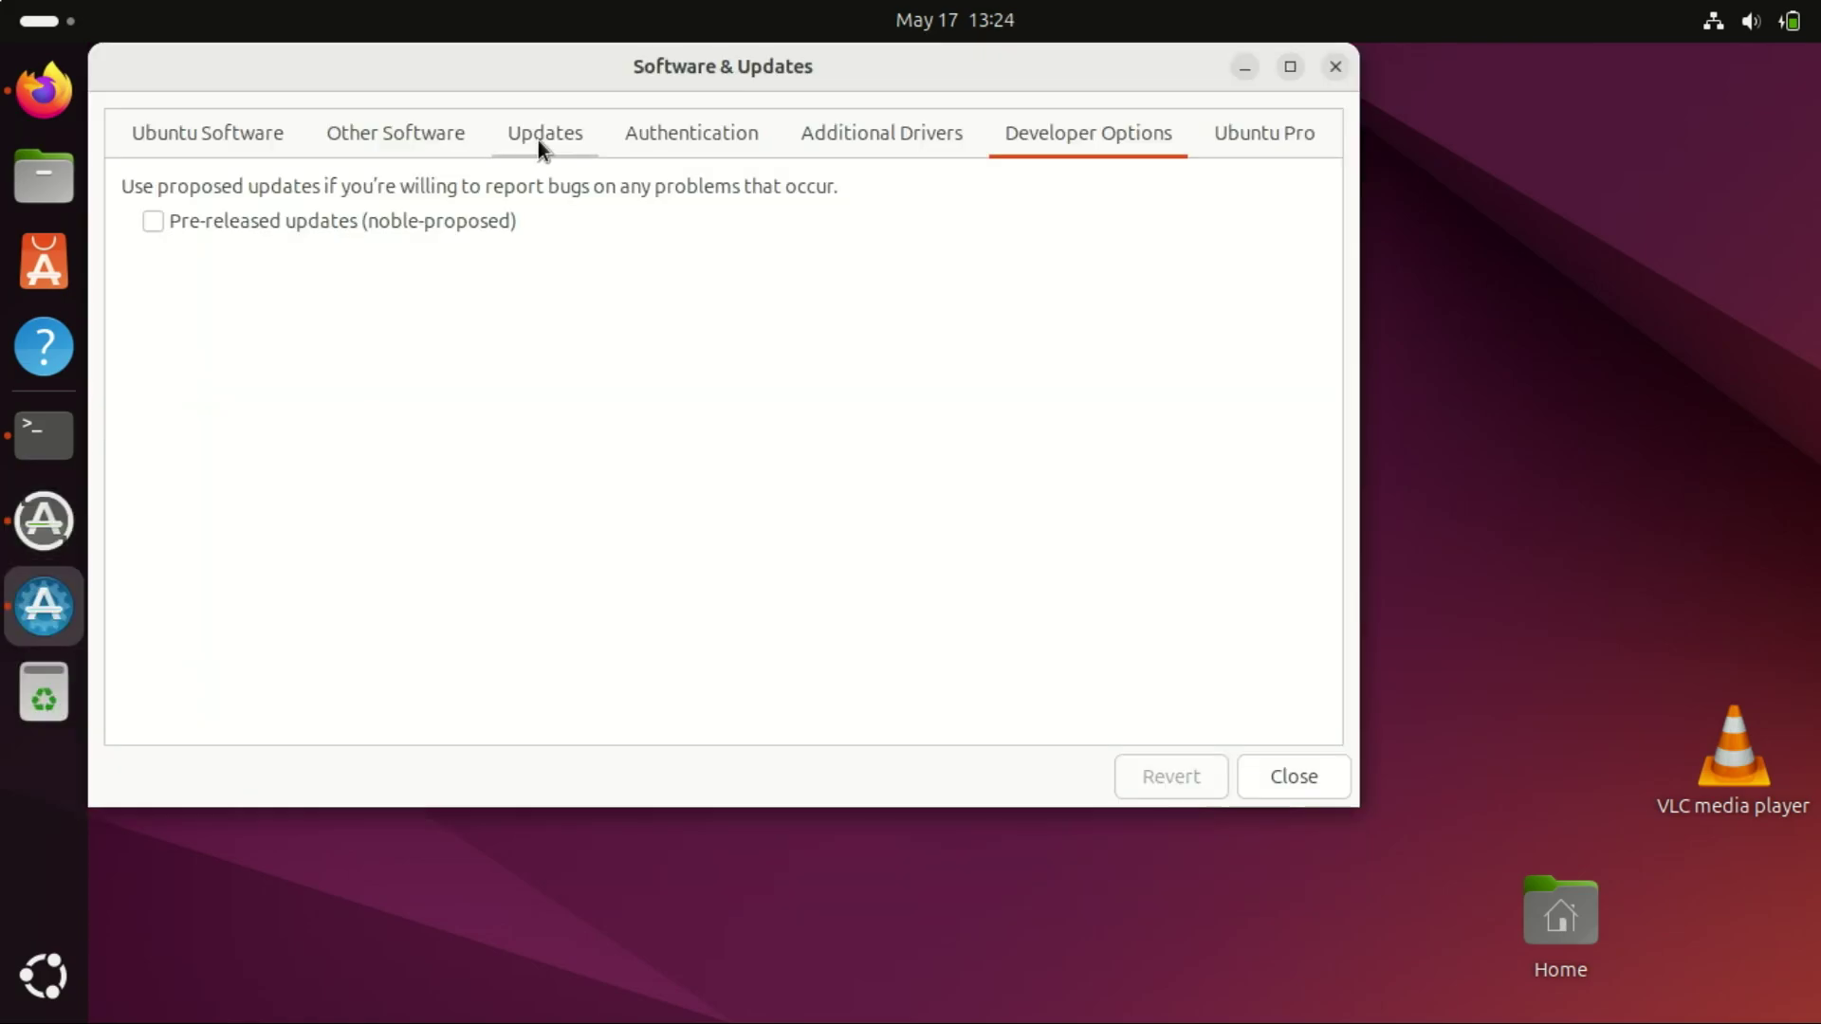
left_click(538, 141)
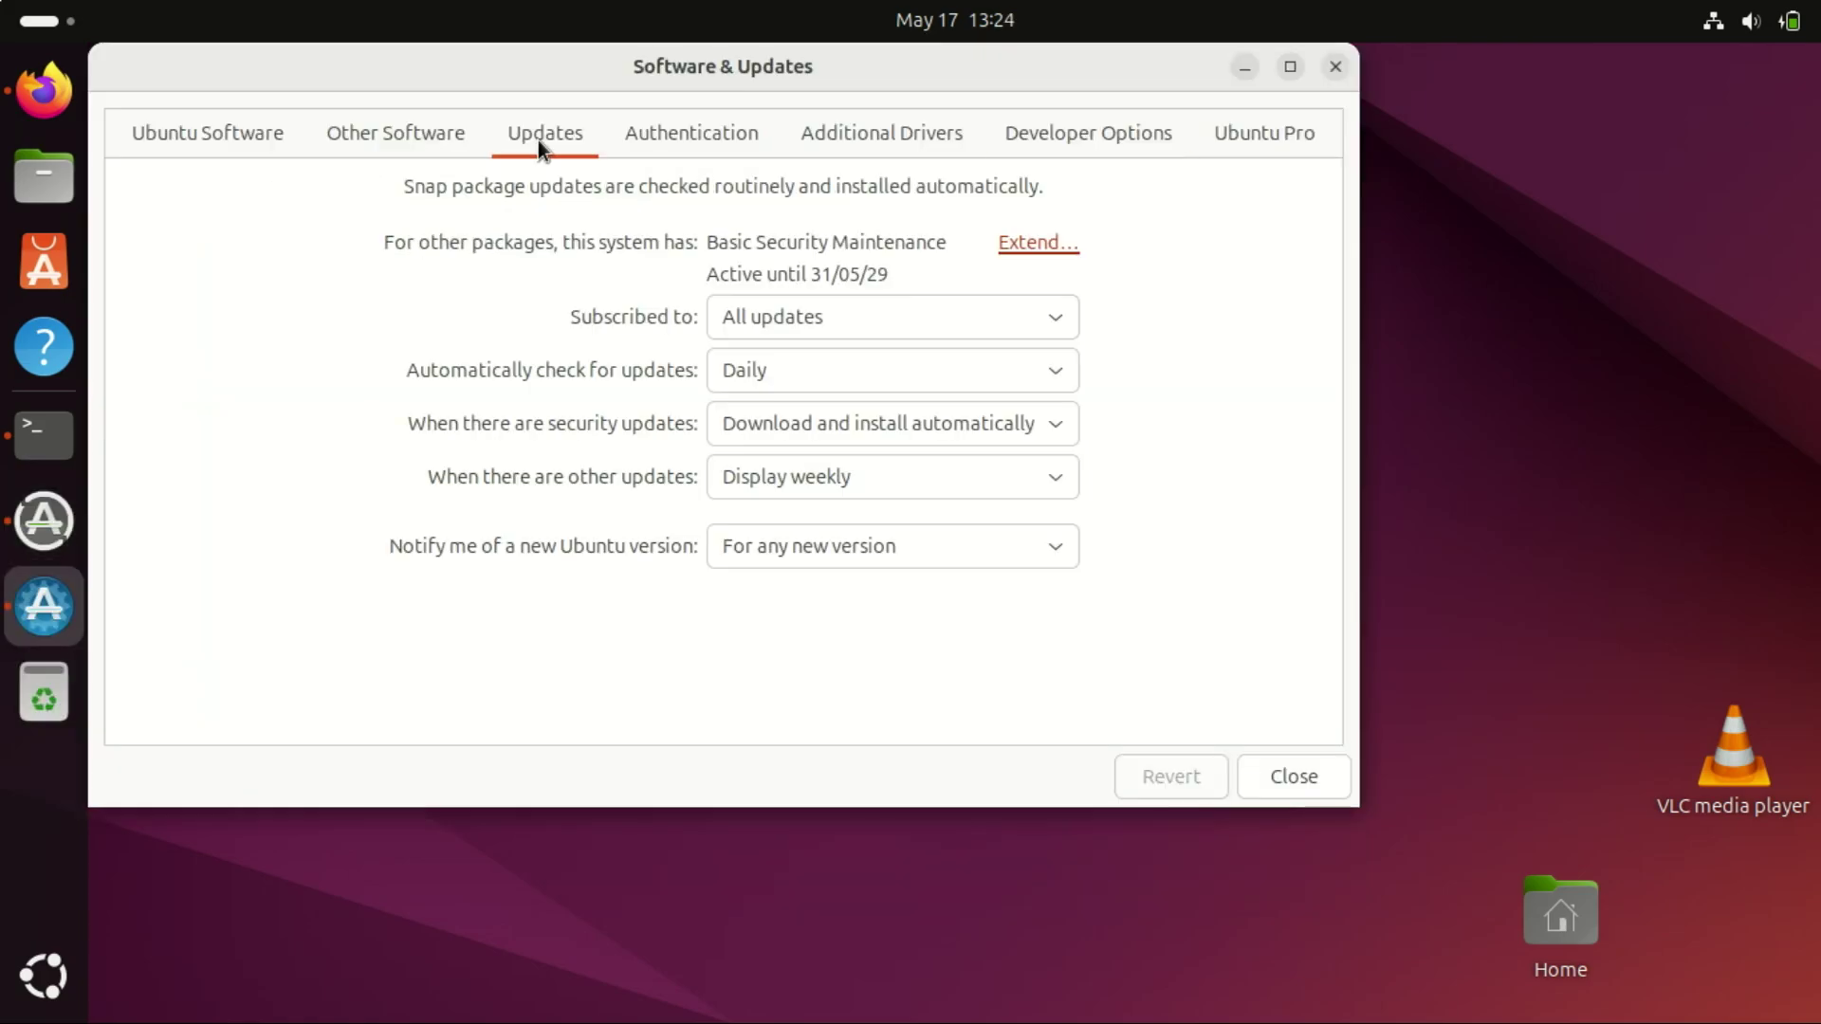
left_click(1059, 543)
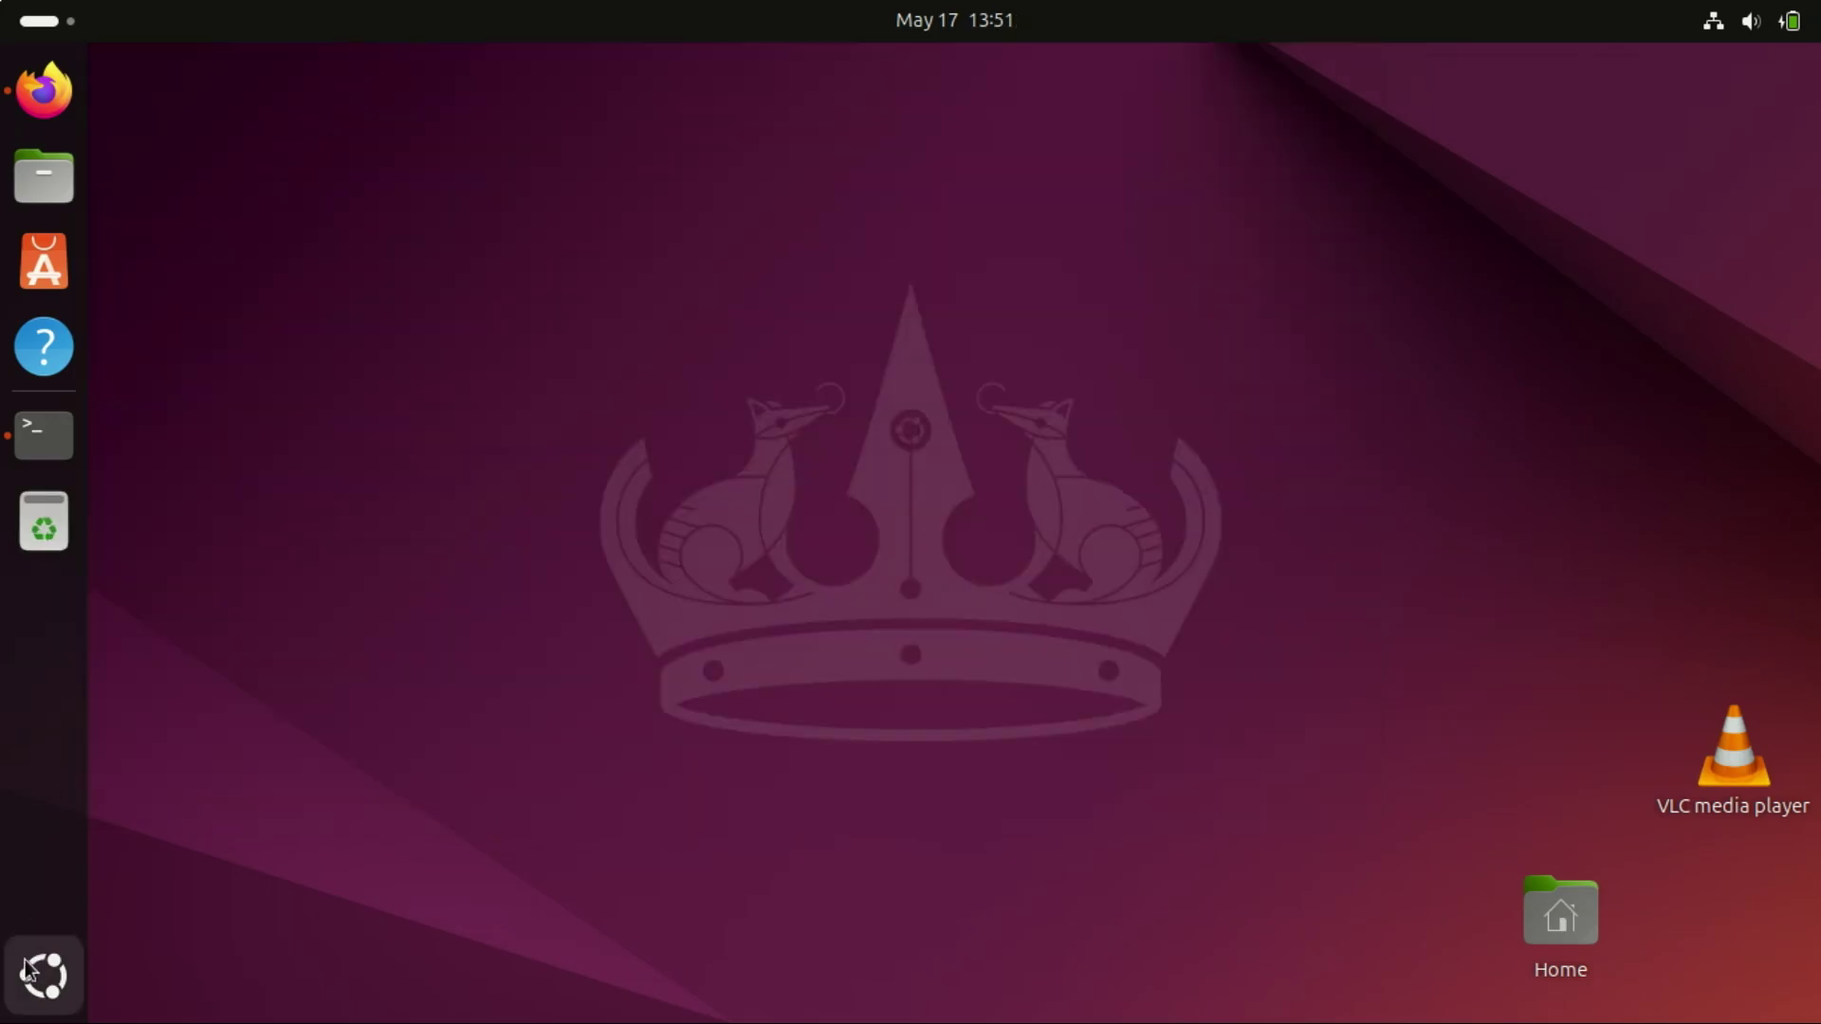
- Launch Startup Applications via an app search for 'start' and move its window toward the centre
left_click(36, 974)
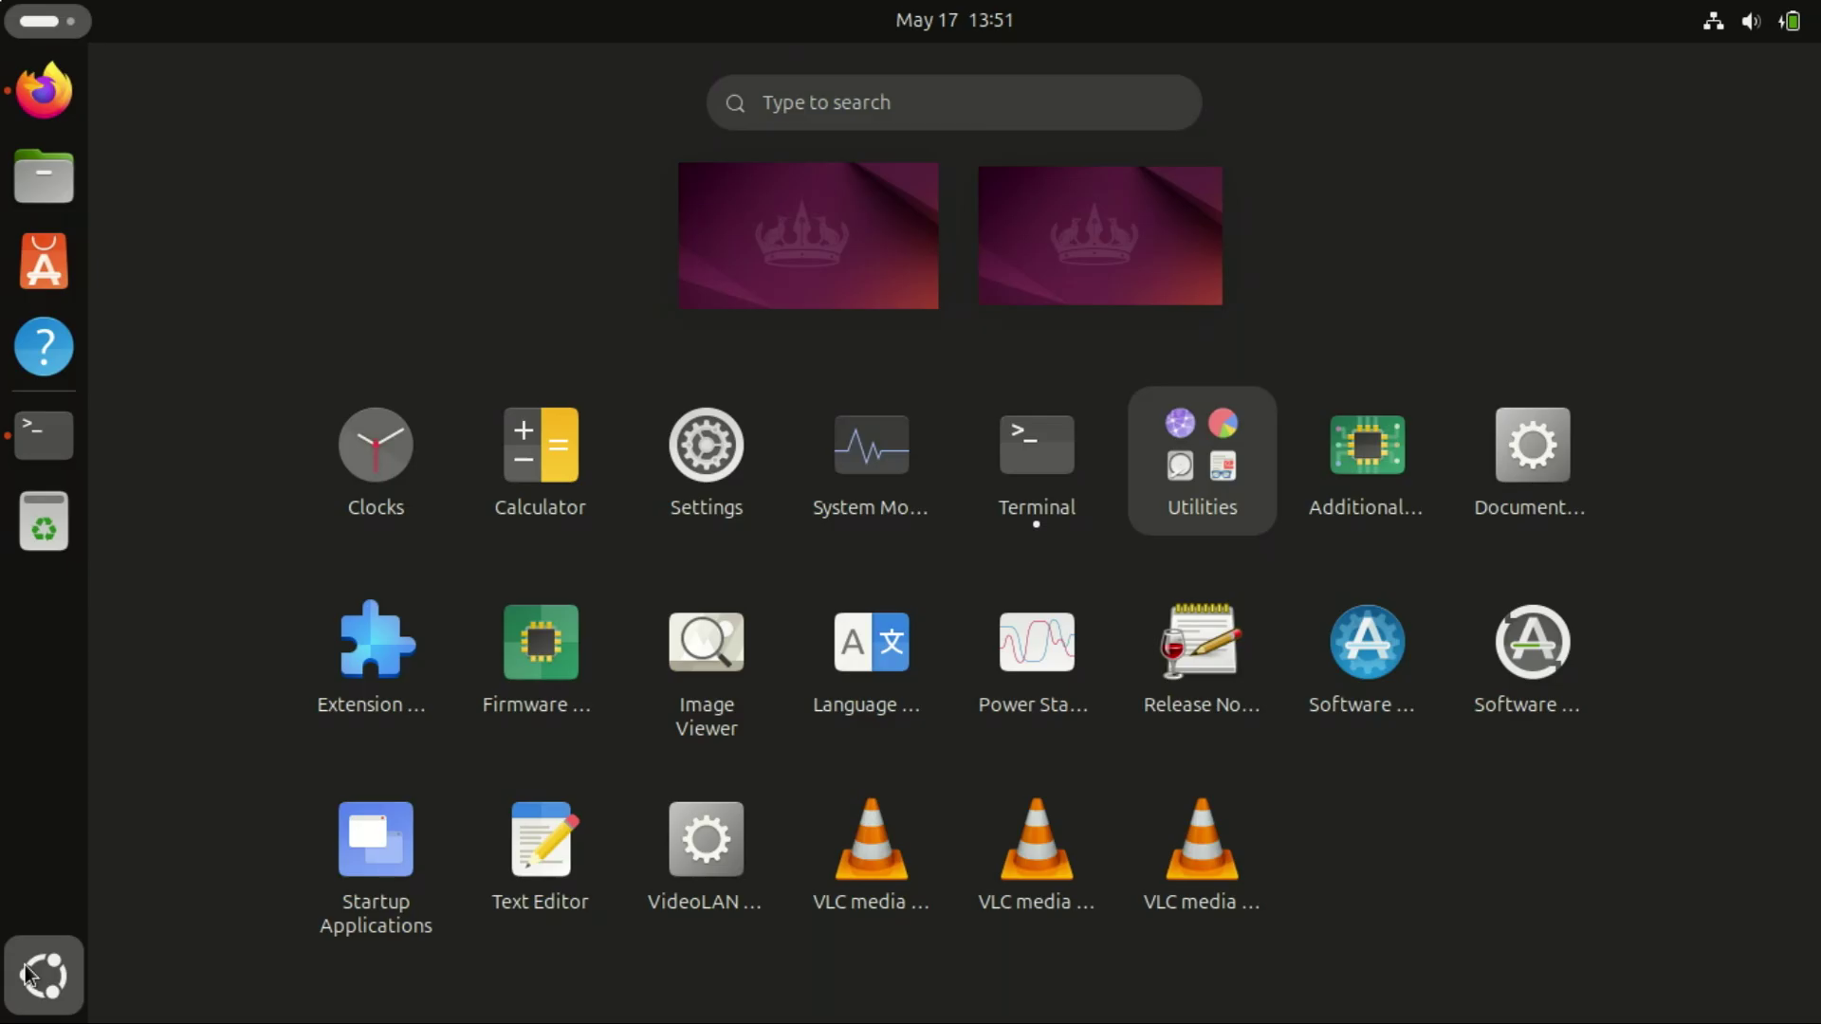
left_click(963, 101)
type("start")
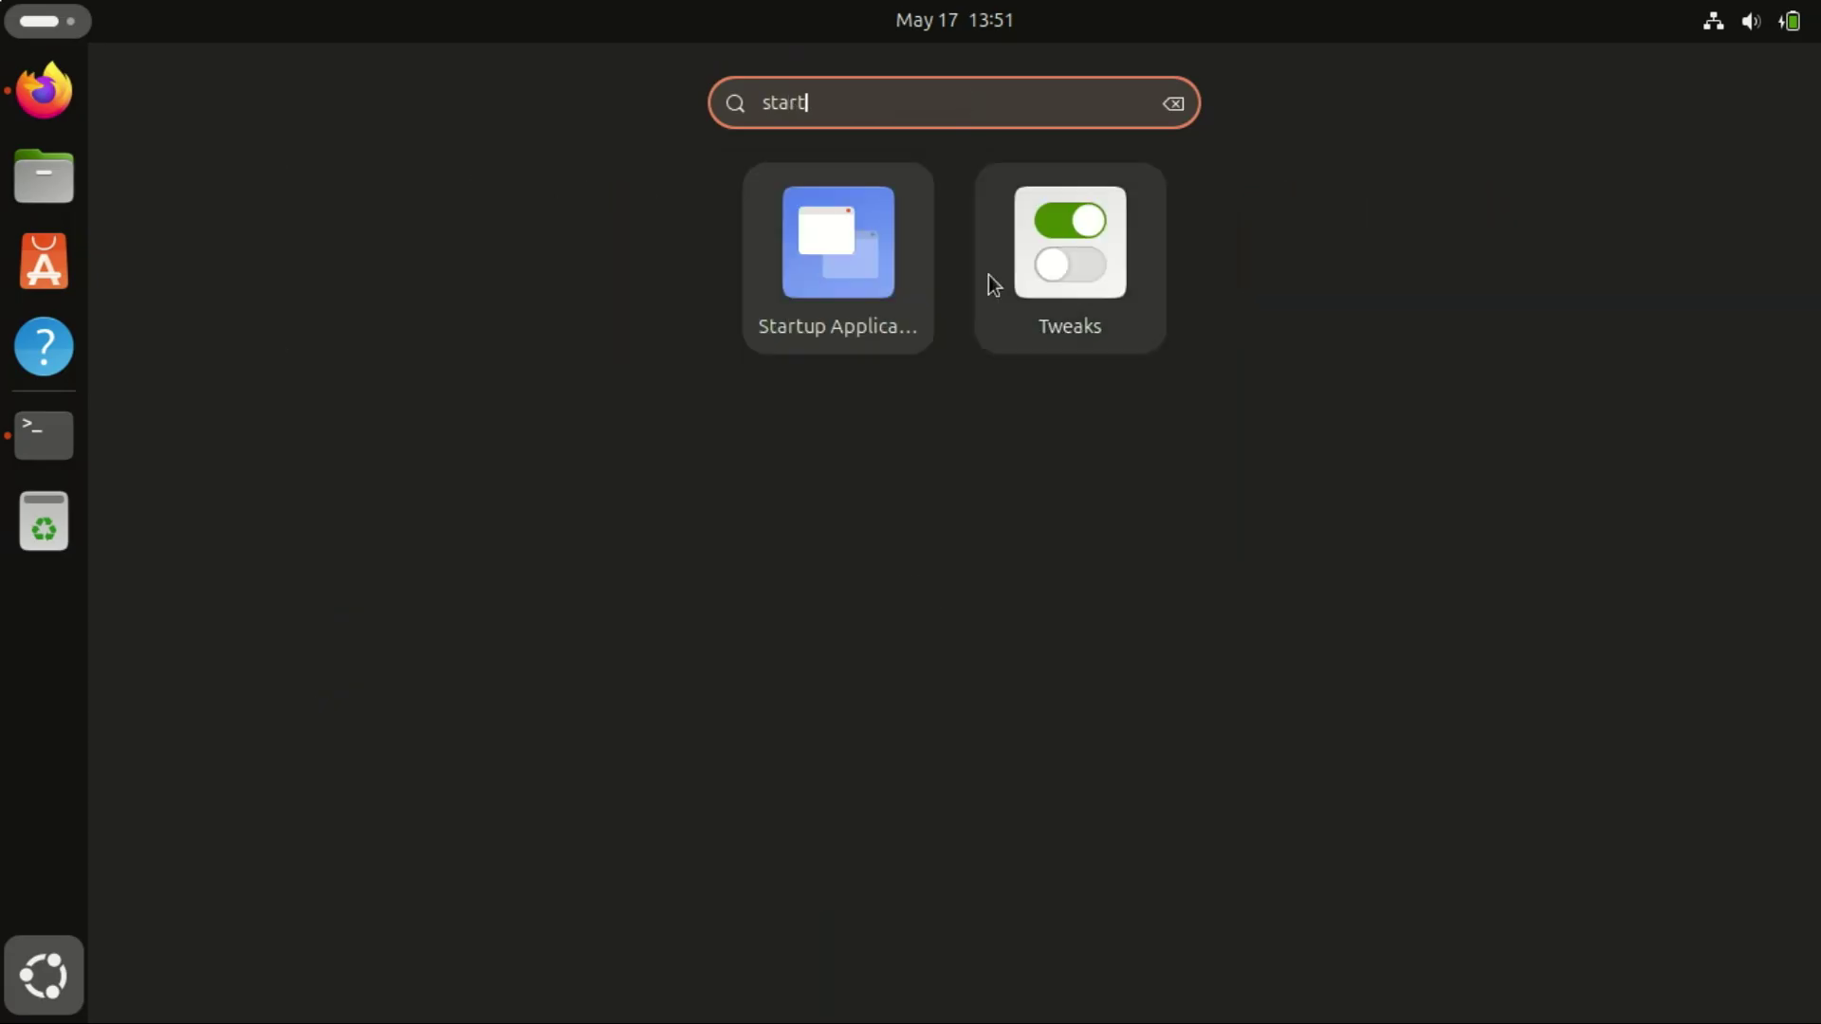
left_click(851, 258)
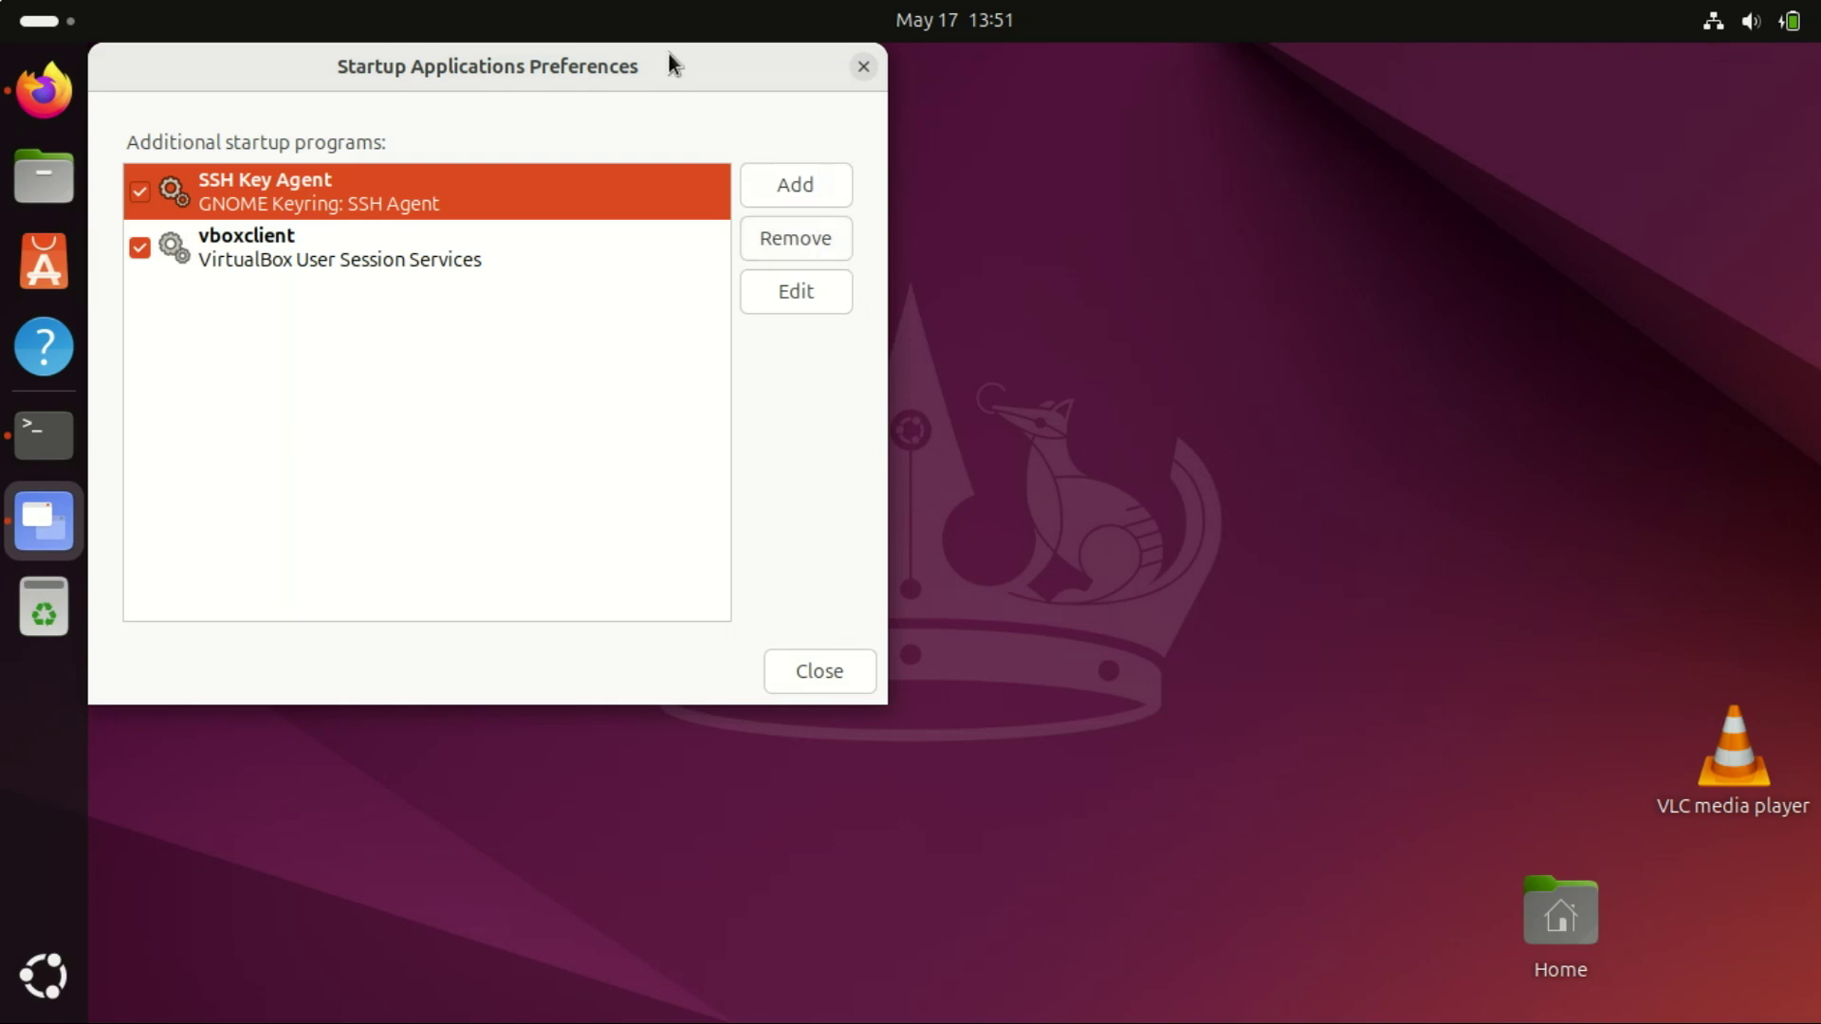
left_click_drag(668, 55, 994, 127)
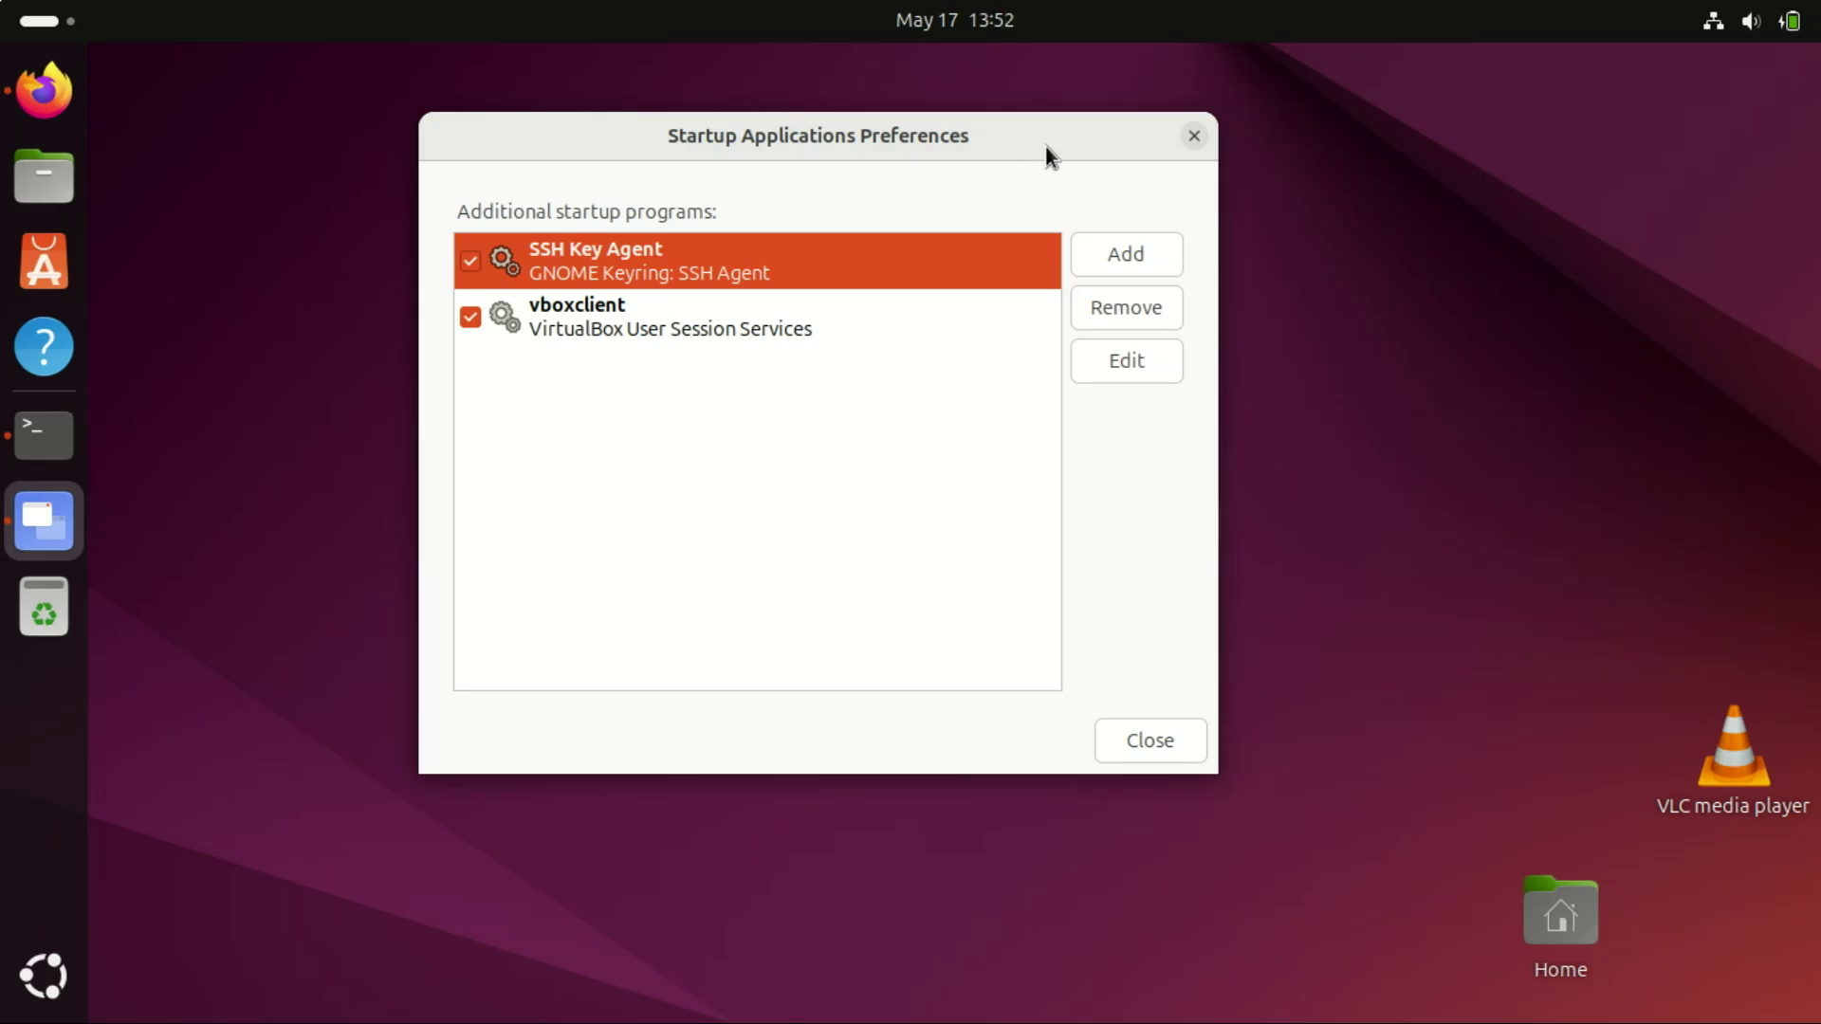
- Close Startup Applications and open /etc/sysctl.conf in nano with sudo
left_click(1194, 136)
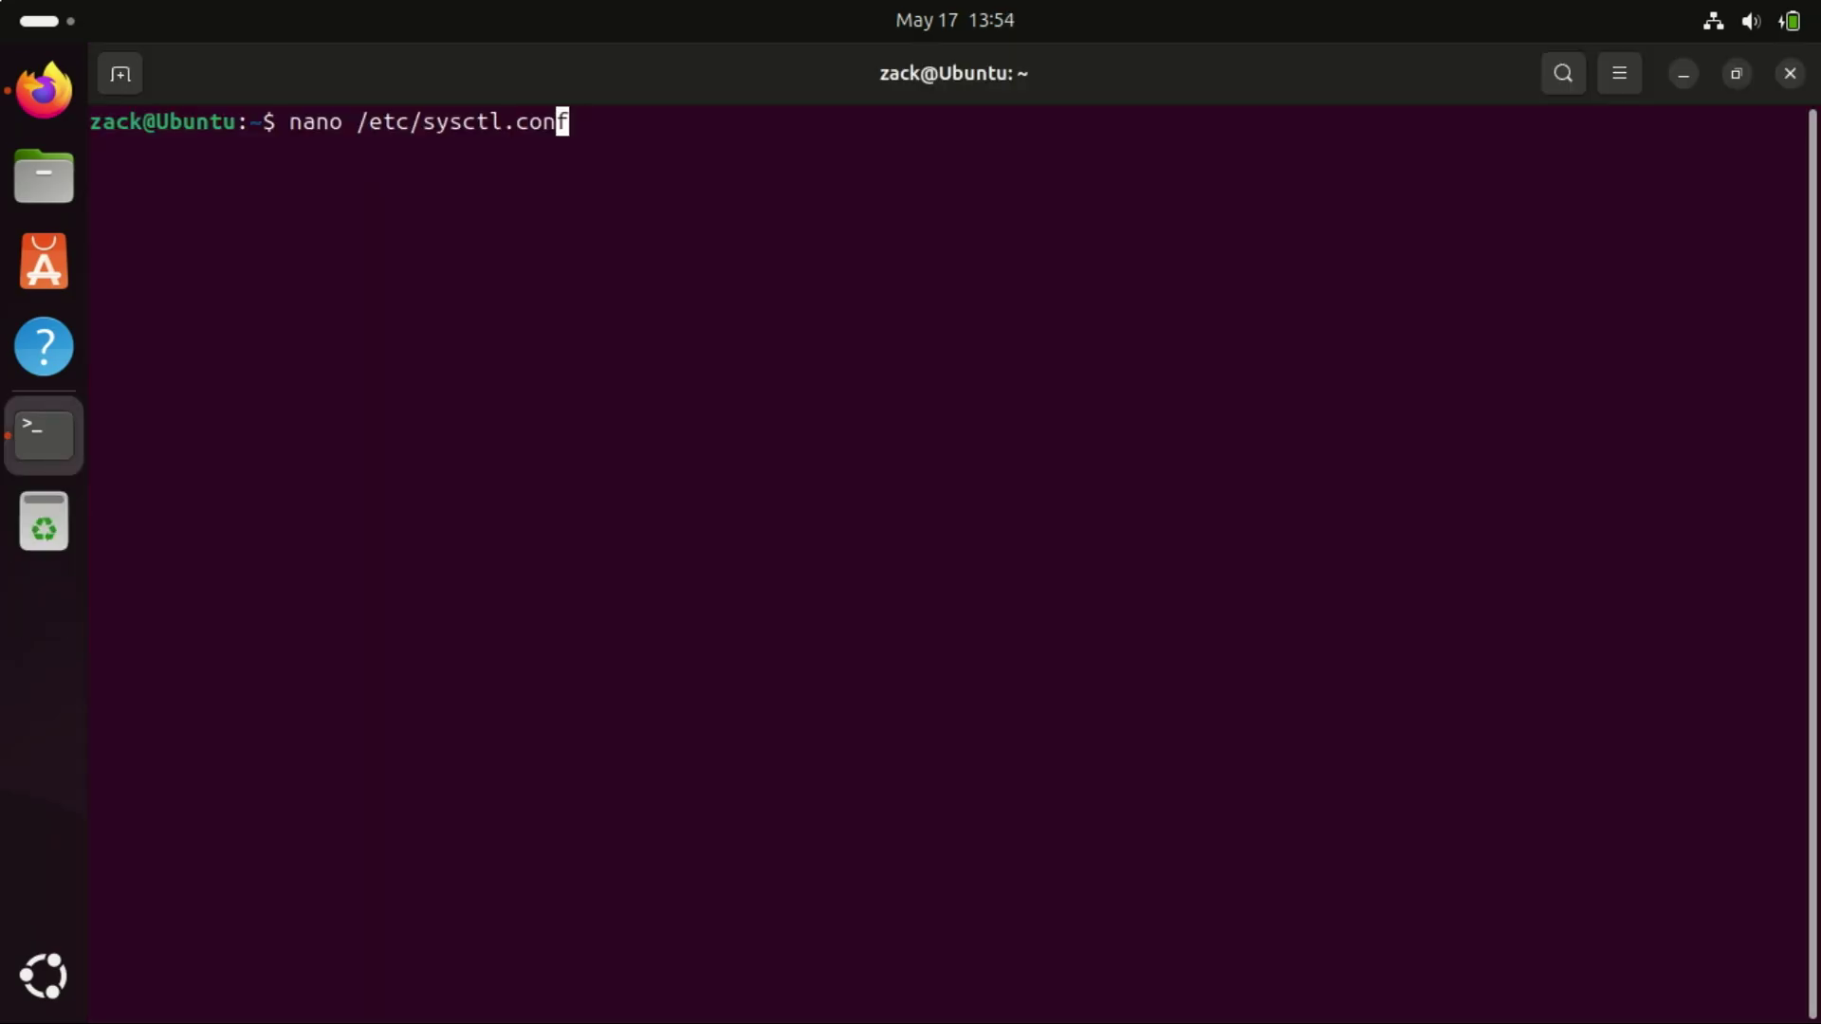
key("Left")
key("Left")
key("Left")
key("Left")
key("Left")
key("Left")
key("Left")
key("Left")
key("Left")
key("Left")
key("Left")
key("Left")
key("Left")
key("Left")
key("Left")
key("Left")
key("Left")
key("Left")
key("Left")
key("Left")
type("s")
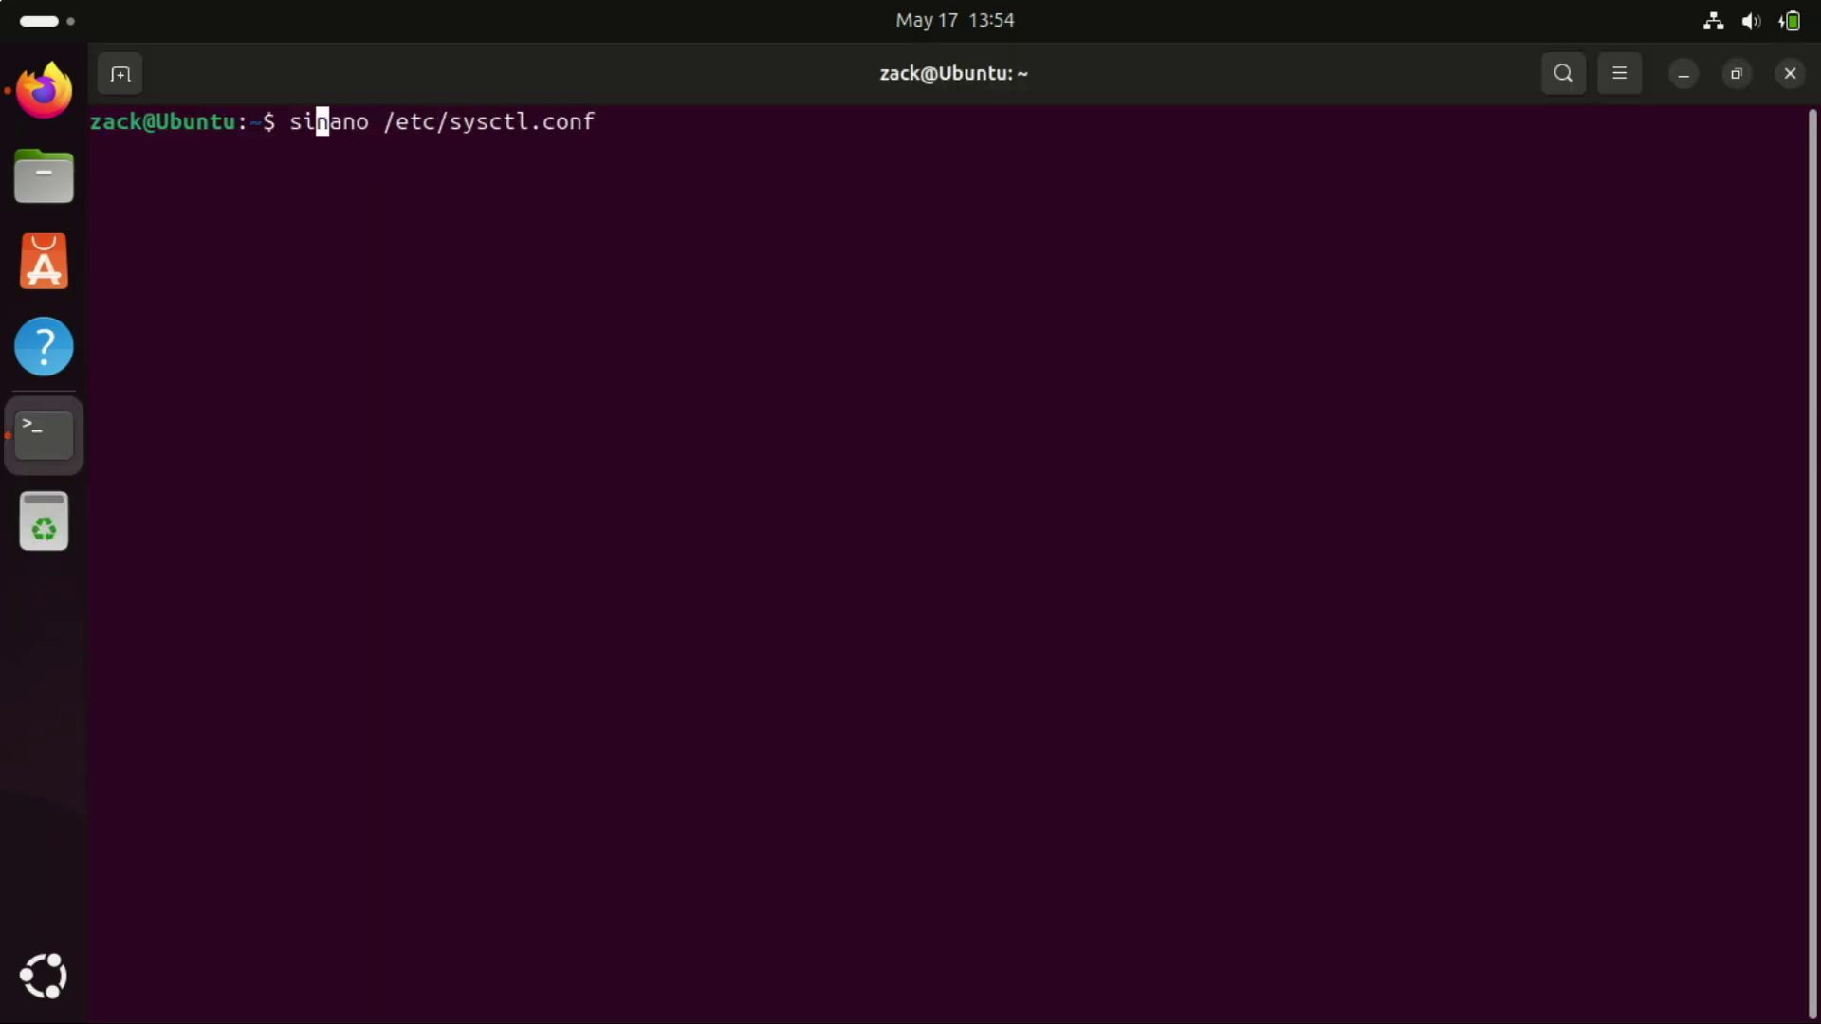
type("udo")
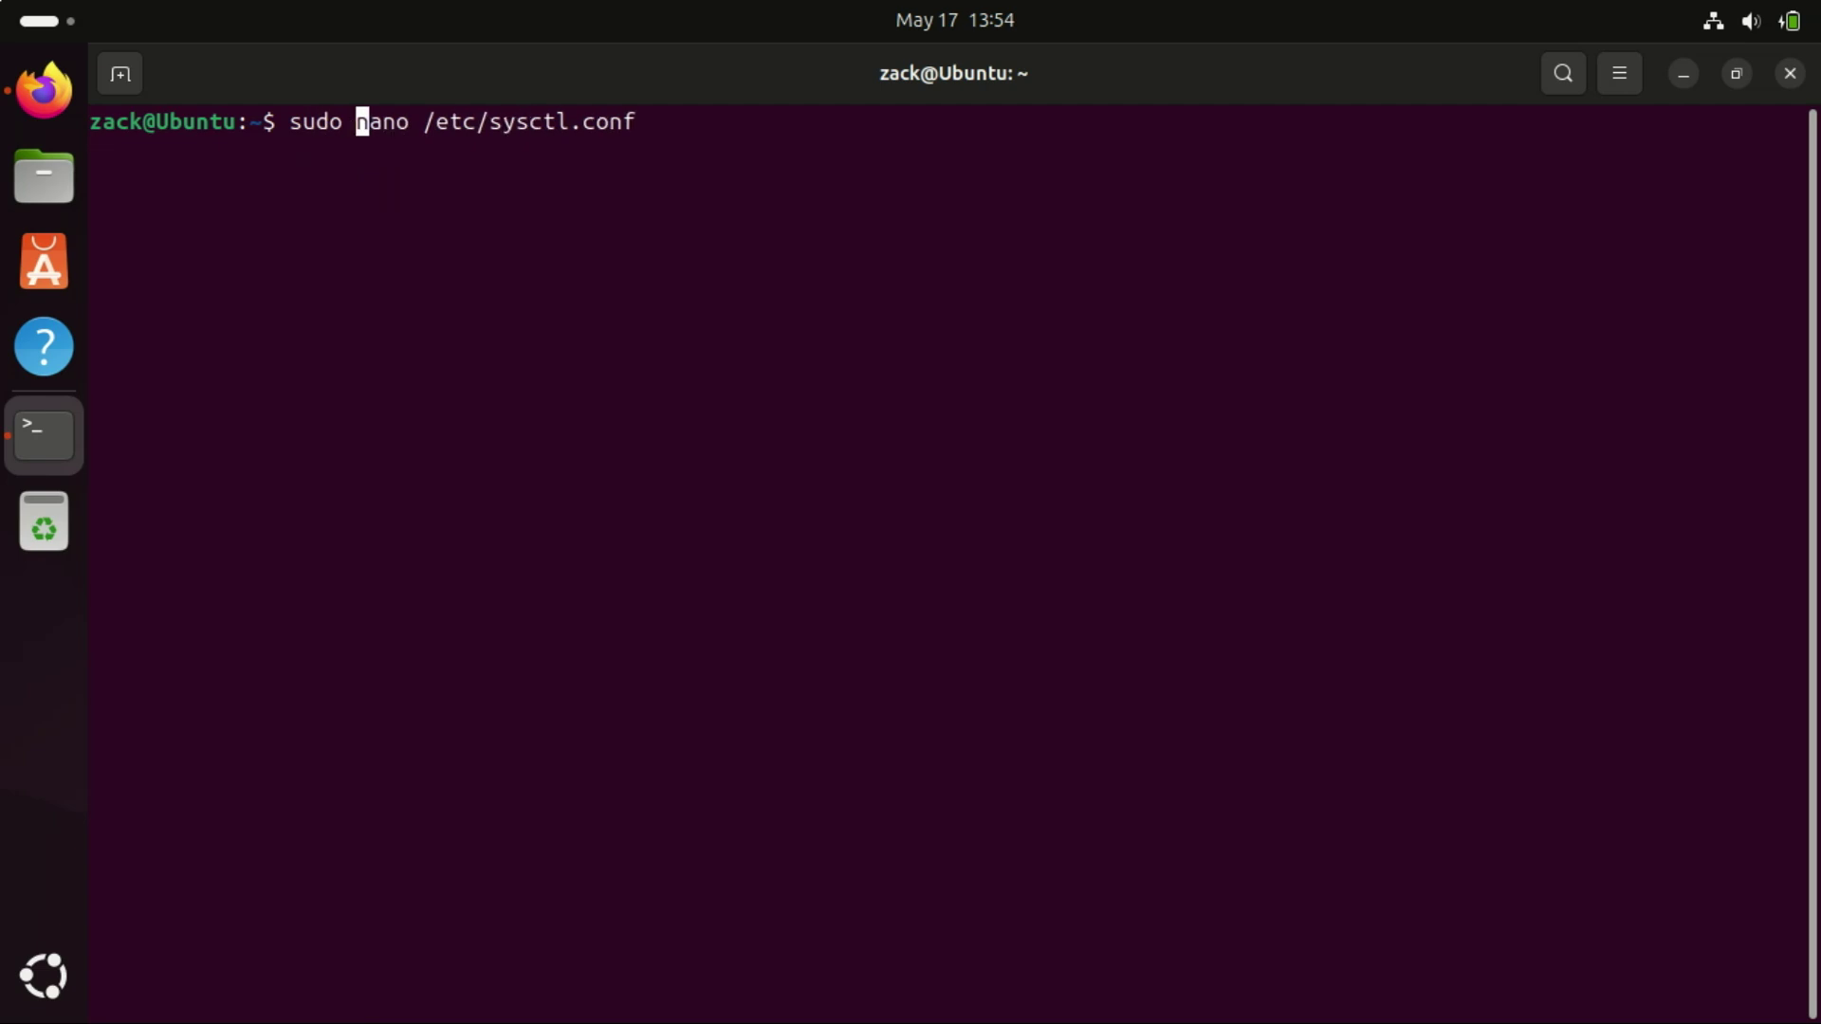
key("Right")
key("Right")
key("Right")
key("Right")
key("Right")
key("Right")
key("Right")
key("Right")
key("Right")
key("Right")
key("Right")
key("Right")
key("Right")
key("Right")
key("Right")
key("Right")
key("Right")
key("Right")
key("Right")
key("Right")
key("Right")
key("Return")
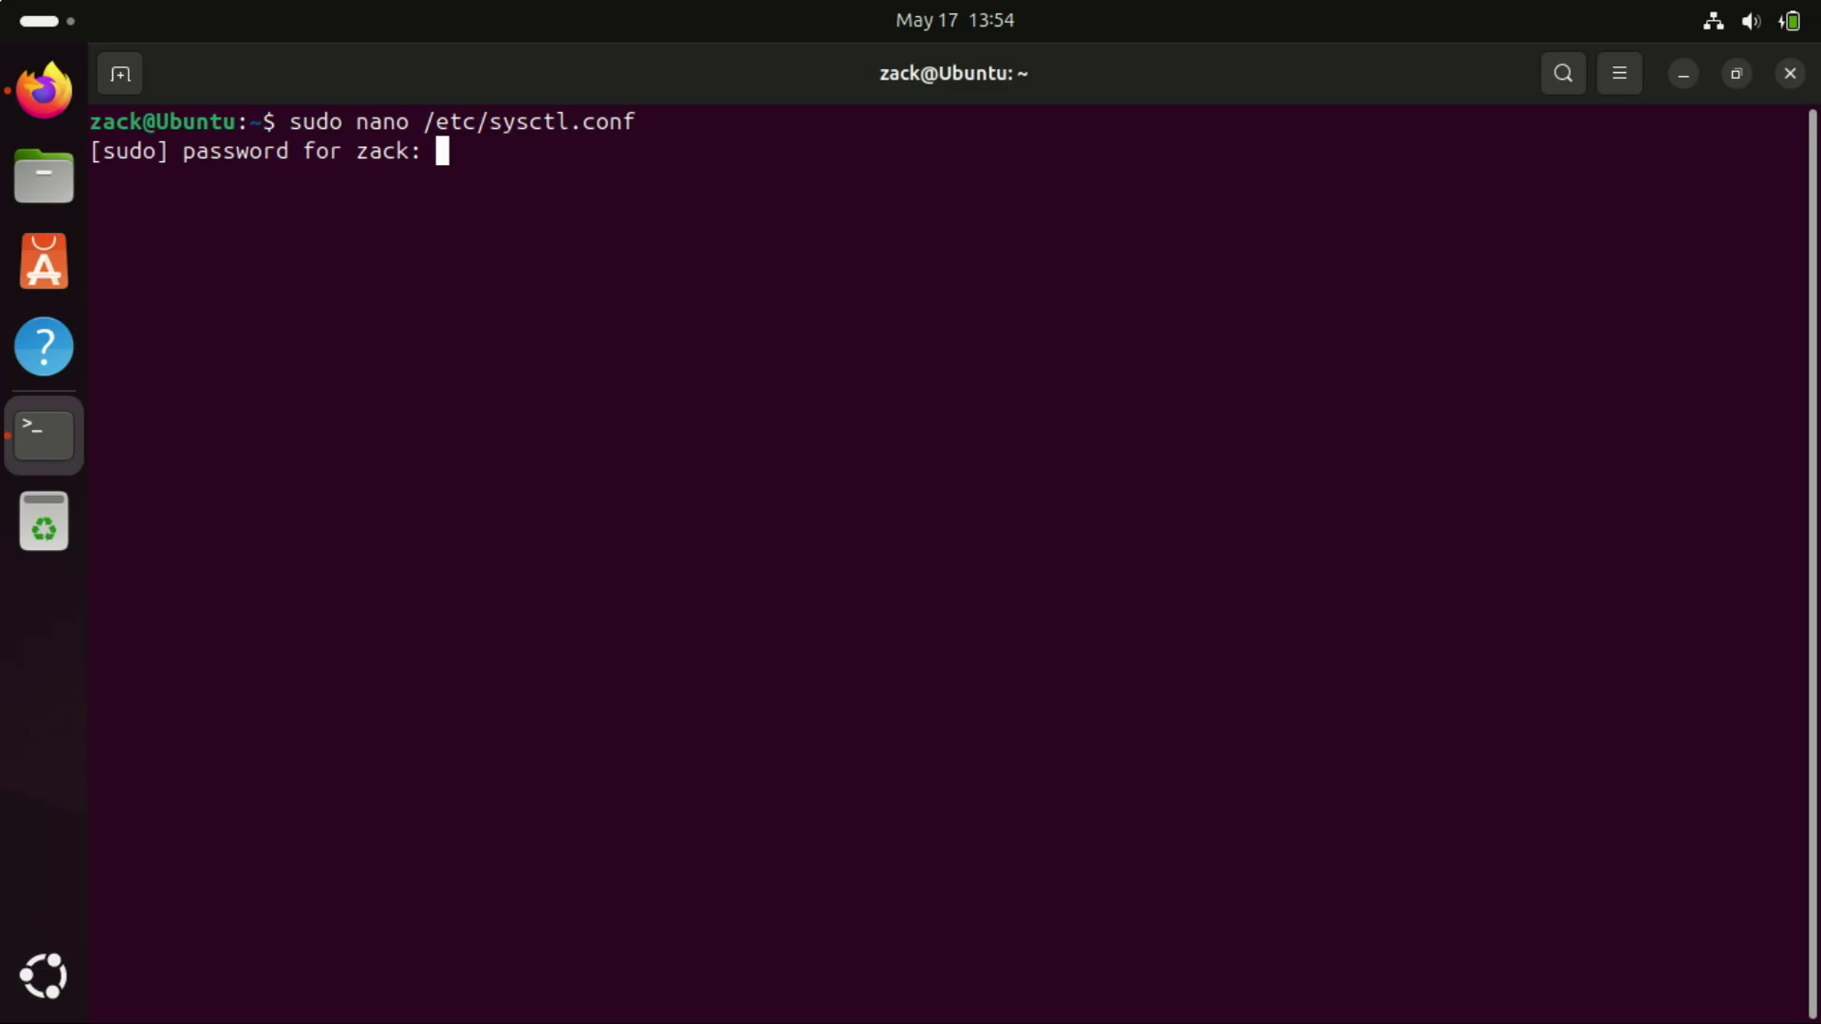
key("Return")
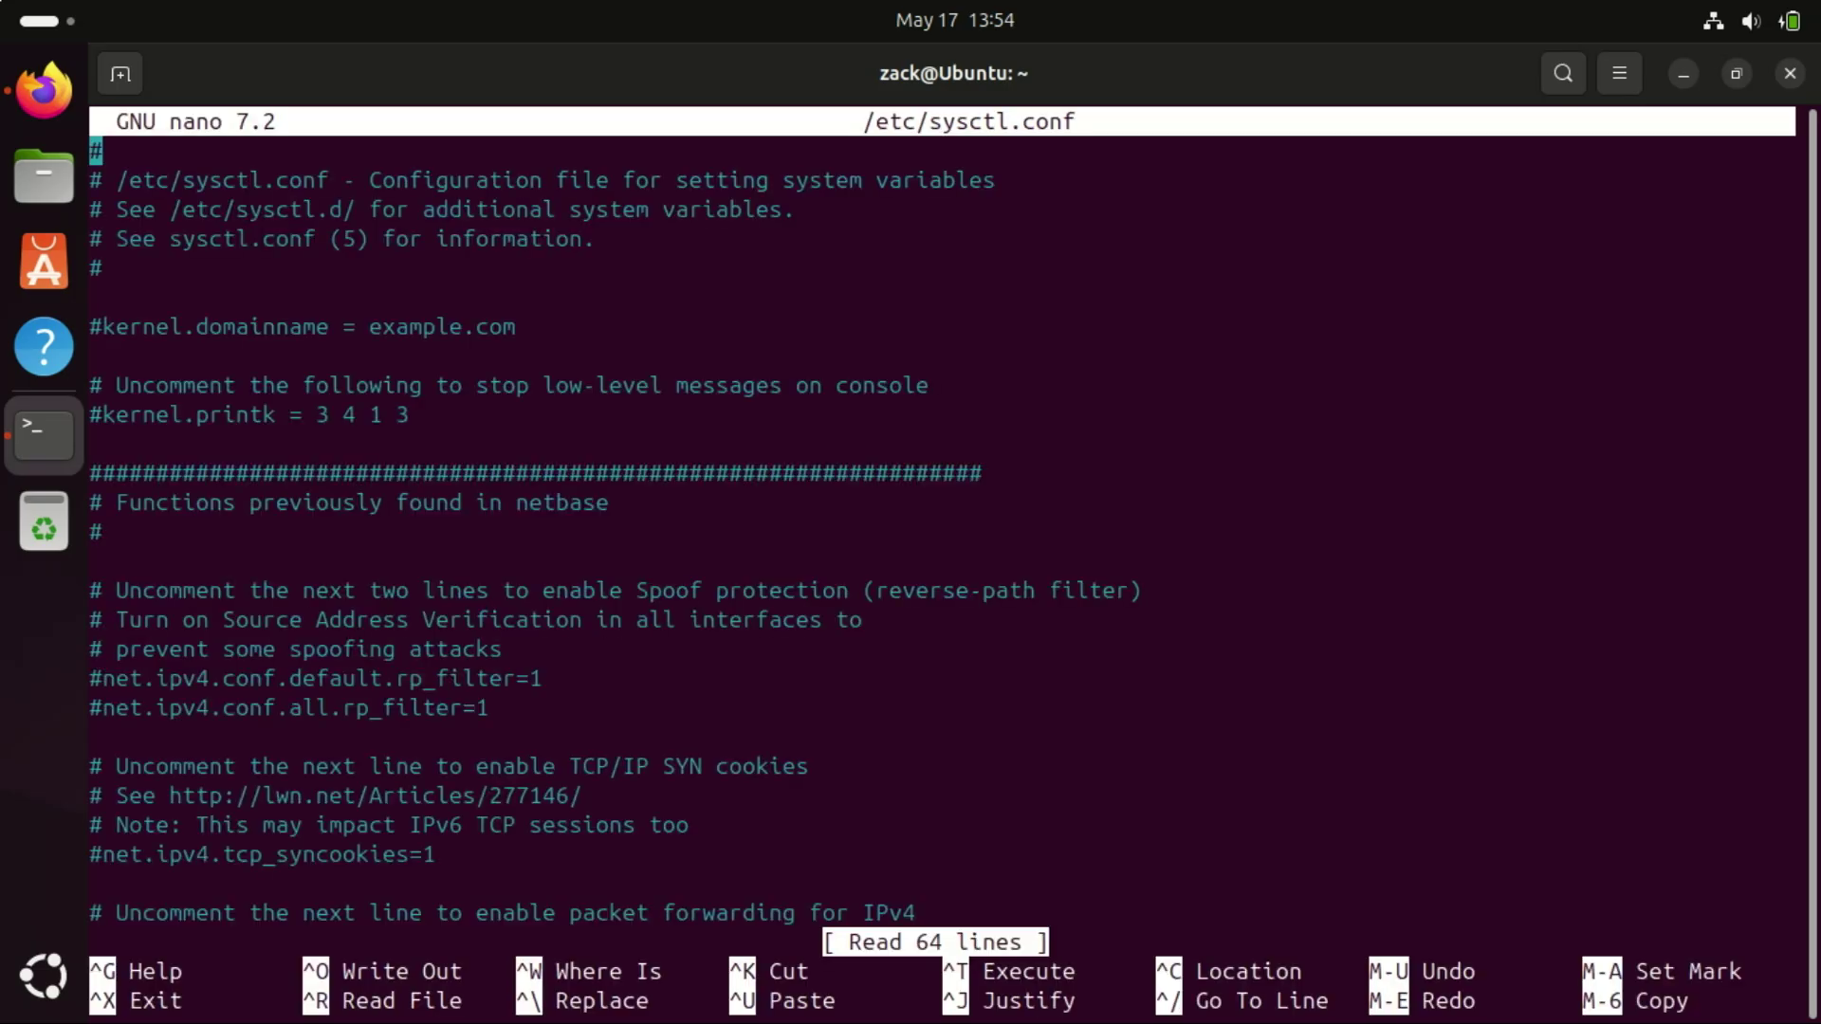
- Append vm.swappiness=10 to the end of sysctl.conf and save the file
key("Down")
key("Down")
key("Down")
key("Down")
key("Down")
key("Down")
key("Down")
key("Down")
key("Down")
key("Down")
key("Down")
key("Down")
key("Down")
key("Down")
key("Down")
key("Down")
key("Down")
key("Down")
key("Down")
key("Down")
key("Down")
key("Down")
key("Down")
key("Down")
key("Down")
key("Down")
key("Down")
key("Down")
key("Down")
key("Down")
key("Down")
key("Down")
key("Down")
key("Down")
key("Down")
key("Down")
key("Down")
key("Down")
key("Down")
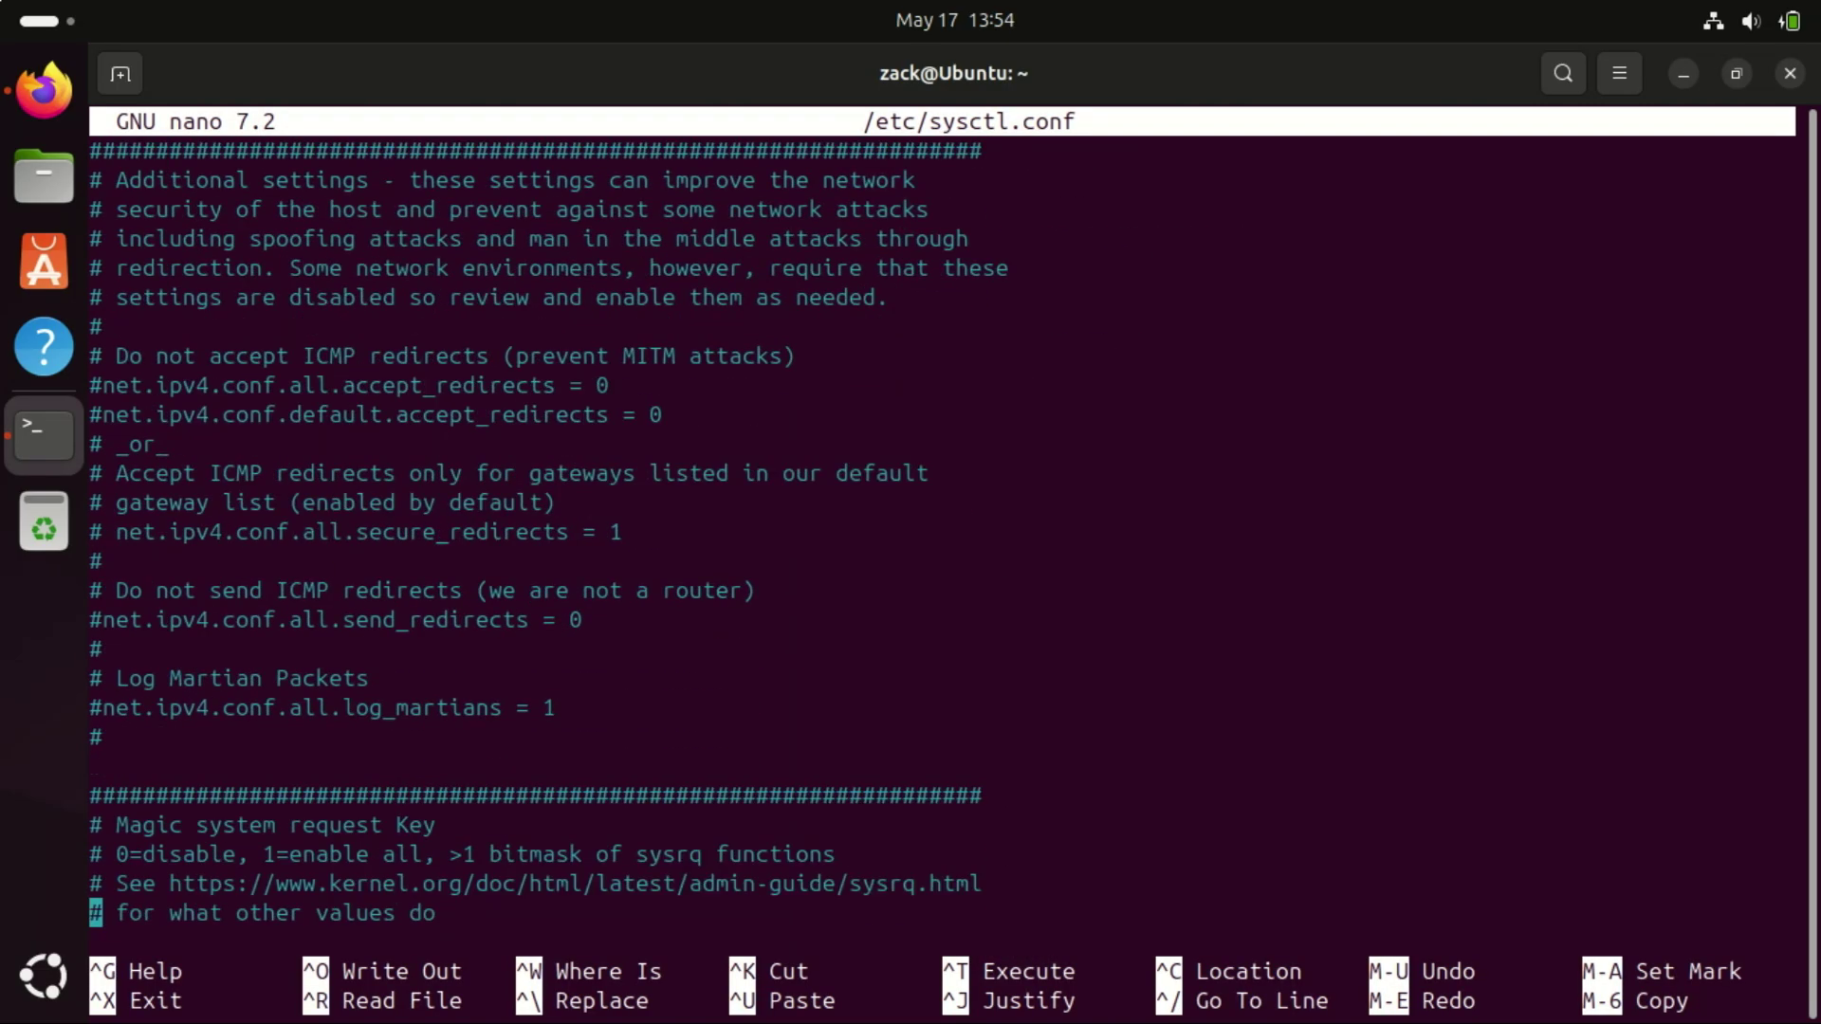
key("Down")
key("Down")
key("Down")
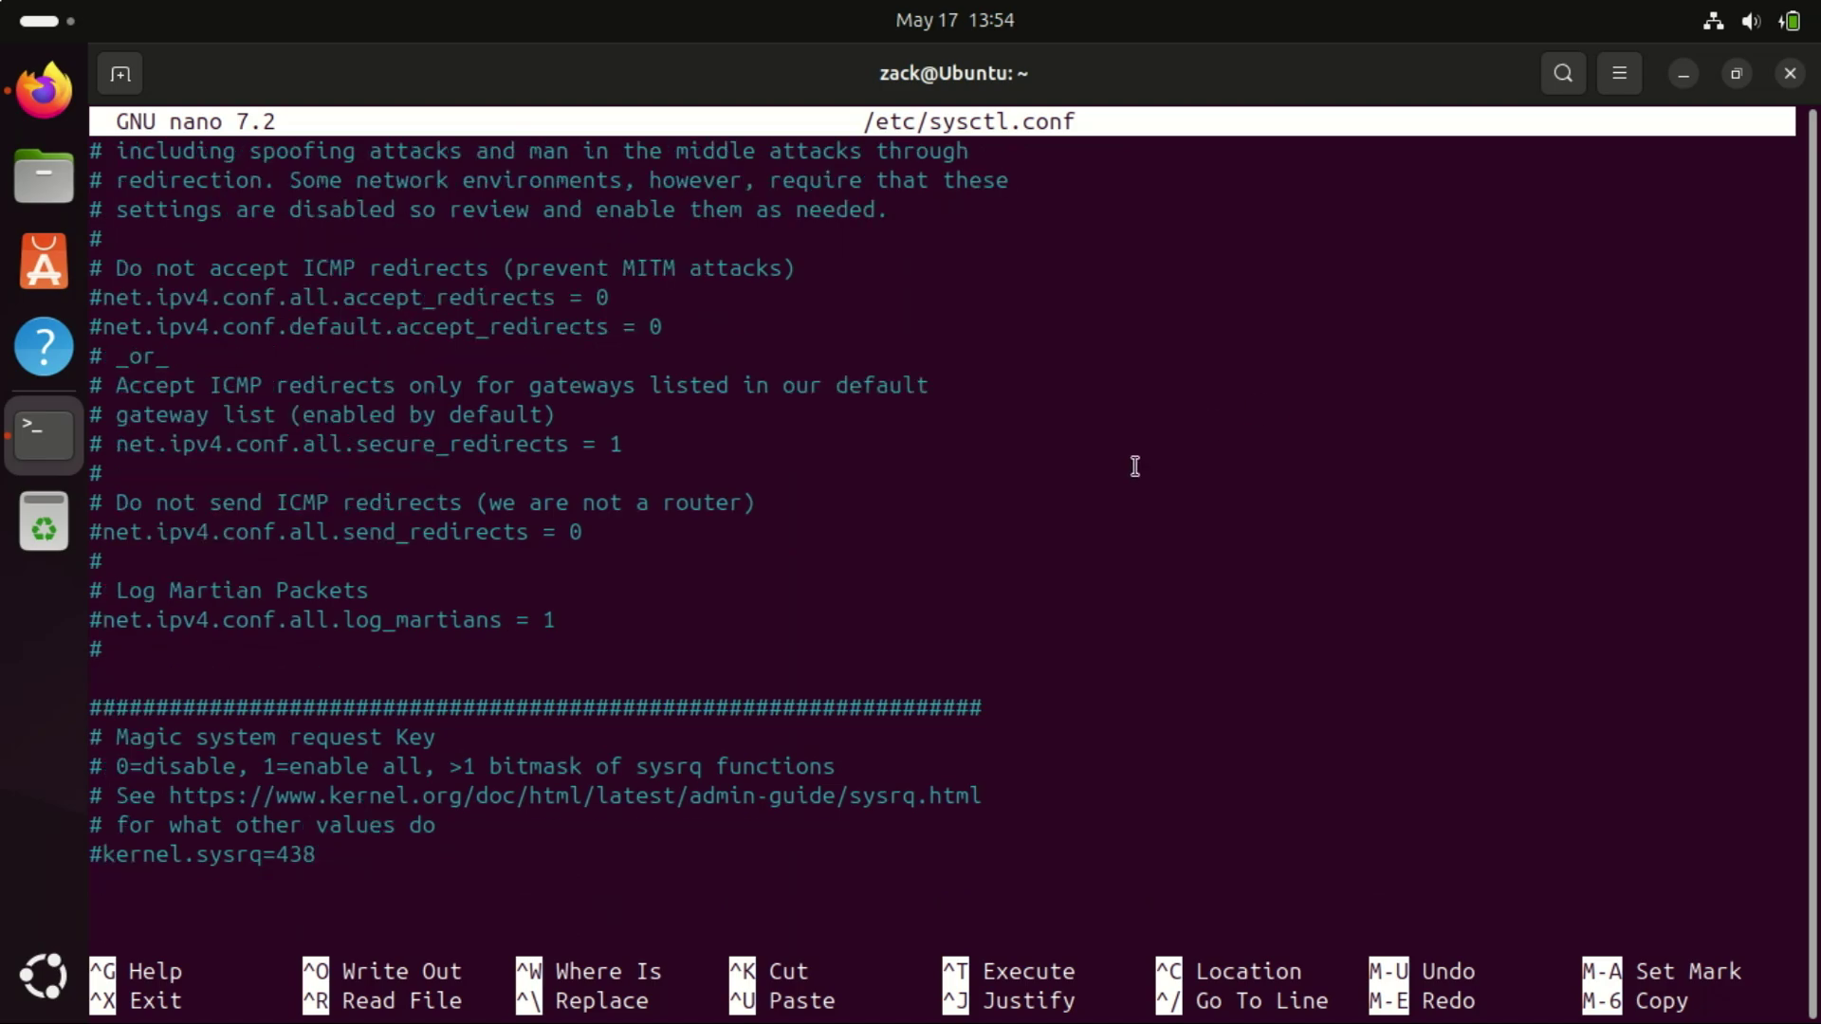
right_click(162, 908)
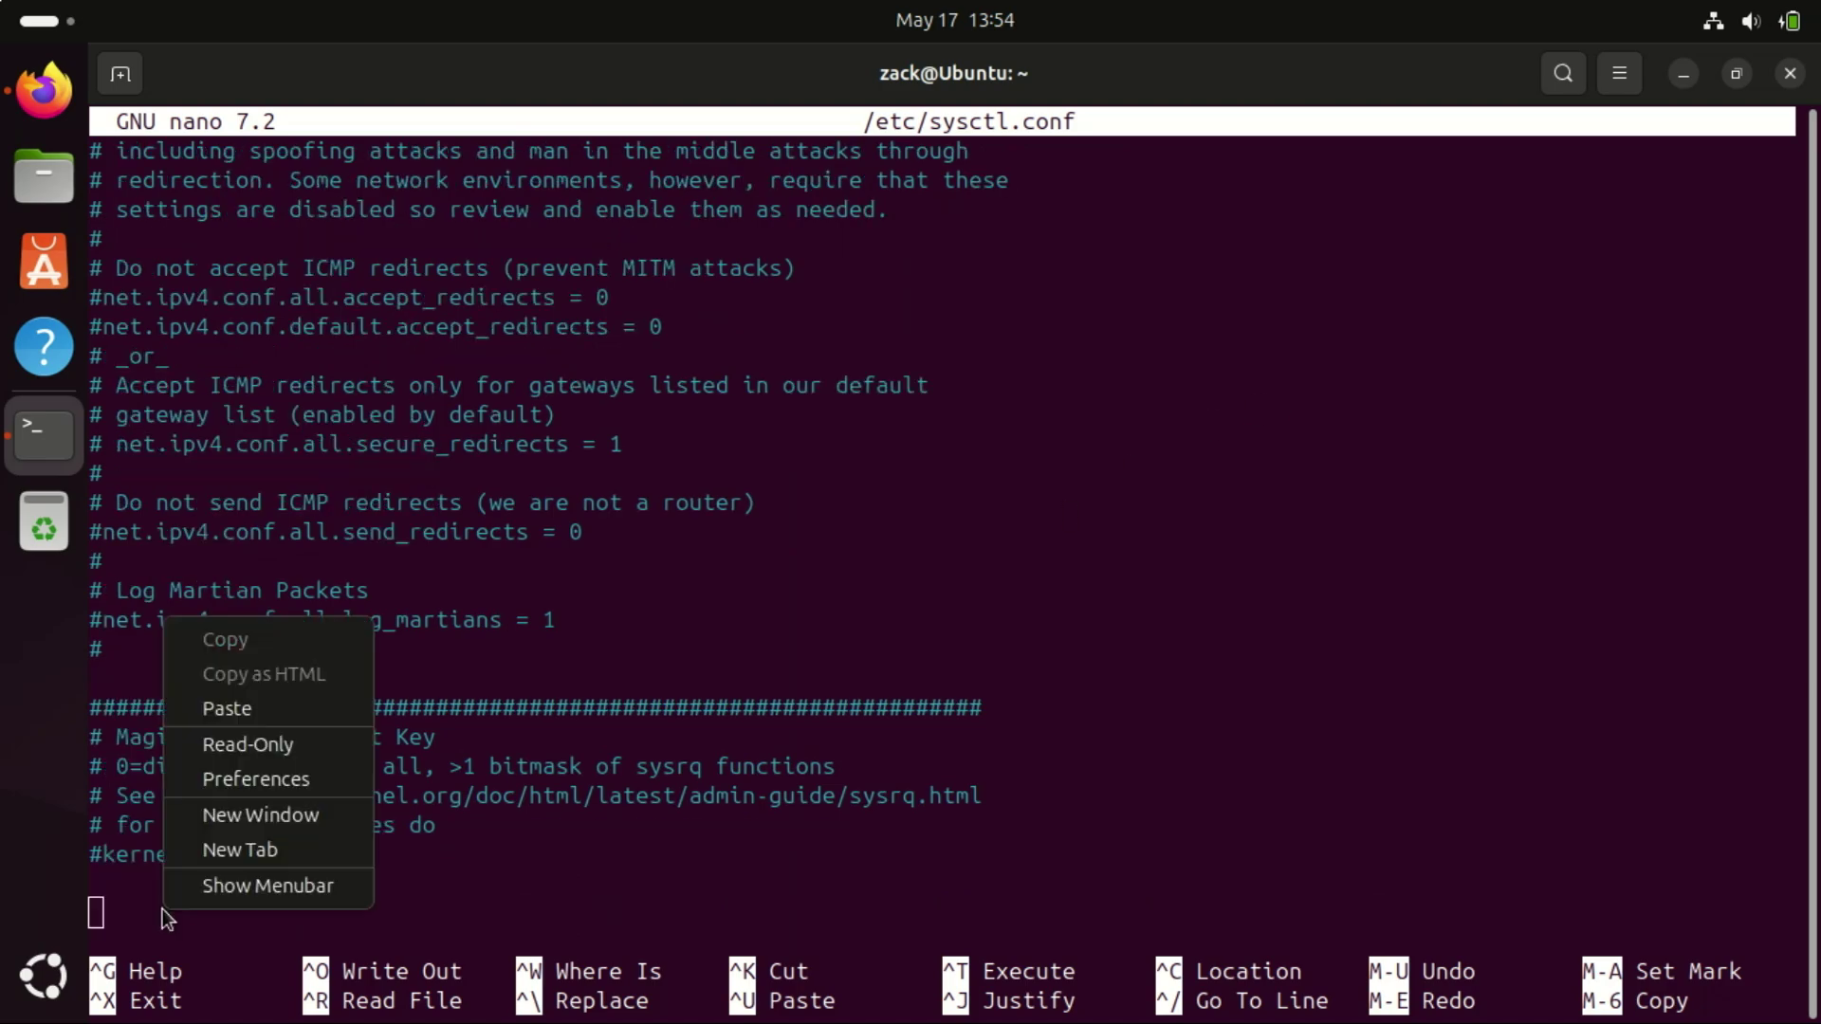
left_click(232, 709)
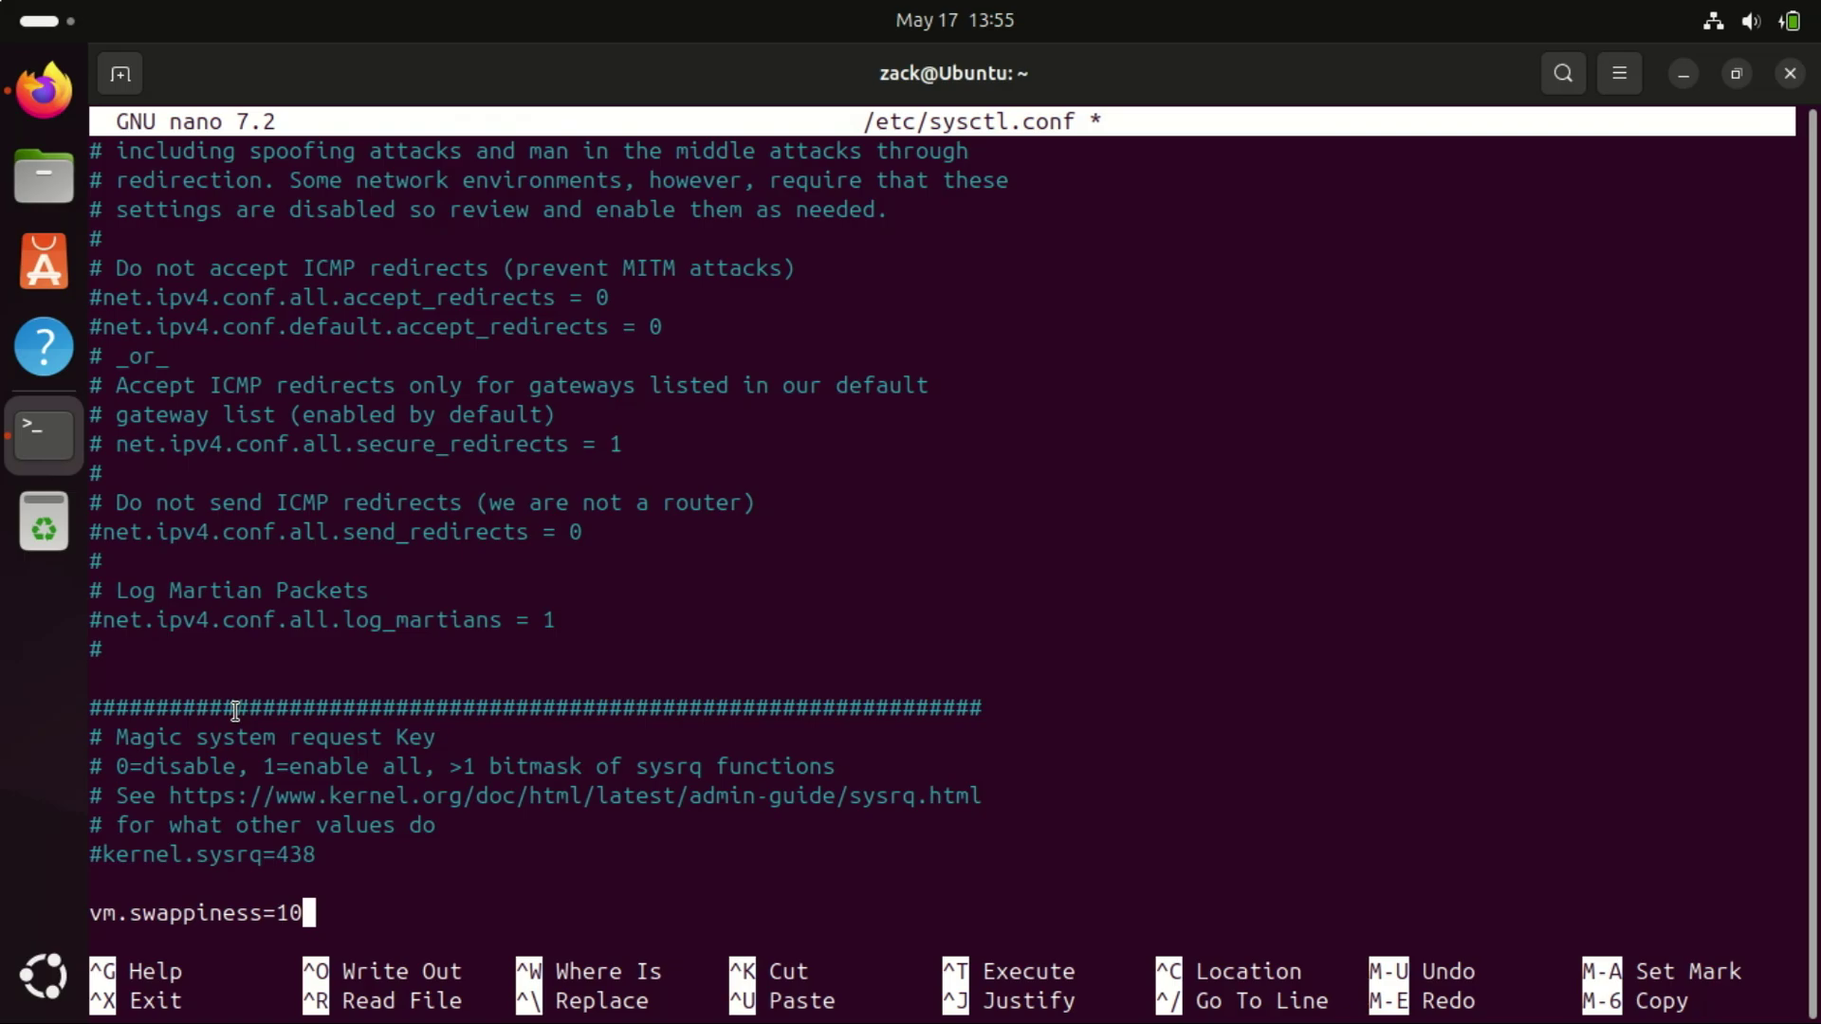
key("ctrl+x")
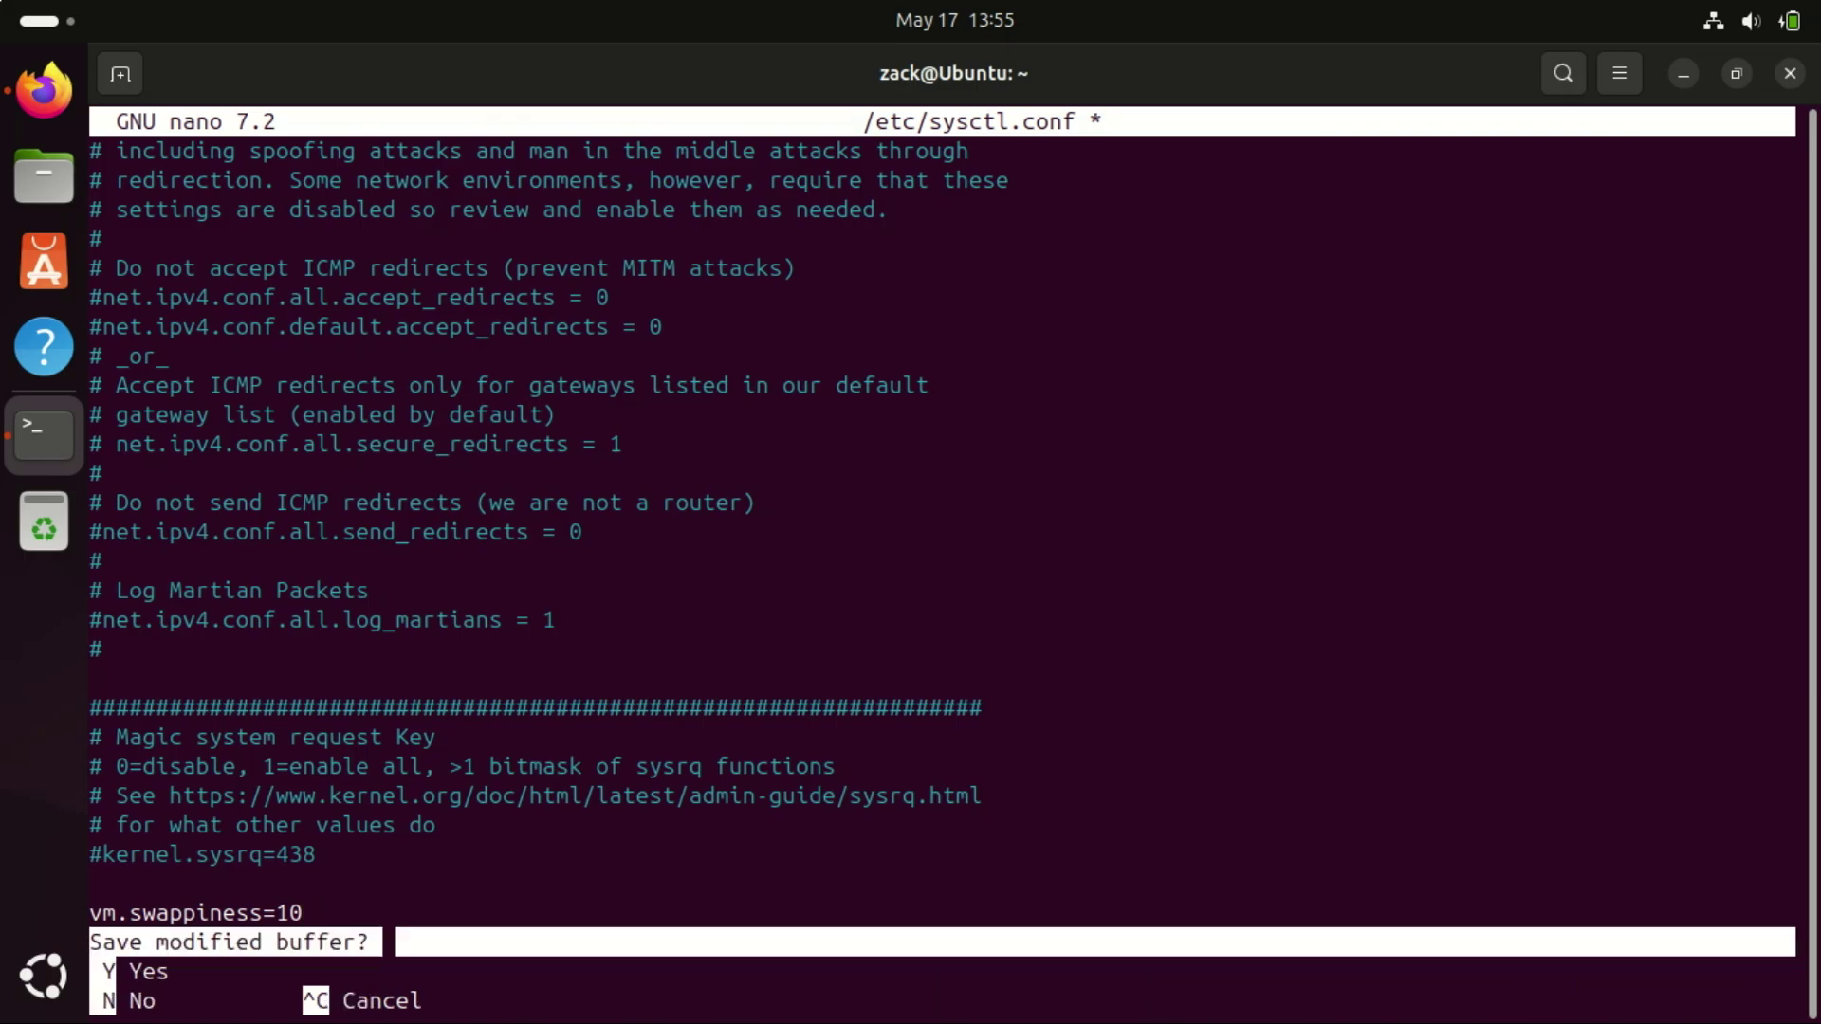
key("y")
key("Return")
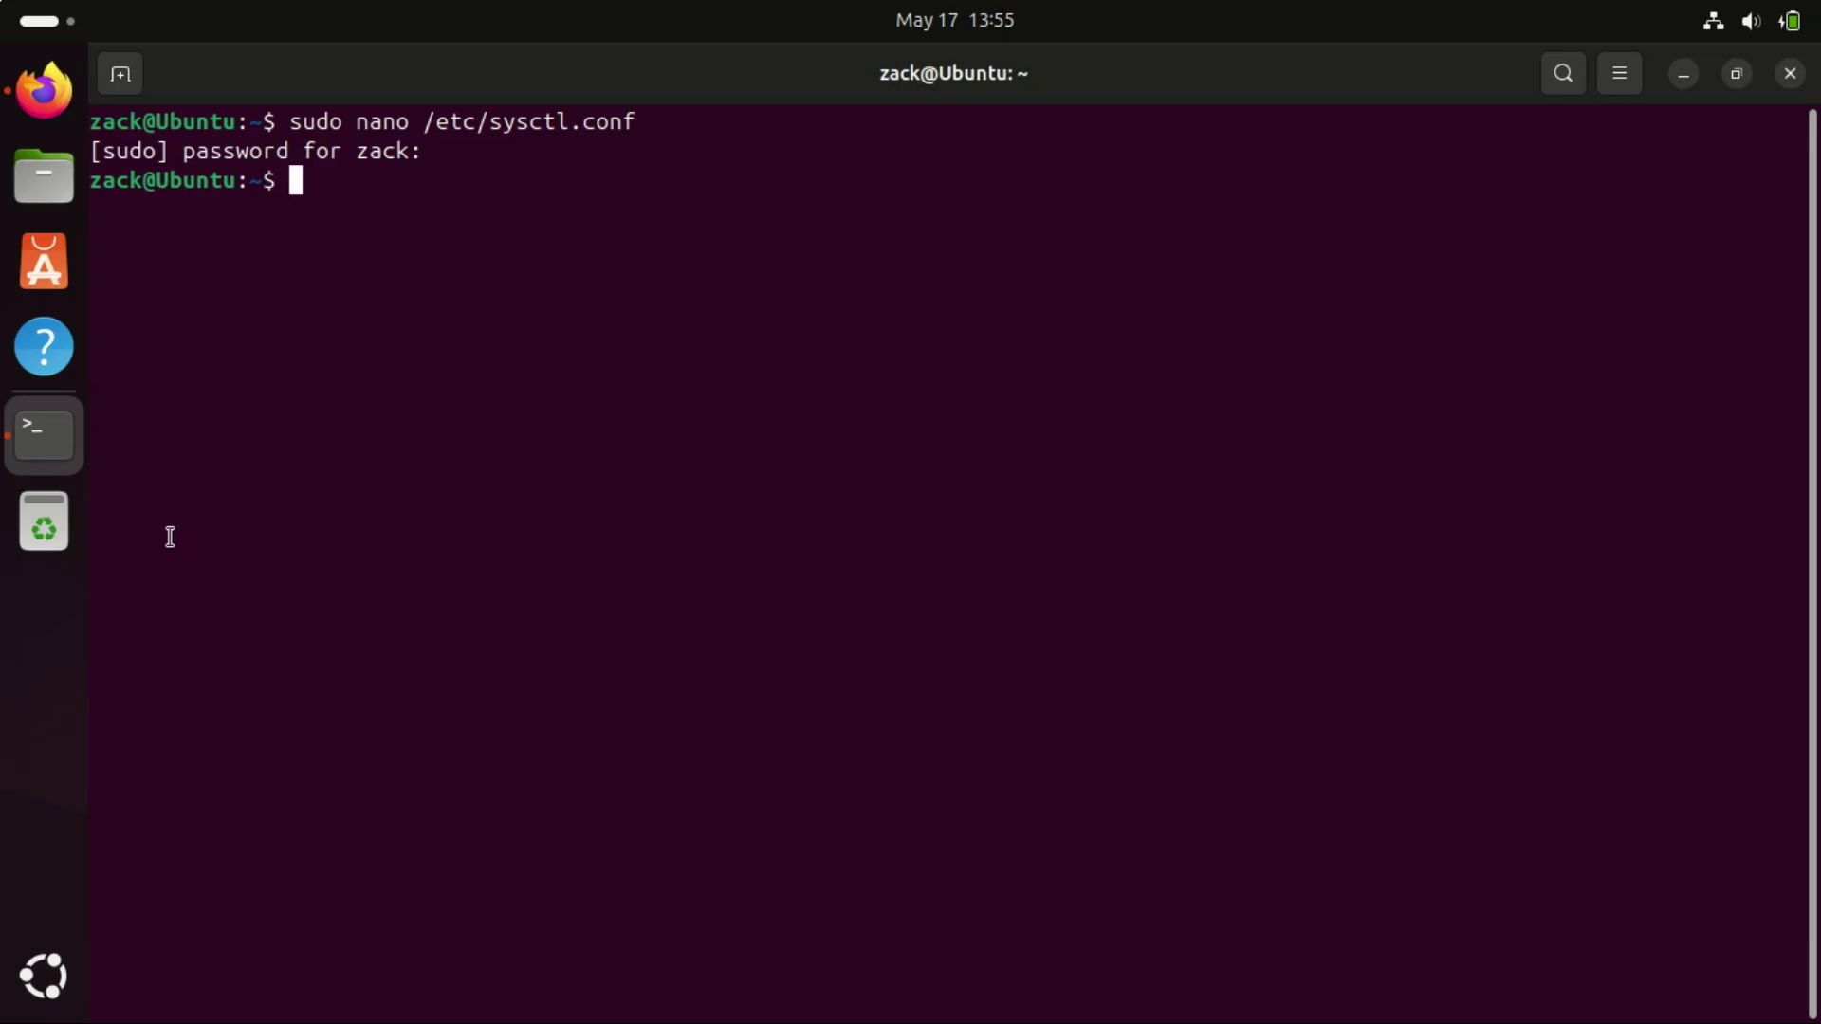
- Apply the new setting with 'sudo sysctl -p' and clear the screen
type("sudo sysctl -p")
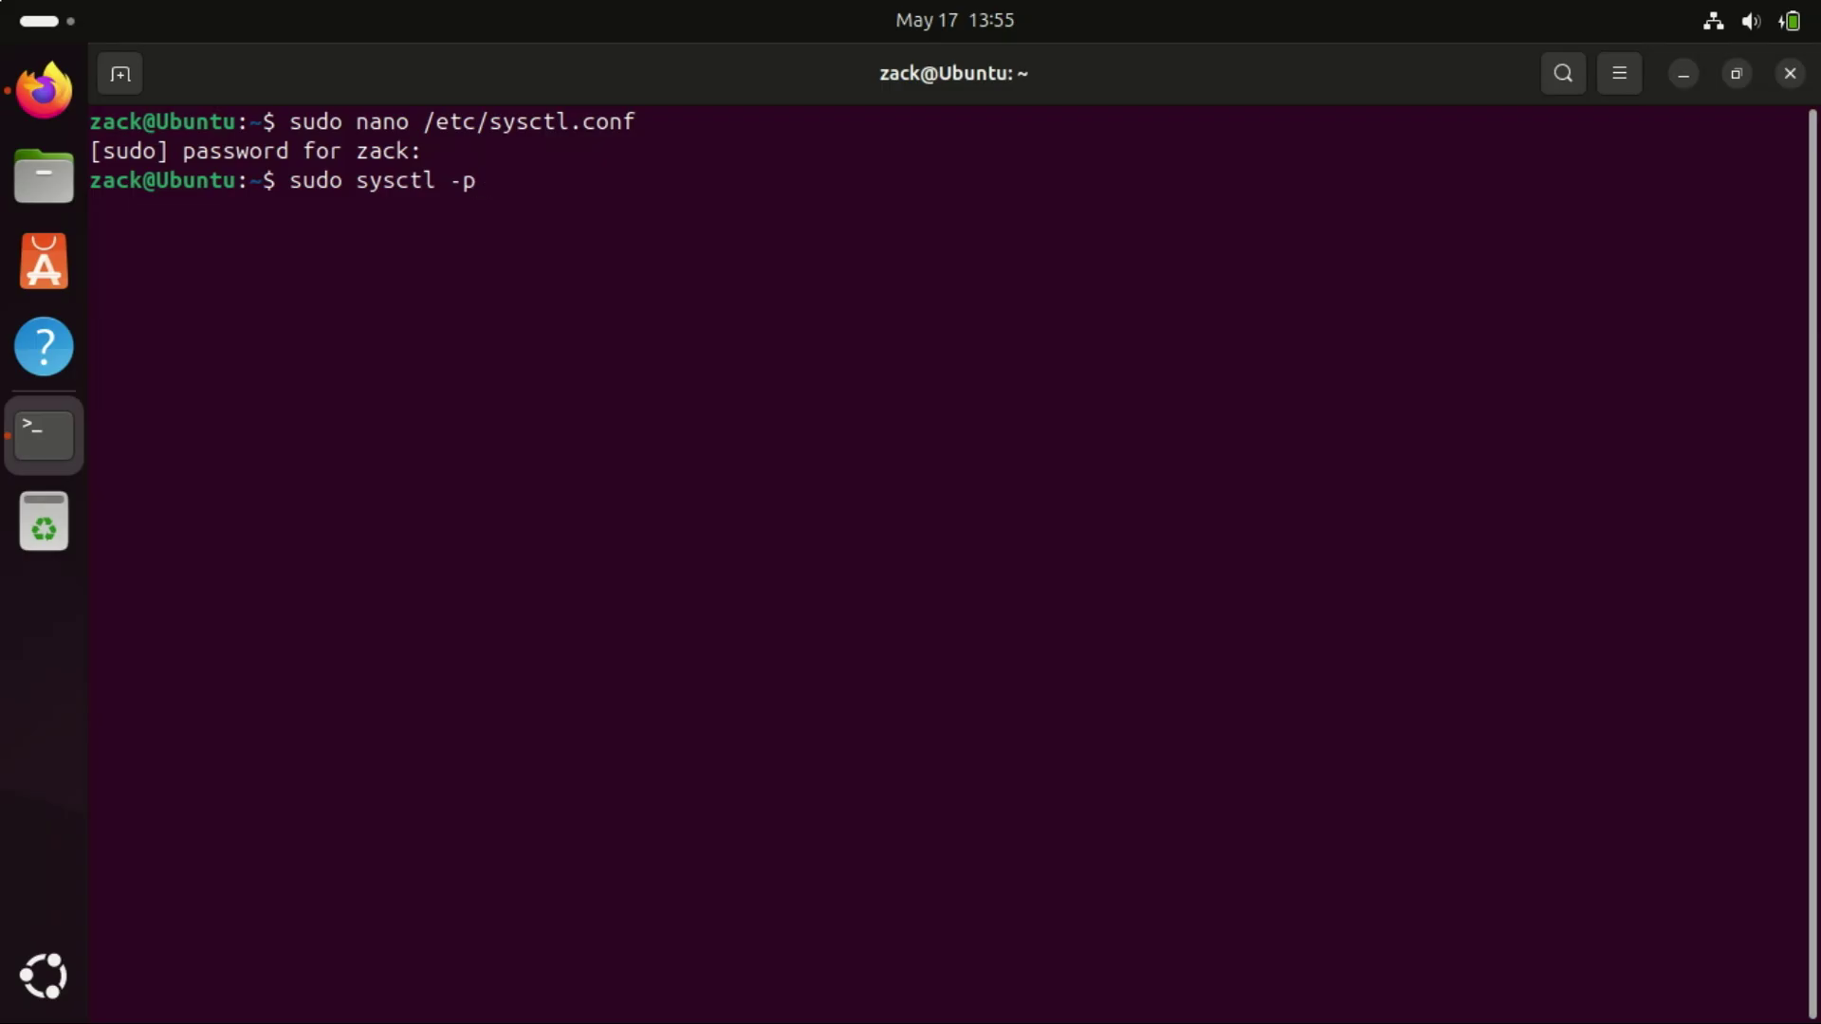
key("Return")
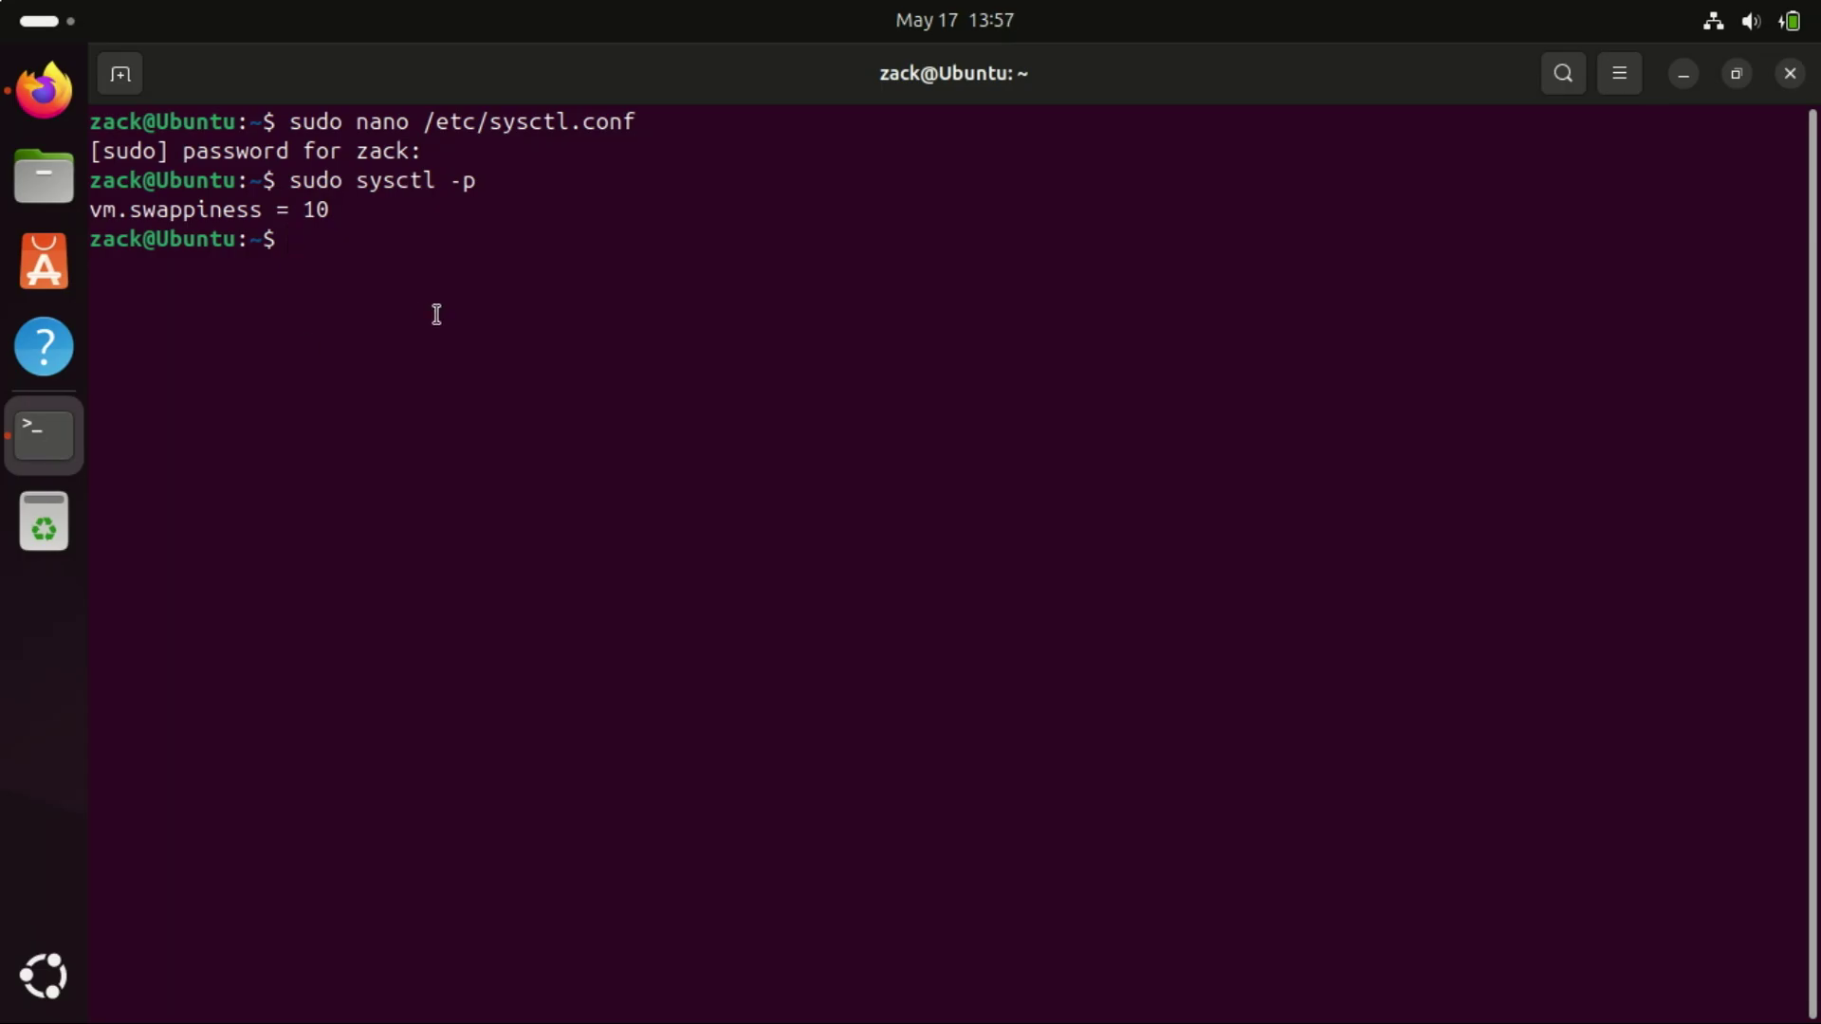
type("clear")
key("Return")
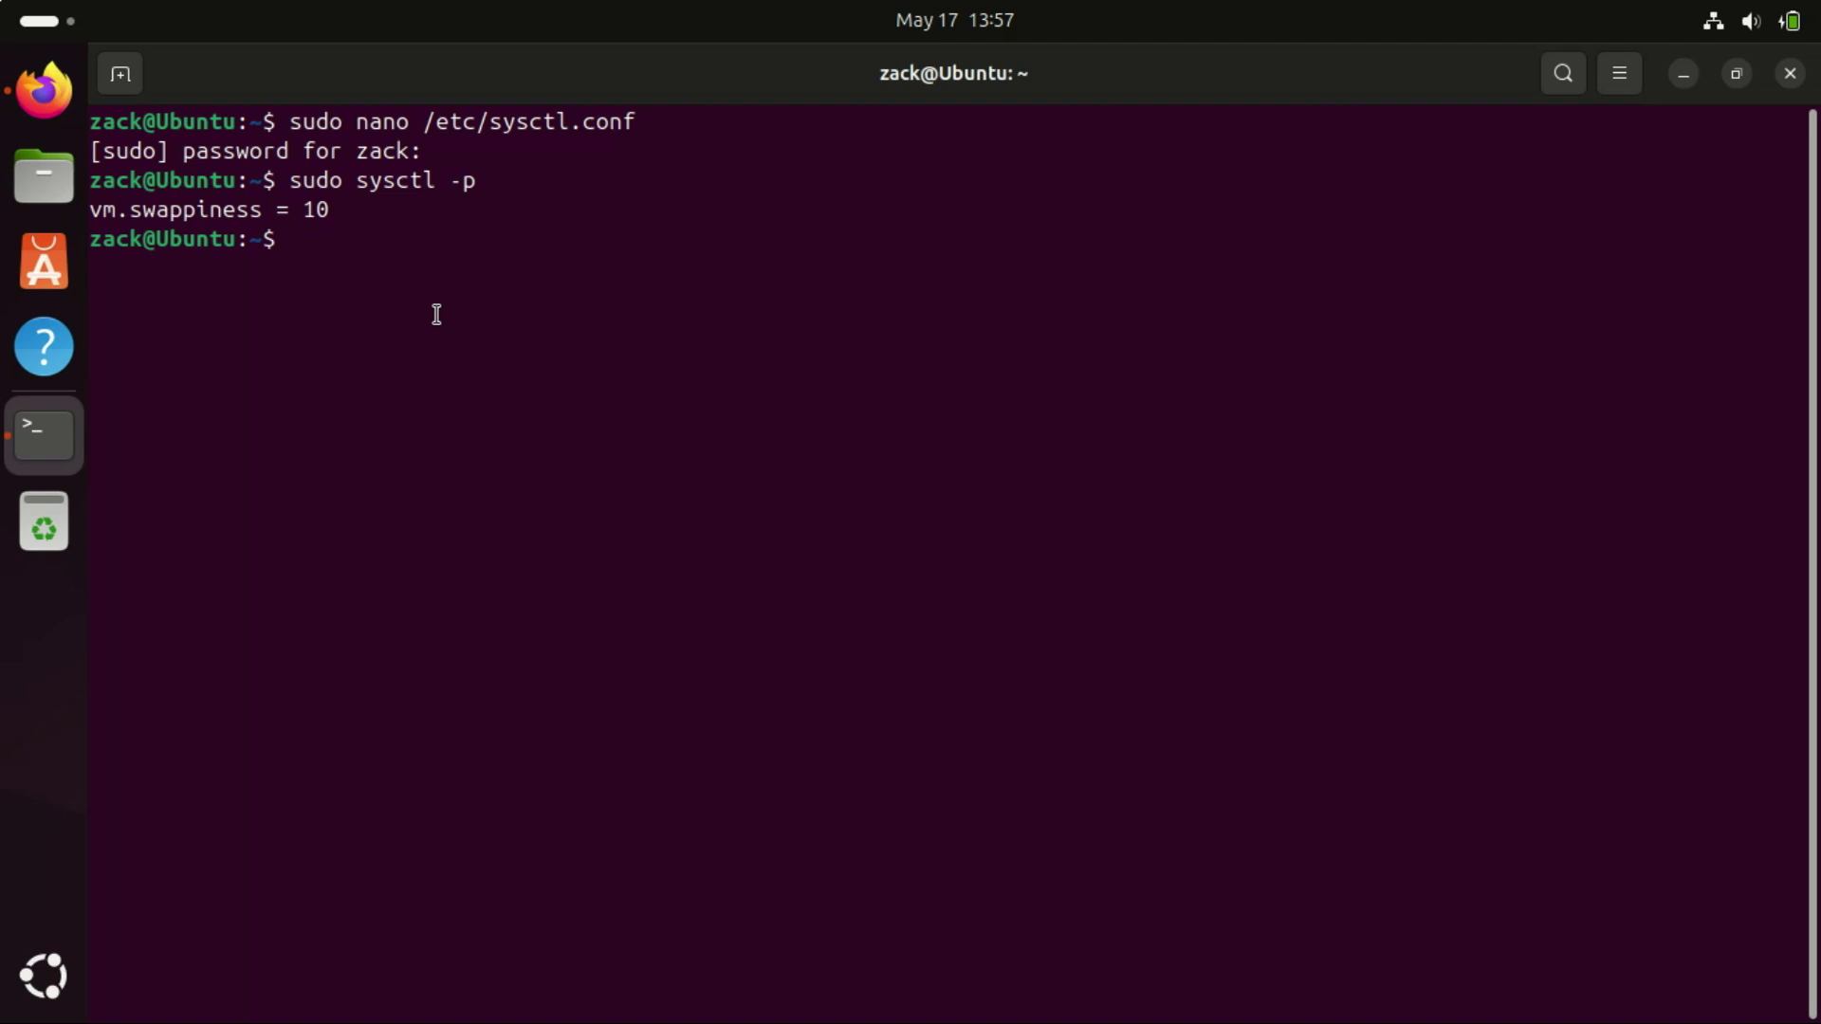
- Install preload with 'sudo apt install preload', then clear the terminal screen
type("cle")
right_click(309, 190)
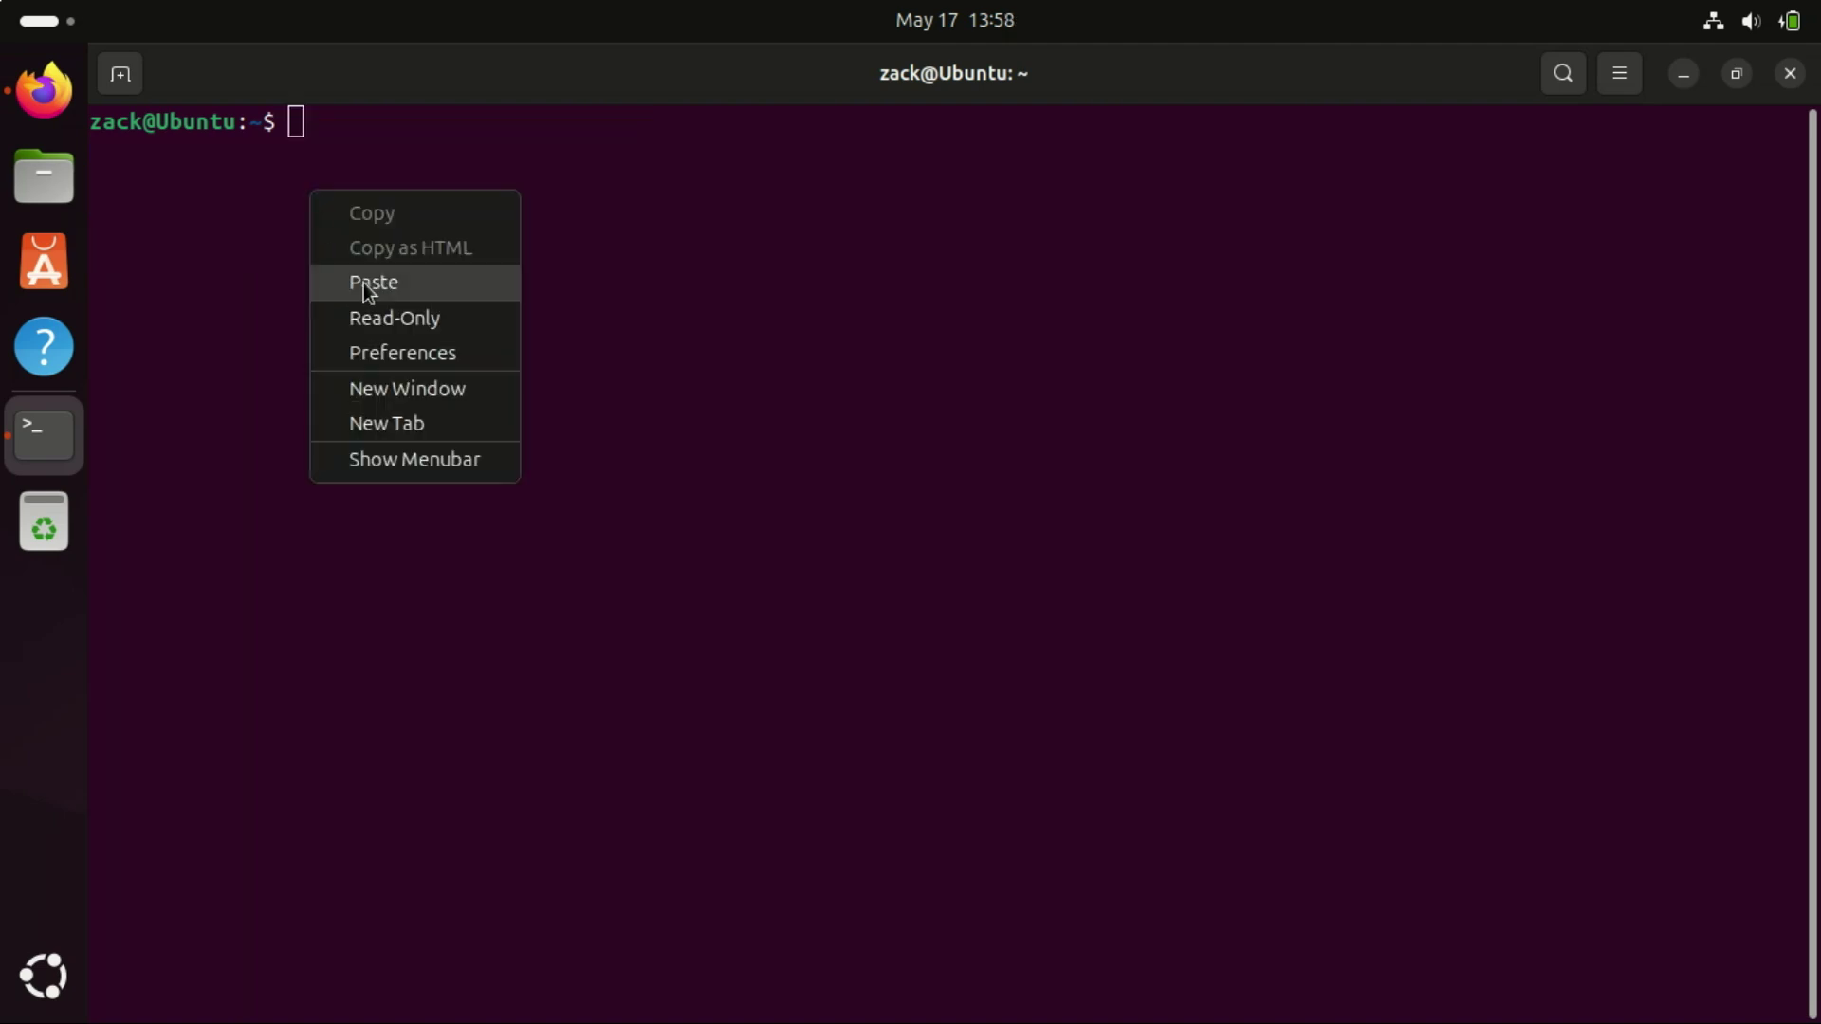
left_click(362, 283)
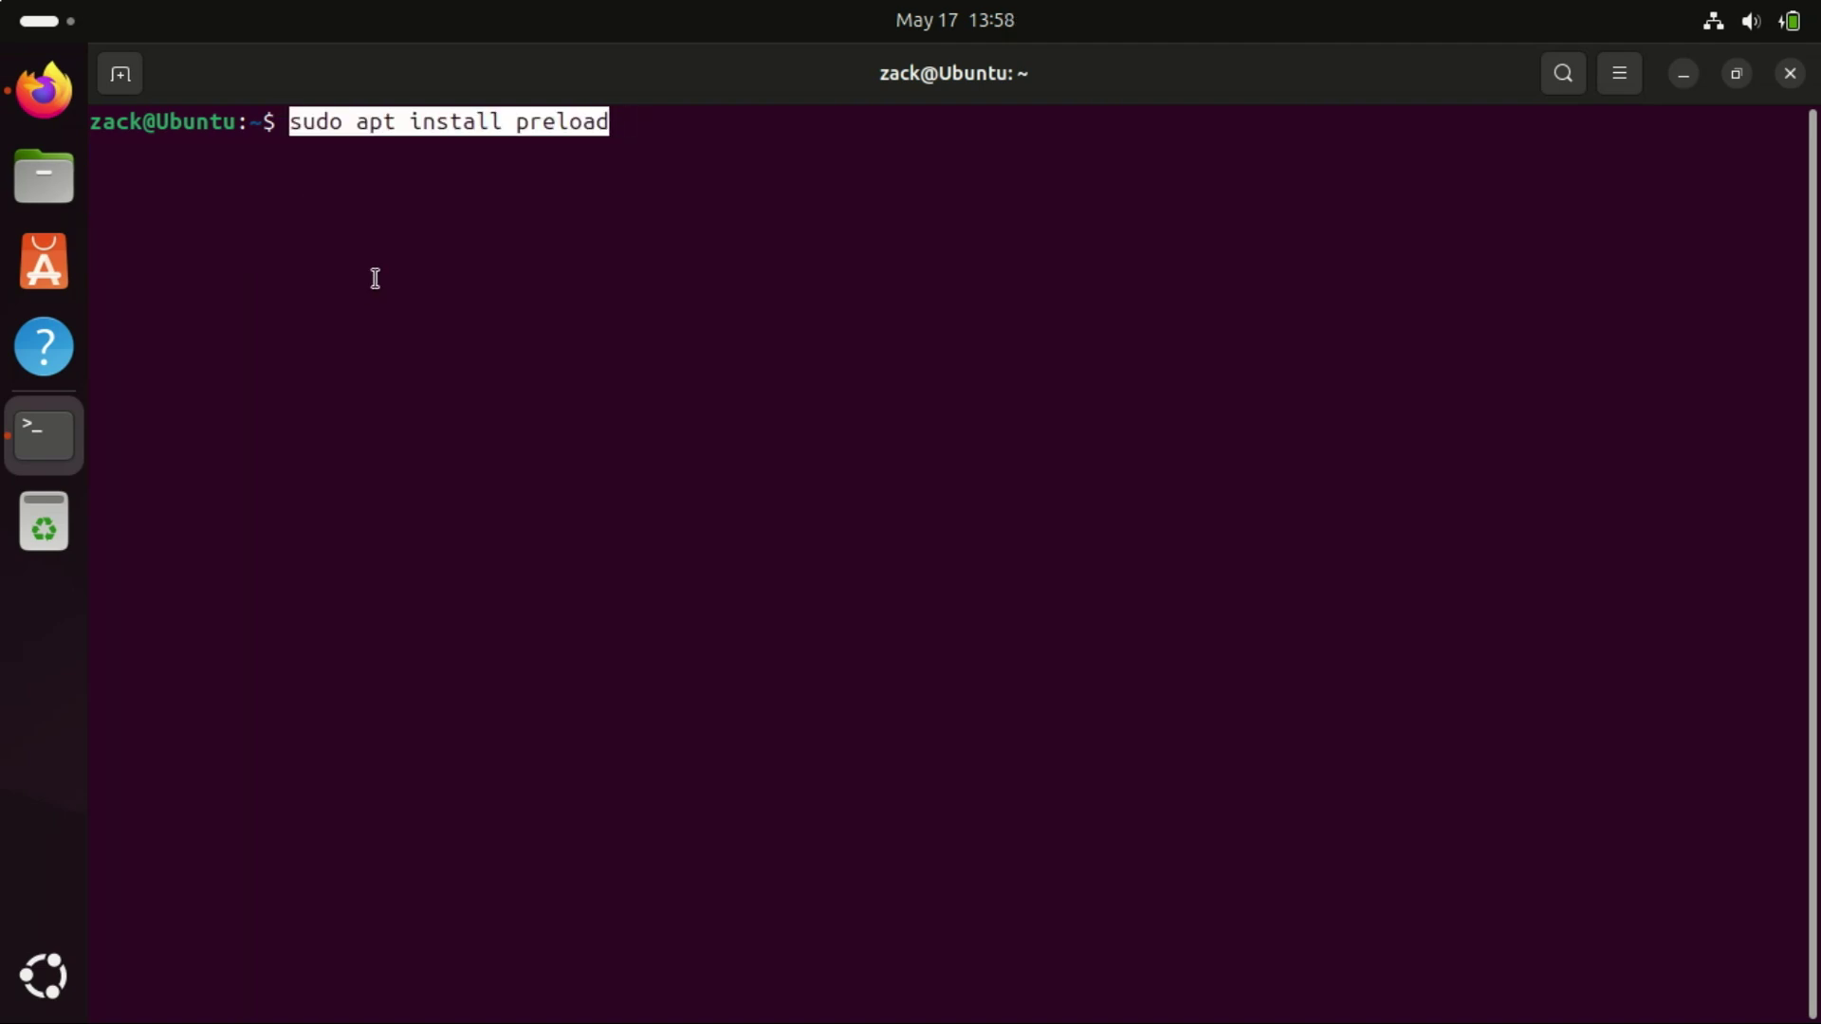
key("End")
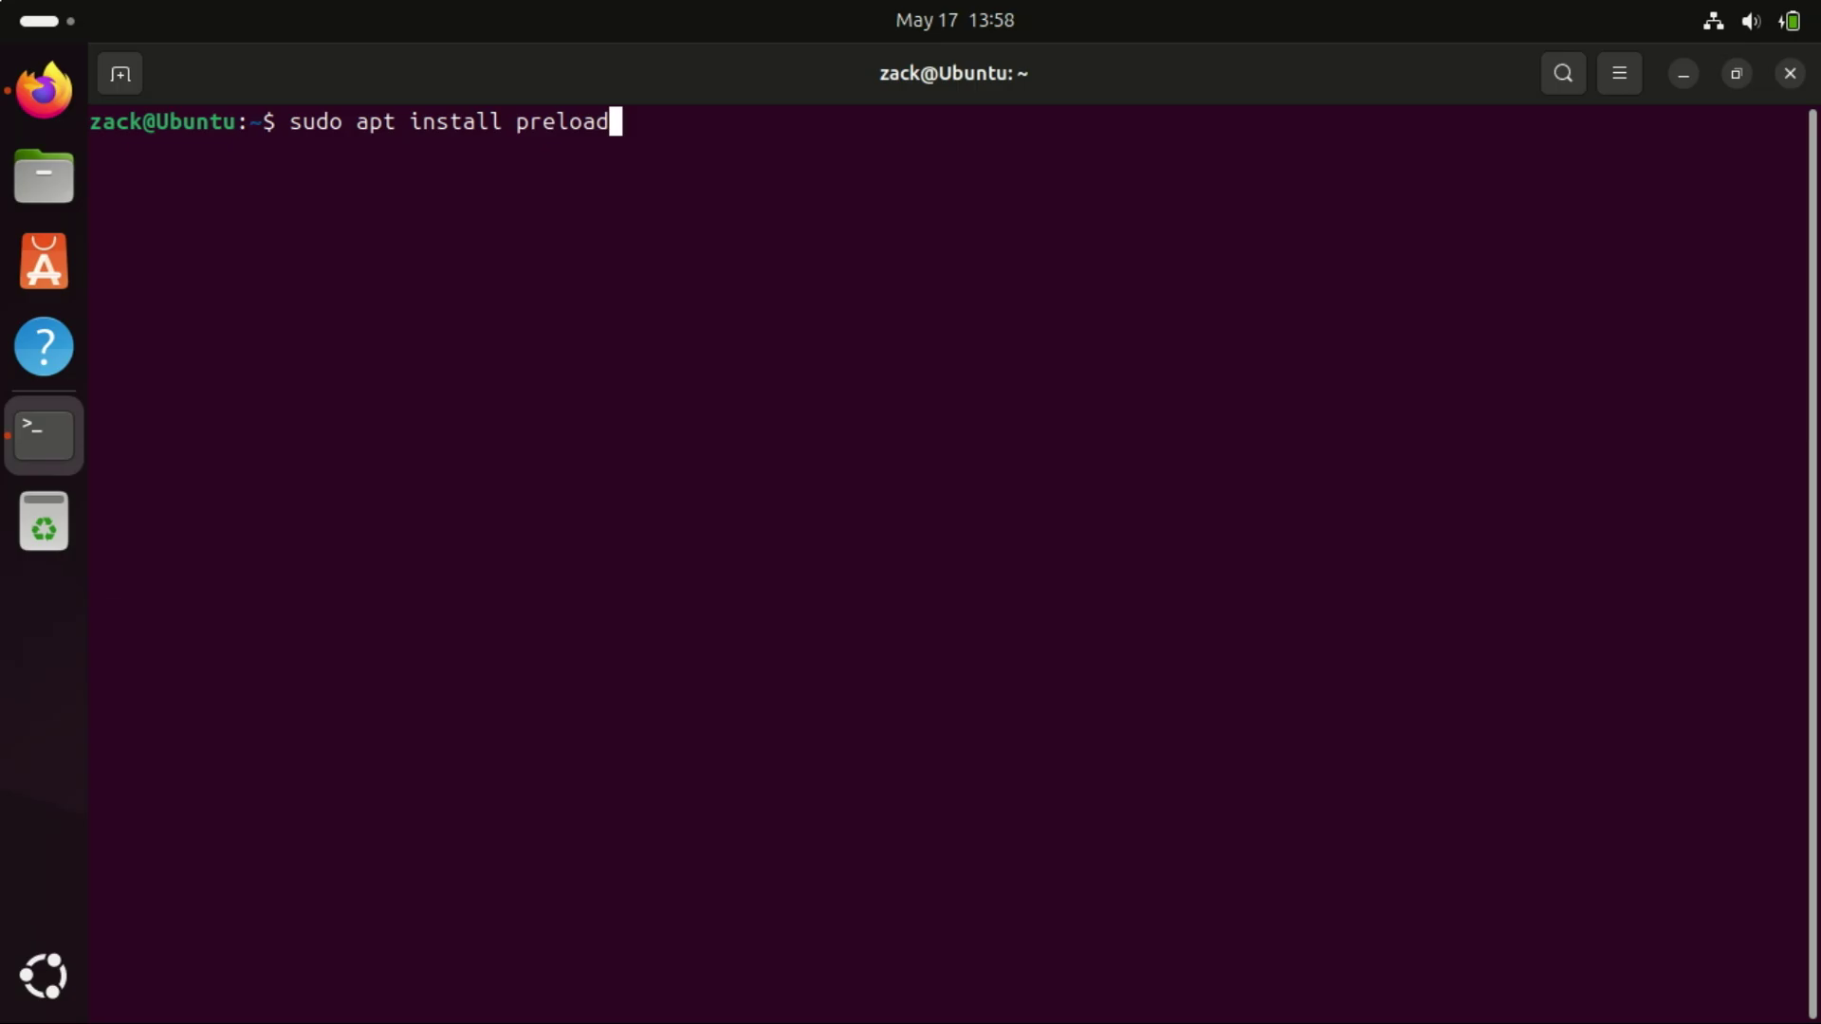
key("Return")
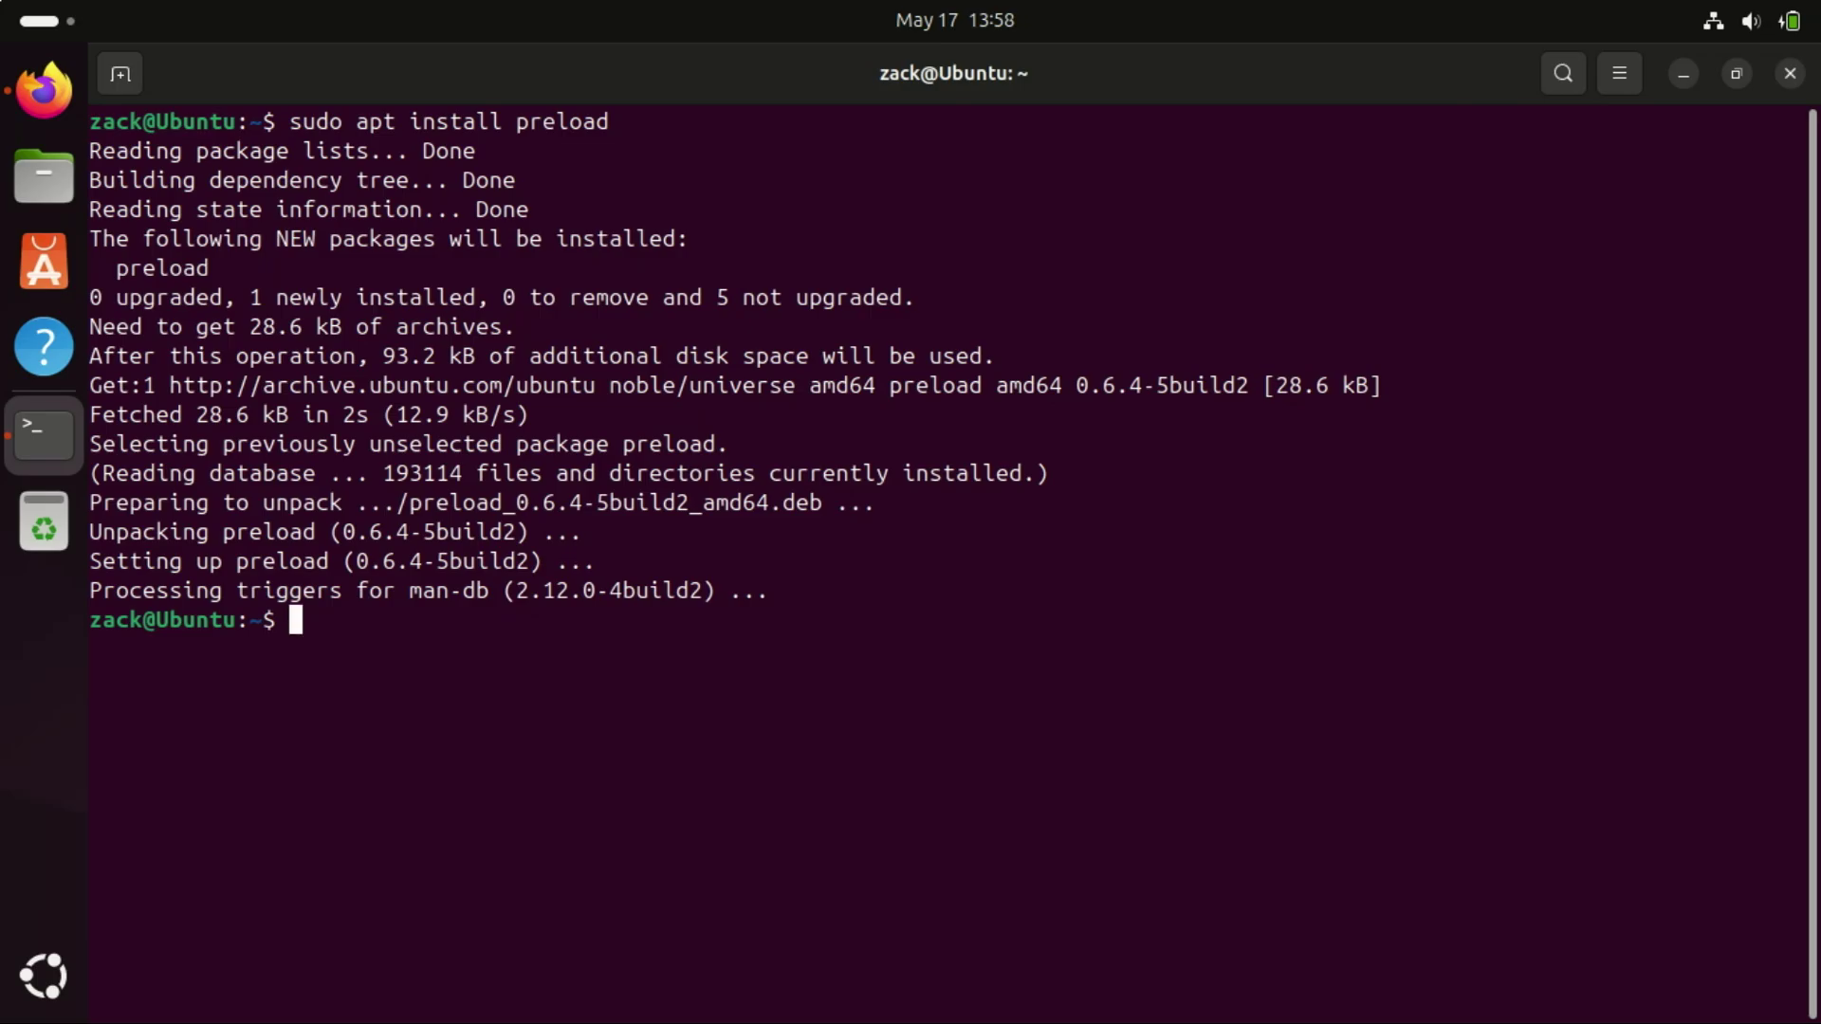
type("clear")
key("Return")
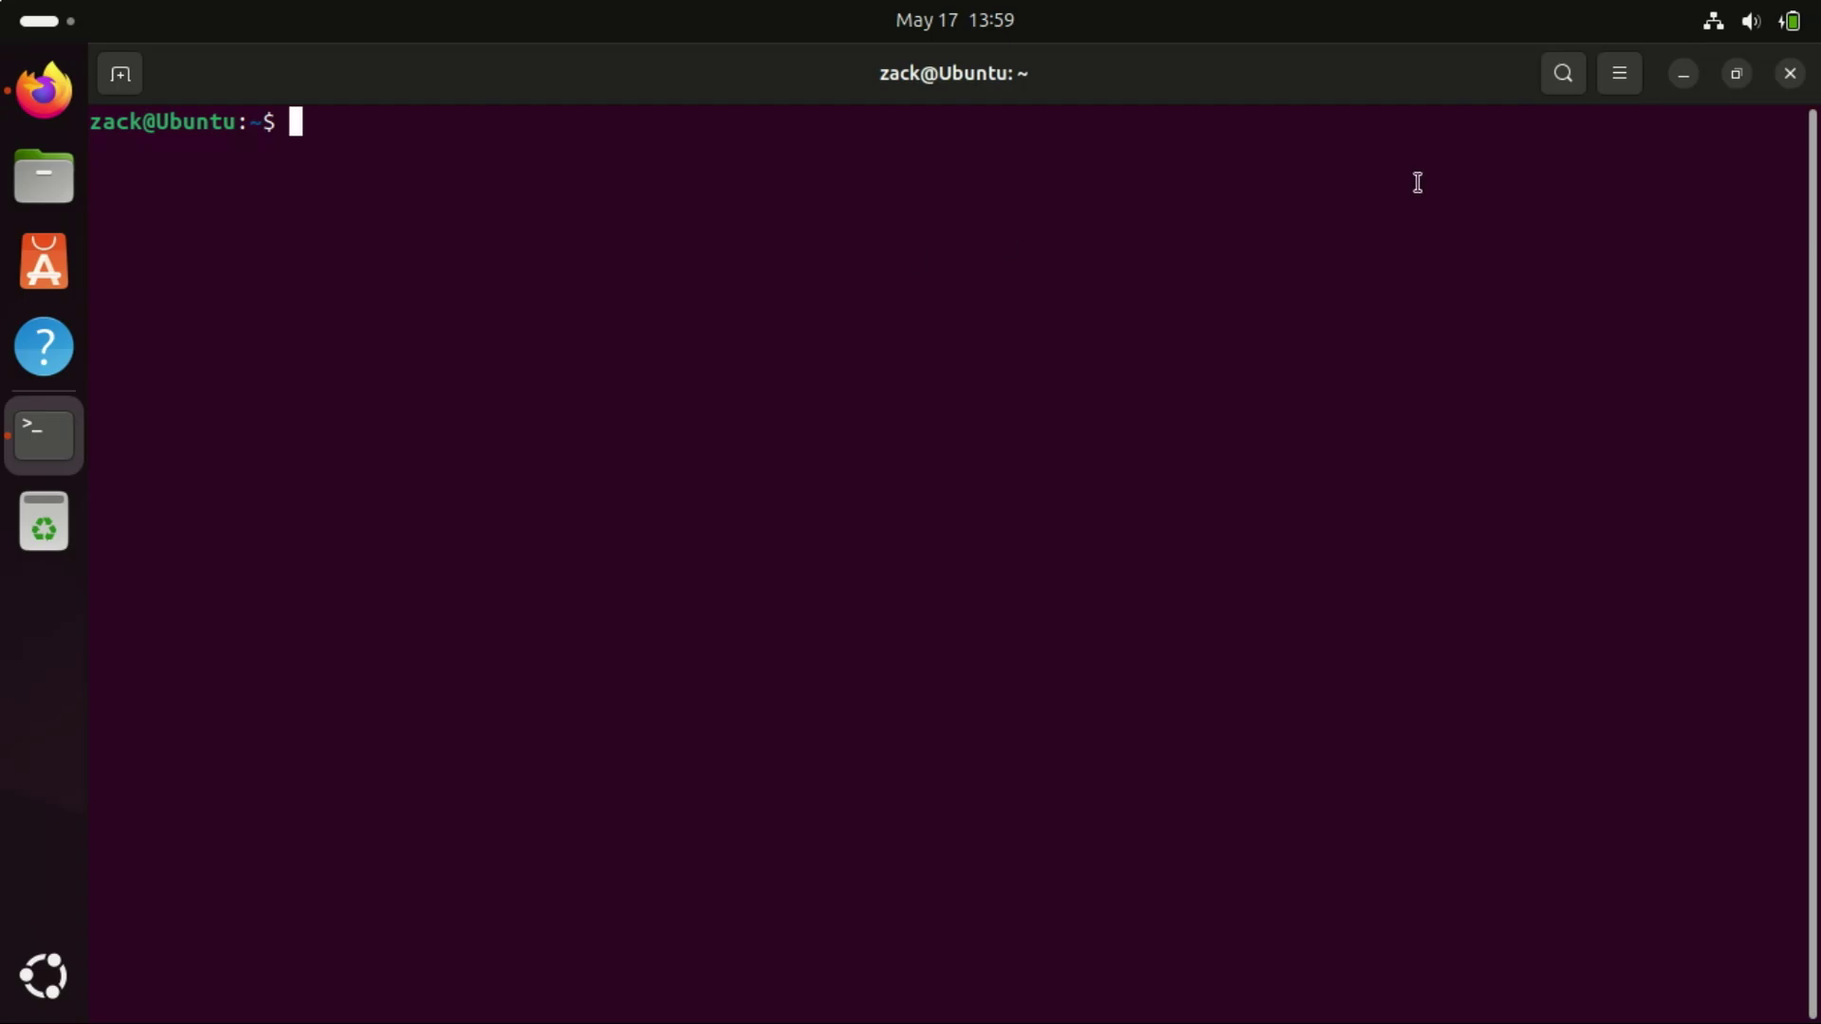
- Minimize the terminal and launch Software & Updates from an app search
left_click(1689, 81)
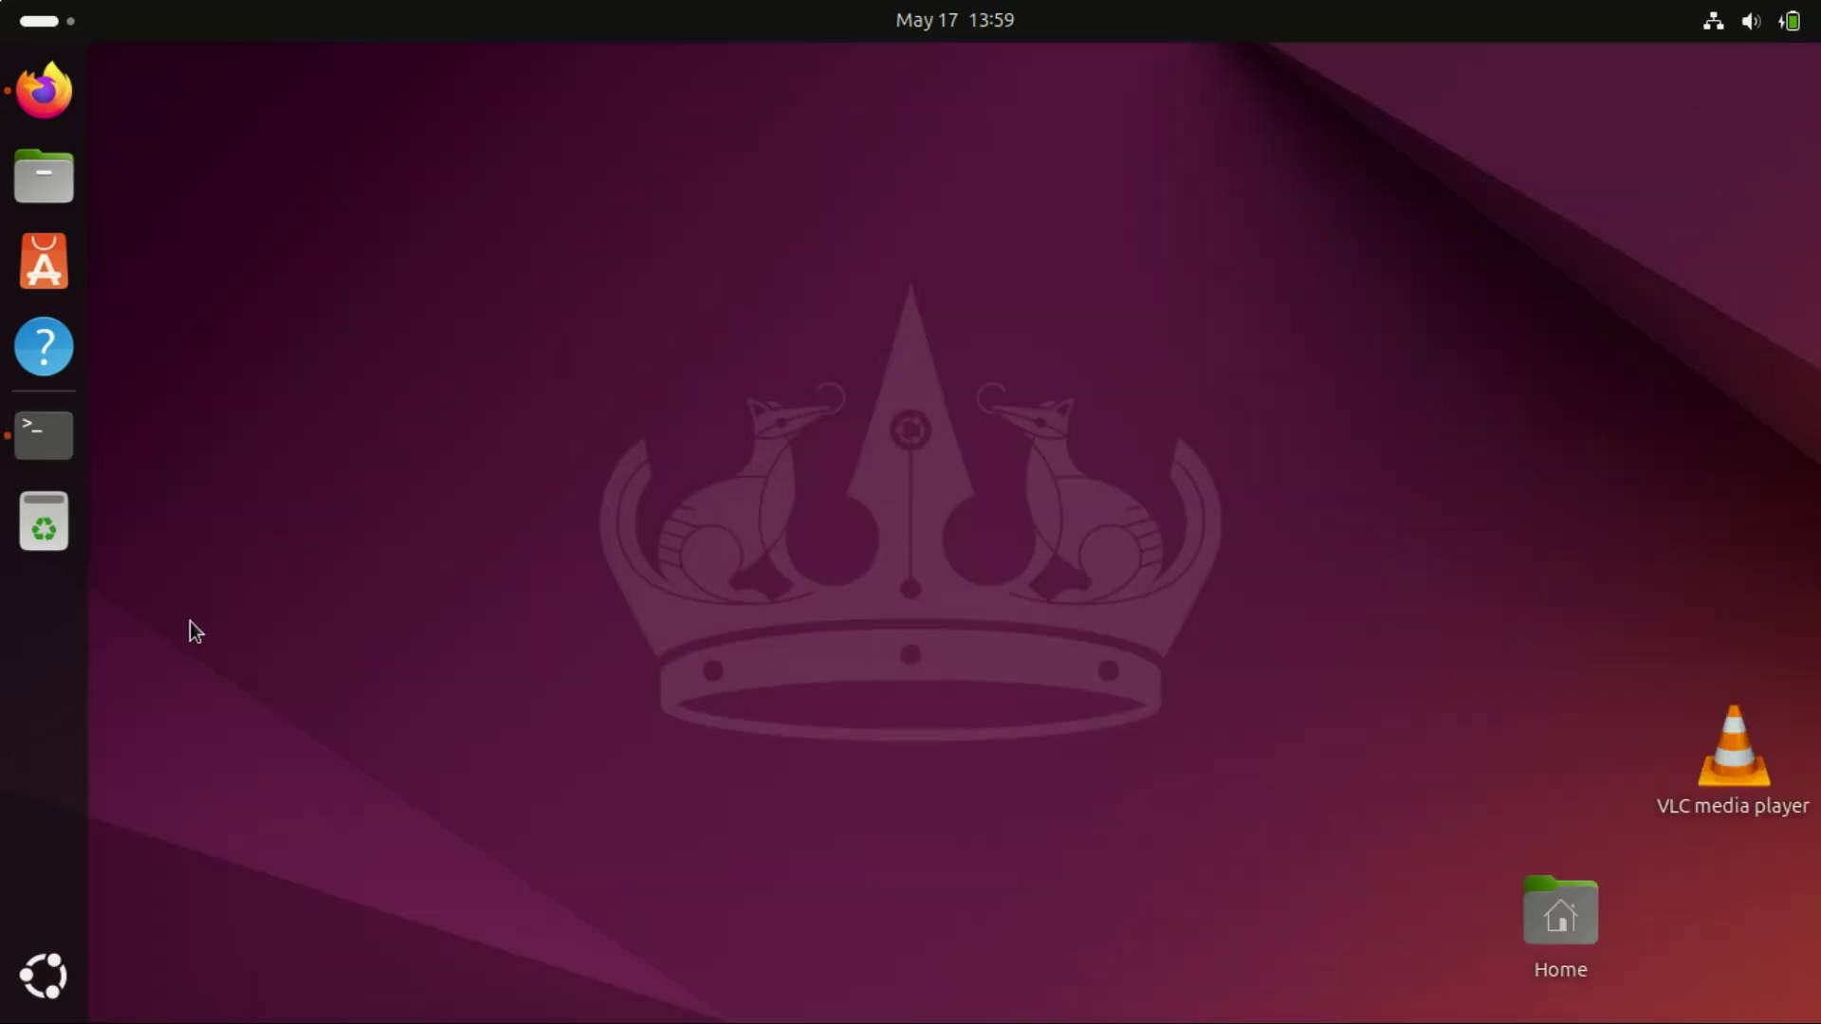
left_click(43, 975)
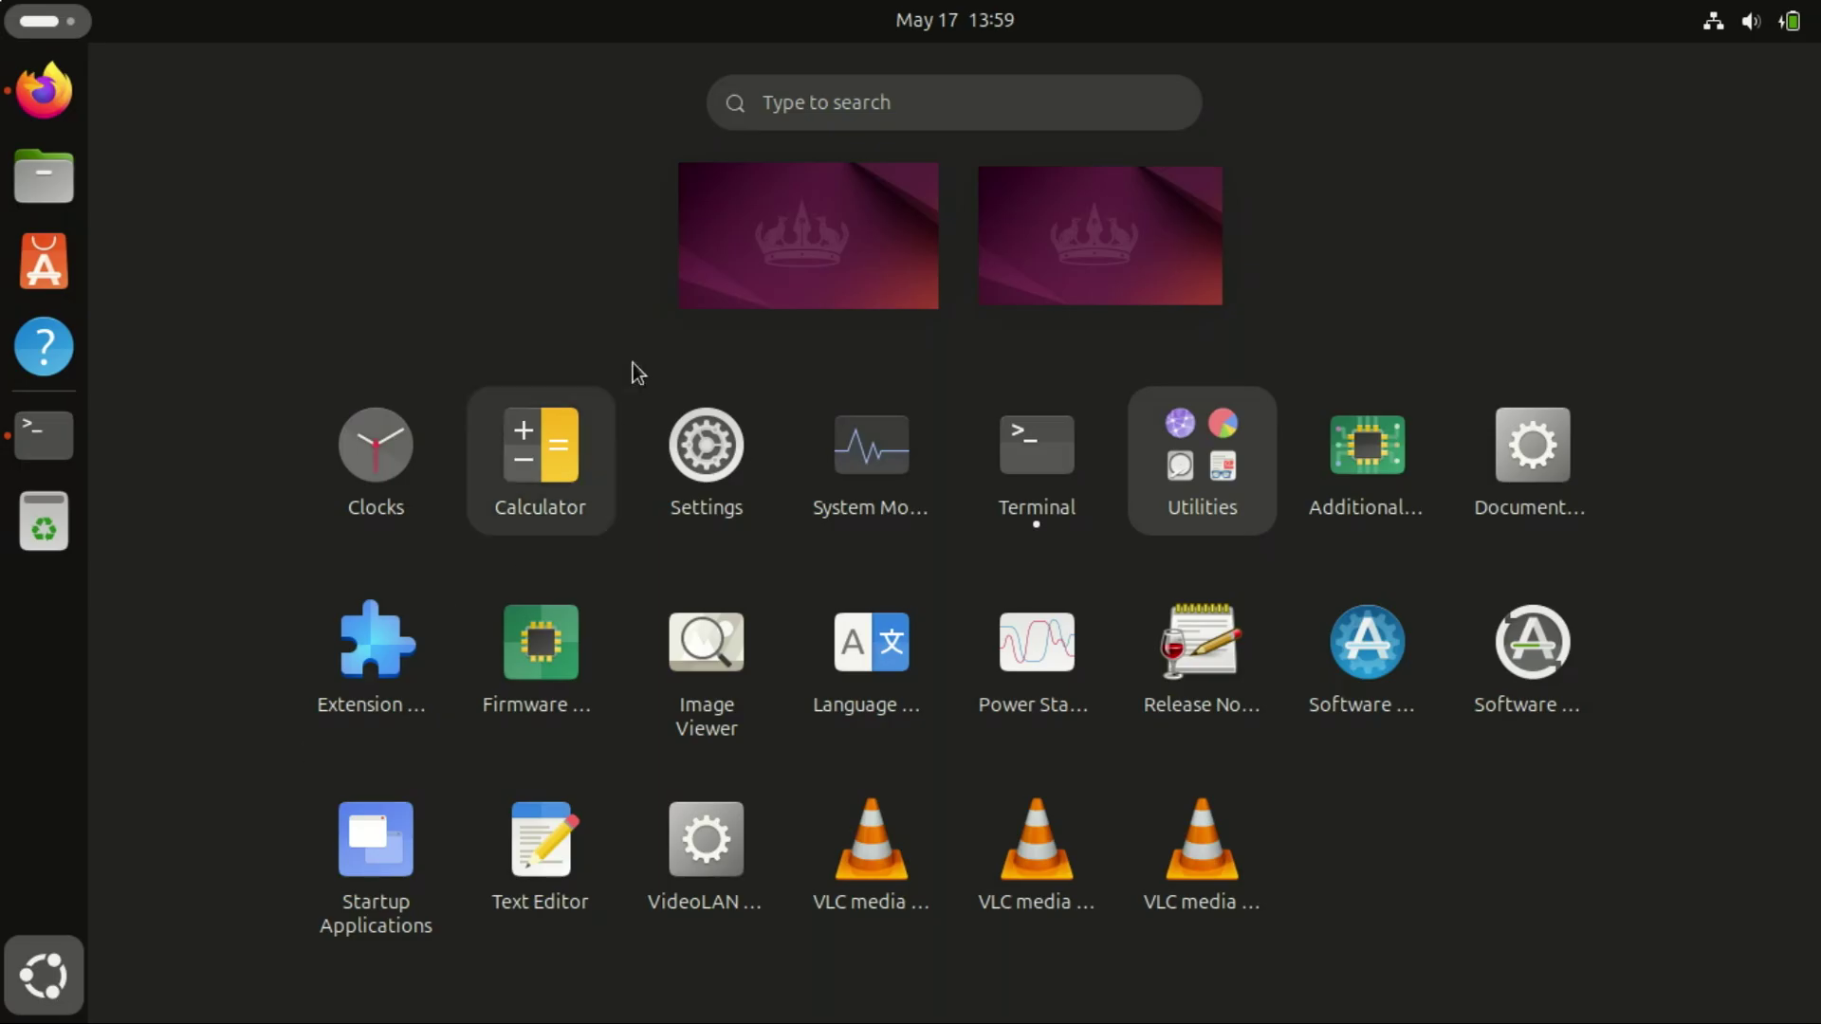
left_click(816, 80)
type("up")
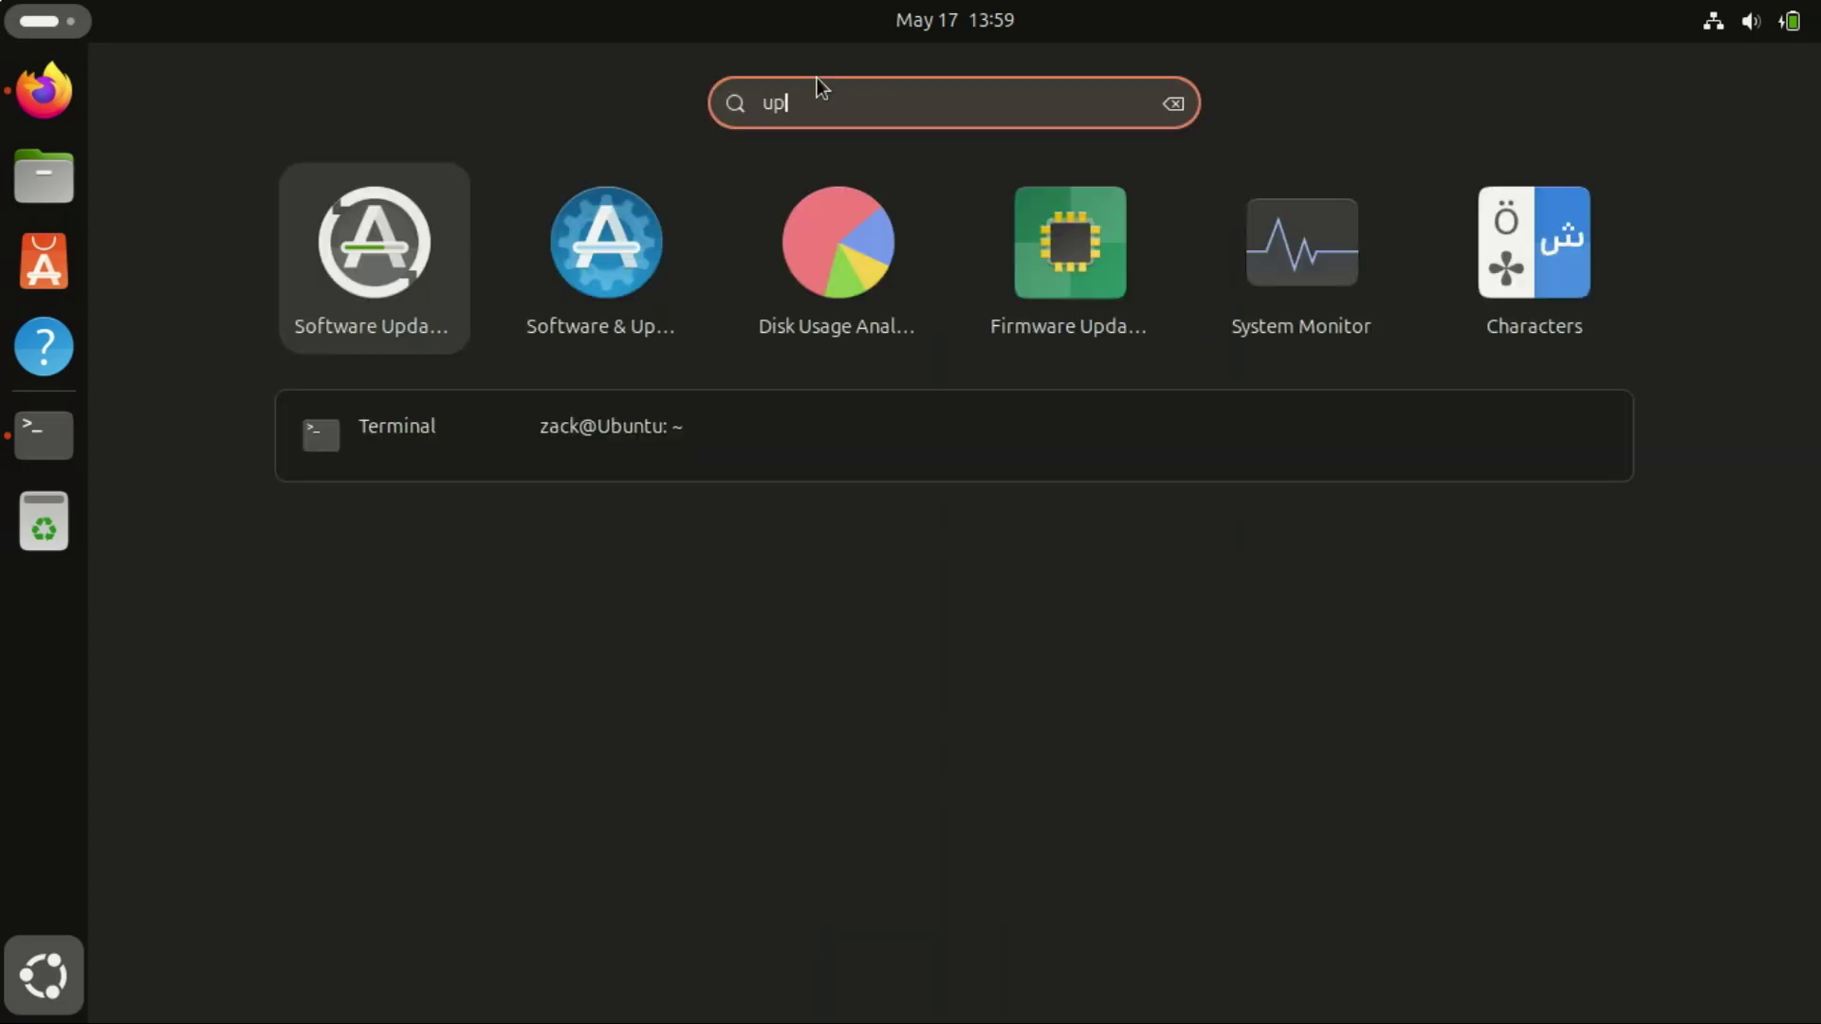
type("ld")
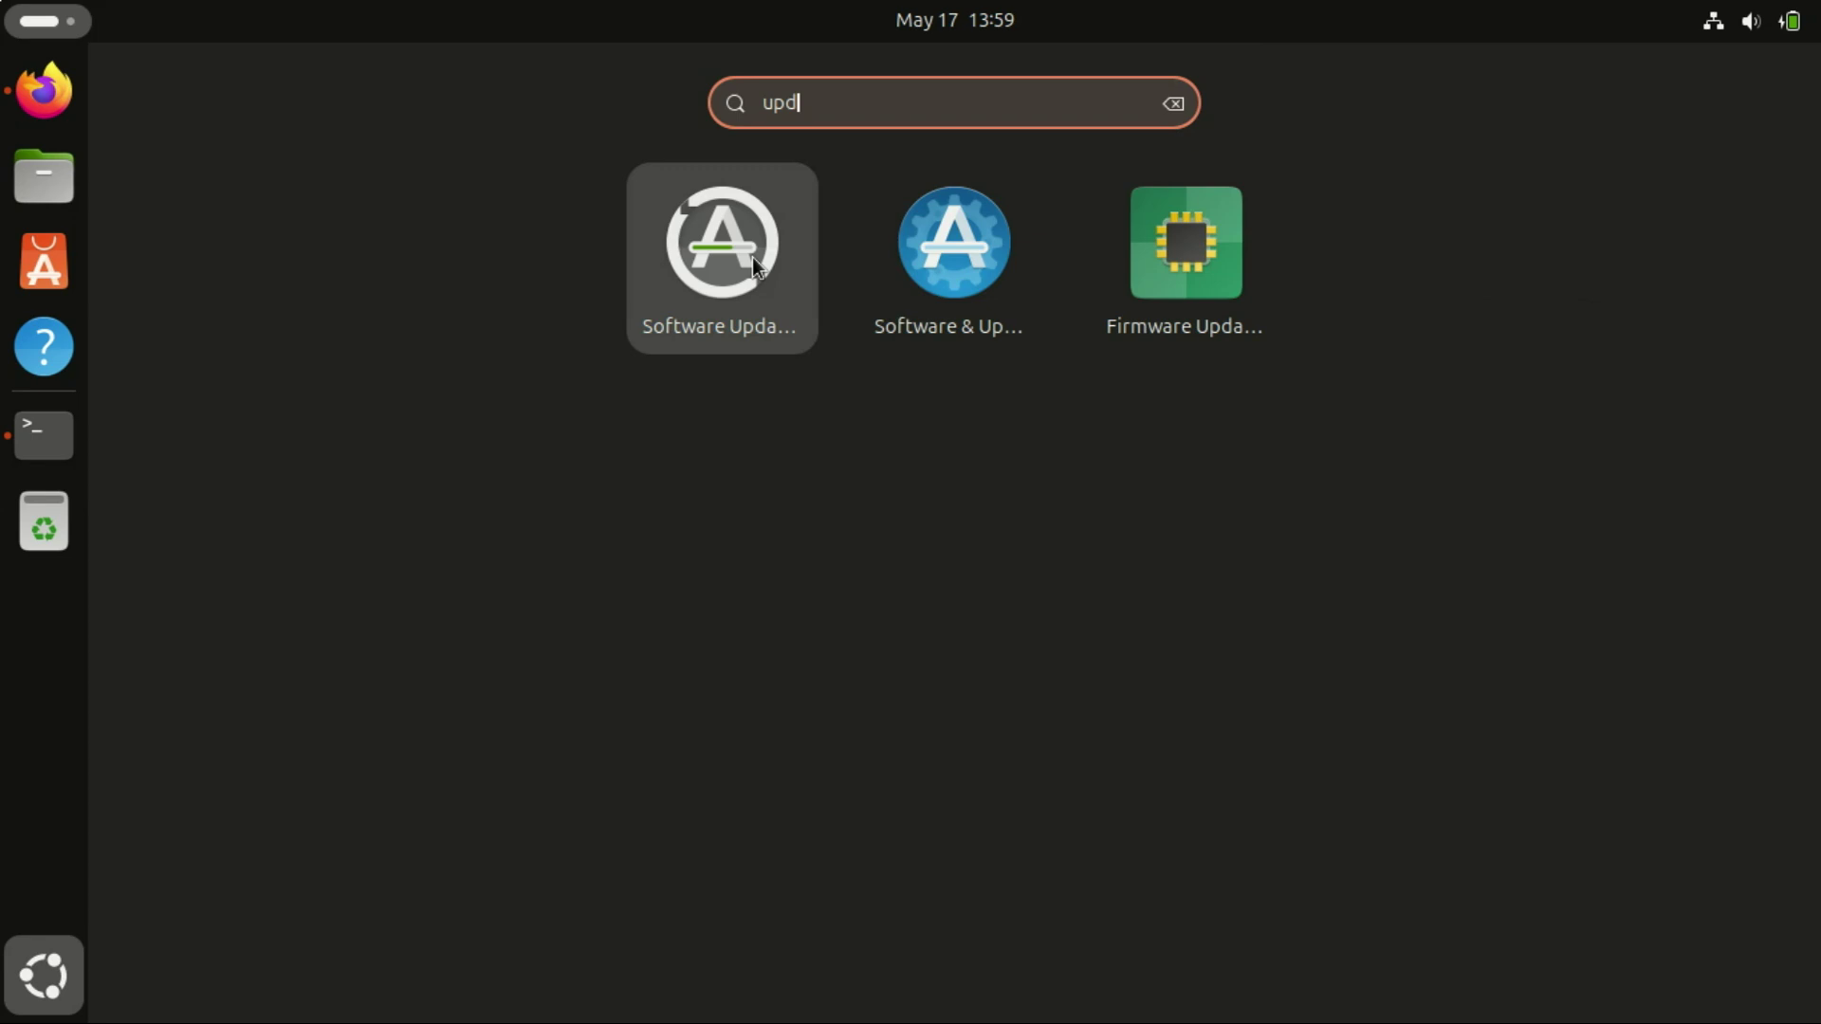
left_click(749, 260)
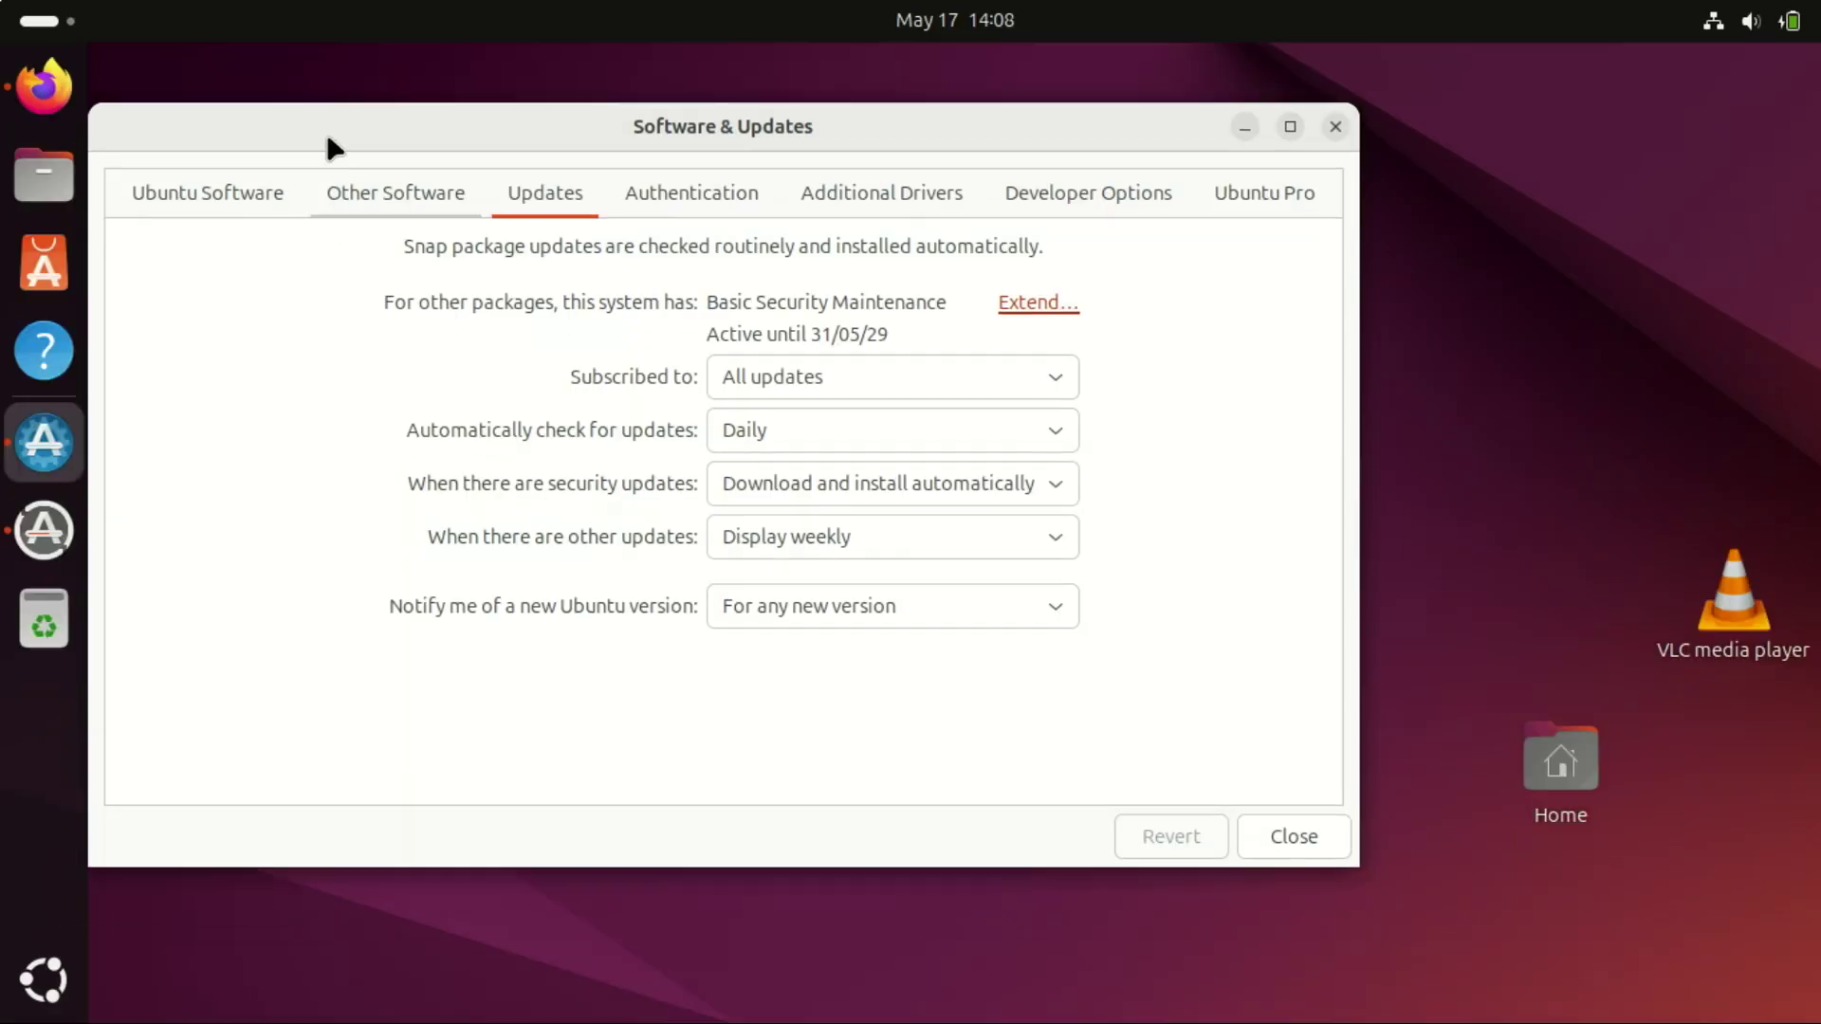
left_click_drag(330, 147, 460, 159)
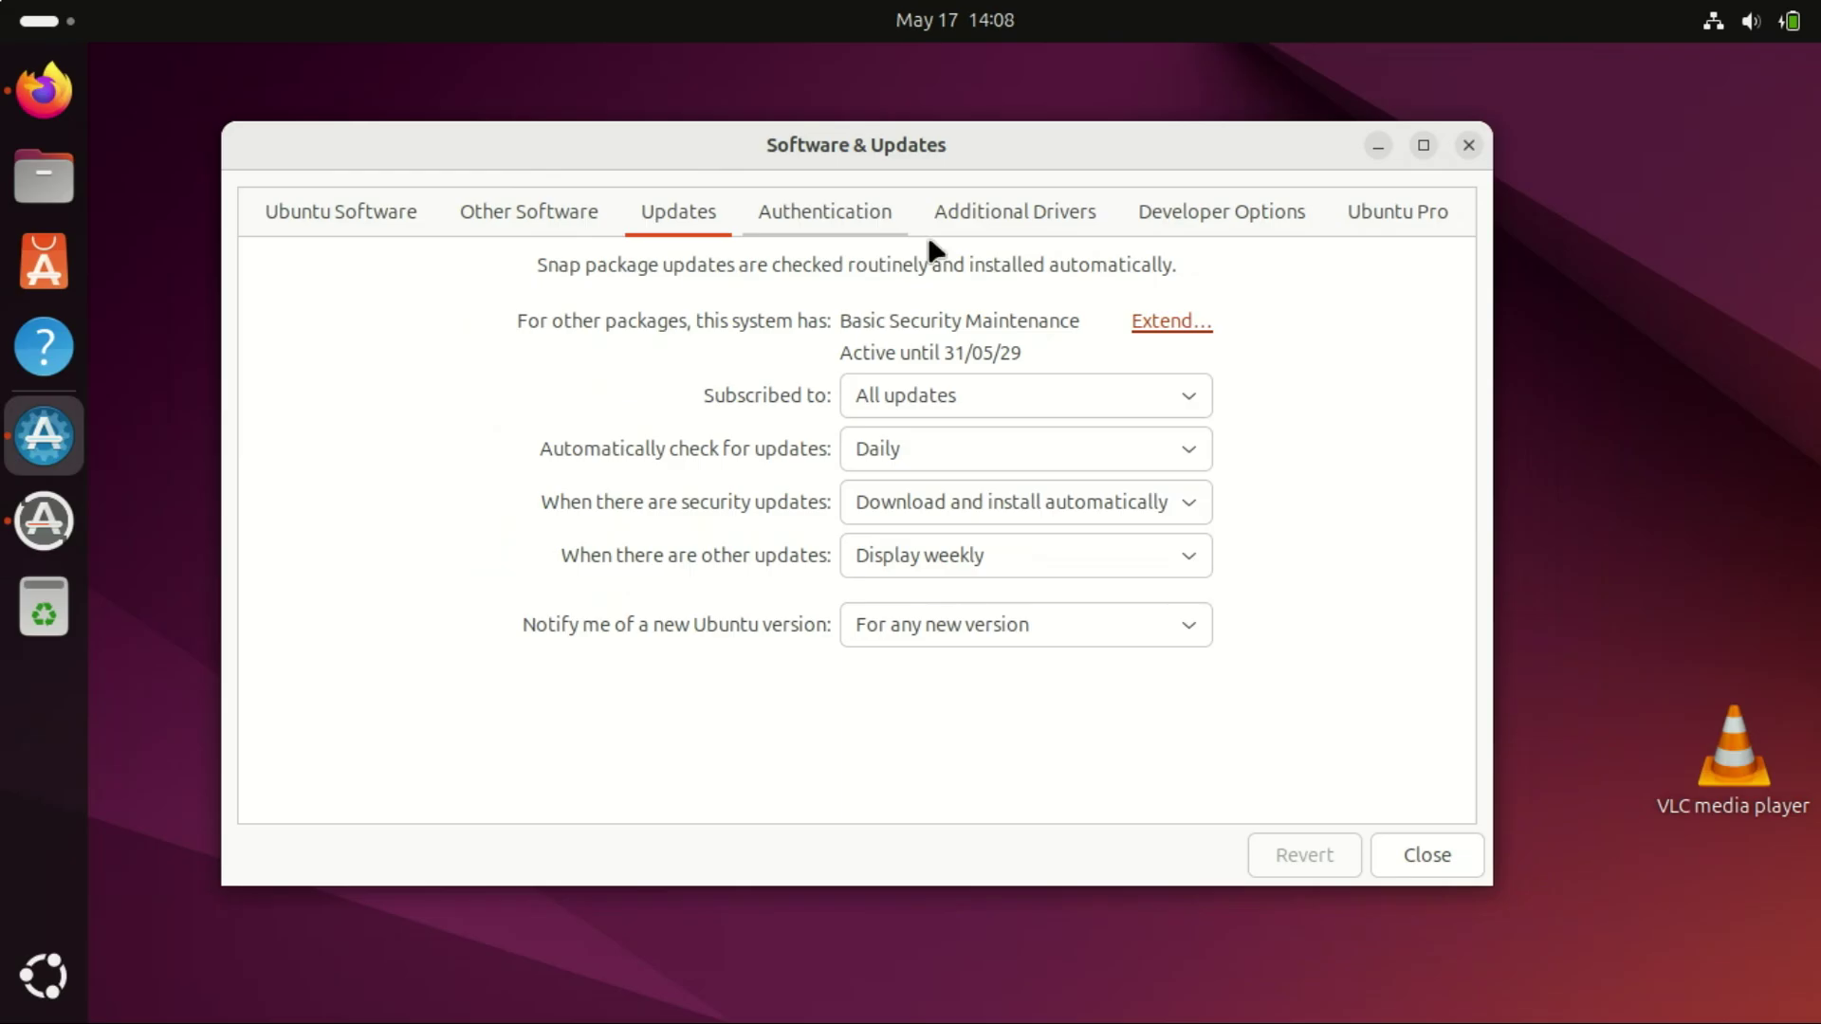
- Set the Ubuntu Software download server to mirror.aptus.co.tz in Tanzania
left_click(351, 222)
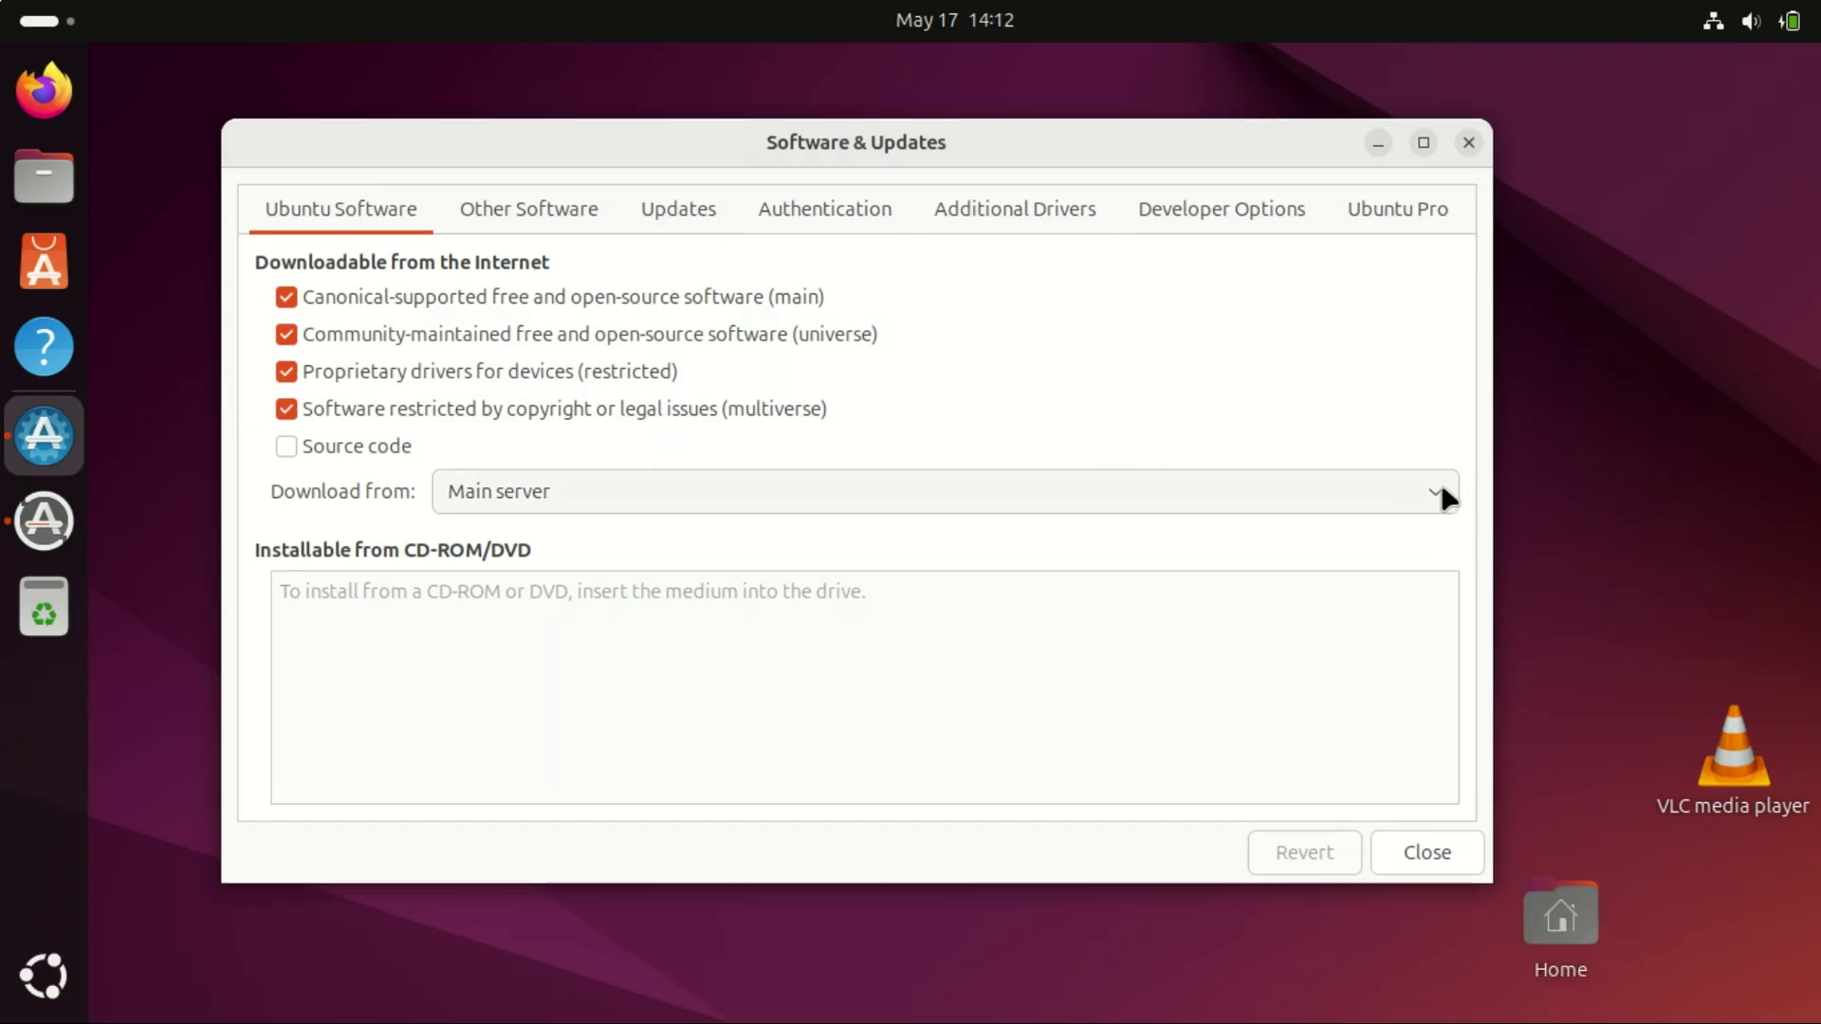
left_click(1442, 488)
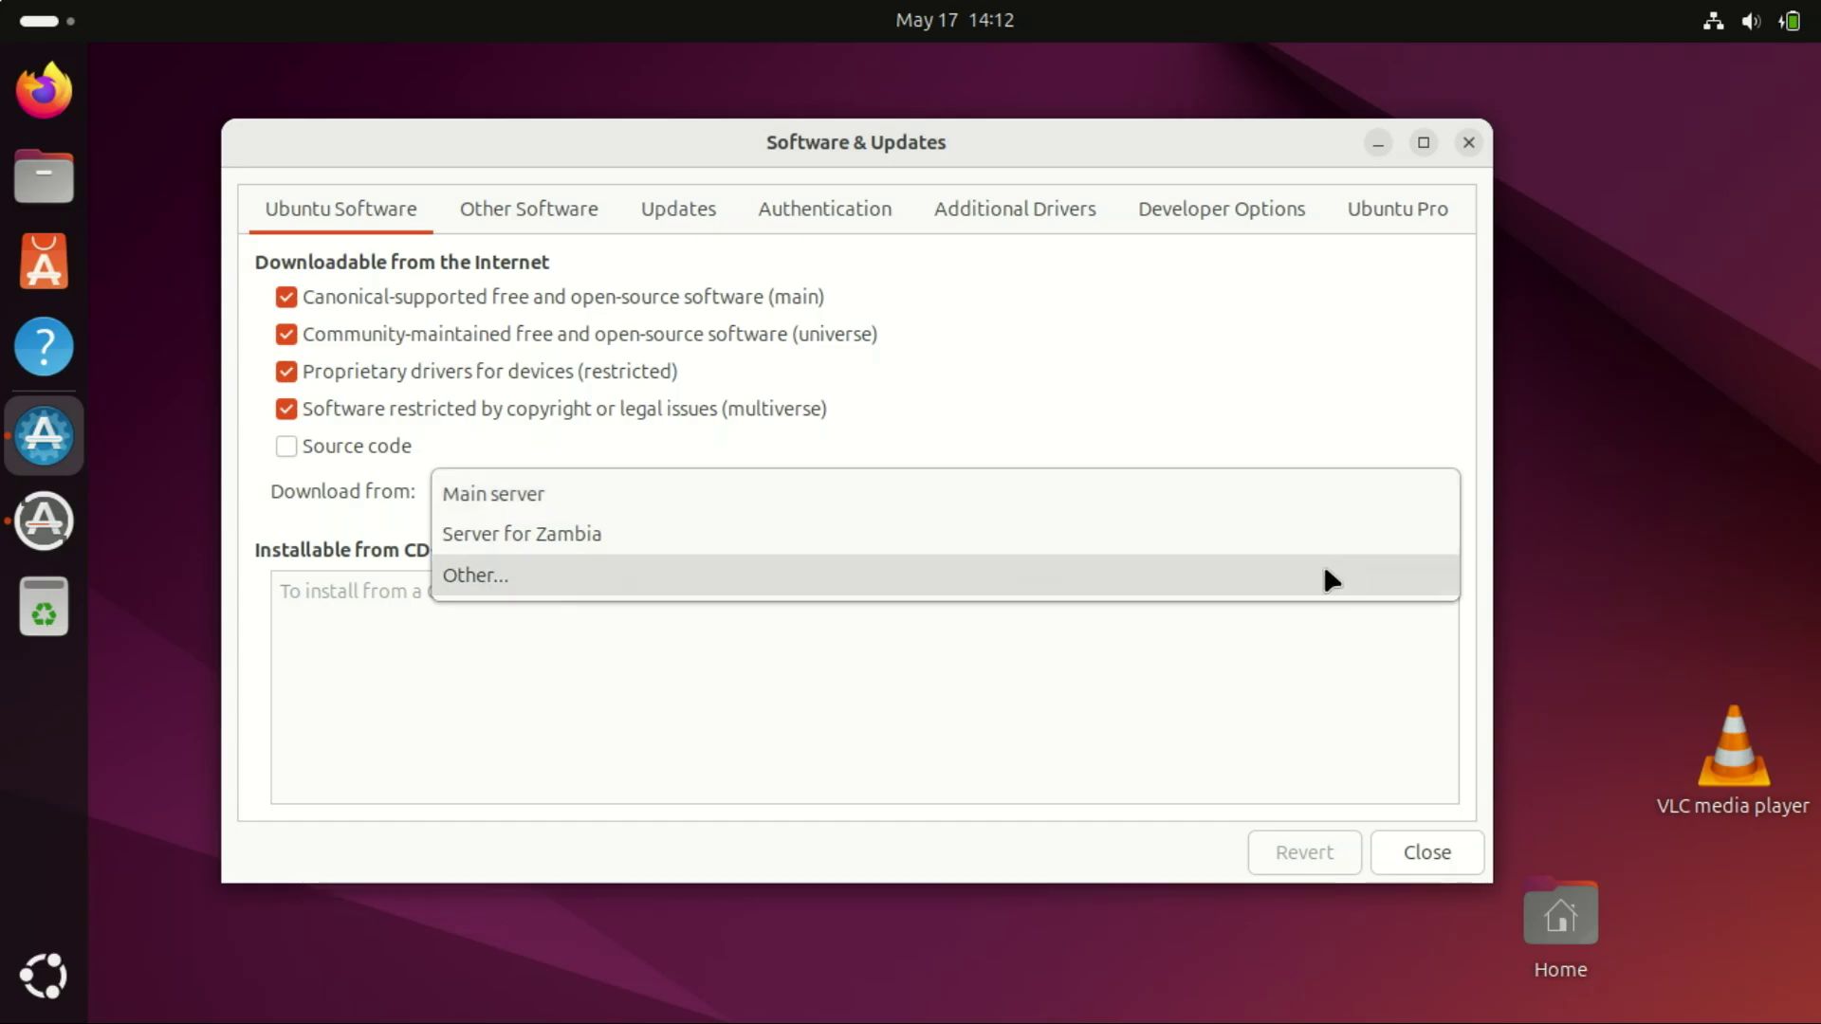
left_click(1304, 588)
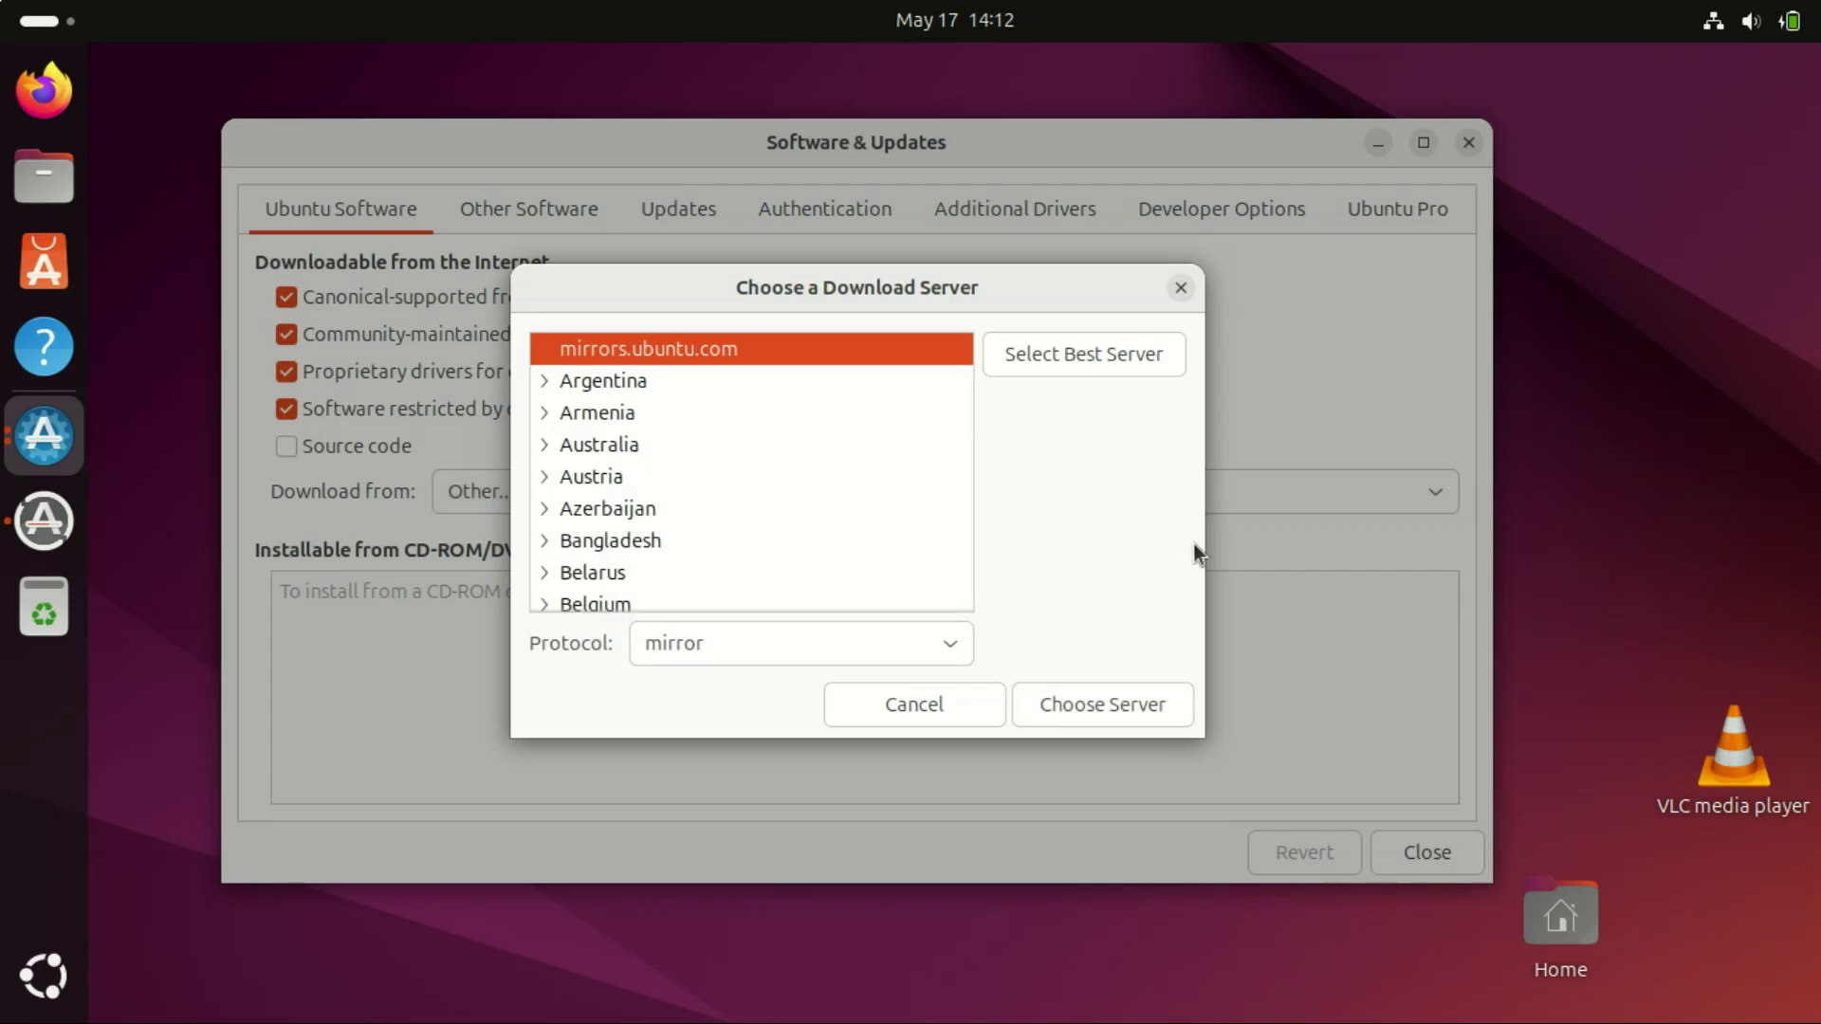
left_click(1073, 361)
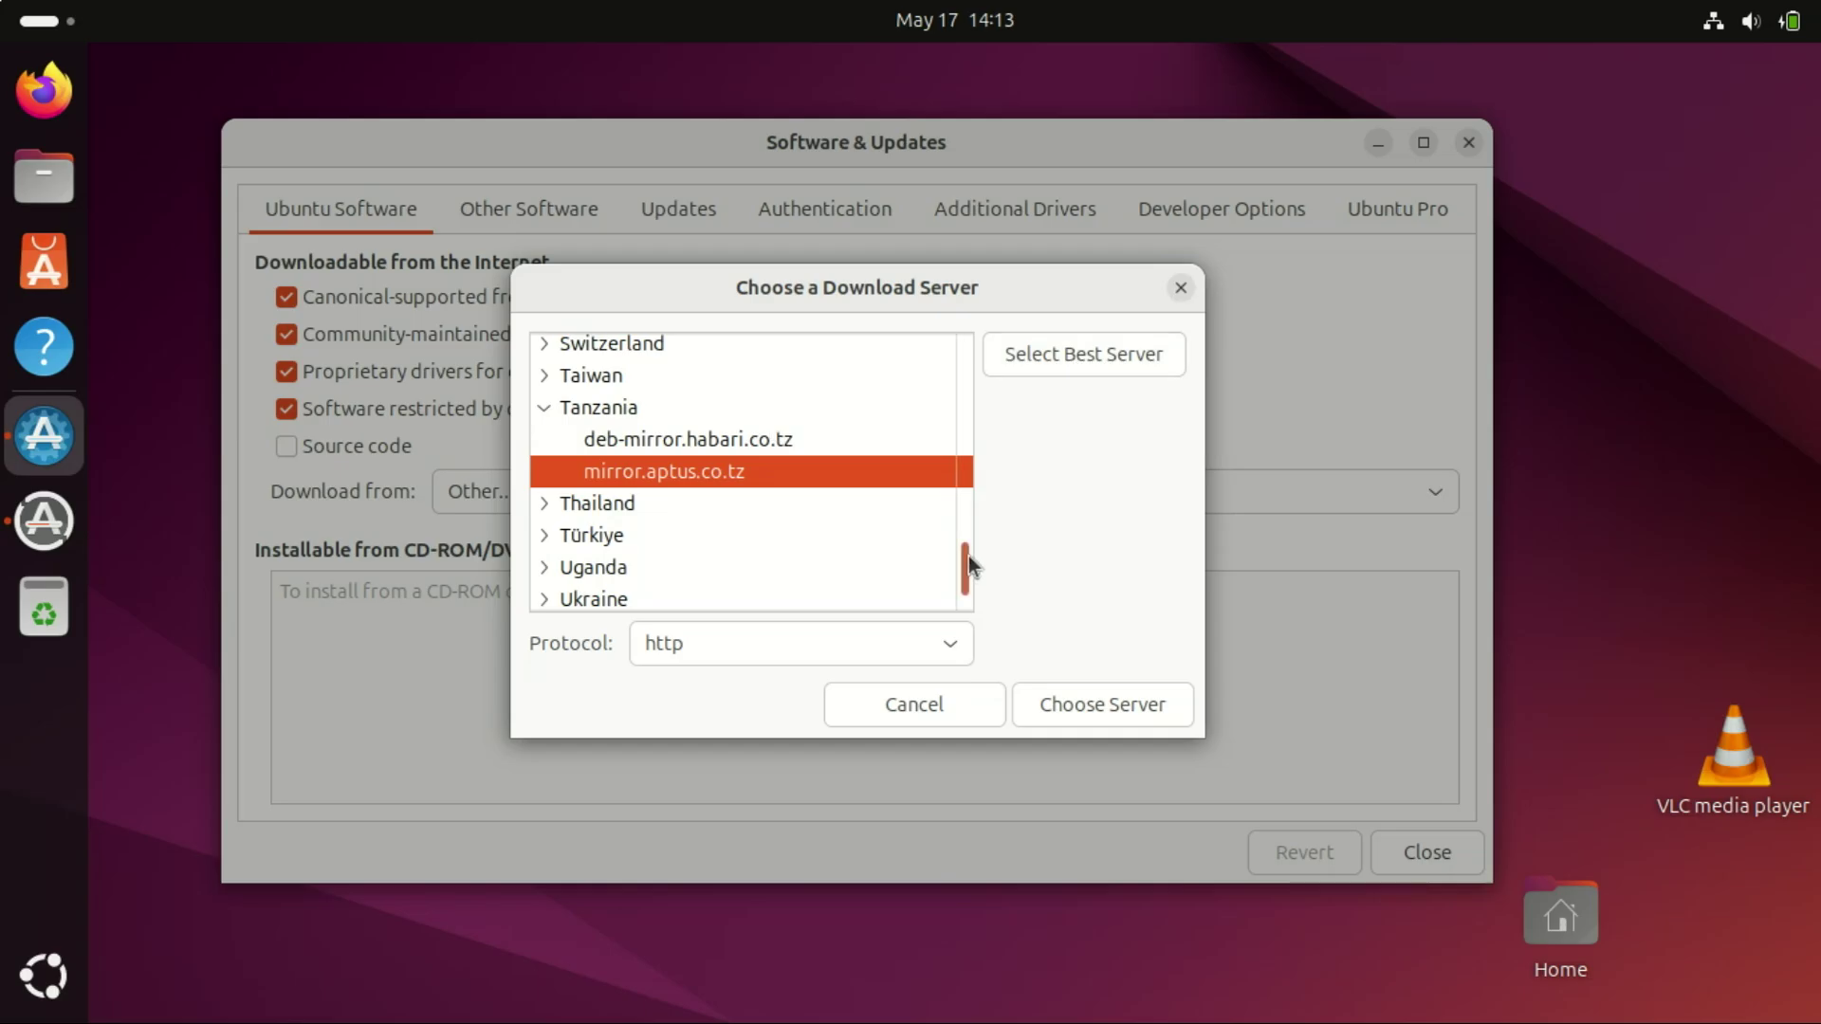
left_click_drag(969, 556, 963, 623)
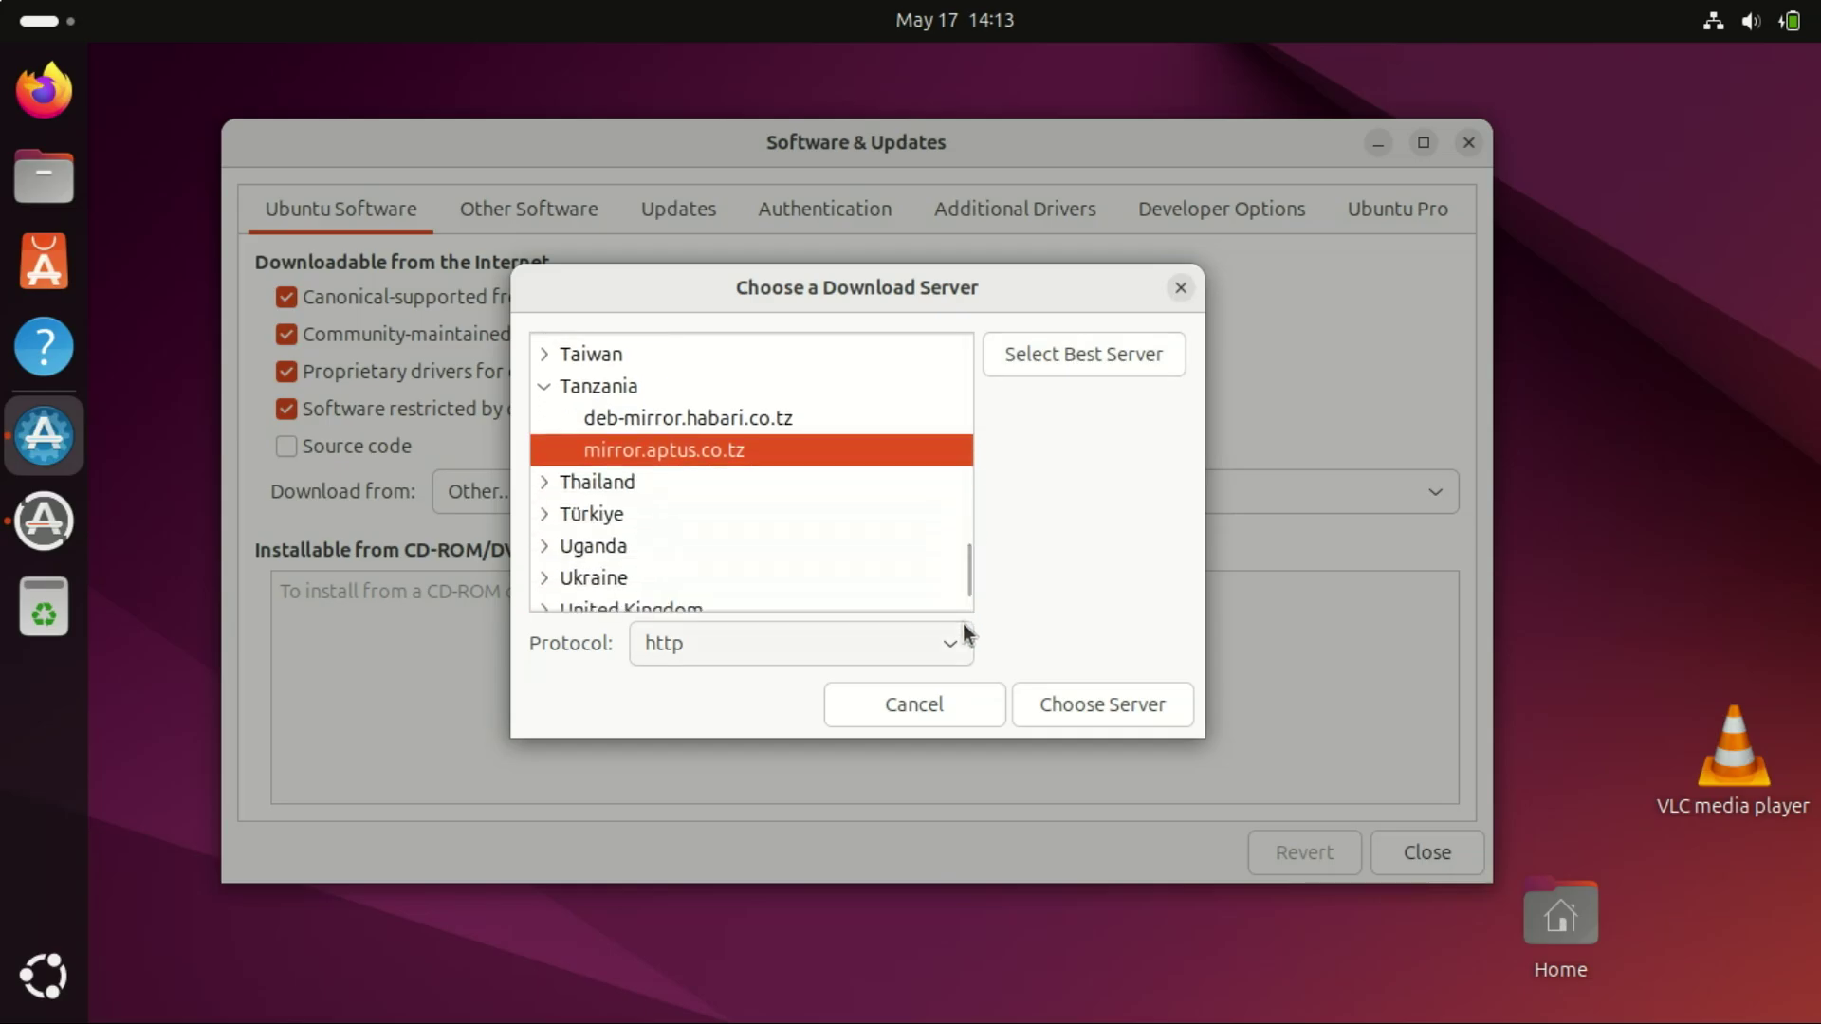
left_click(1112, 708)
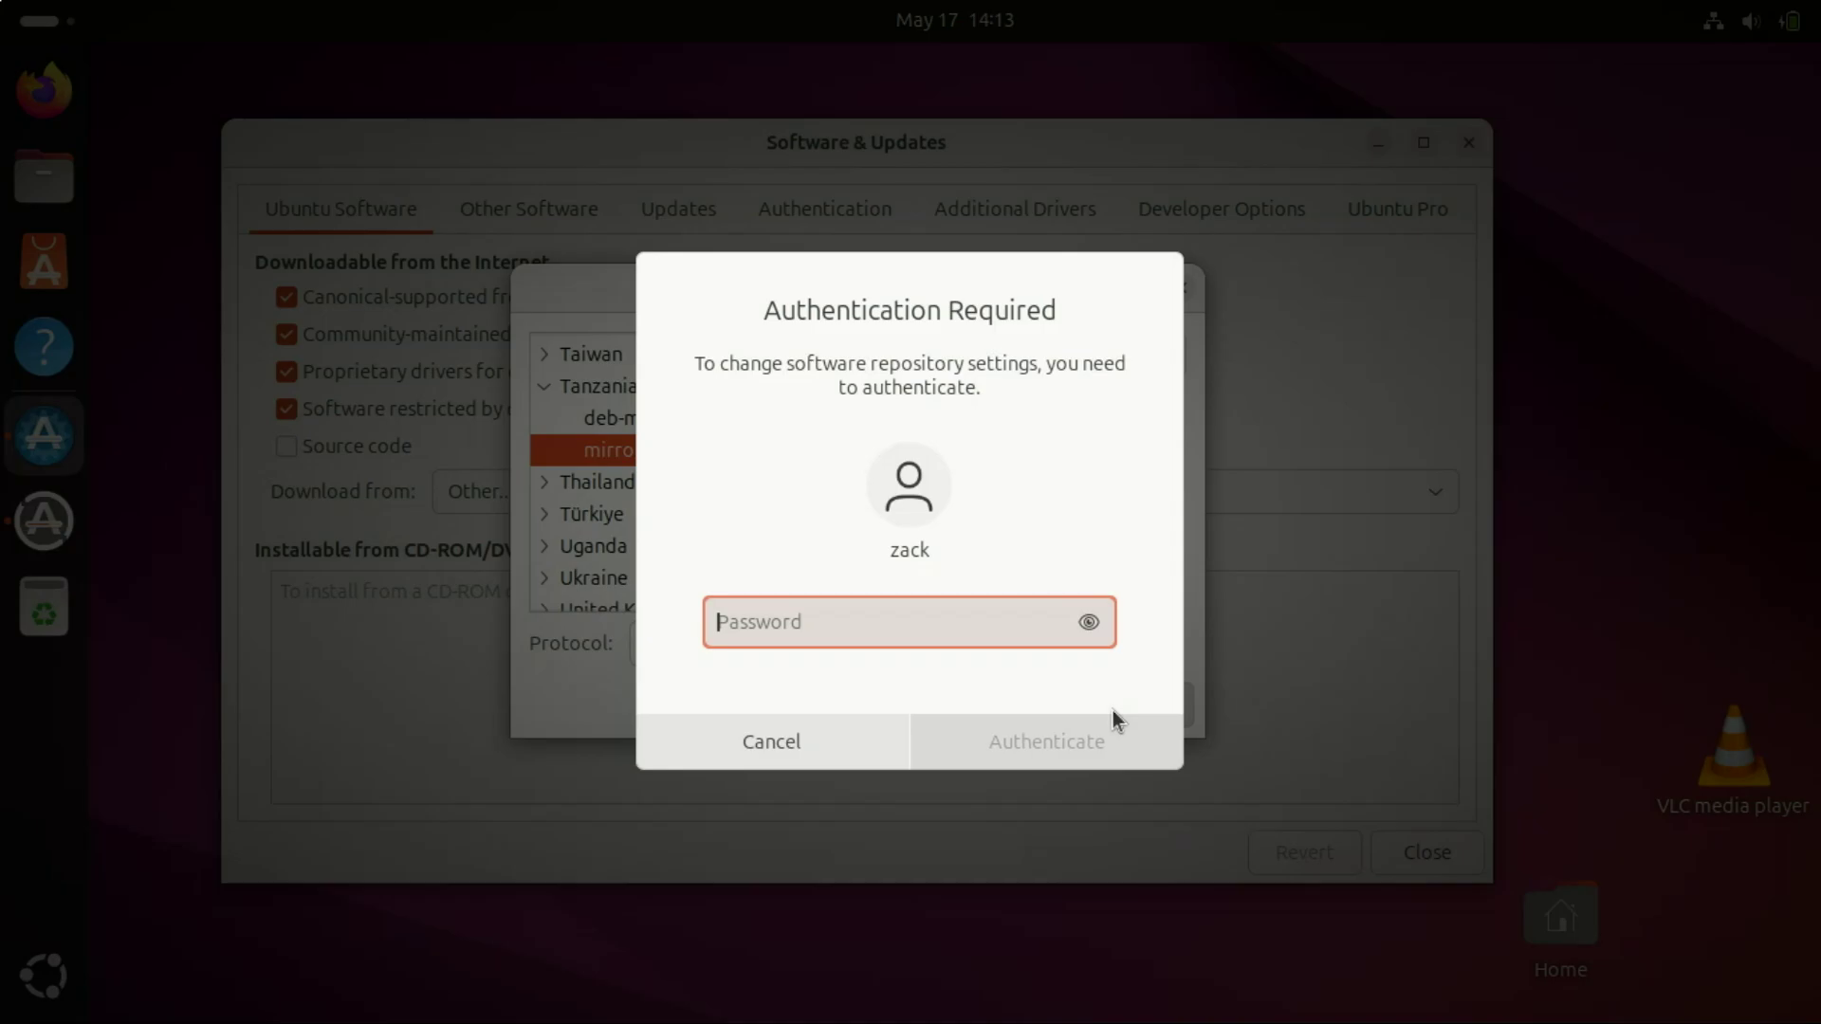
- Authorize the server change with the password, close the settings and reload the software cache
type("********")
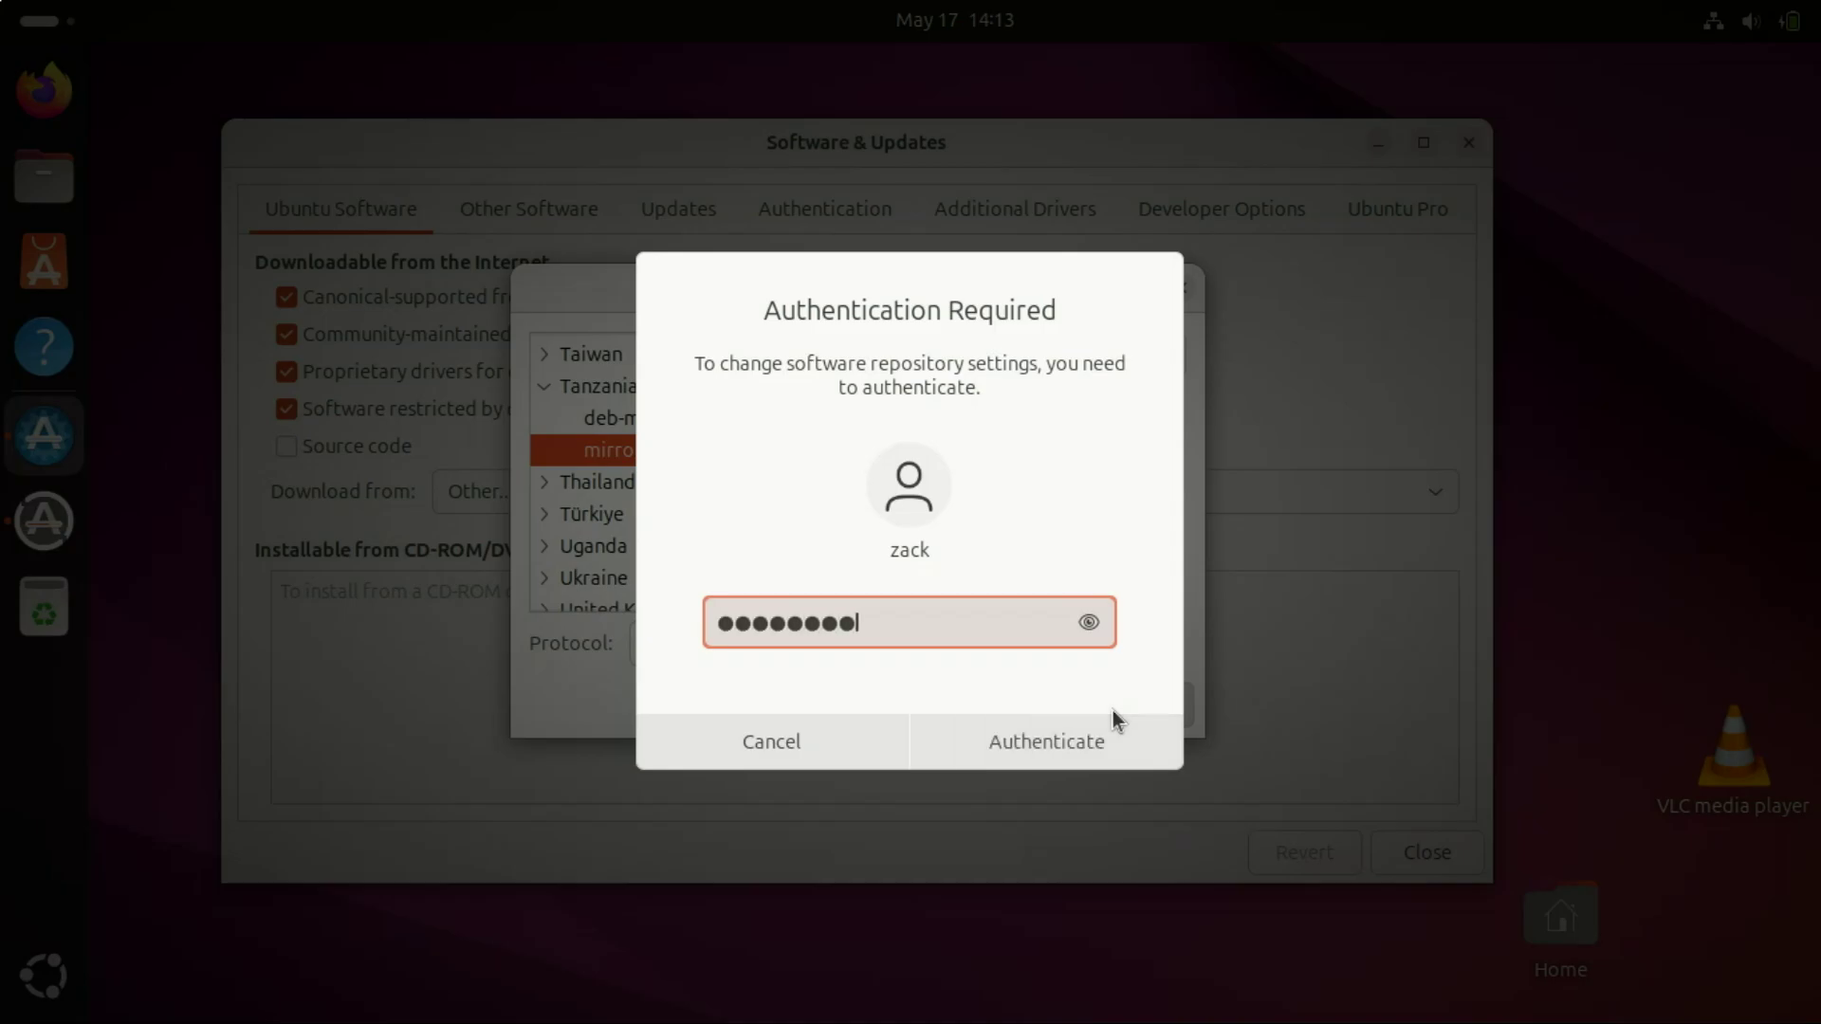
type("*")
key("Return")
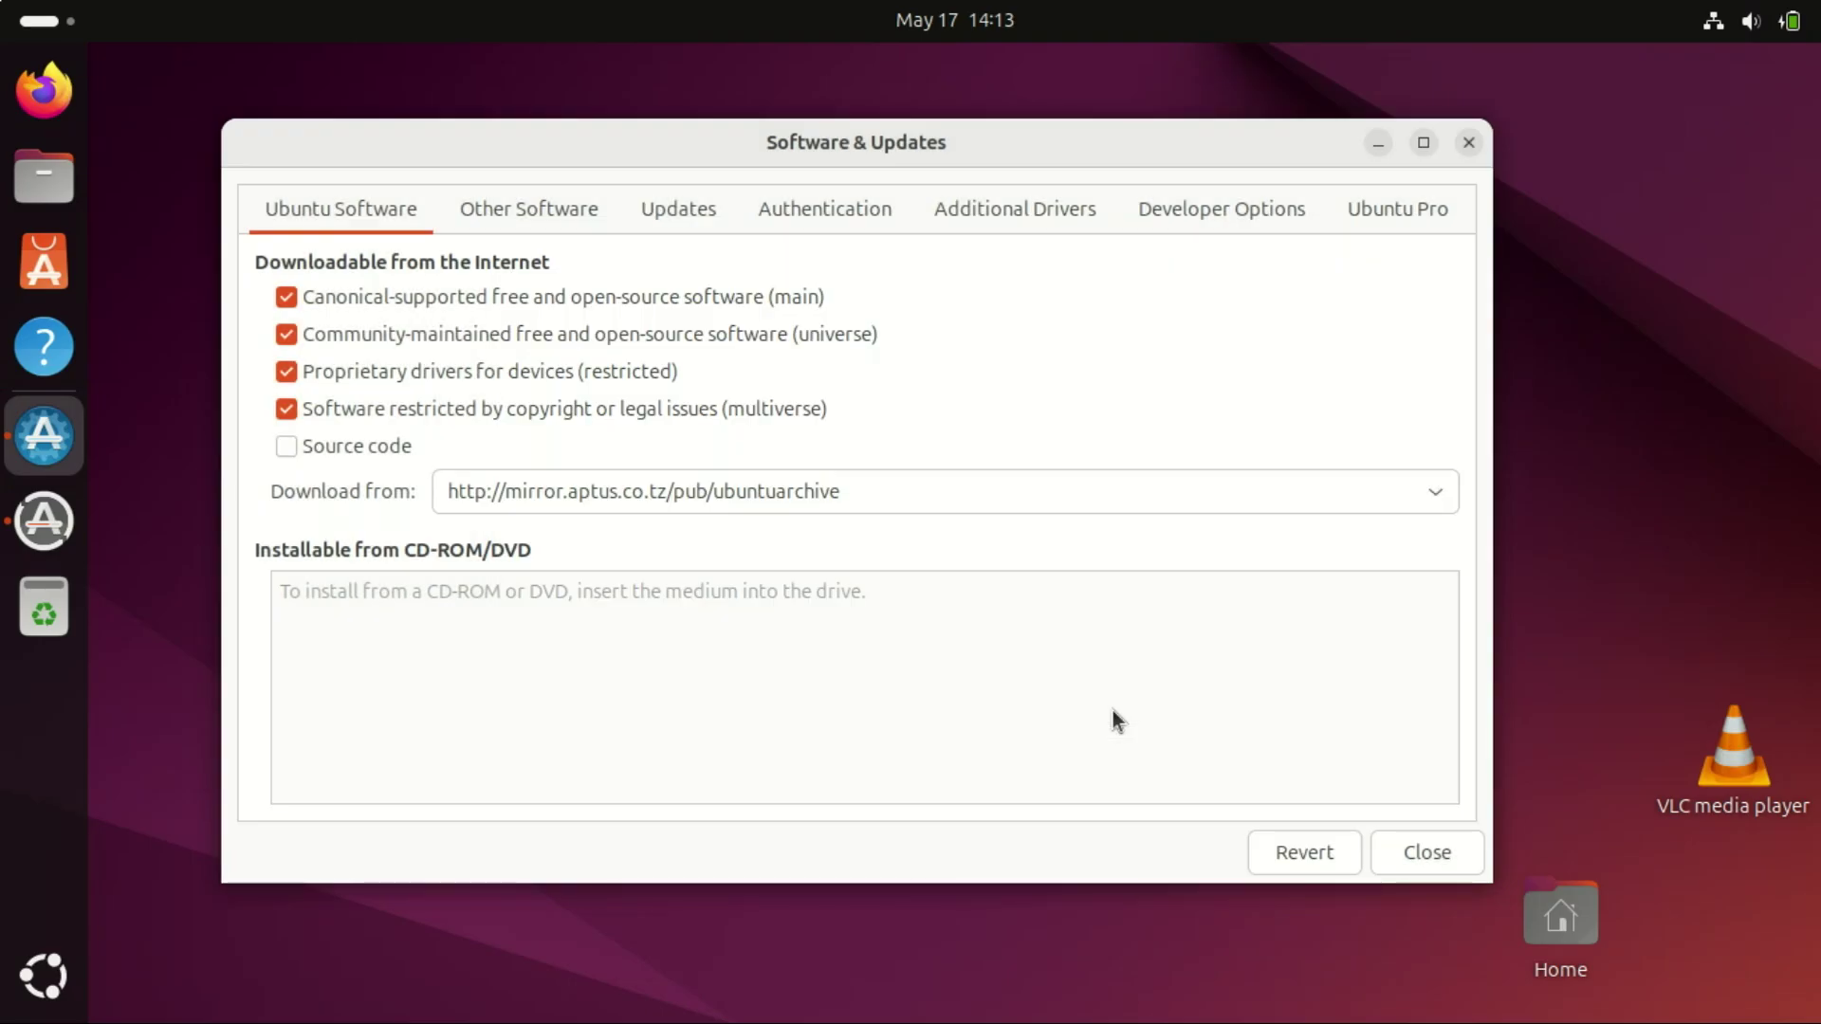
left_click(1442, 852)
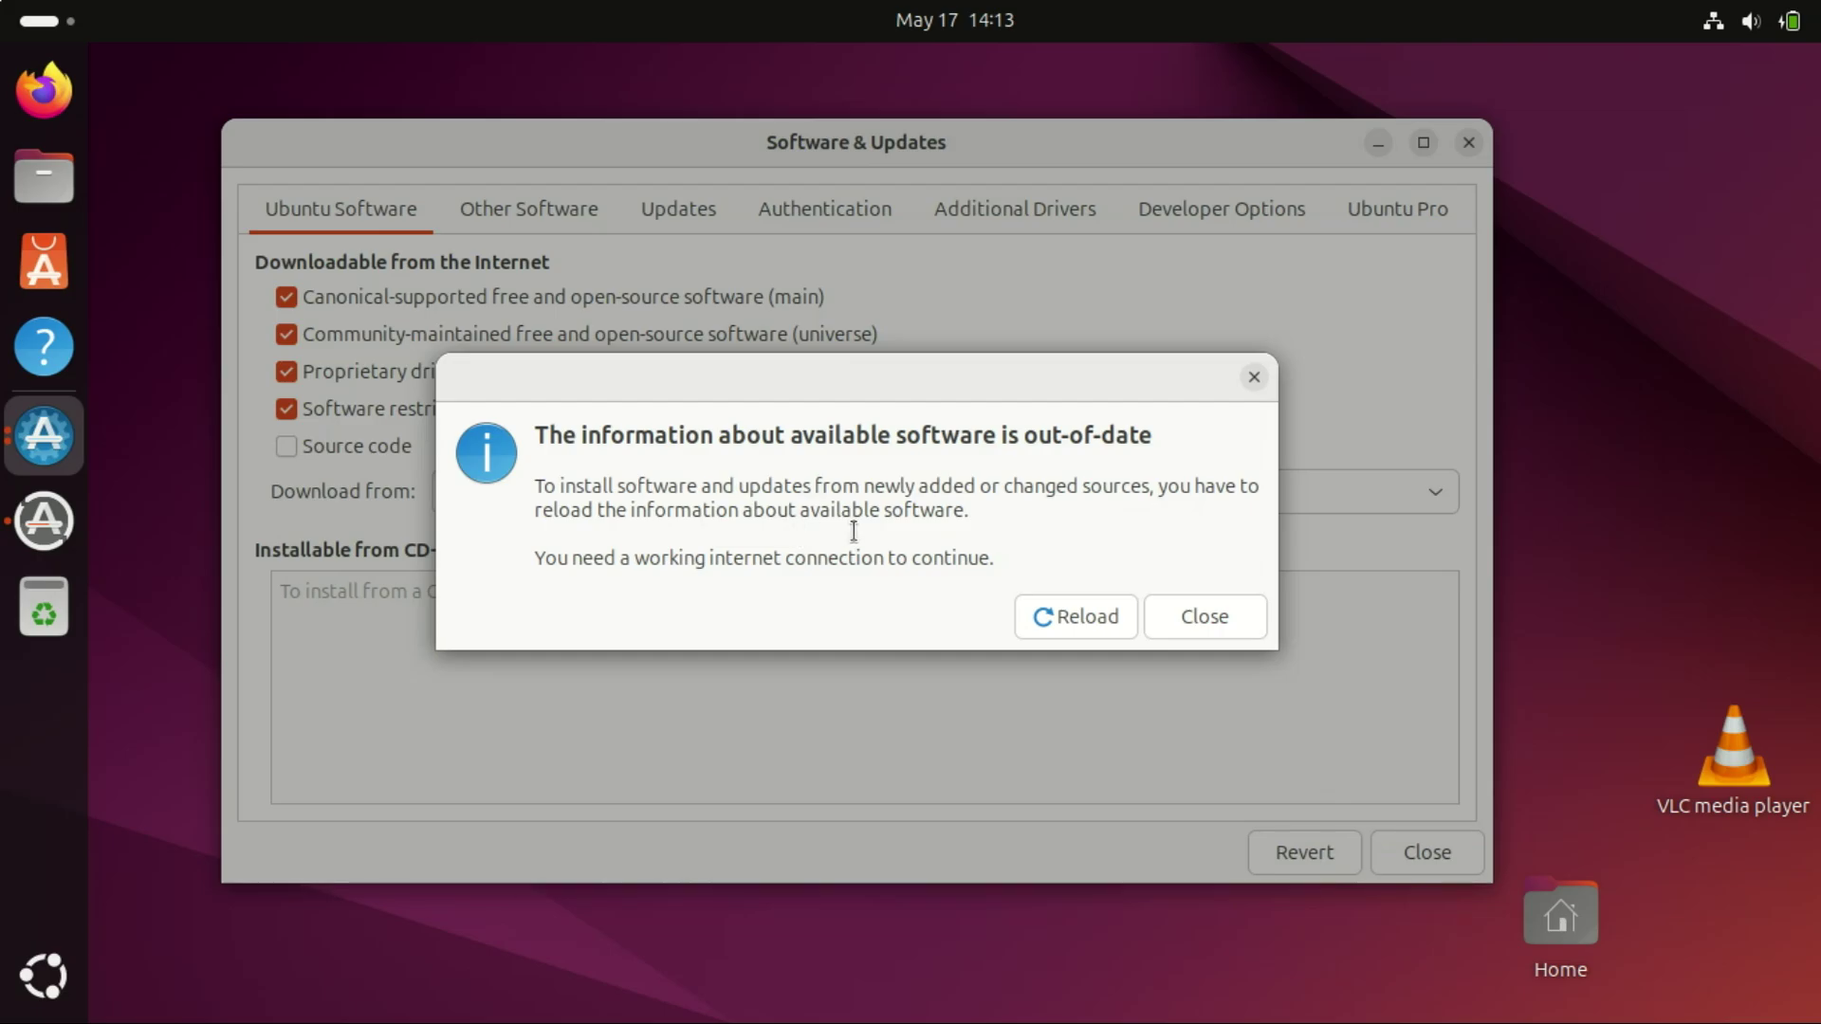
left_click(1102, 614)
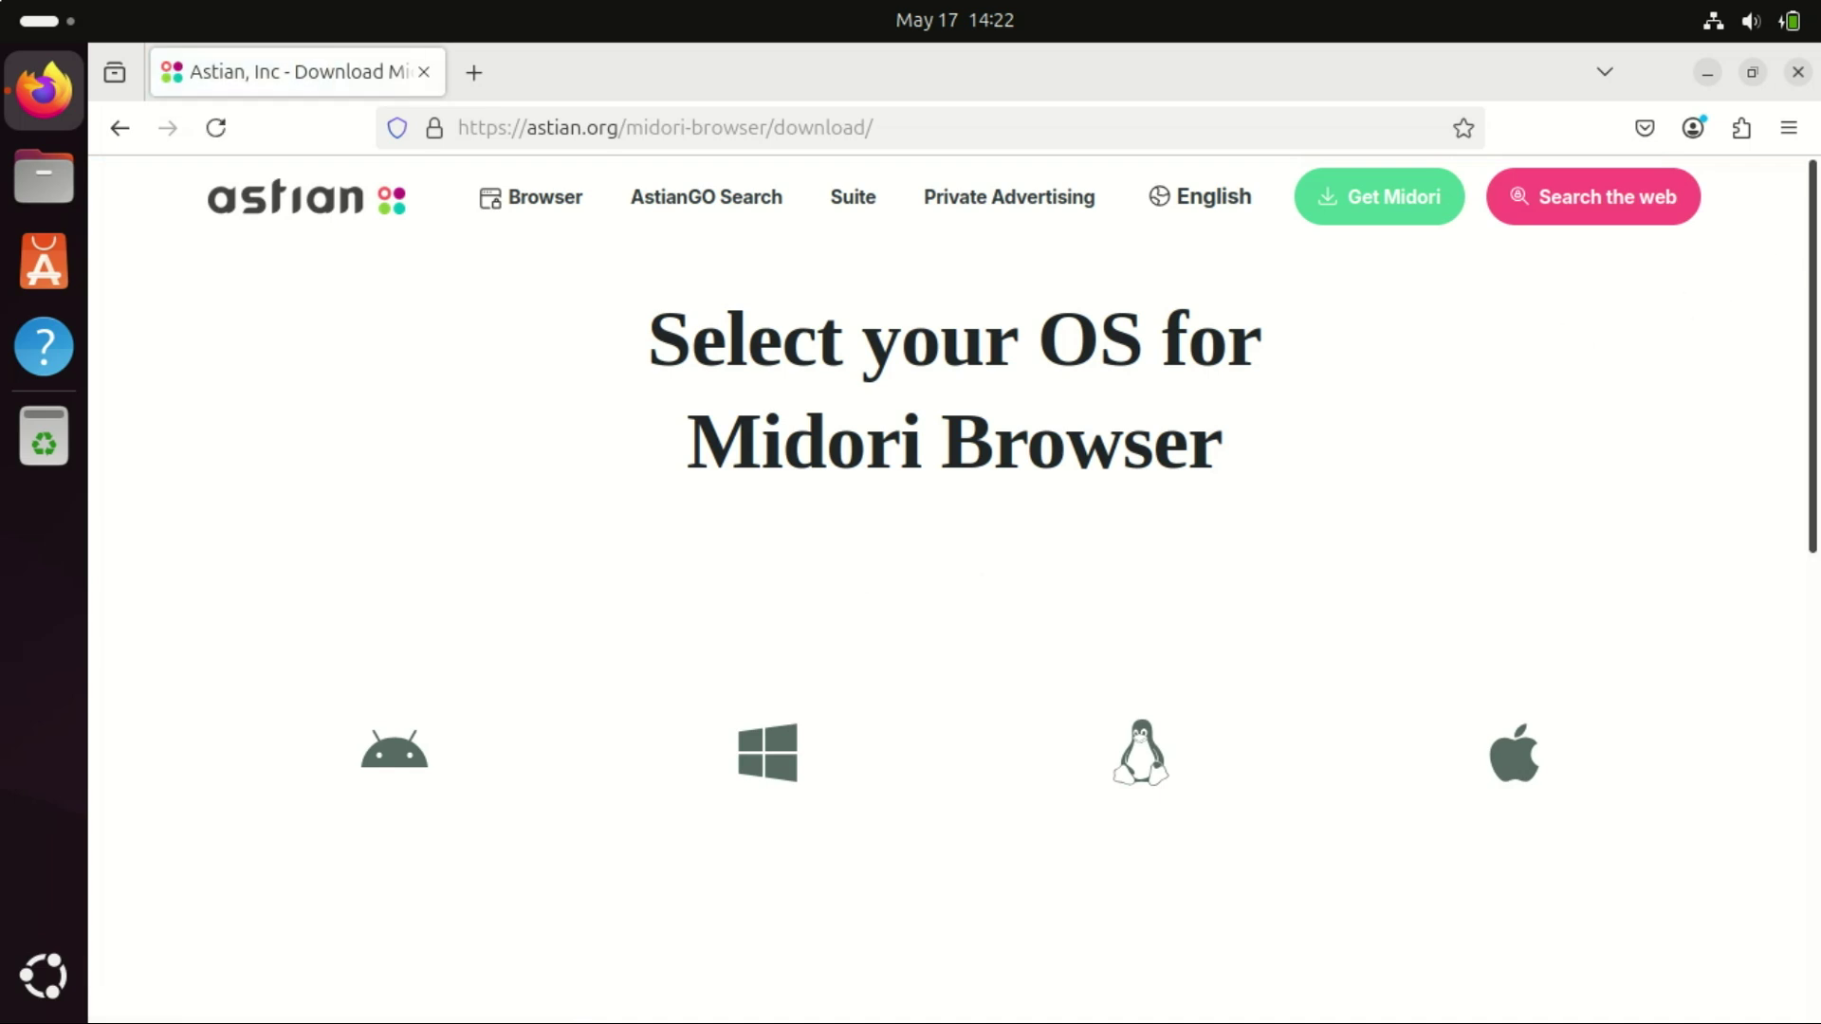
- Open Midori's download page for Linux and scroll through it
scroll(954, 569, "down", 4)
left_click(1138, 361)
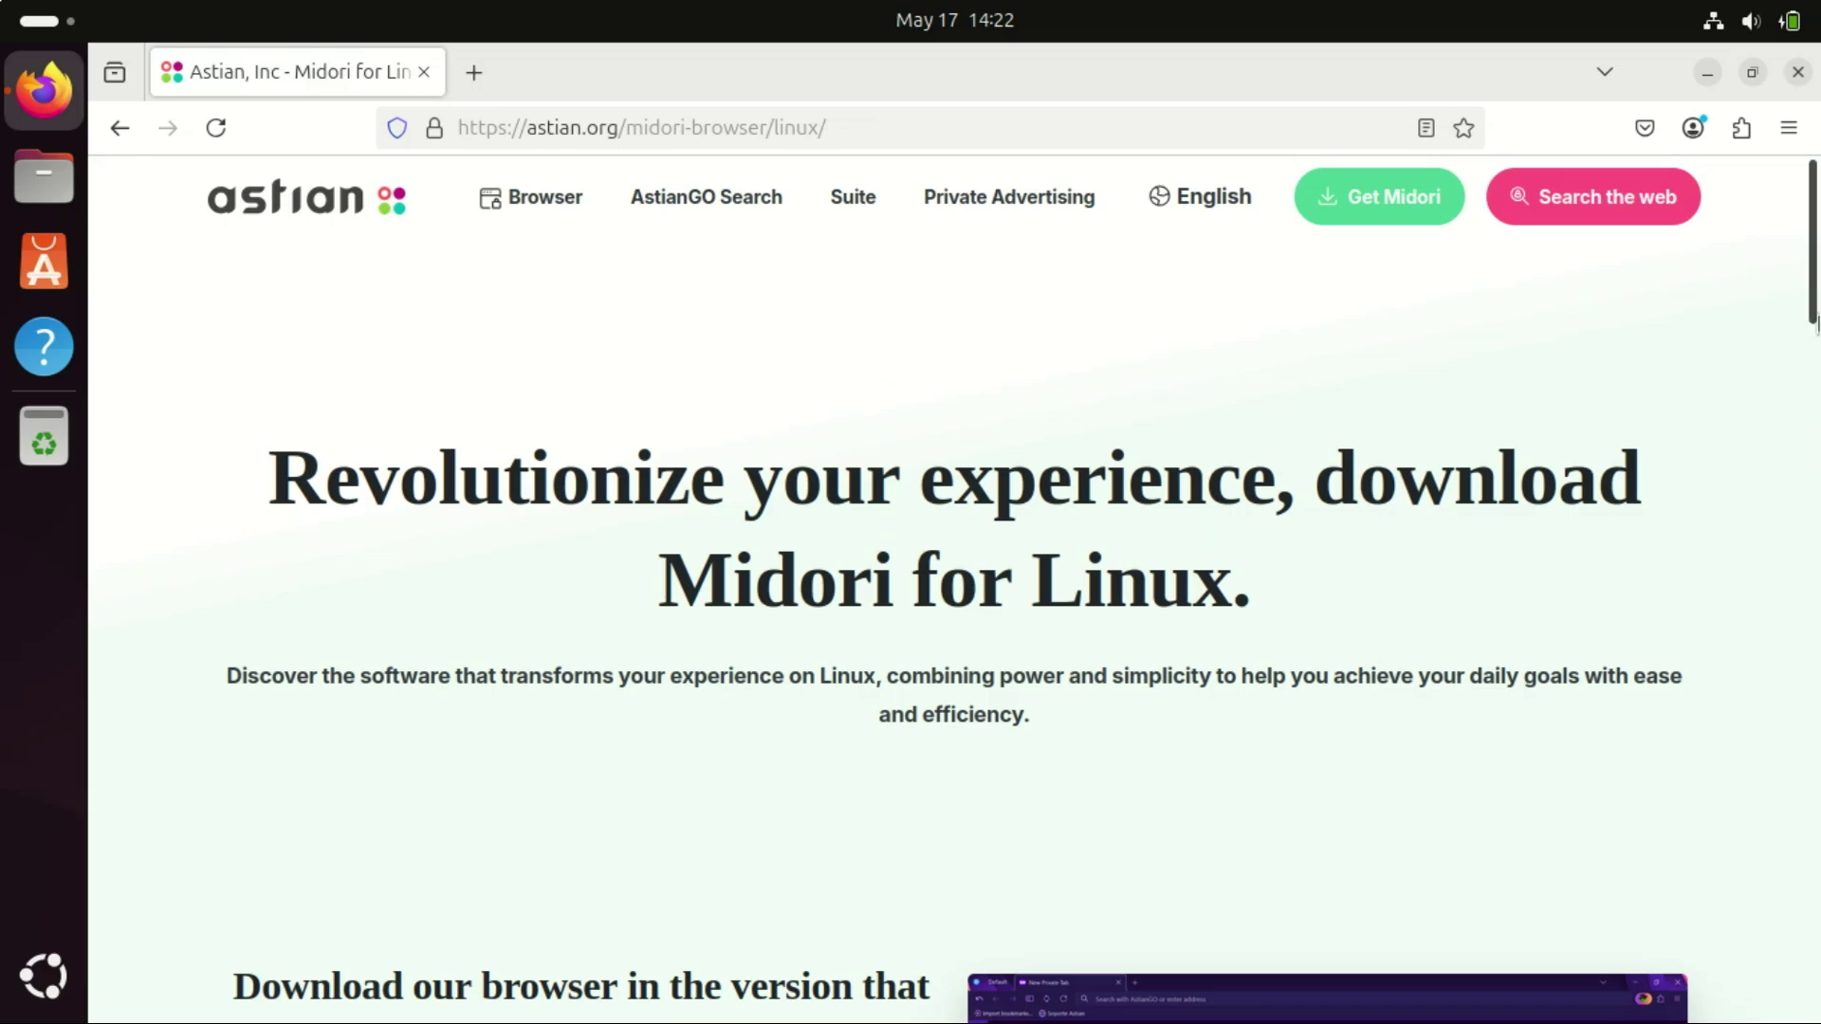
scroll(1814, 309, "down", 2)
scroll(1814, 308, "down", 4)
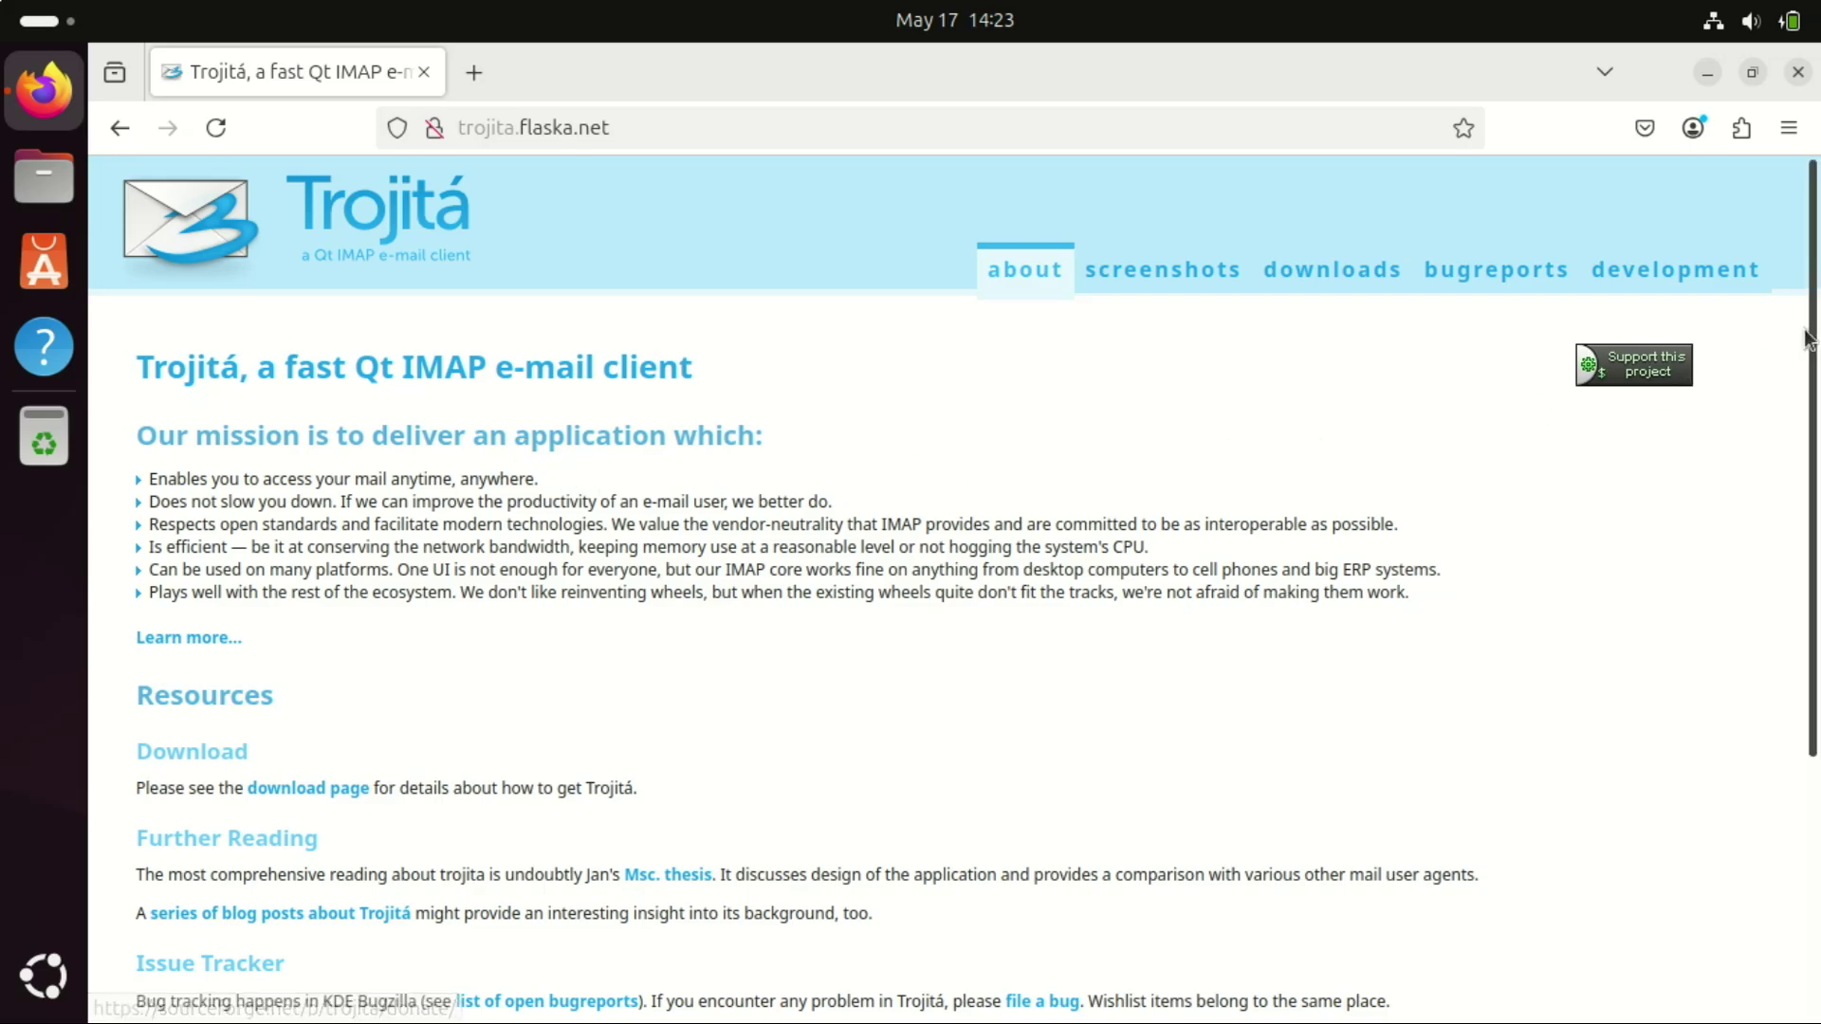
- Browse Trojitá's screenshots, then the AbiWord download page and Gnumeric homepage
left_click(1143, 269)
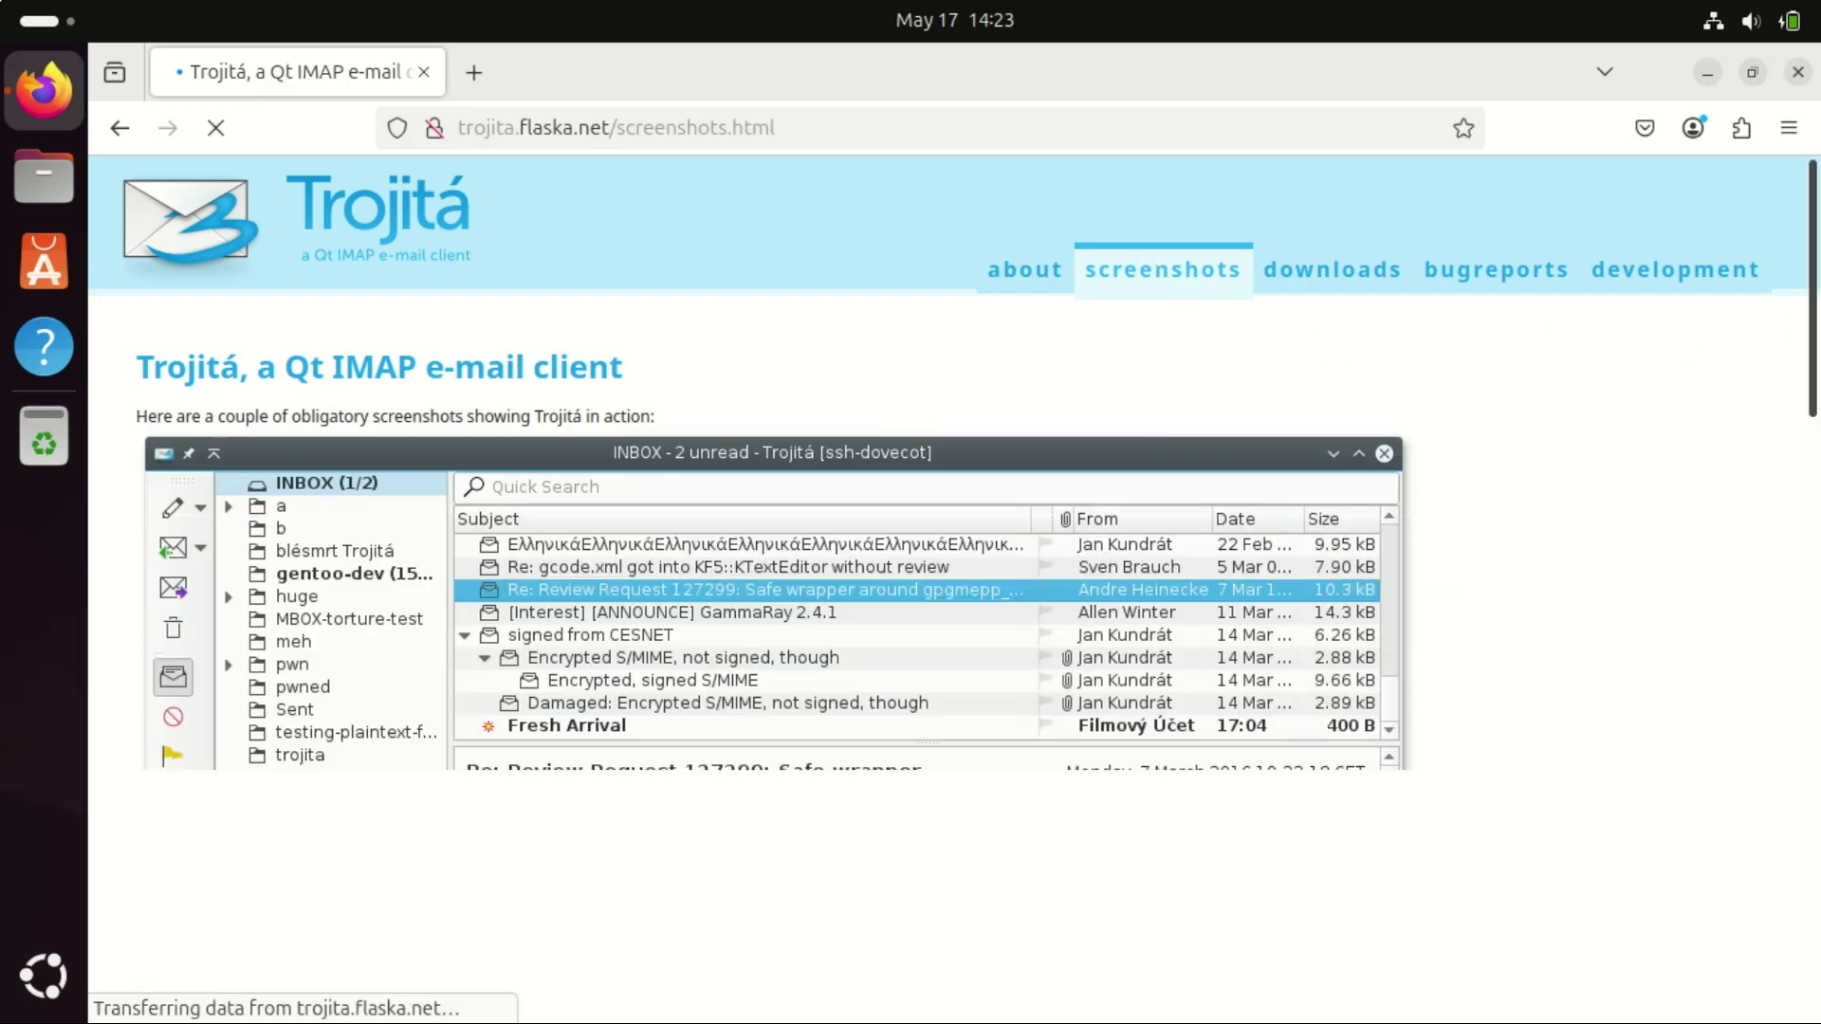
scroll(949, 569, "down", 2)
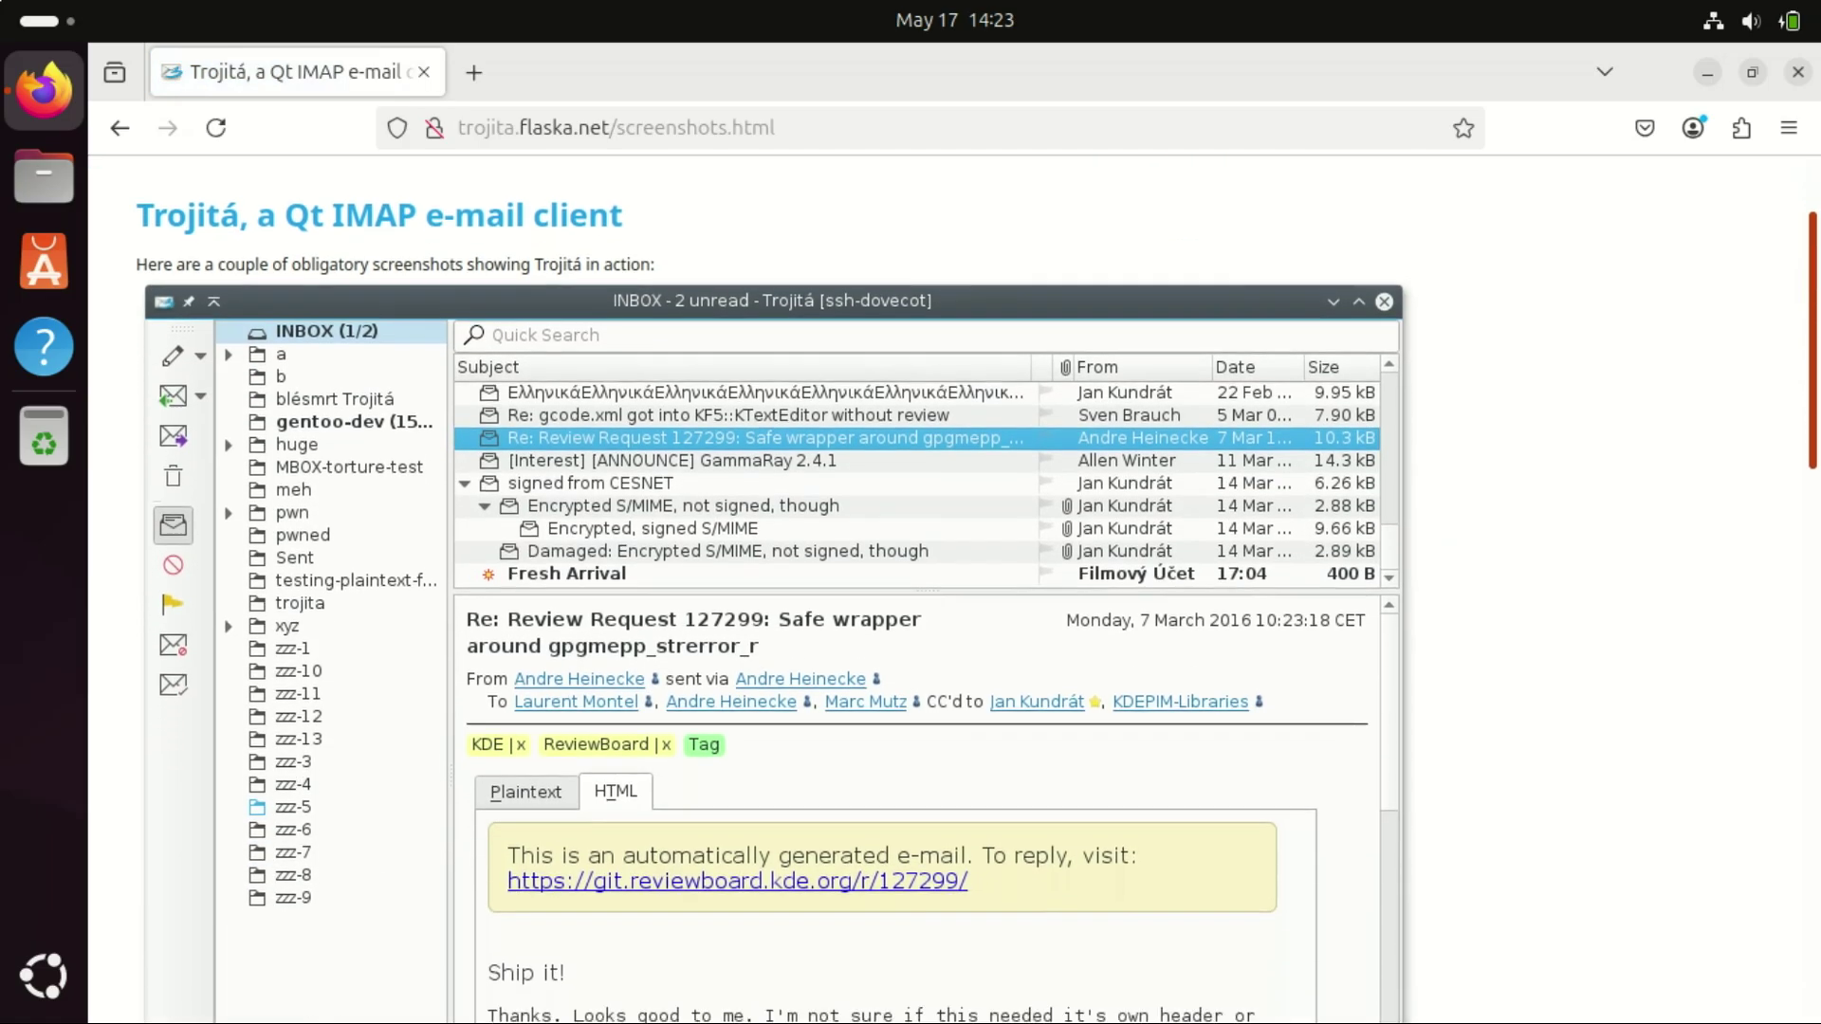
scroll(948, 569, "up", 1)
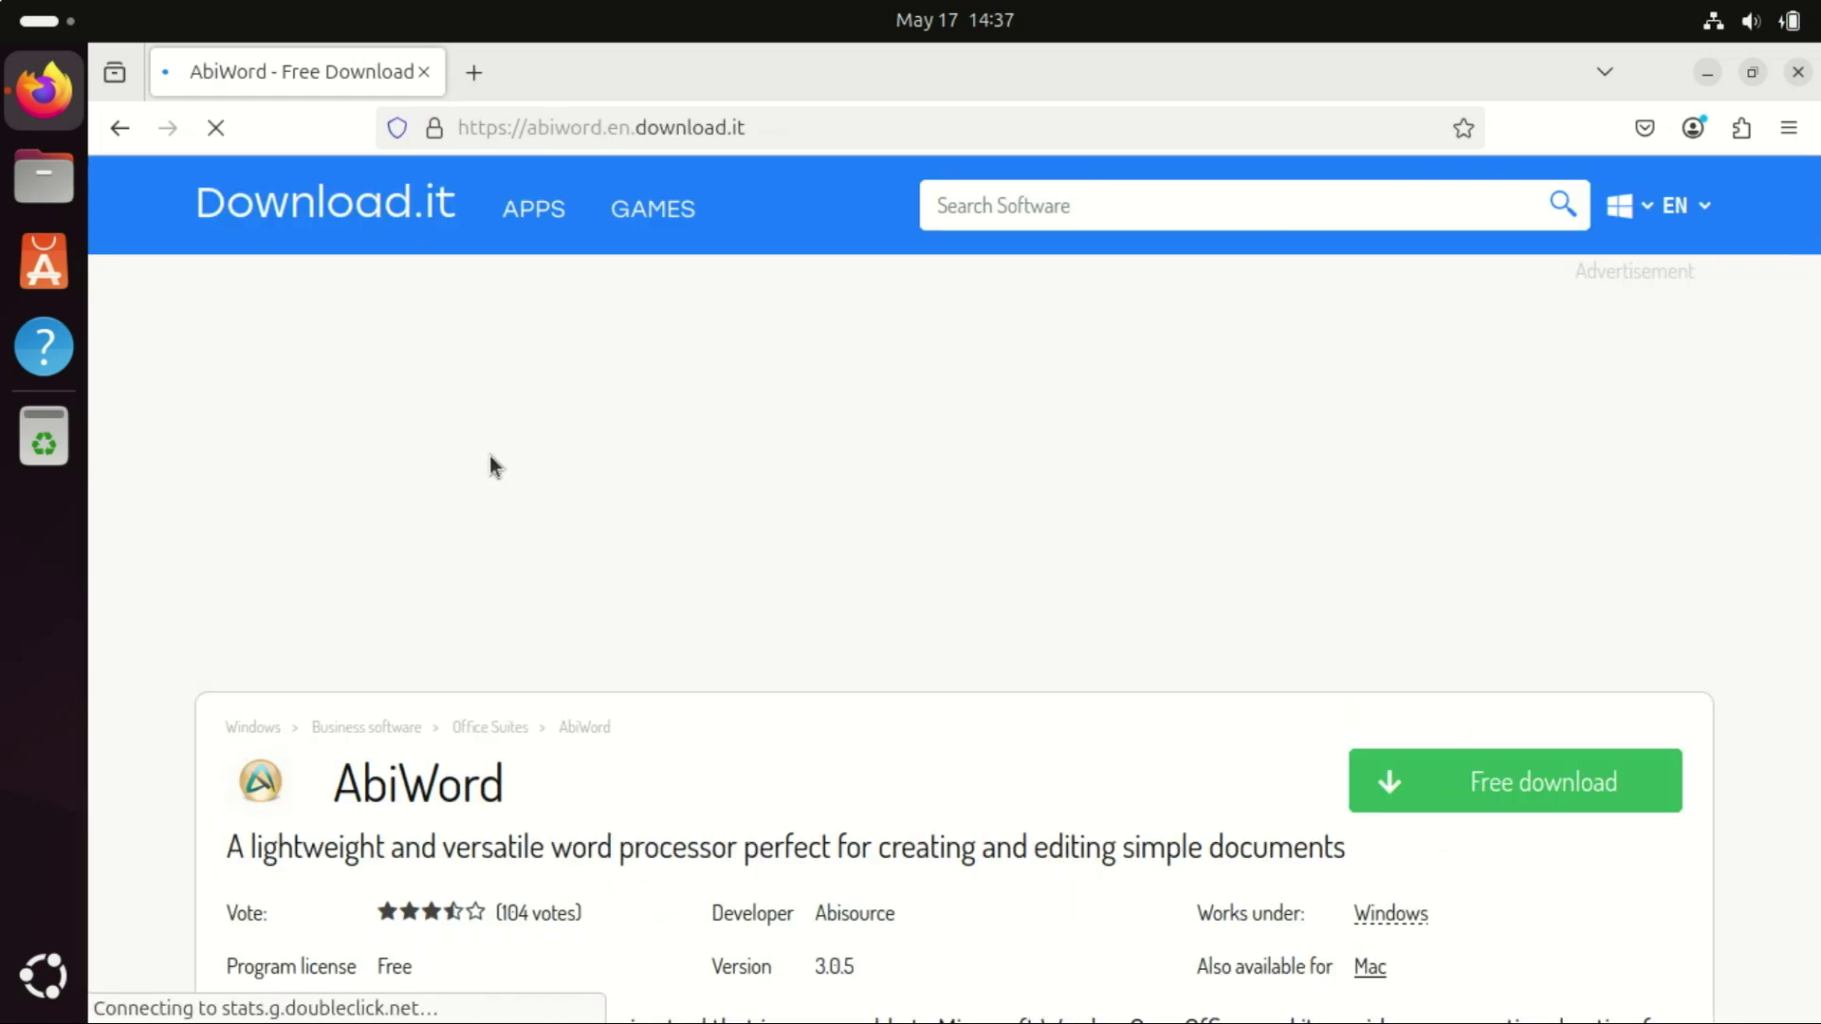
scroll(948, 616, "down", 4)
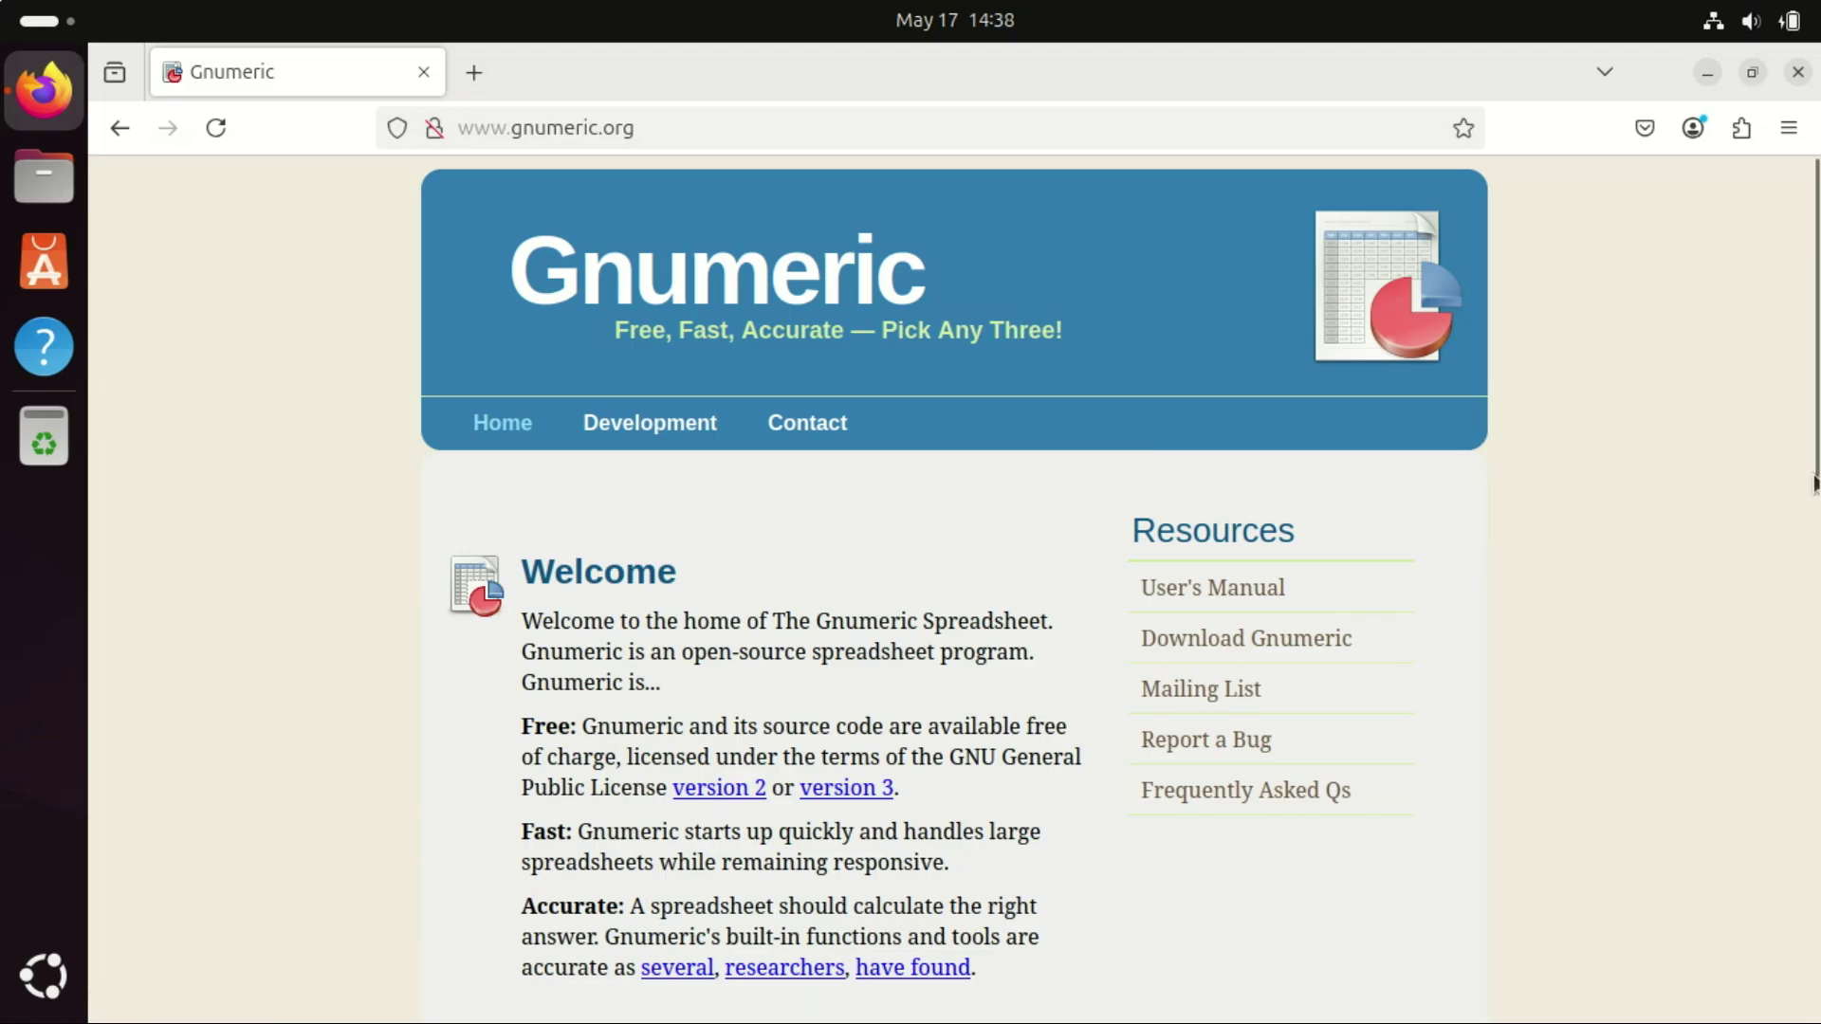
scroll(1813, 435, "down", 3)
left_click_drag(1814, 434, 1805, 332)
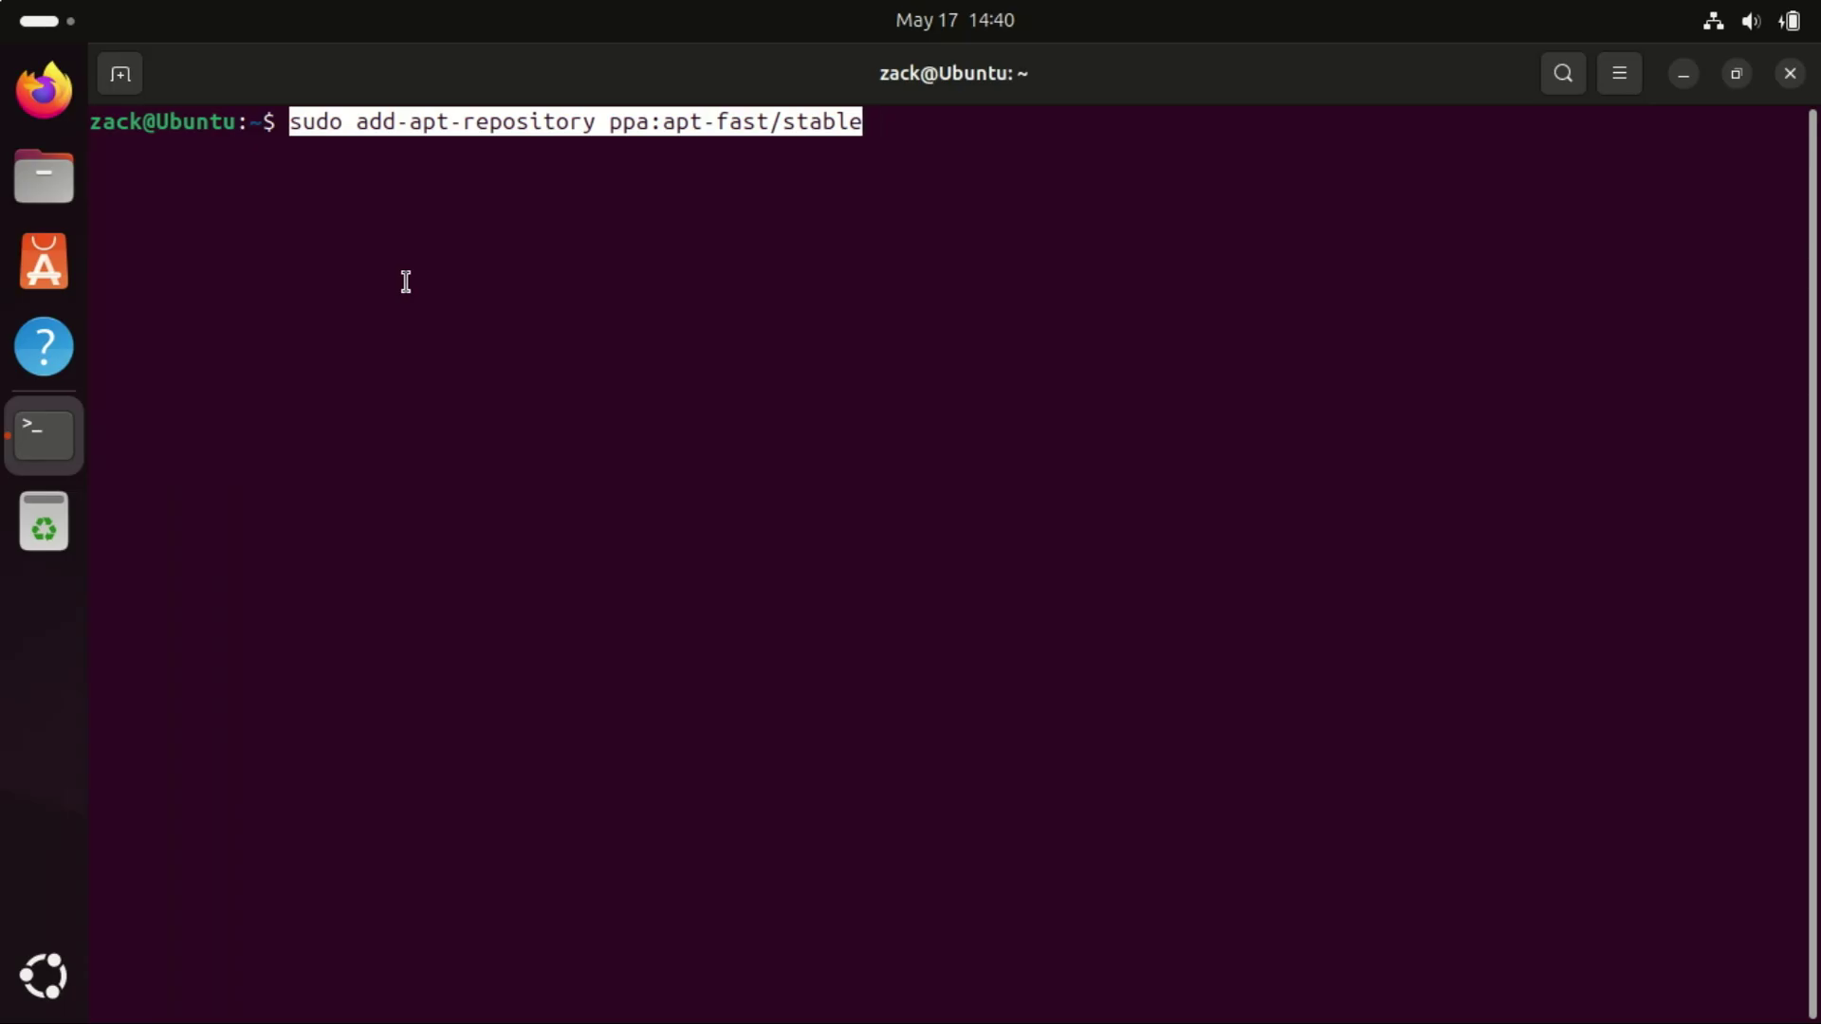
- Add the ppa:apt-fast/stable repository and refresh package lists with 'sudo apt update'
key("End")
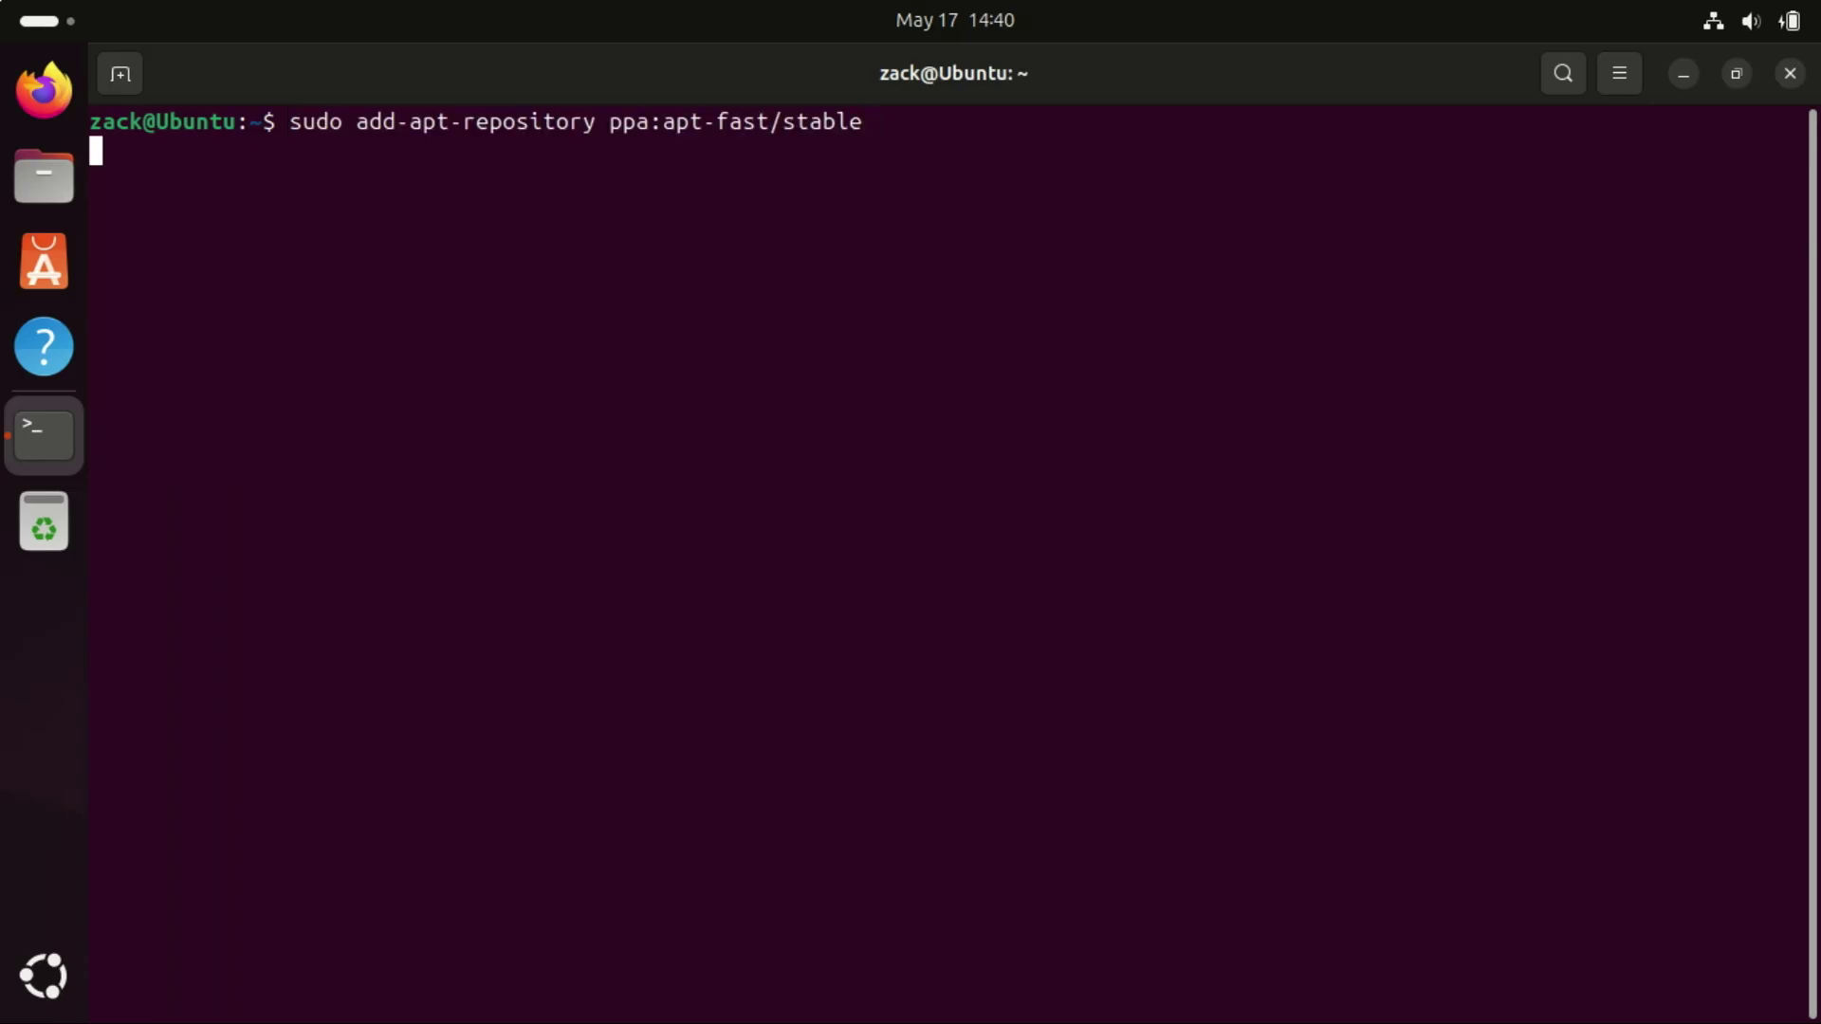
key("Return")
key("Return")
key("Return")
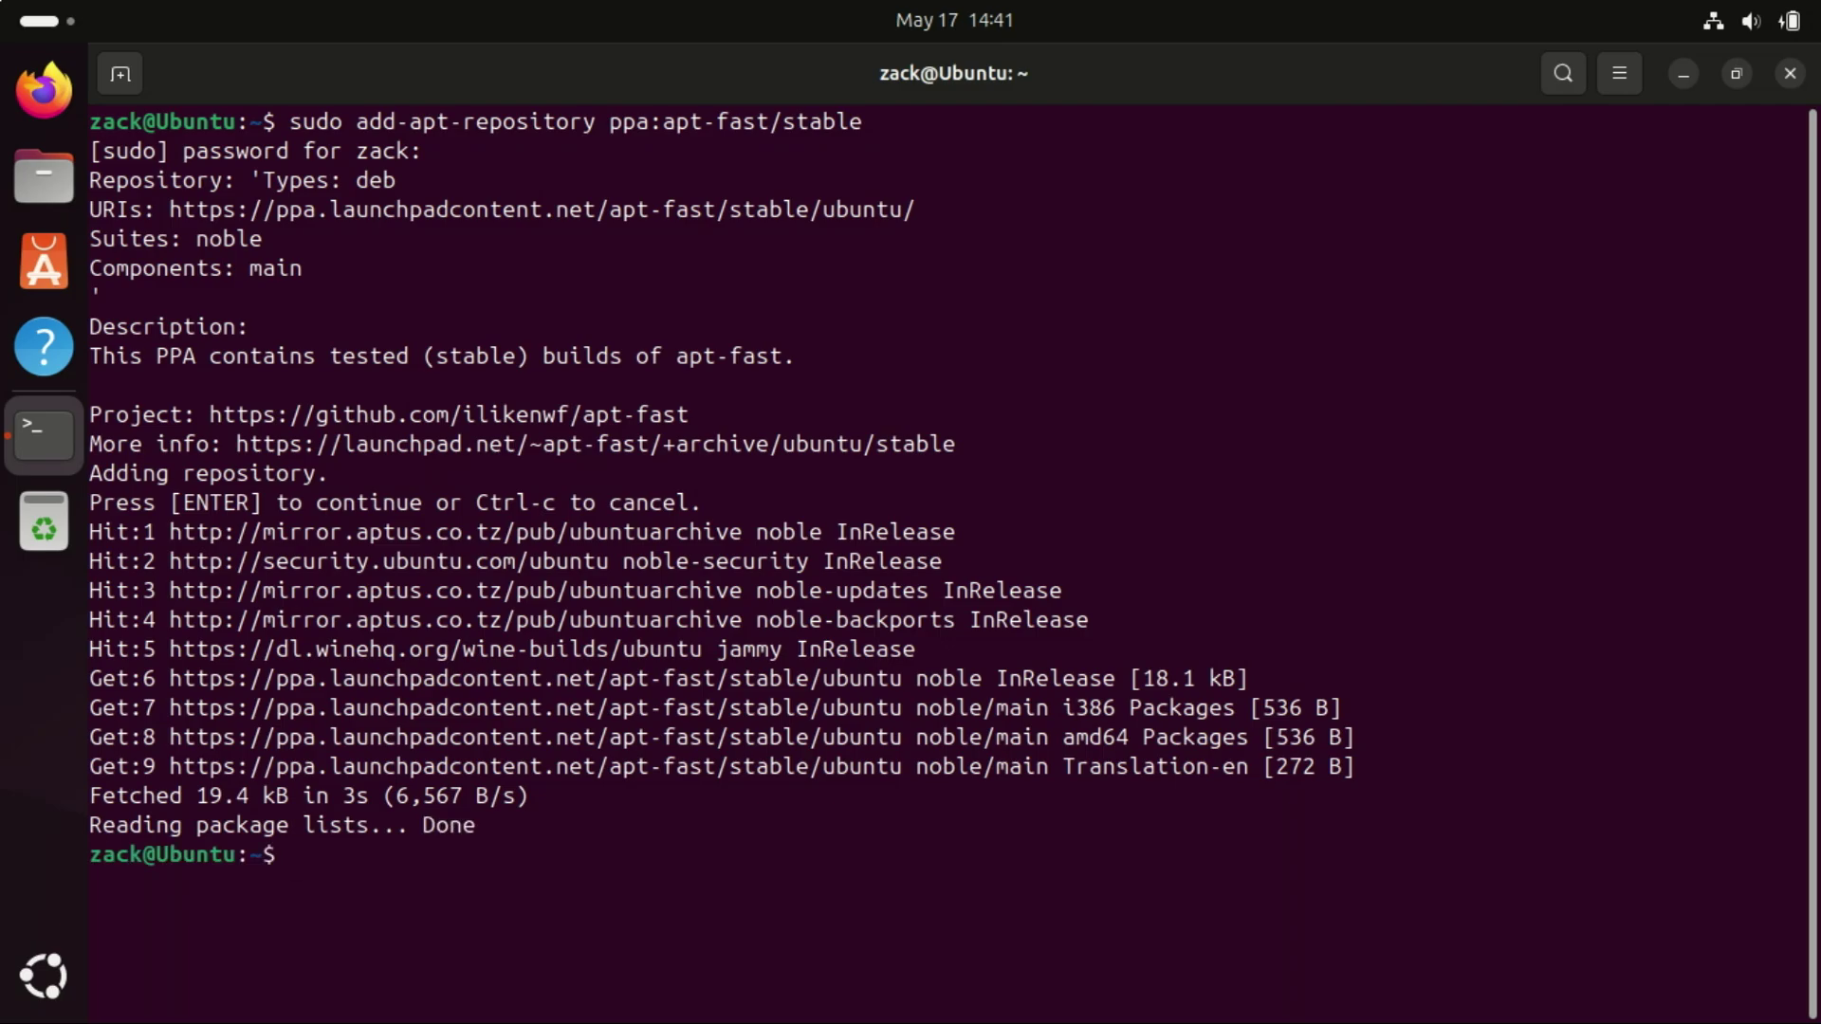
type("sudo apt update")
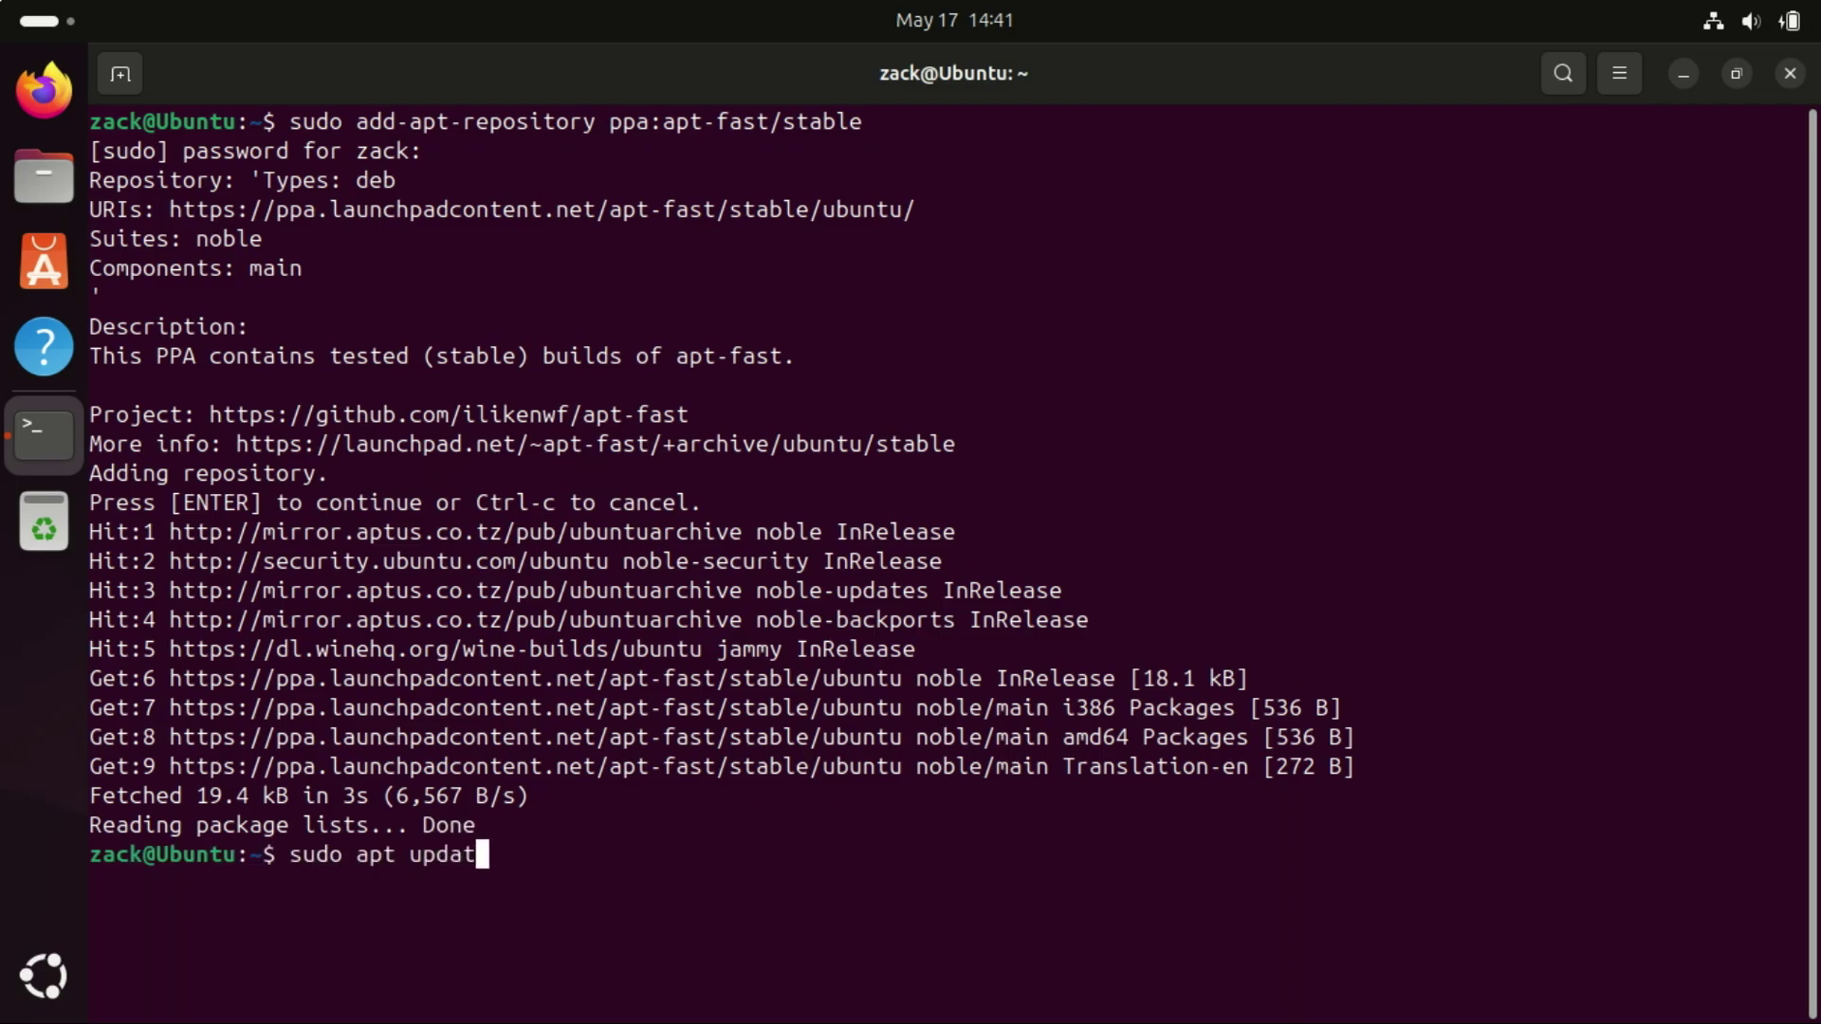
key("Return")
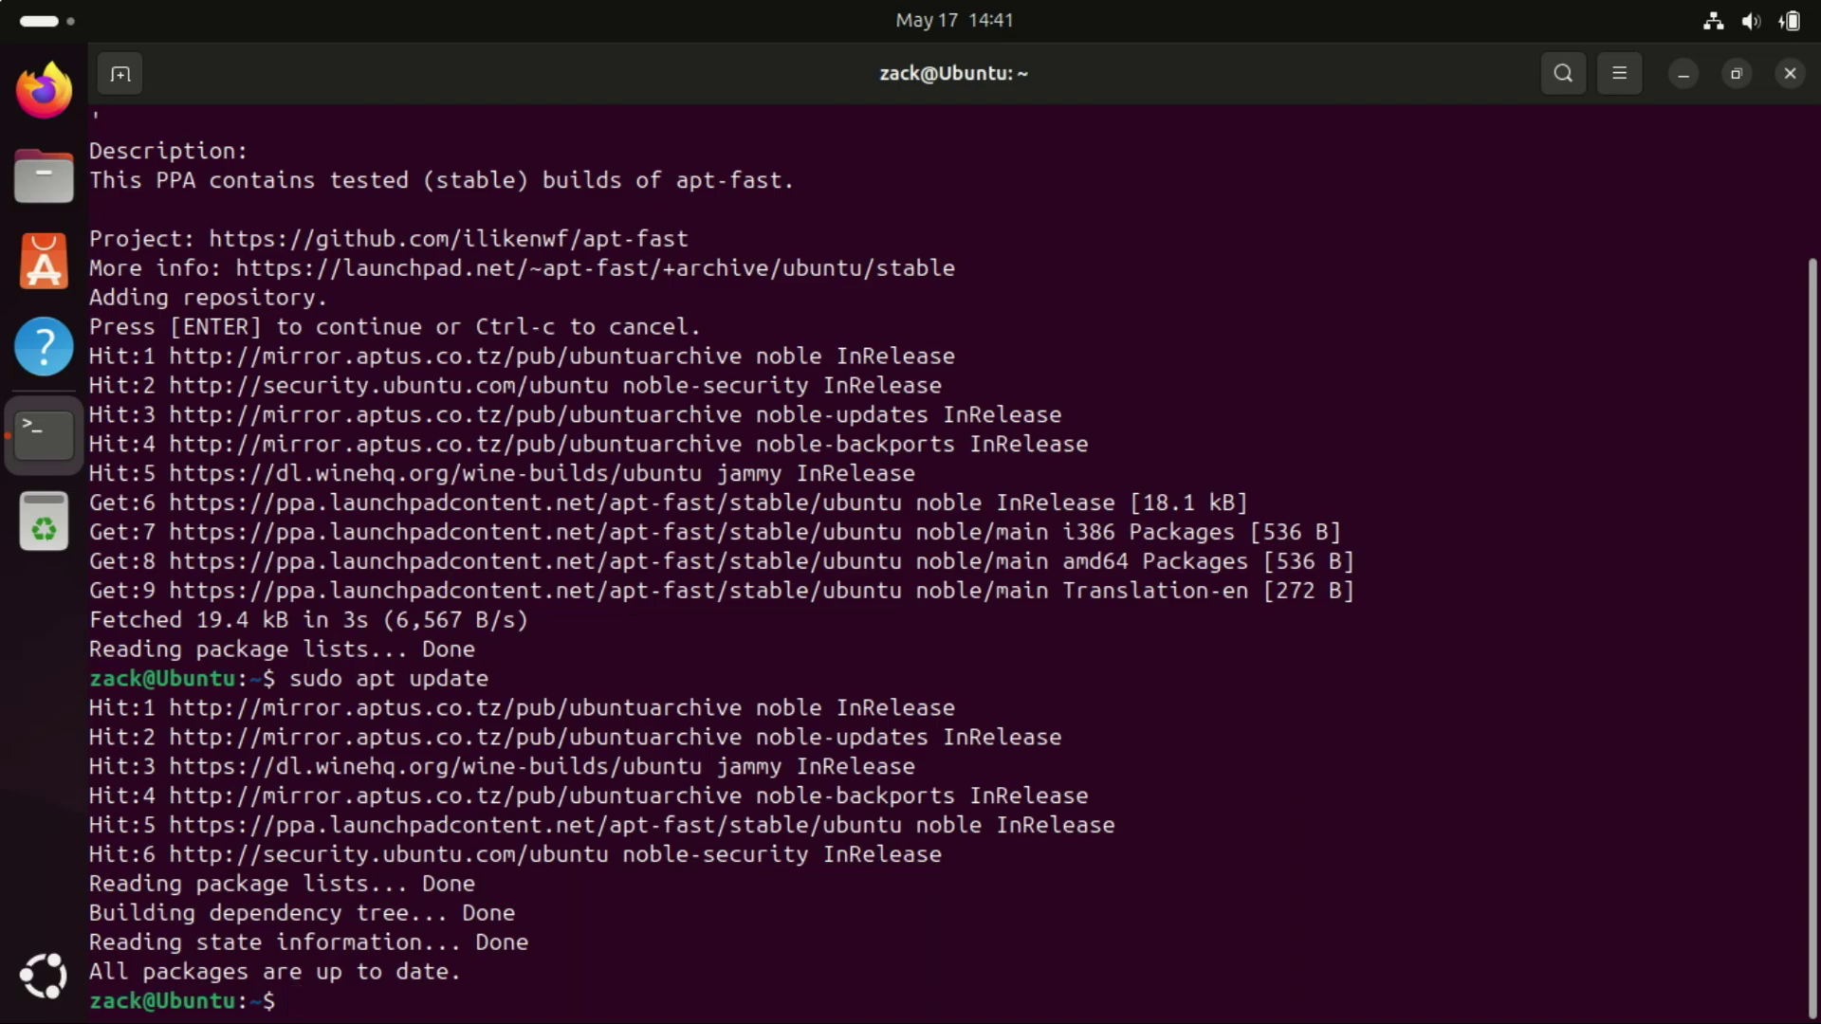
- Clear the screen and paste 'sudo apt-get install apt-fast' at the prompt
type("clear")
key("Return")
type("sudo apt-get install apt-fast")
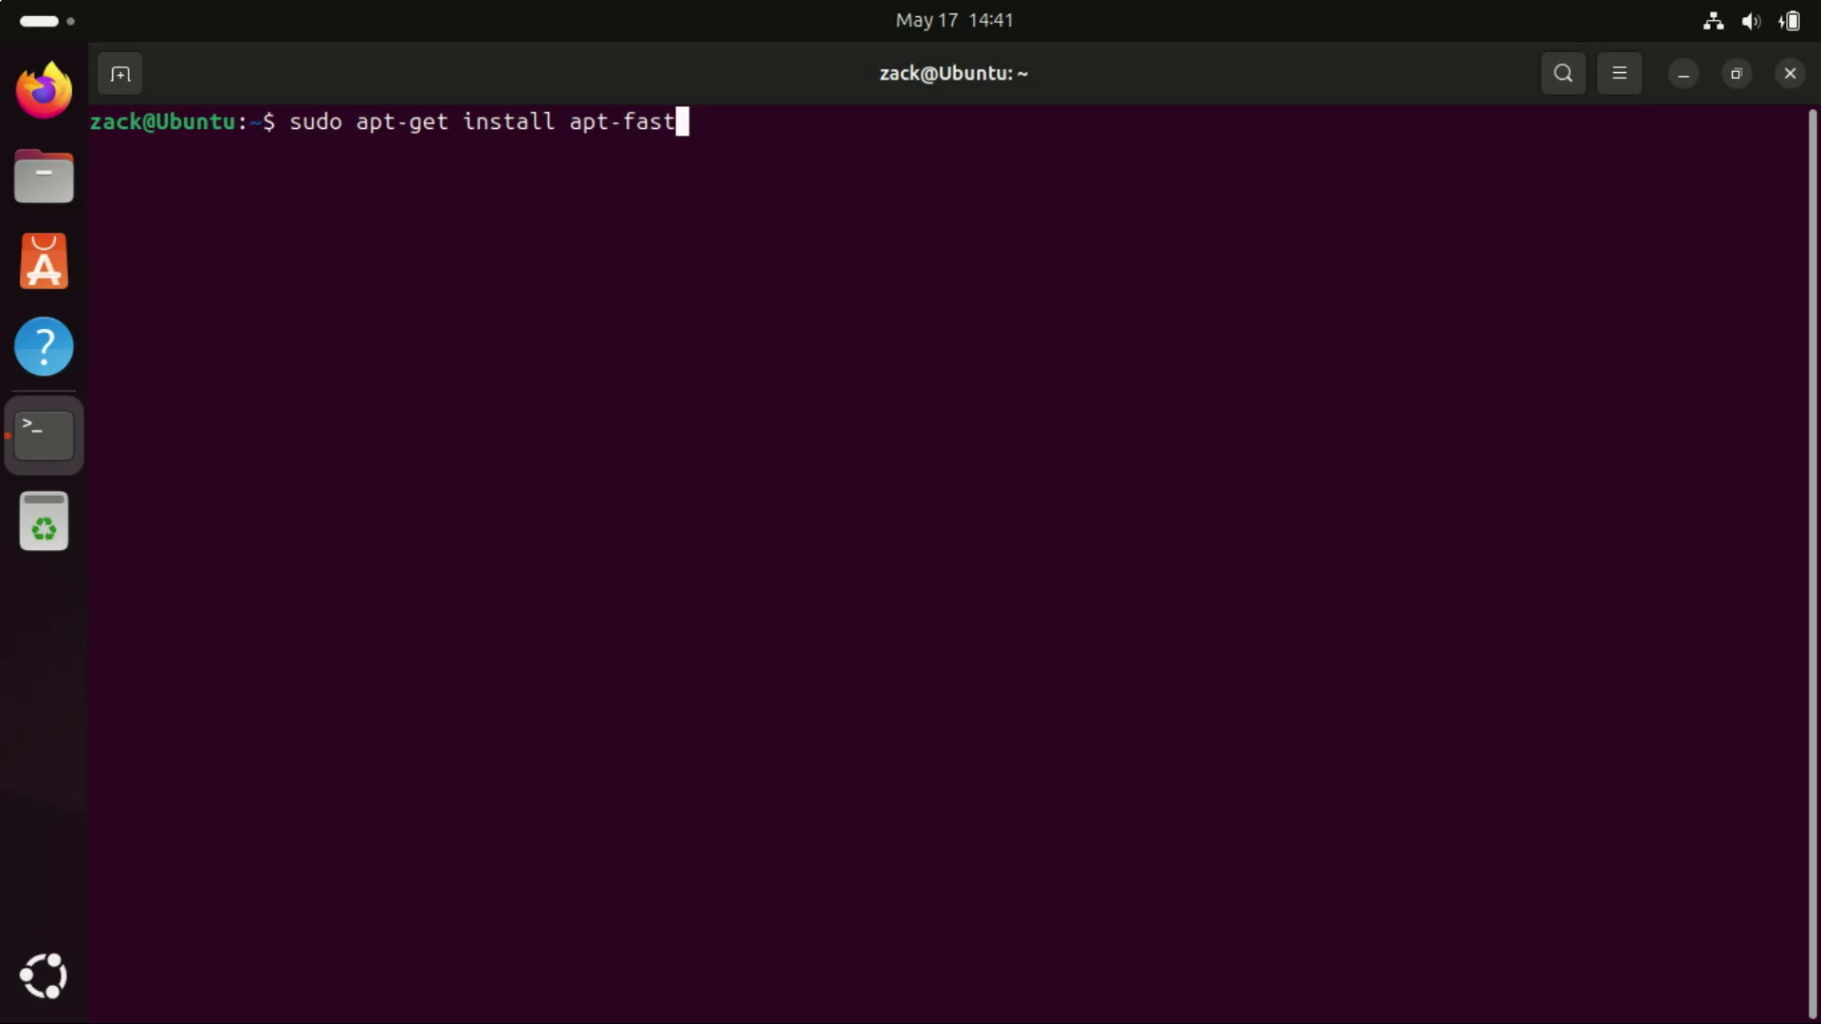
- Install apt-fast with apt-get, 5 connections and the confirmation dialog kept, then type clear
key("Return")
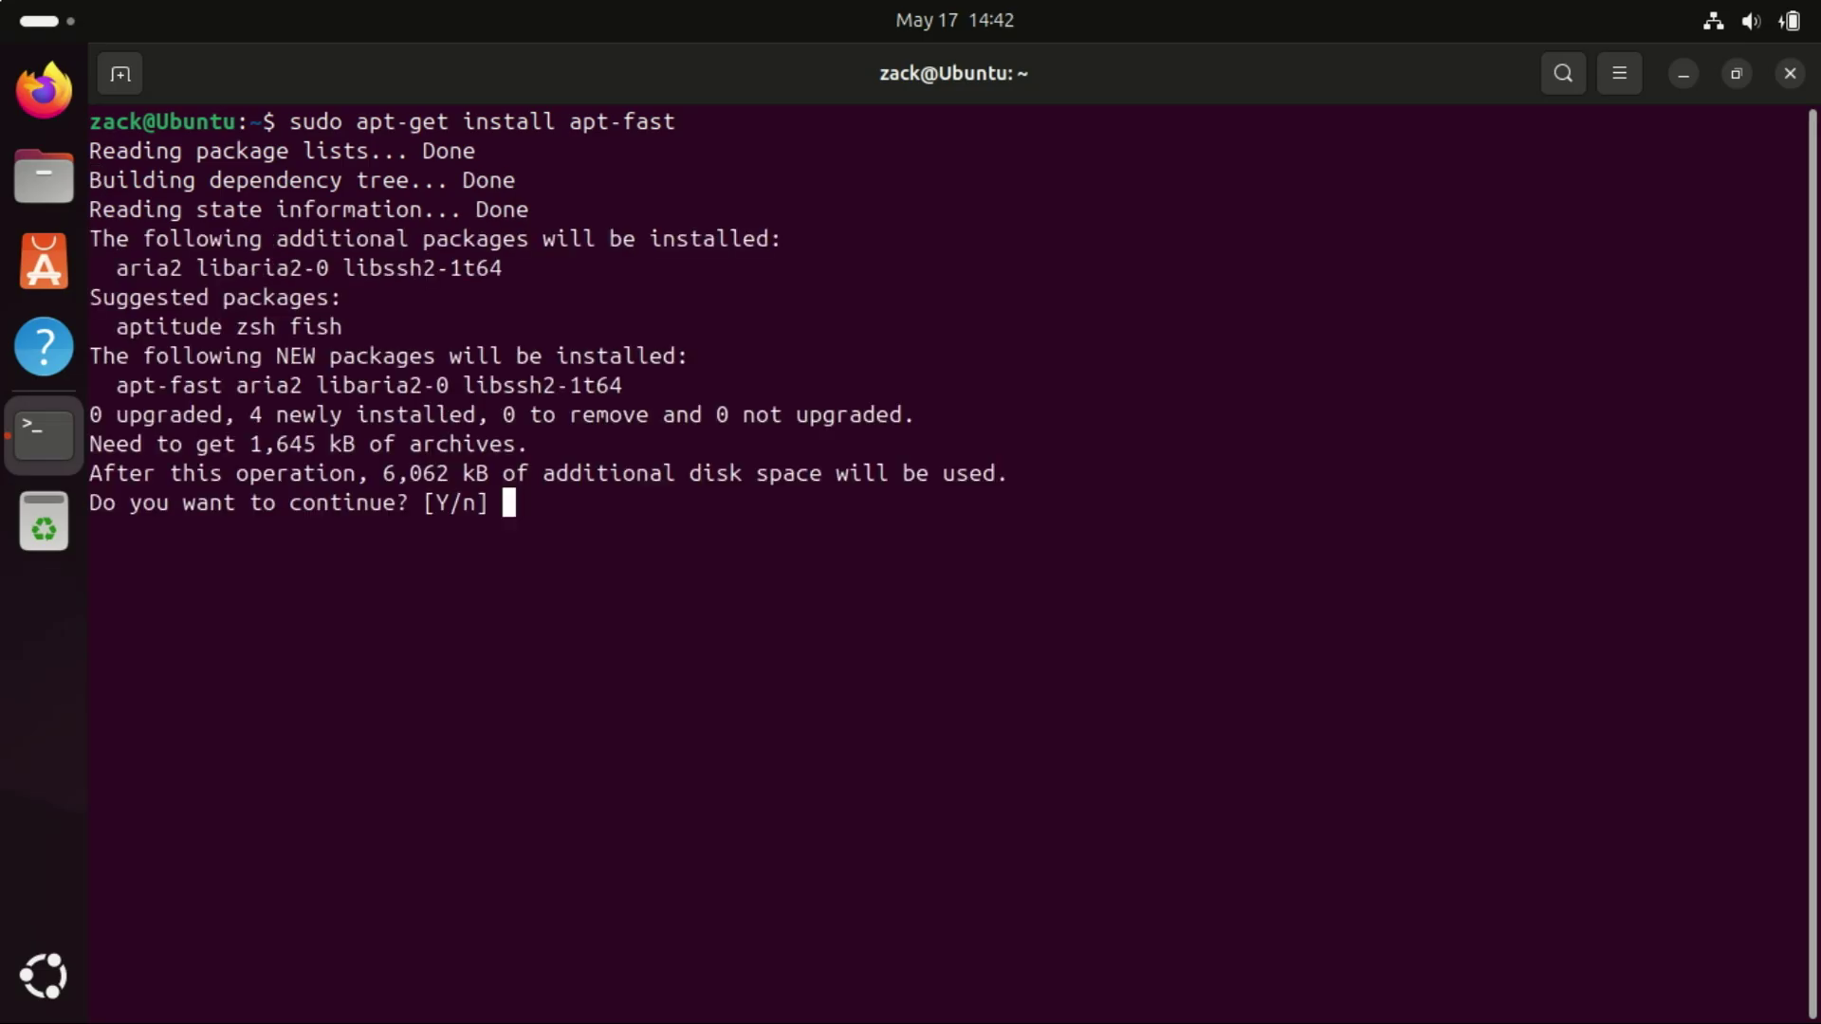
type("y")
key("Return")
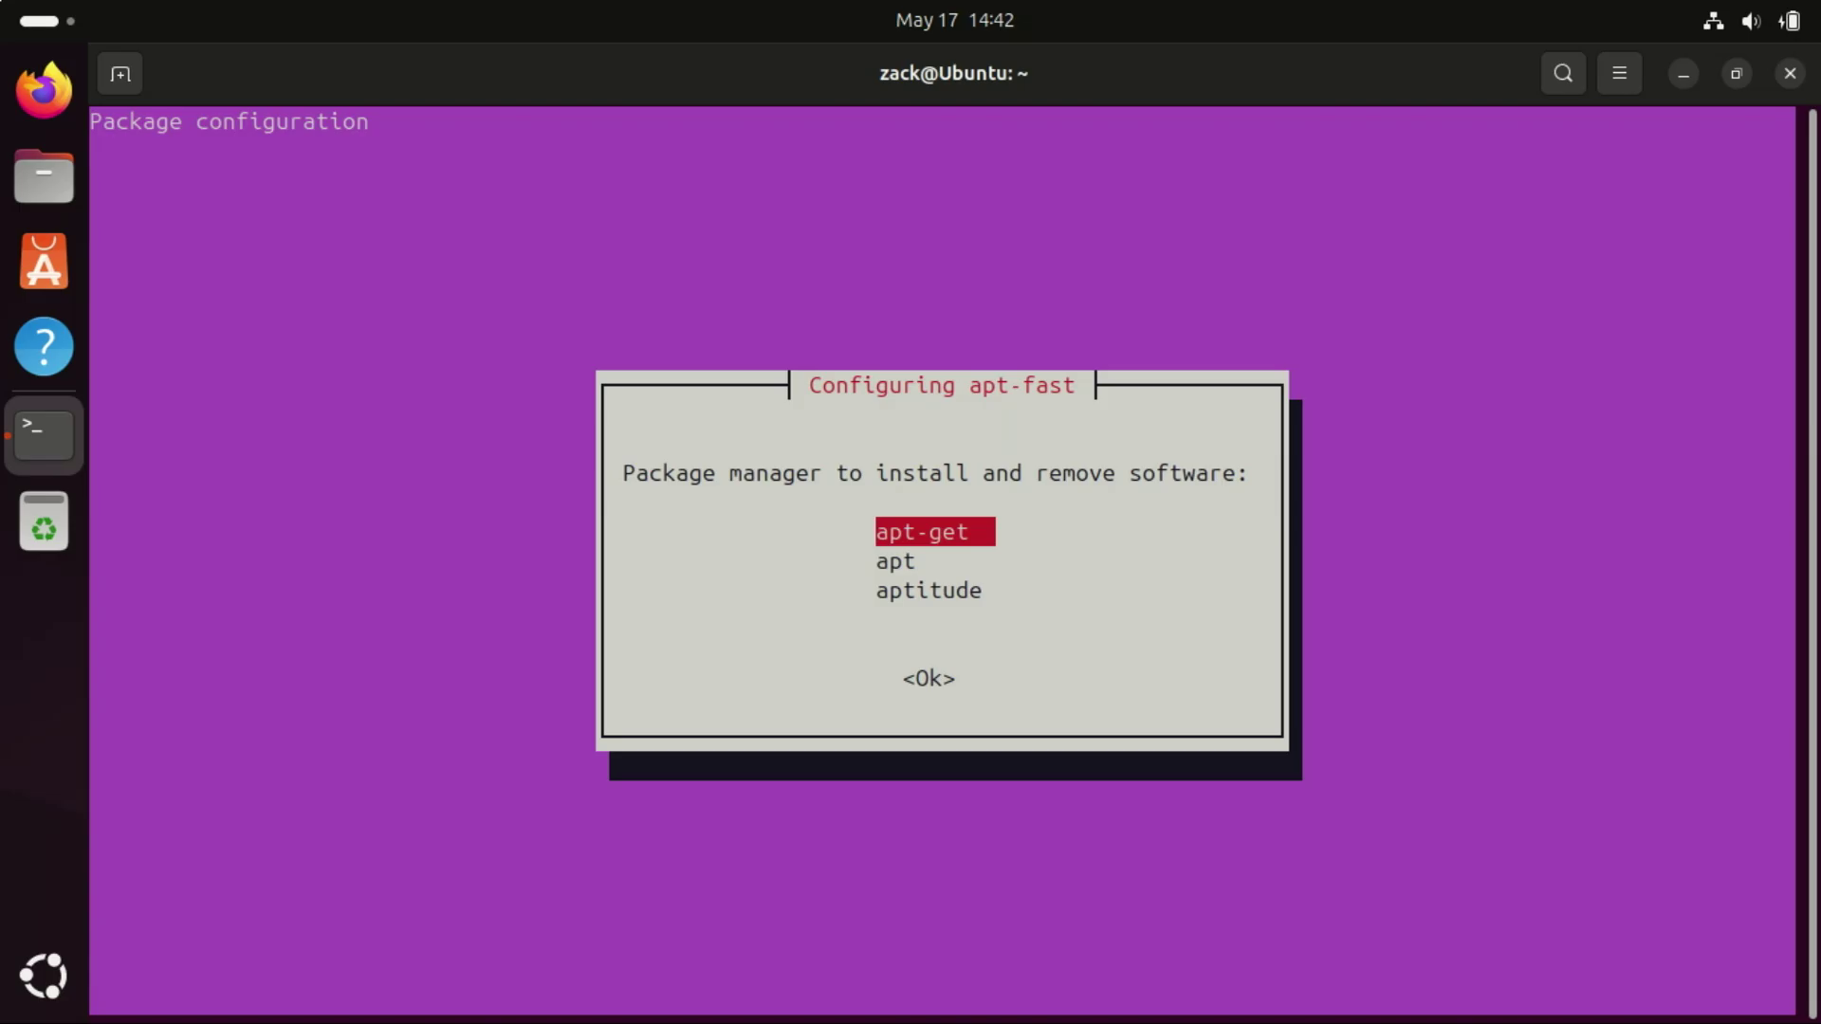
key("Return")
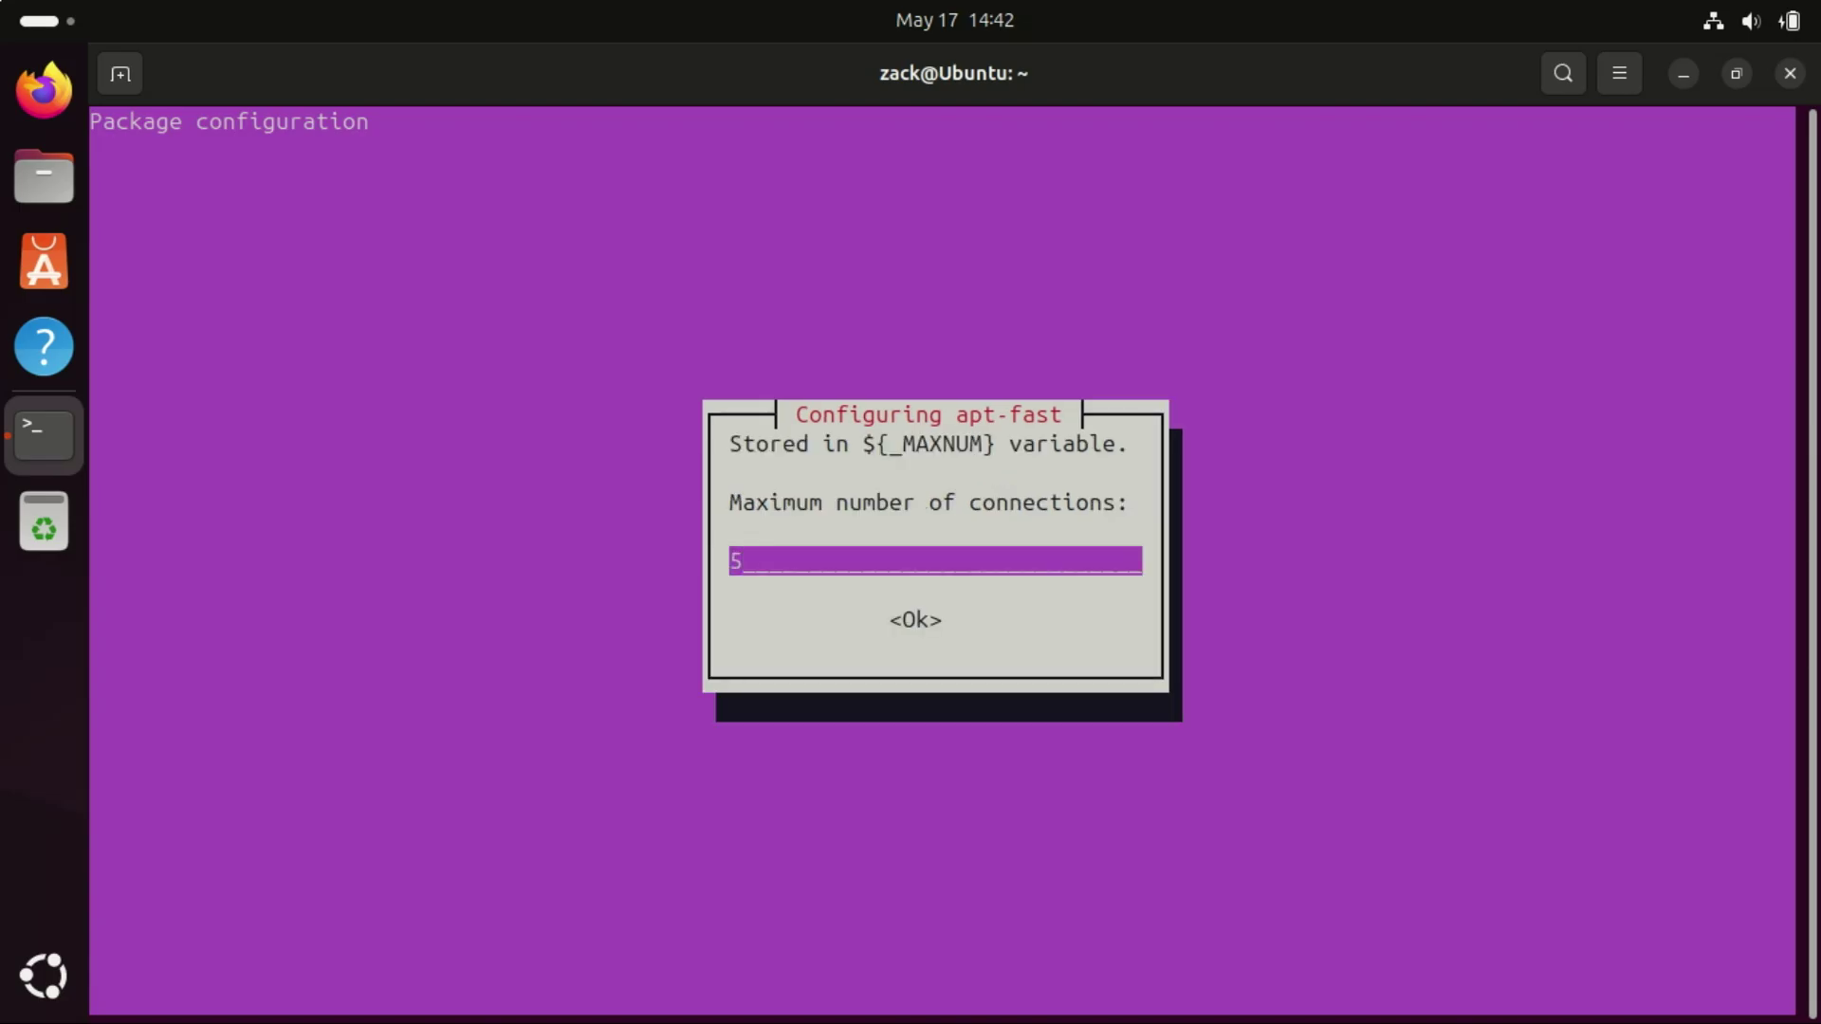
key("Return")
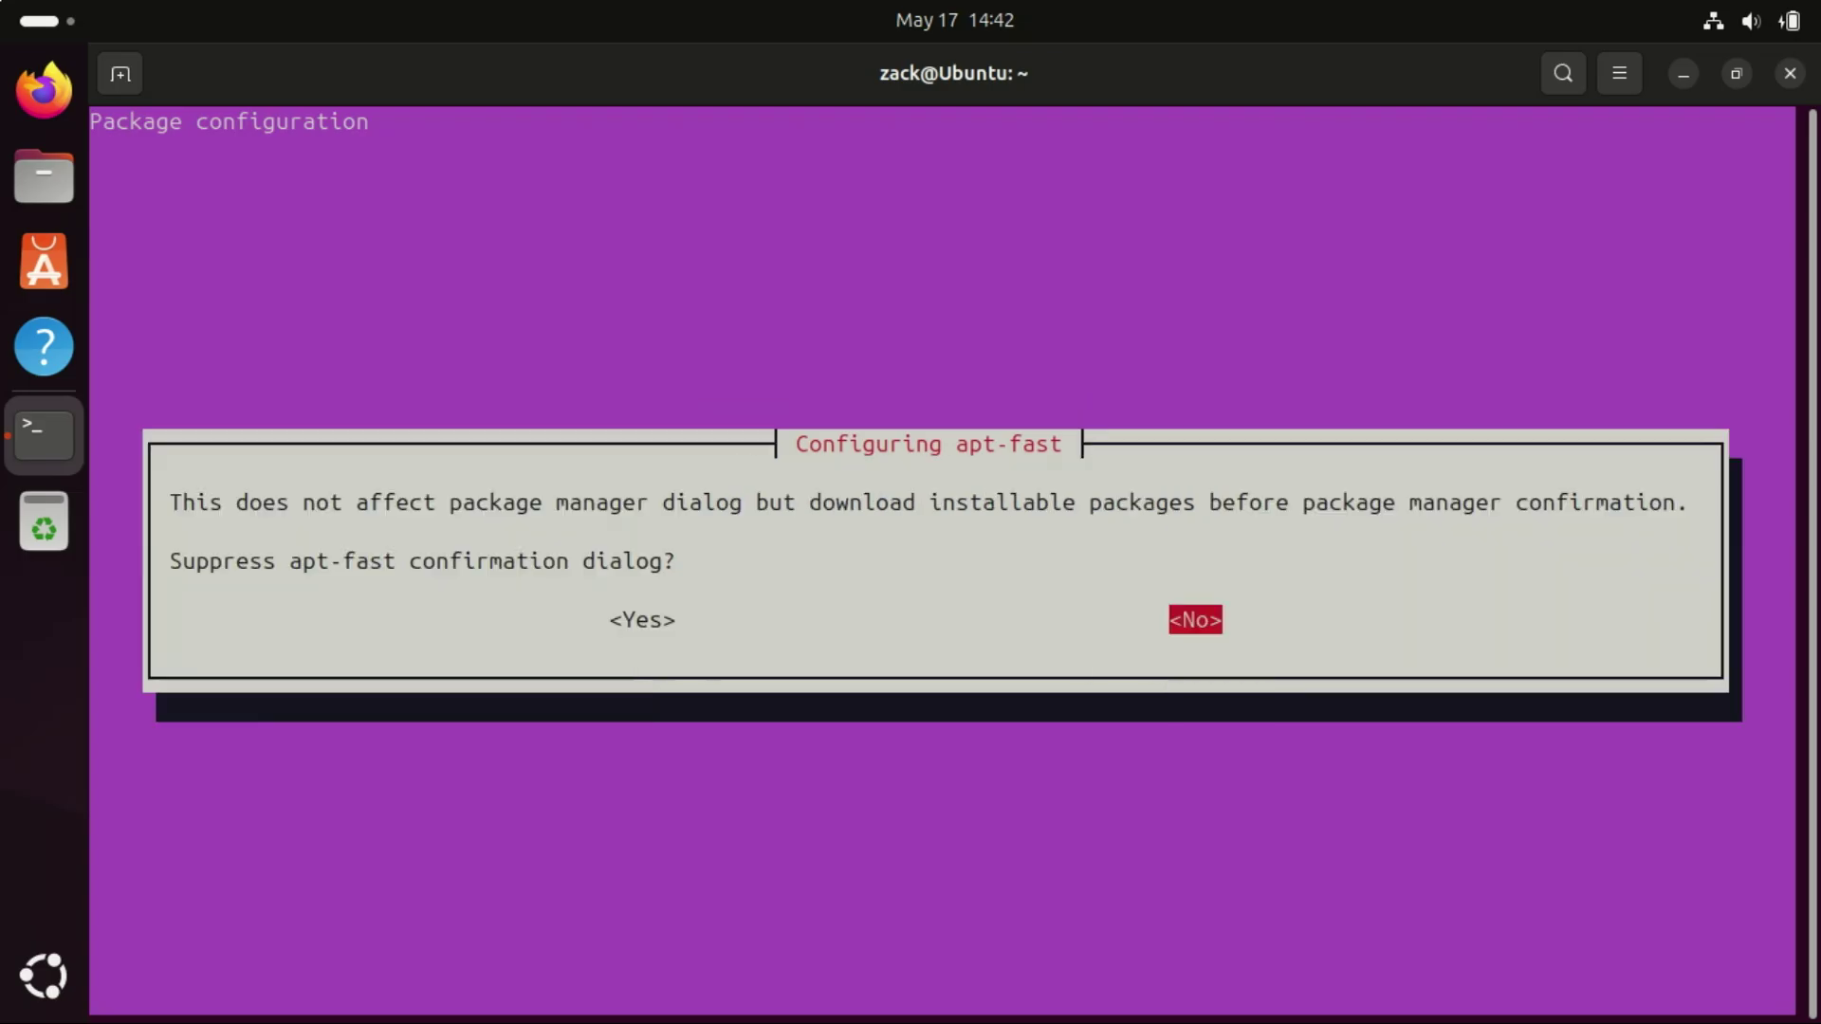
key("Return")
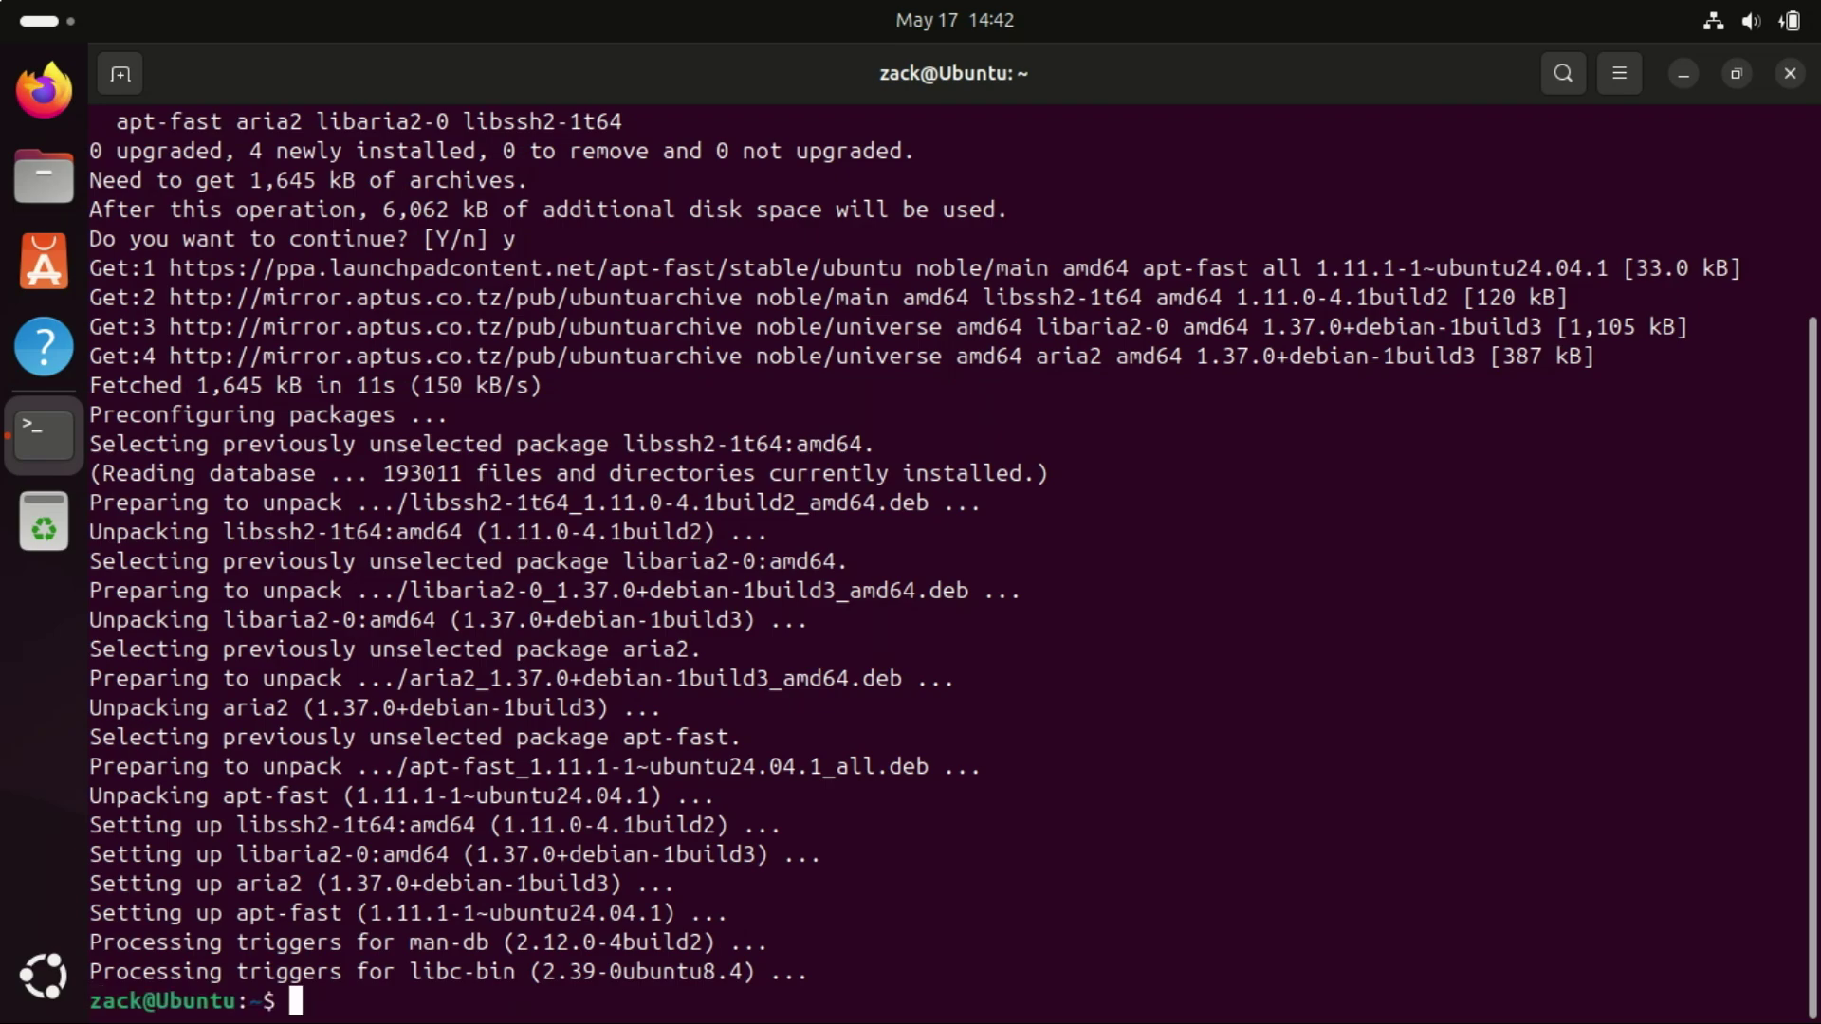
type("clear")
- Clear the terminal screen and leave 'sudo apt install i3' ready at the prompt
key("Return")
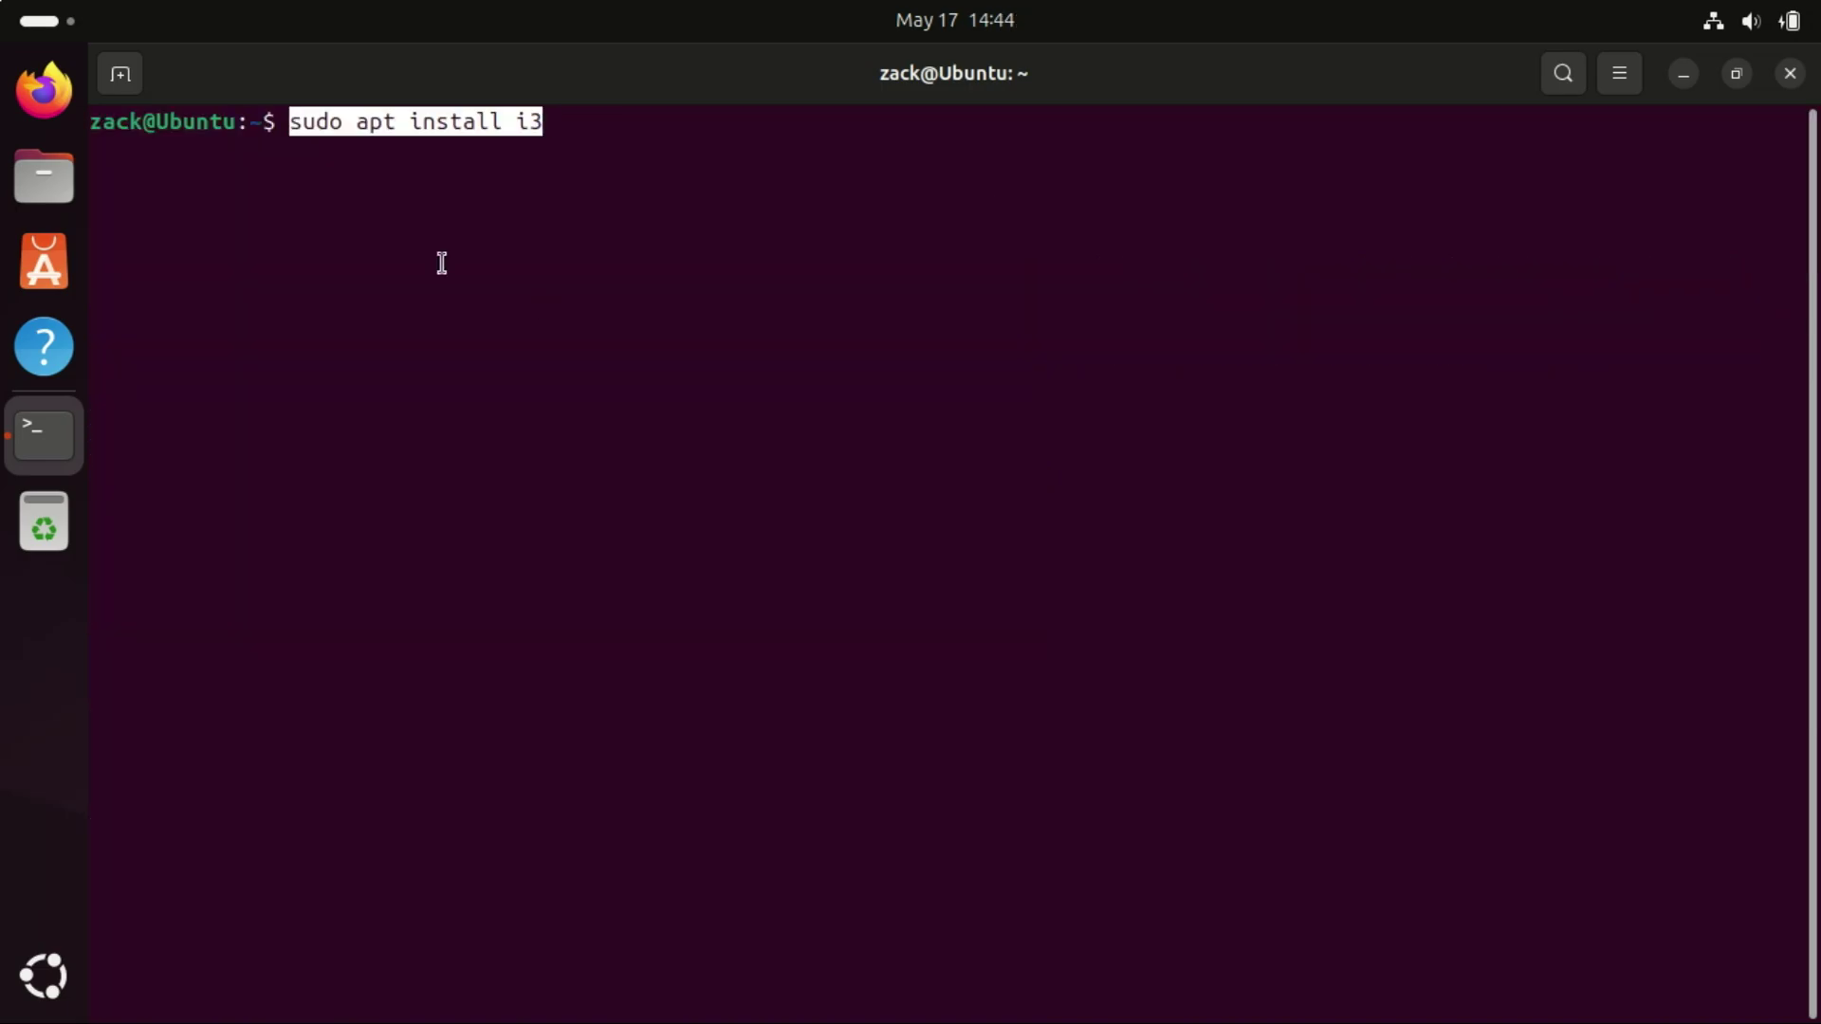
key("End")
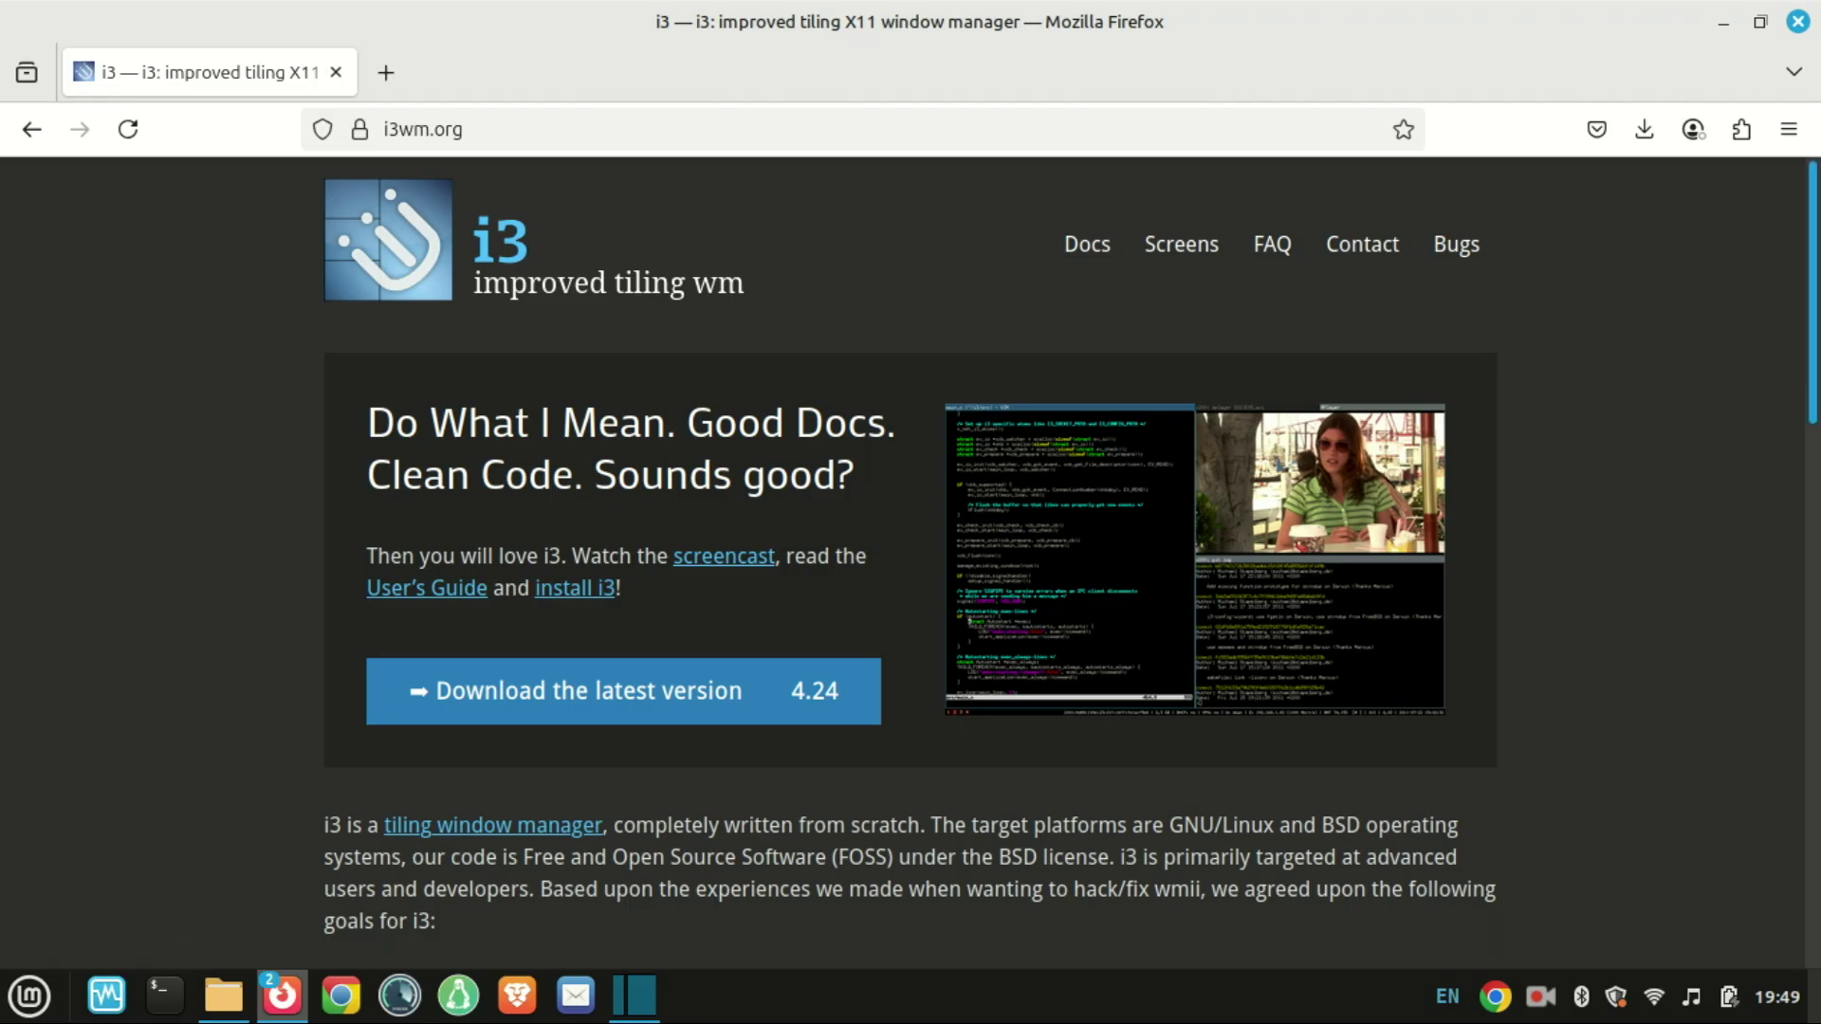
- Scroll down the i3wm.org homepage to read i3's goals
scroll(1815, 272, "down", 2)
scroll(1815, 272, "down", 6)
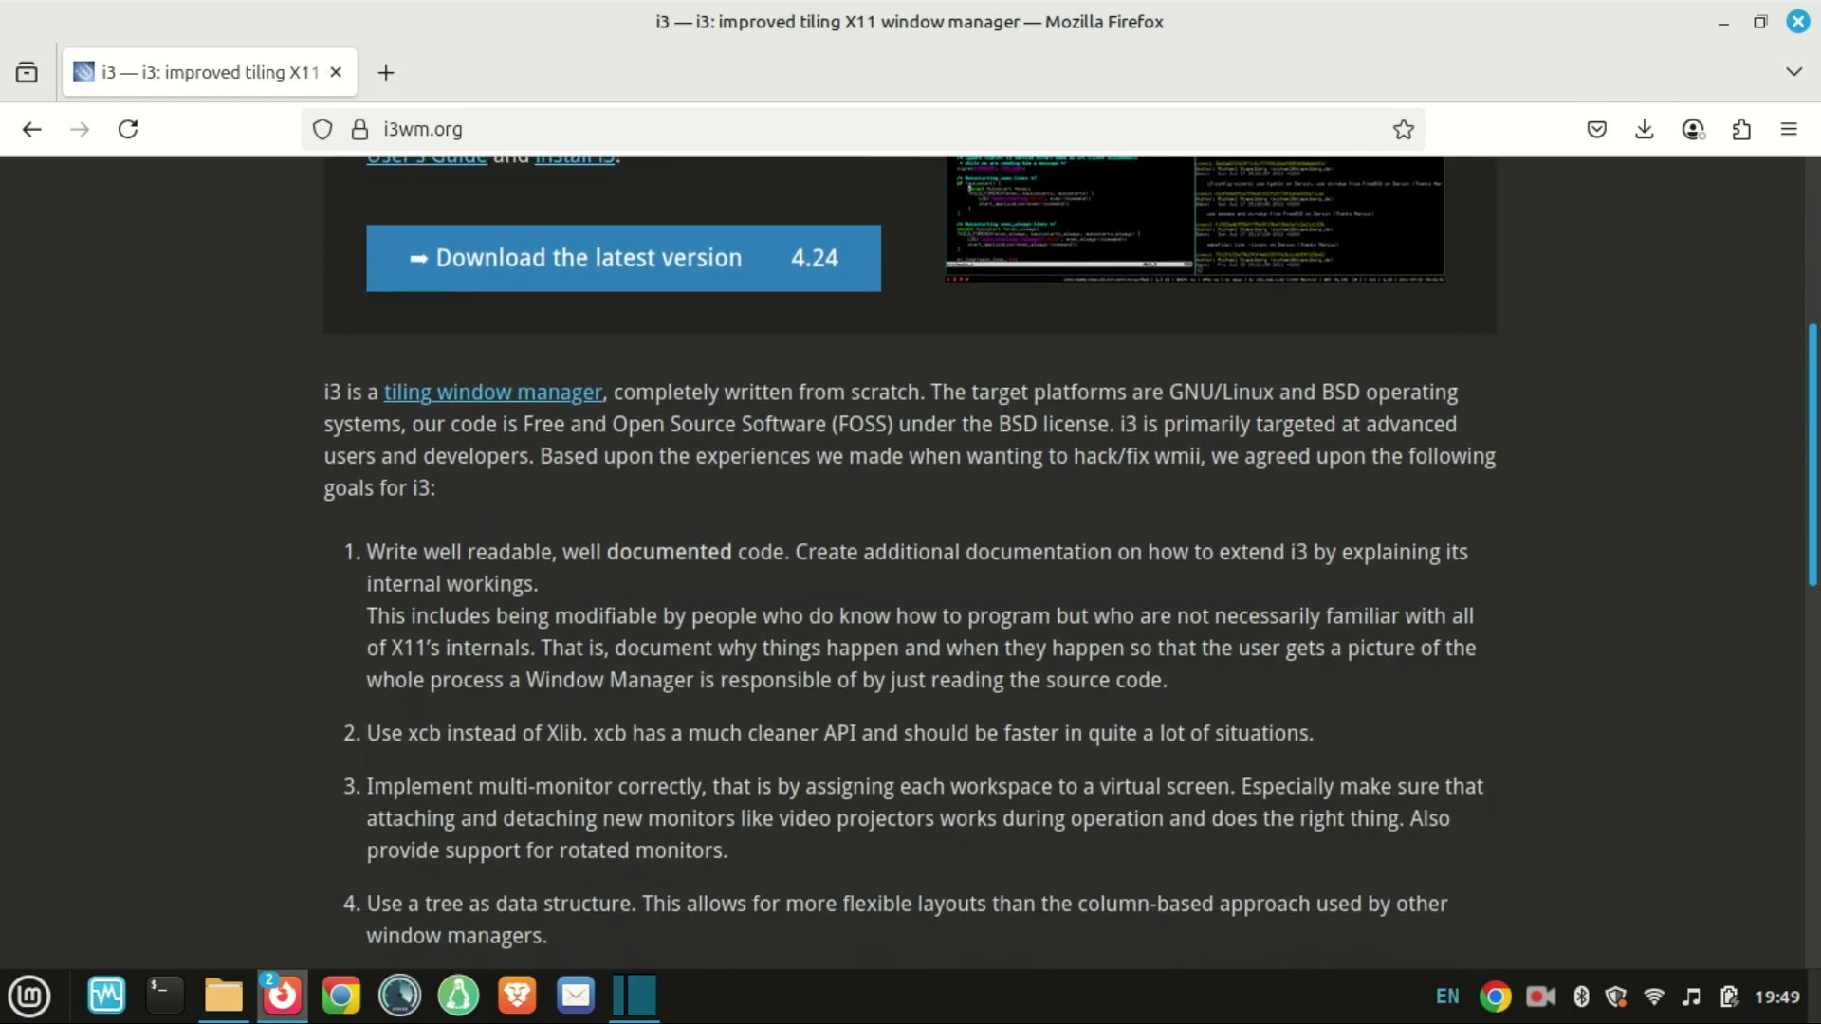
scroll(1816, 432, "down", 2)
scroll(1815, 433, "down", 6)
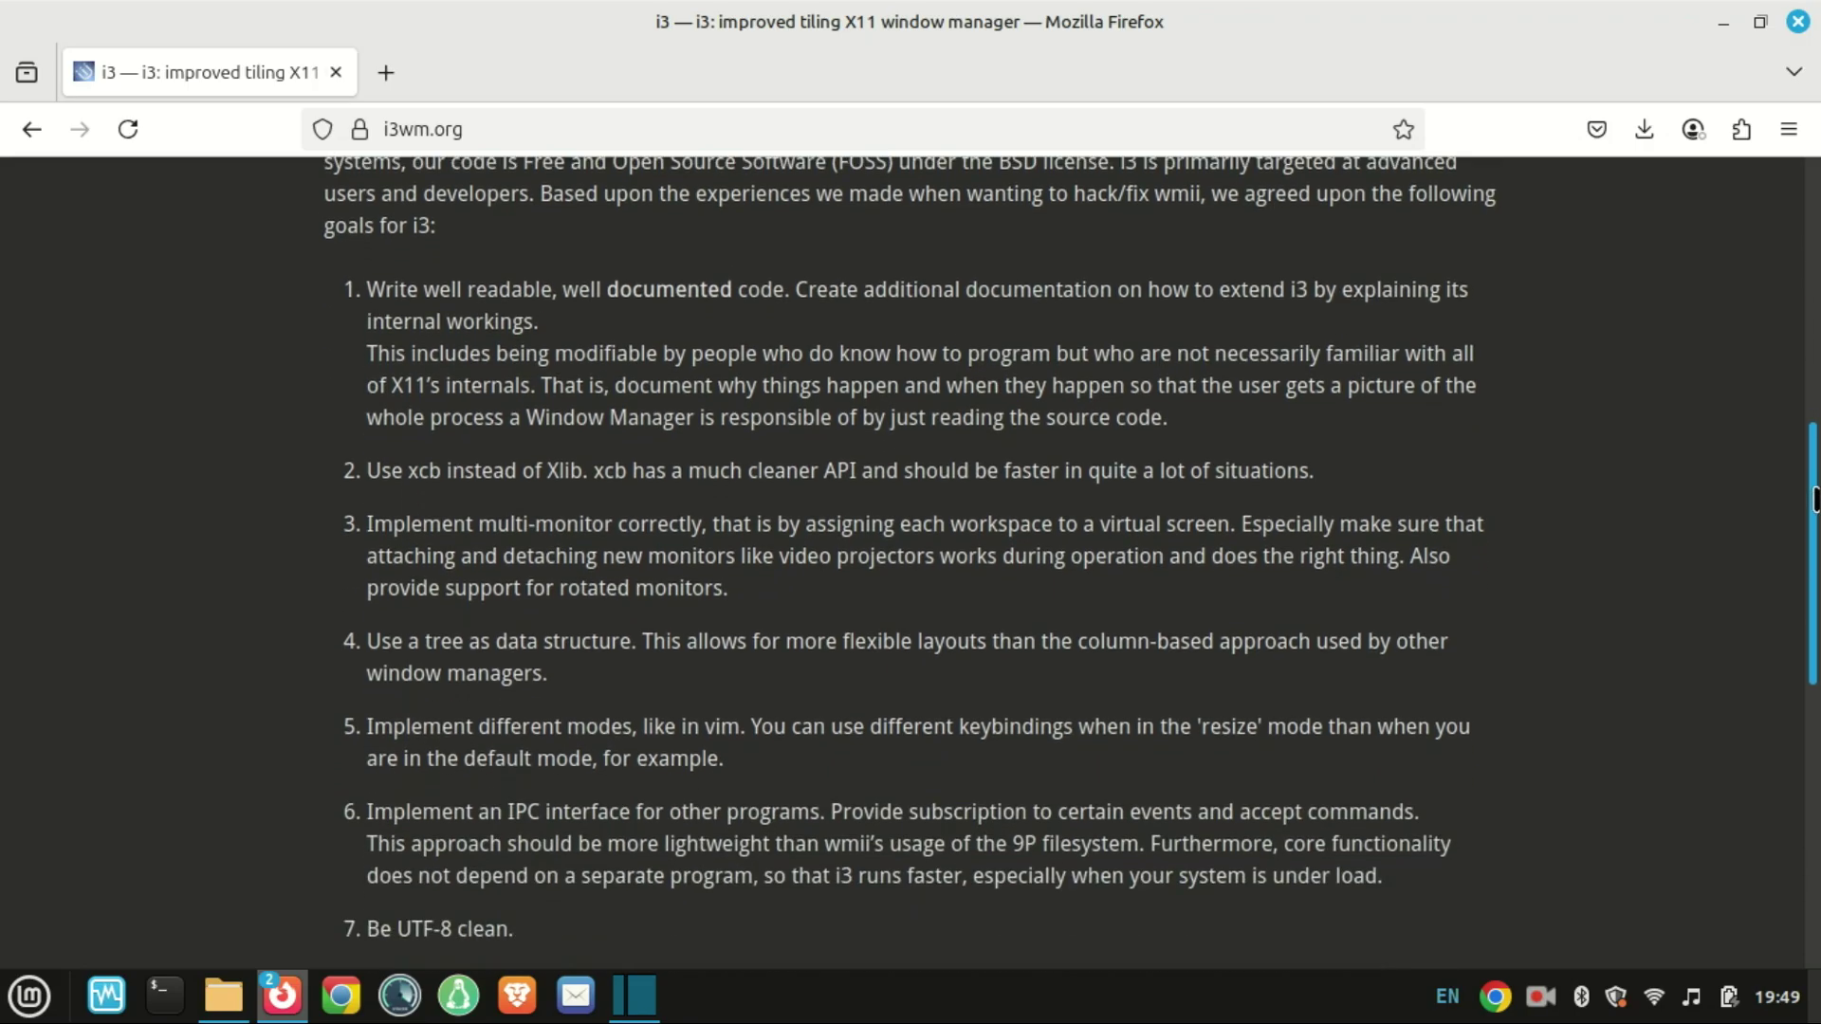
scroll(1813, 616, "down", 6)
left_click_drag(1811, 683, 1811, 228)
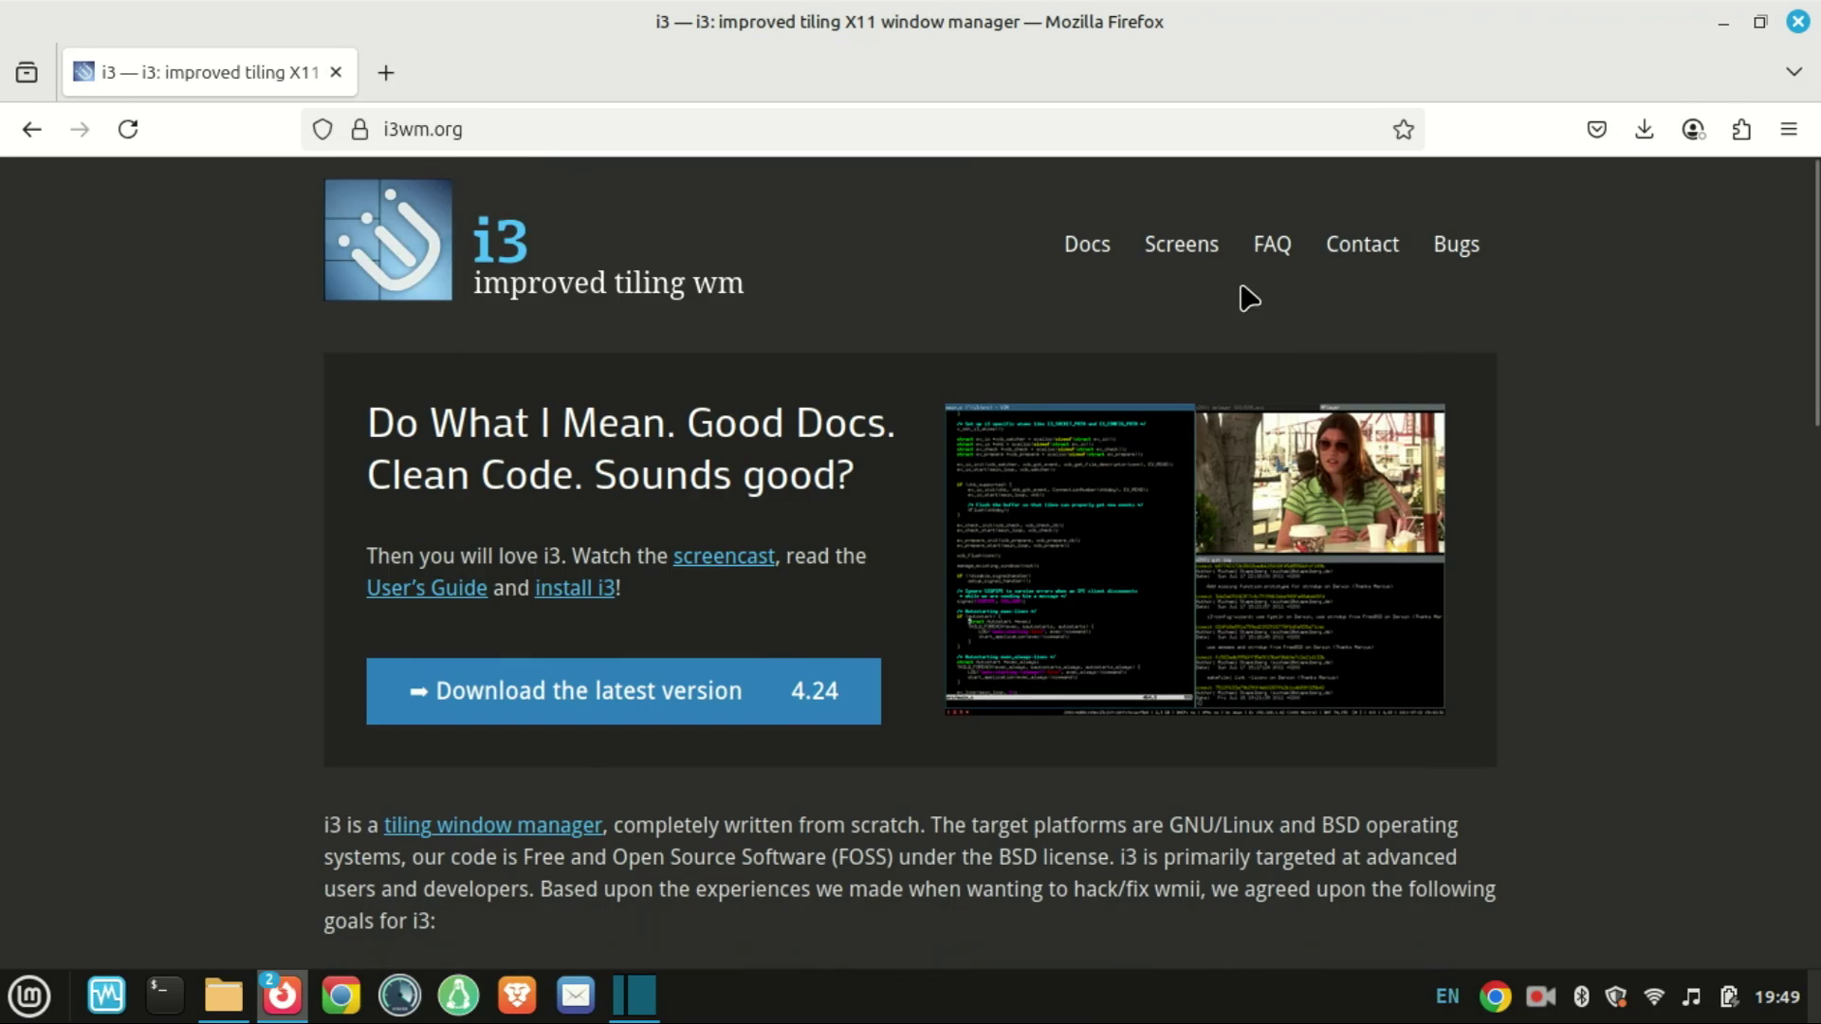
- Go to the i3 Screens page and scroll down to the Screenshots gallery
left_click(1181, 258)
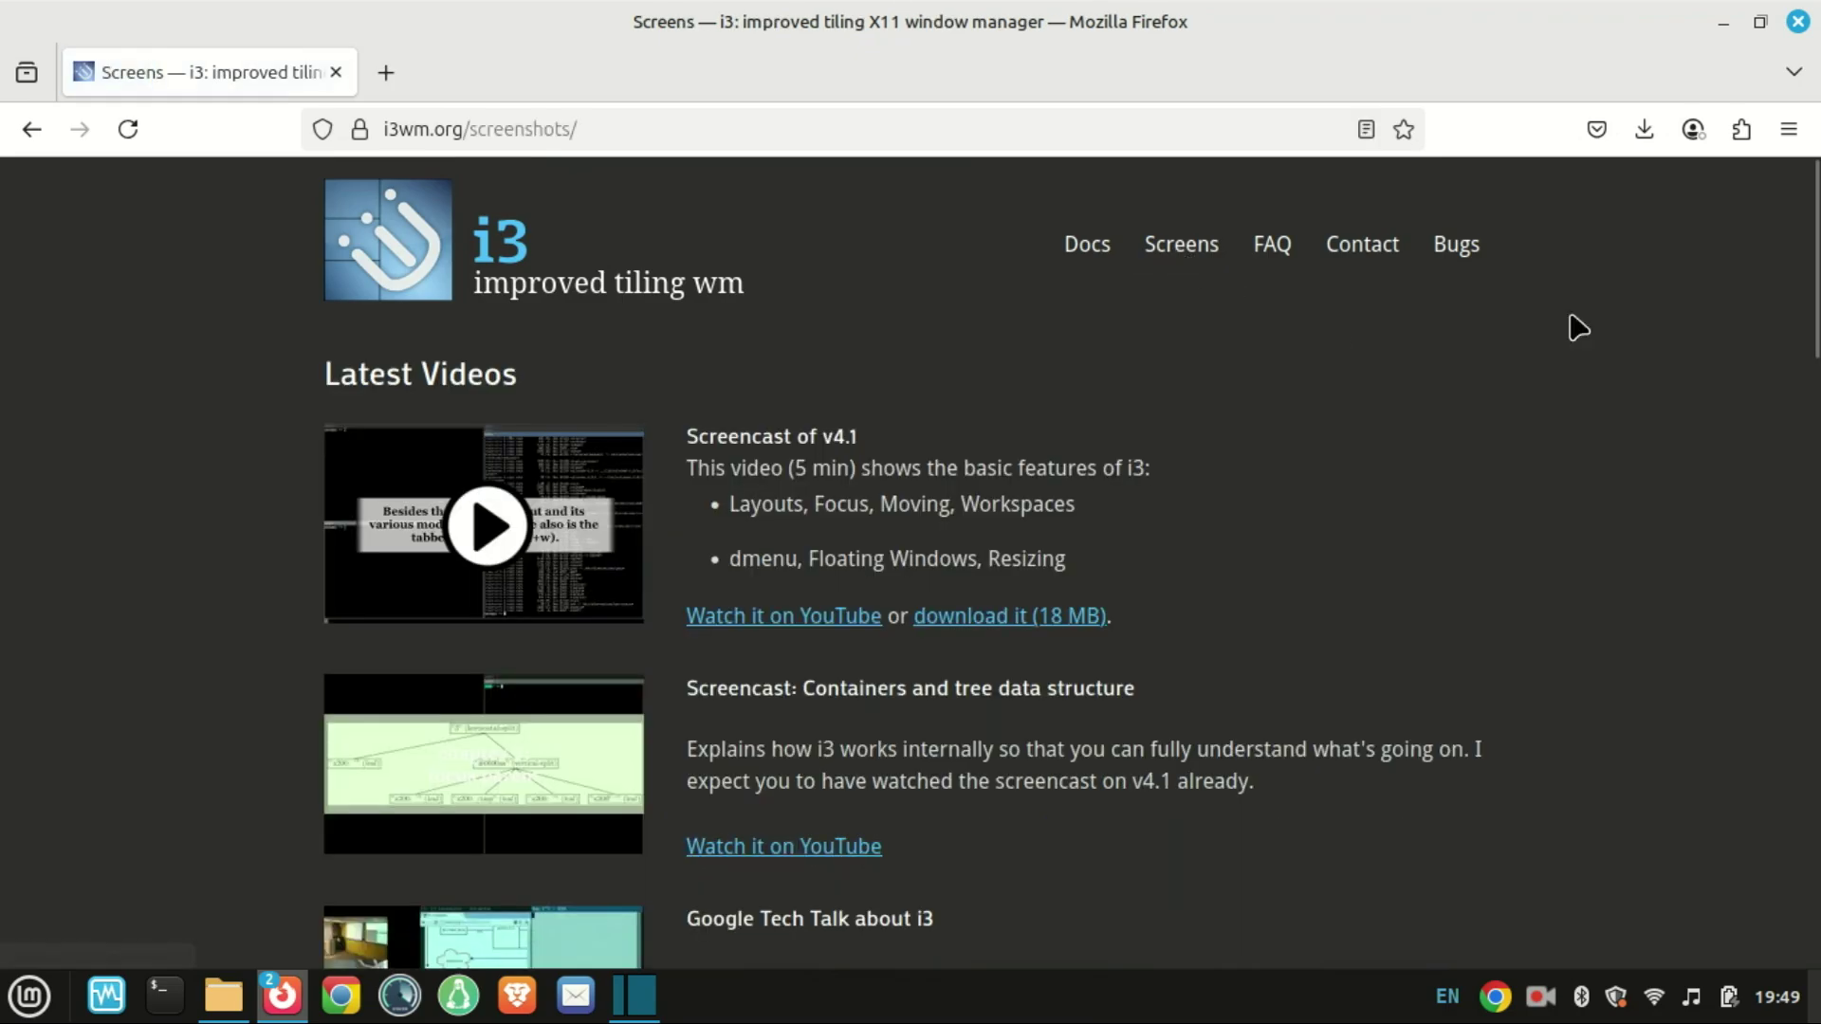
scroll(1813, 296, "down", 2)
scroll(1813, 295, "down", 5)
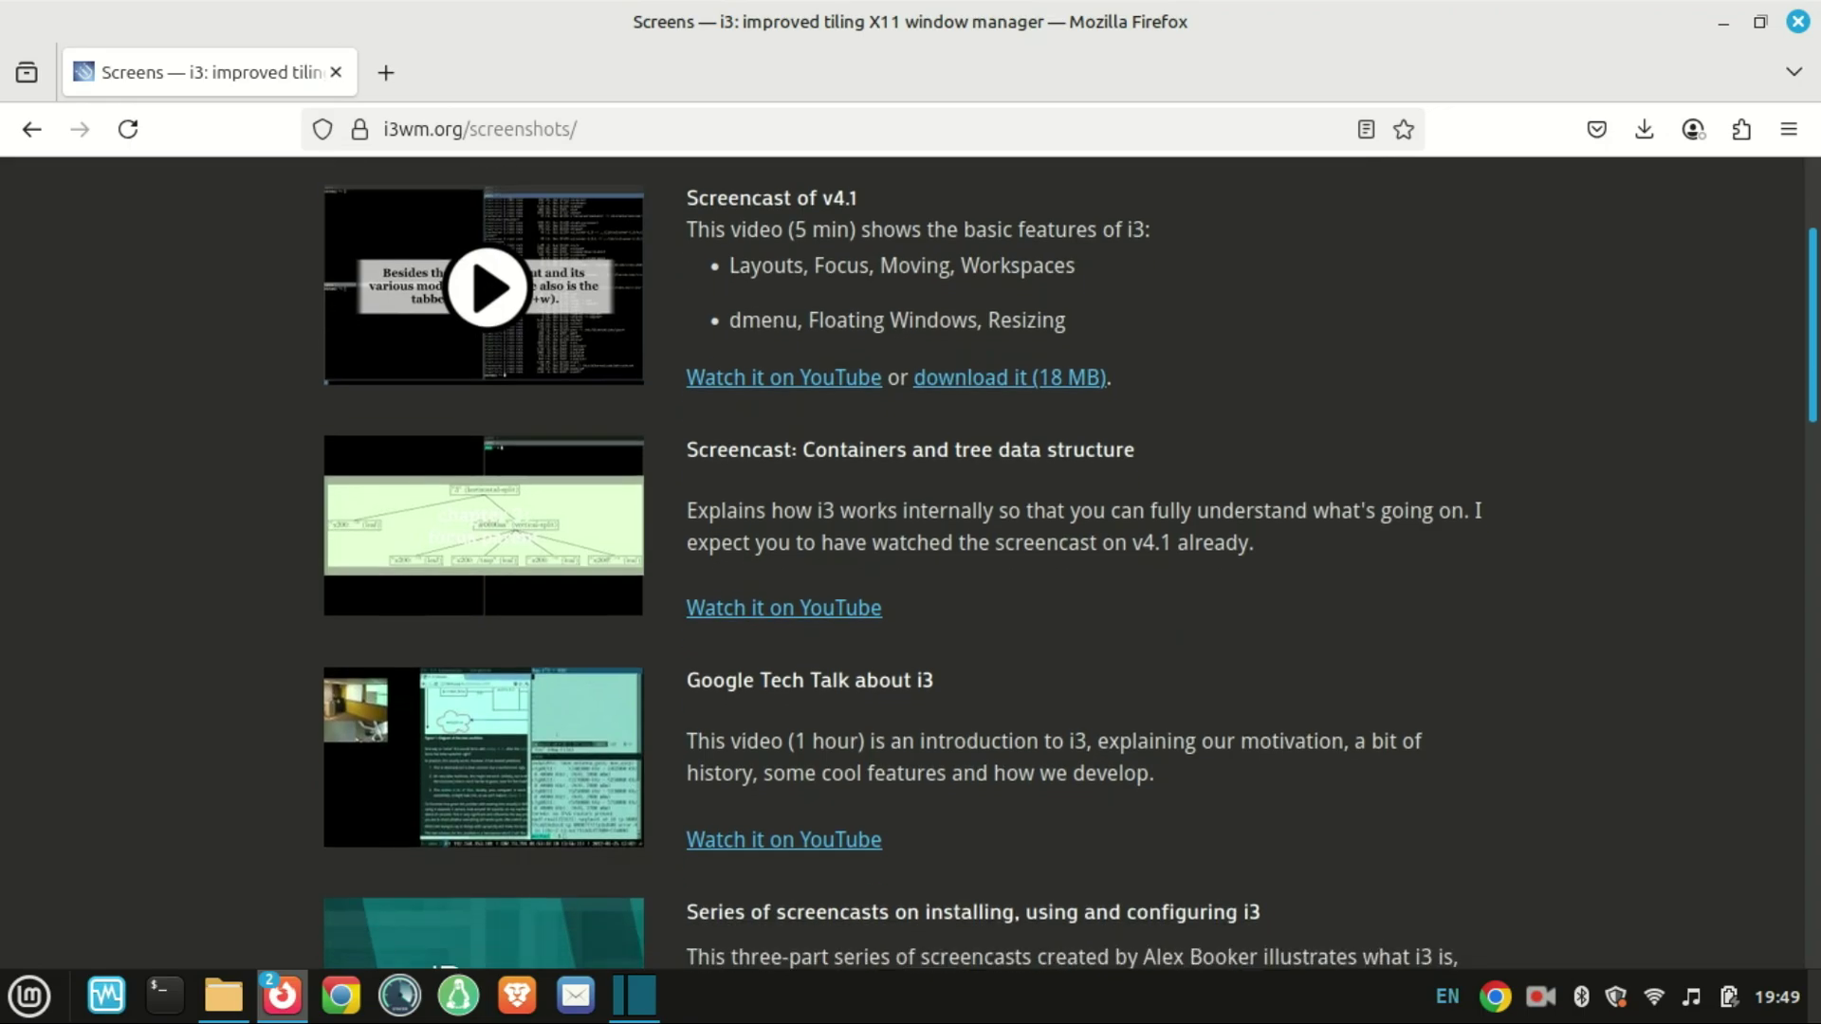
scroll(1813, 370, "down", 10)
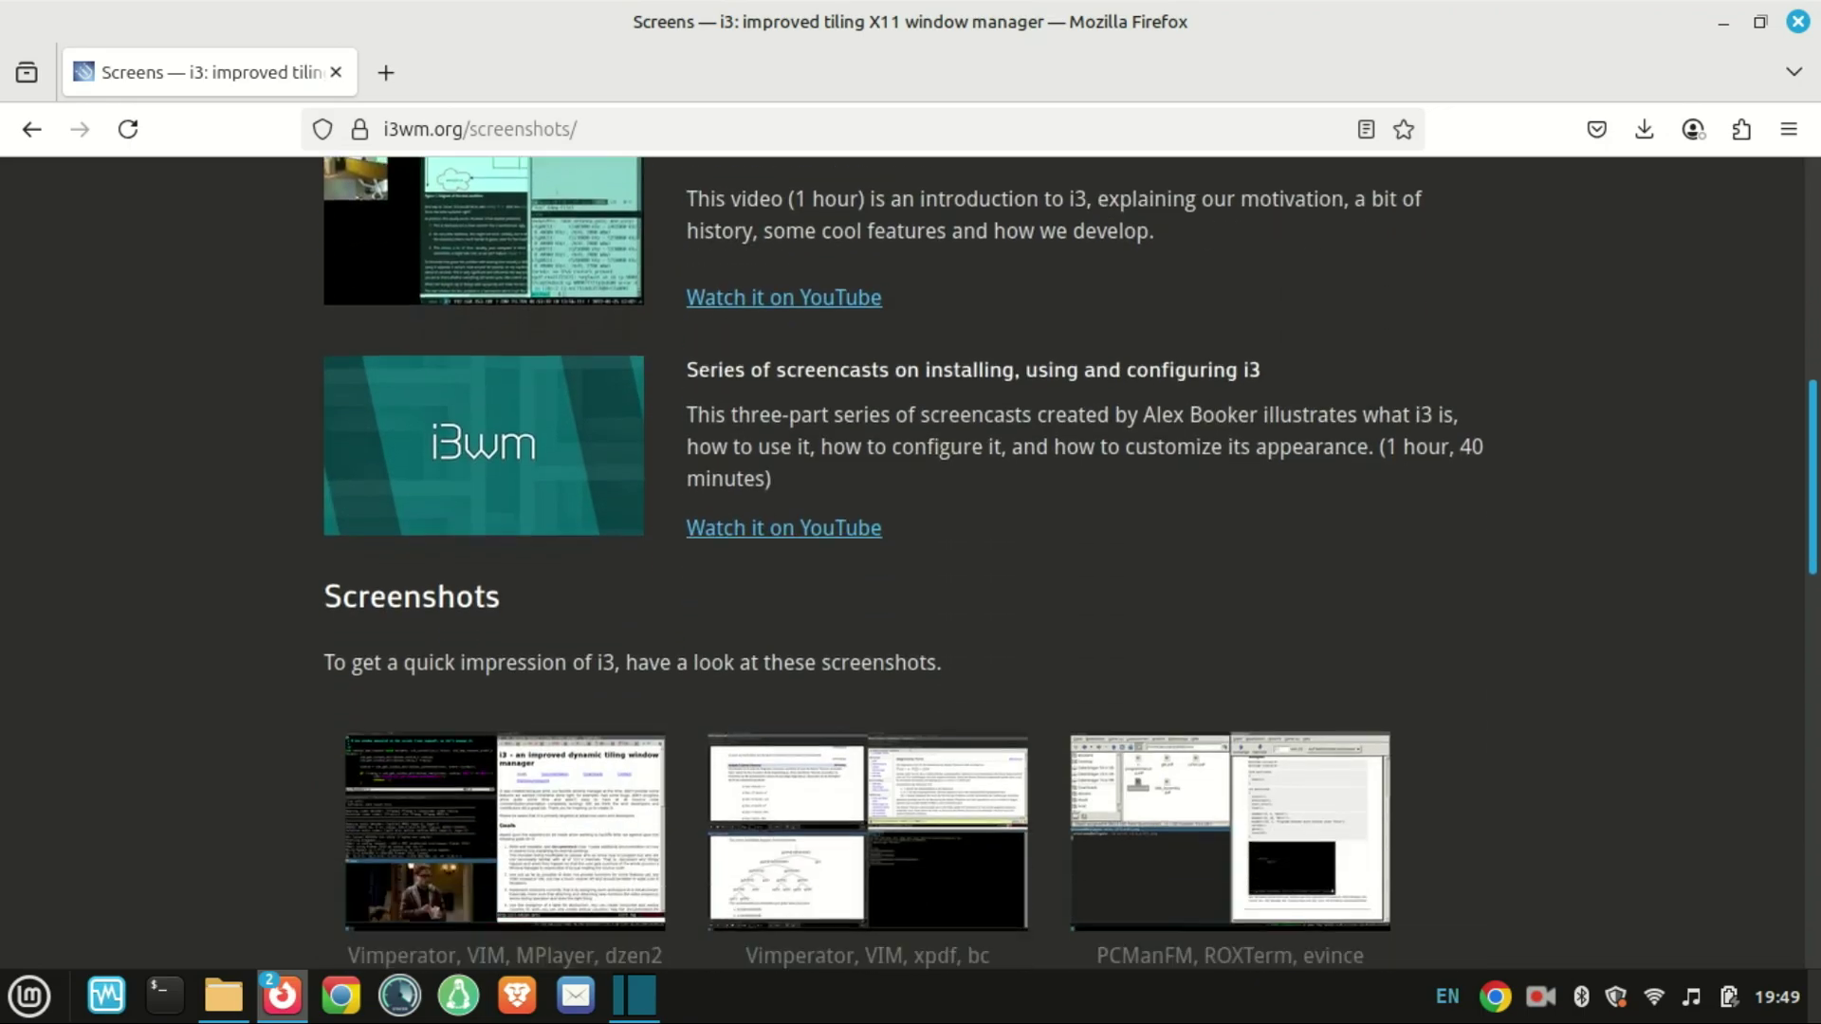
scroll(1813, 474, "down", 3)
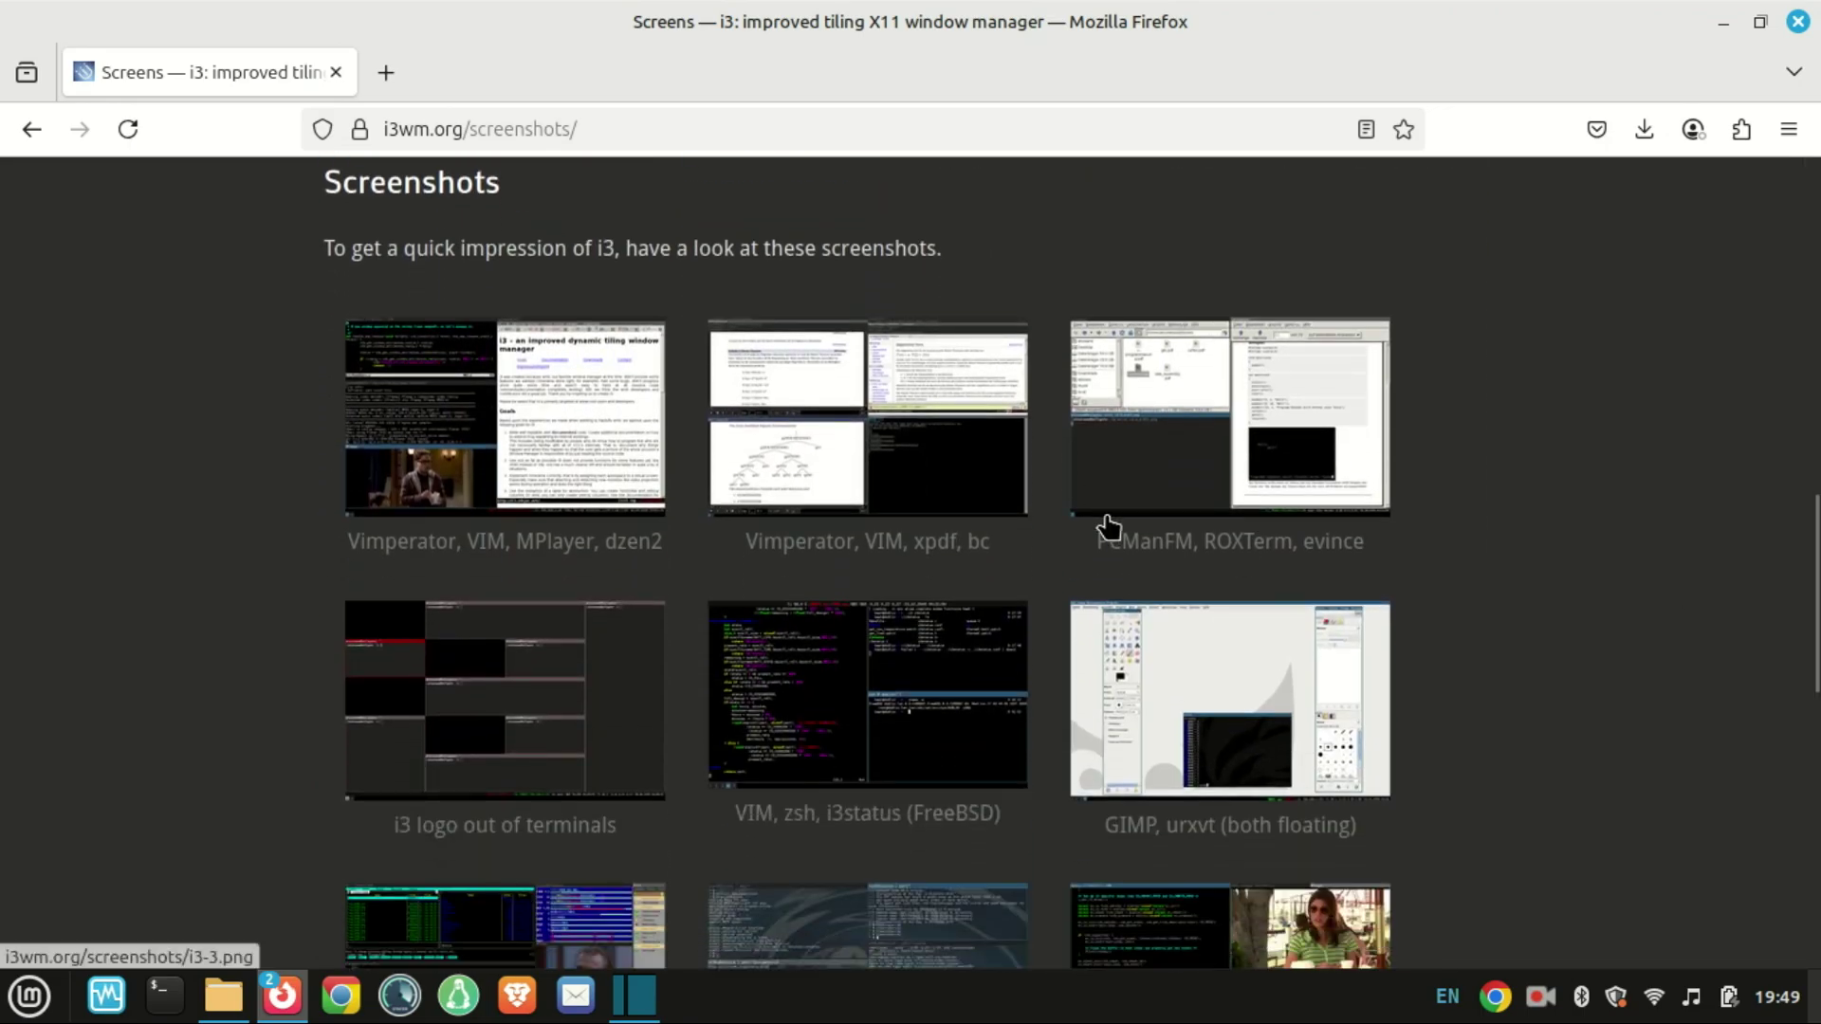
- Enlarge the first i3 screenshot and page forward through six more gallery images
left_click(451, 441)
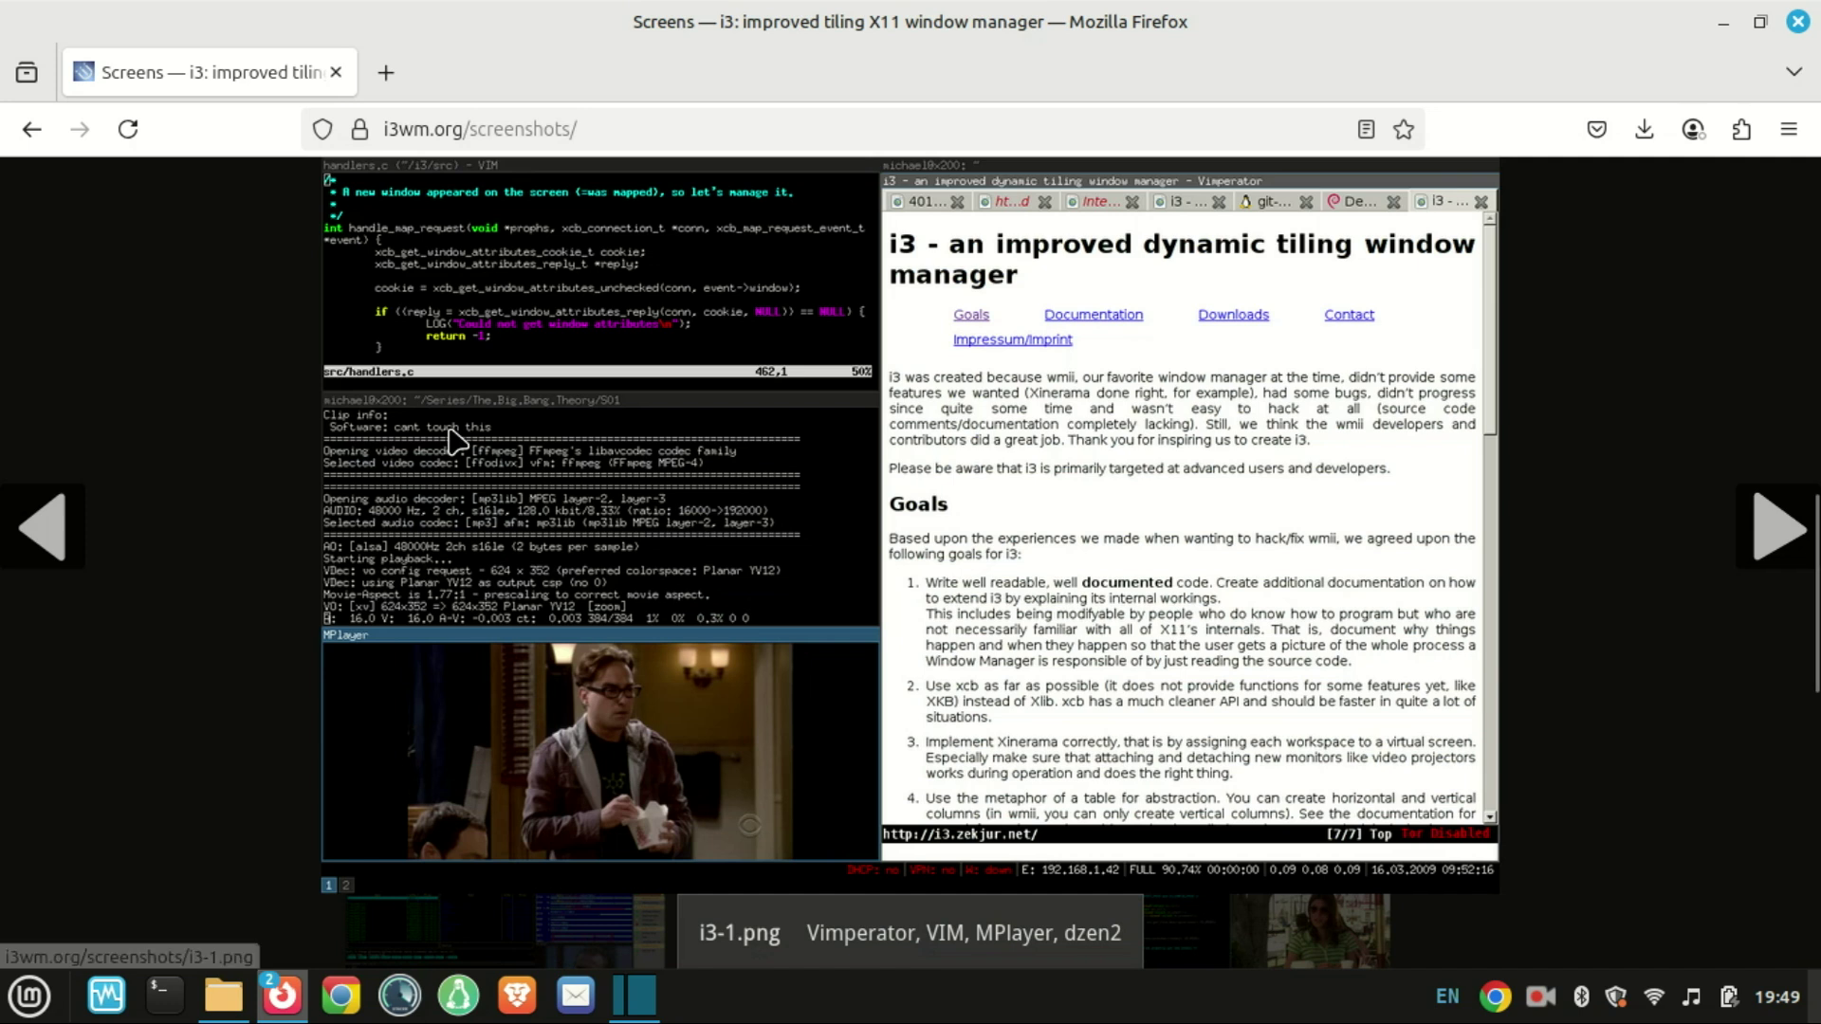
left_click(1776, 540)
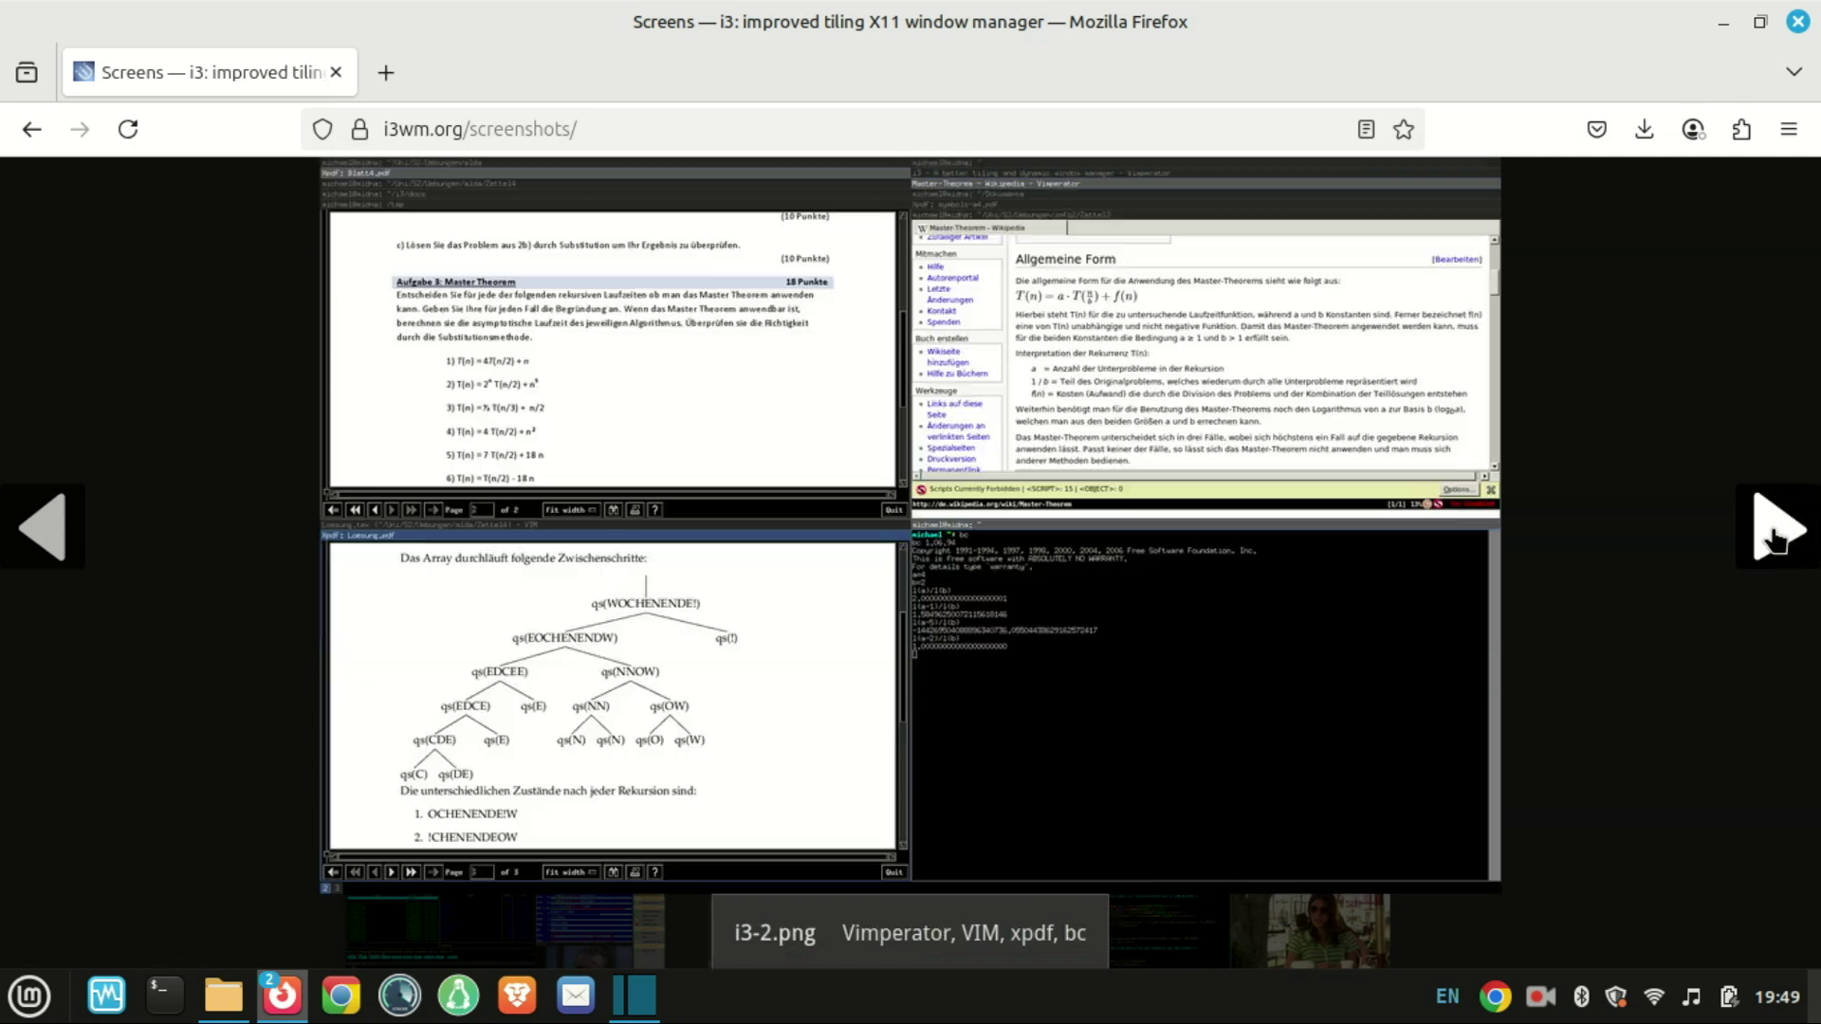
left_click(1776, 540)
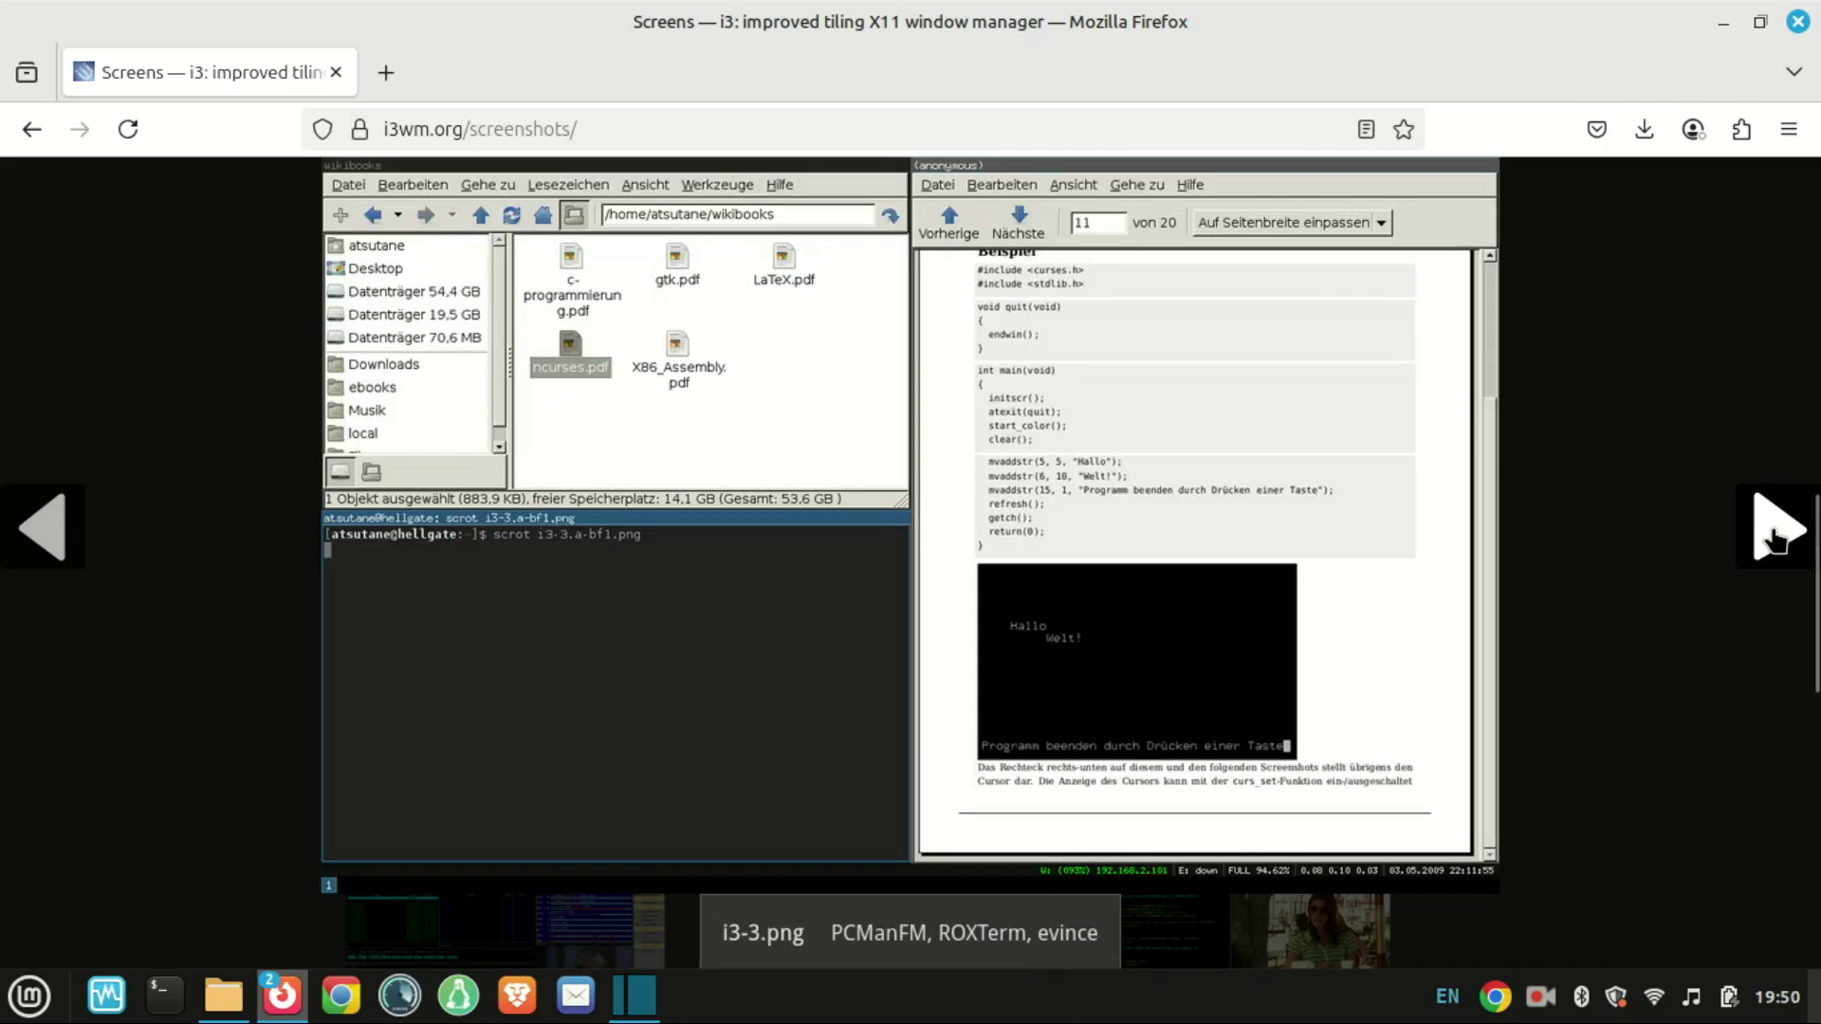
left_click(1776, 540)
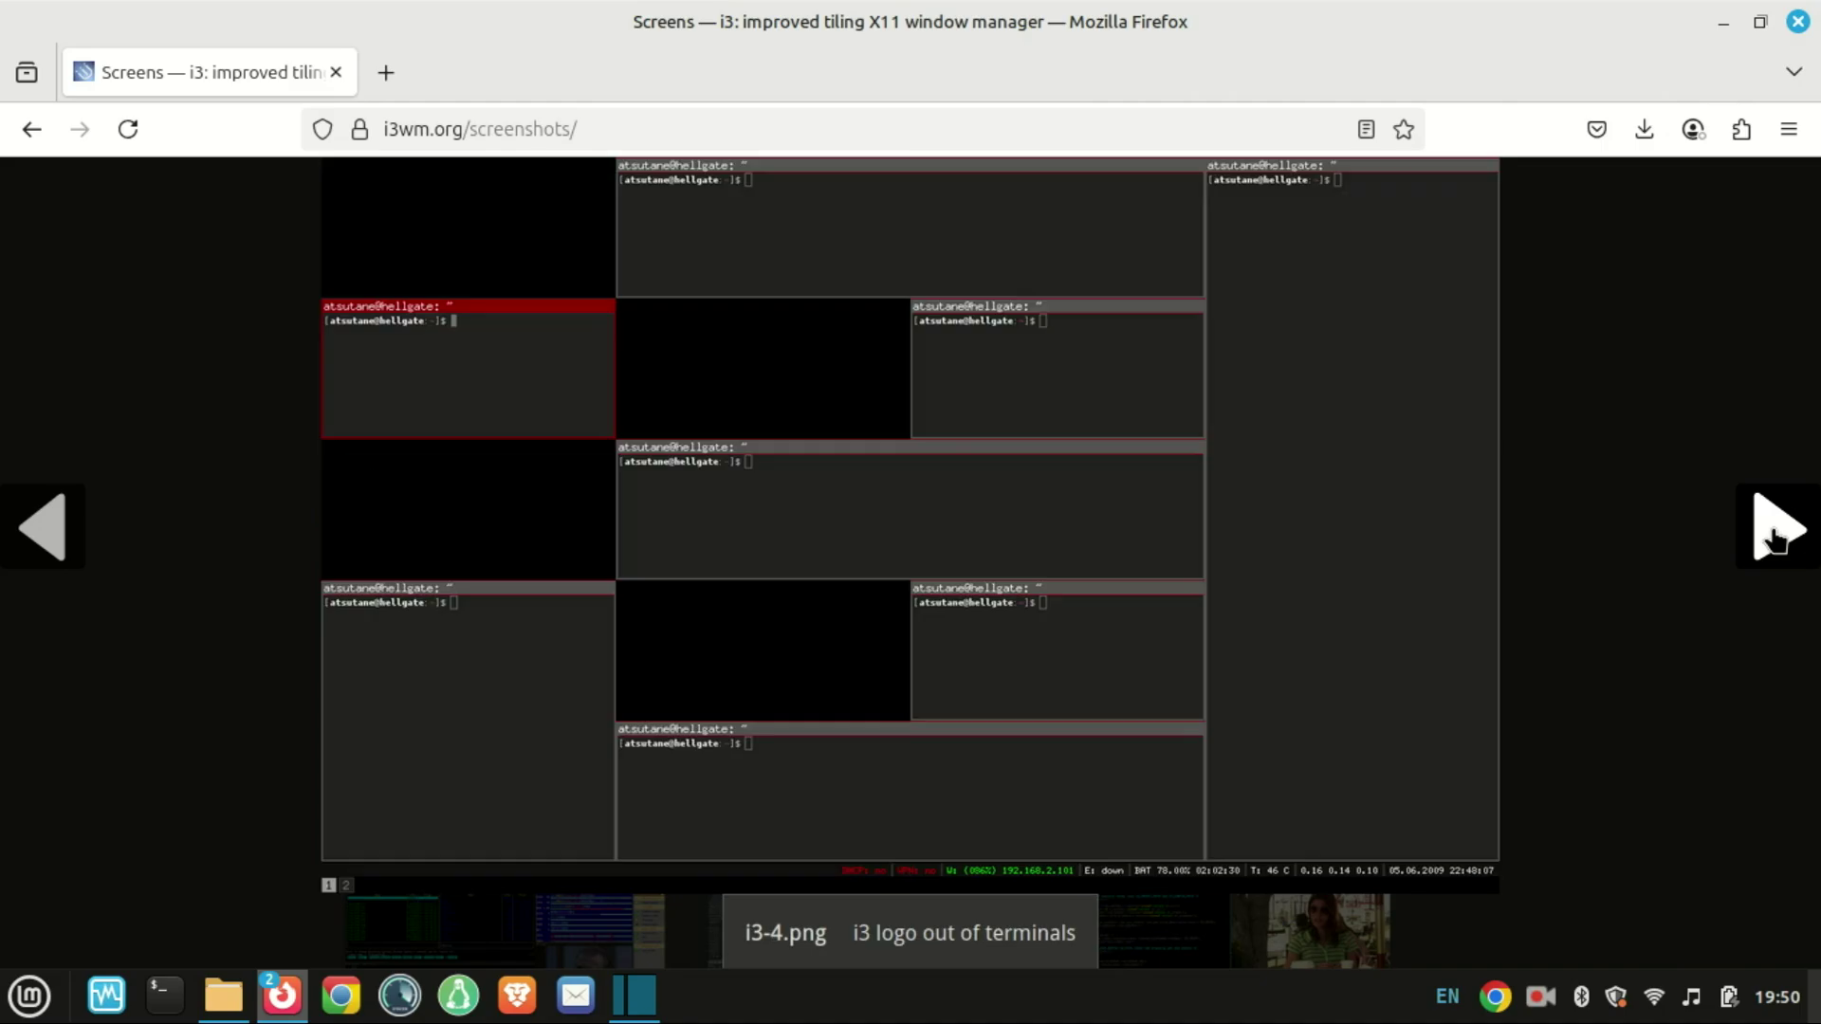
left_click(1776, 540)
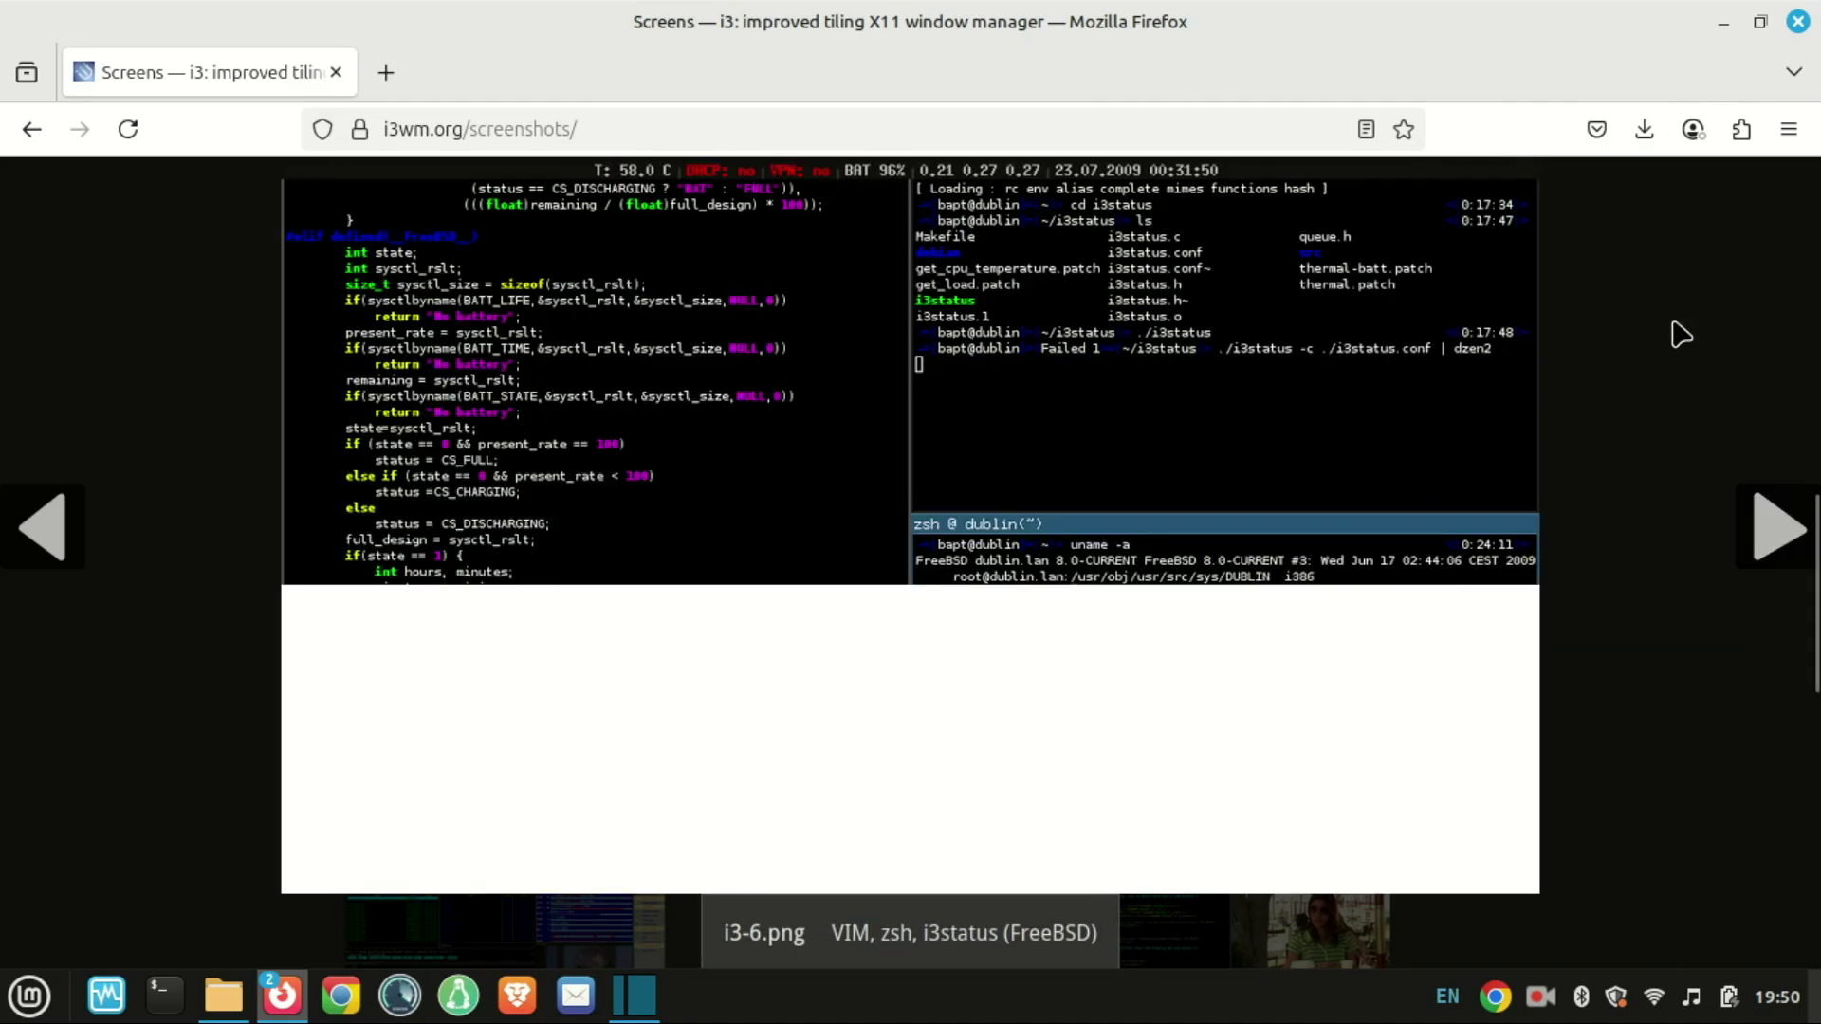
left_click(1770, 547)
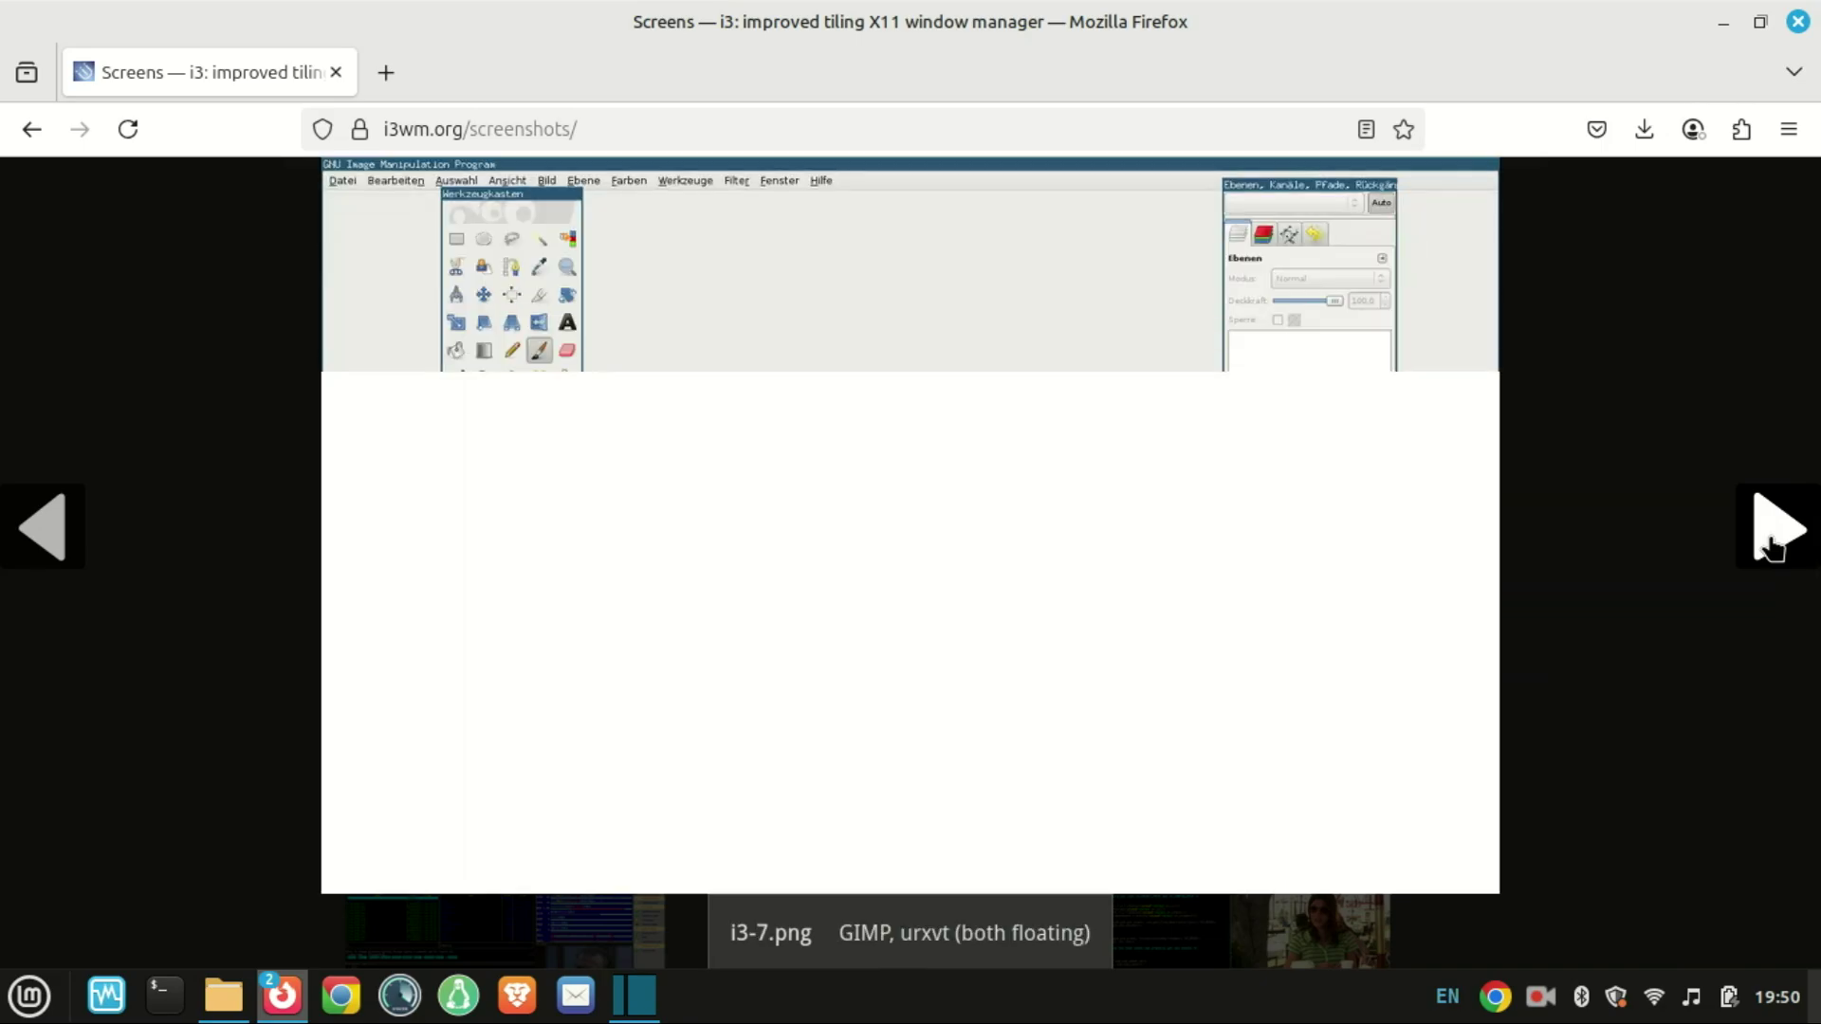
left_click(1770, 547)
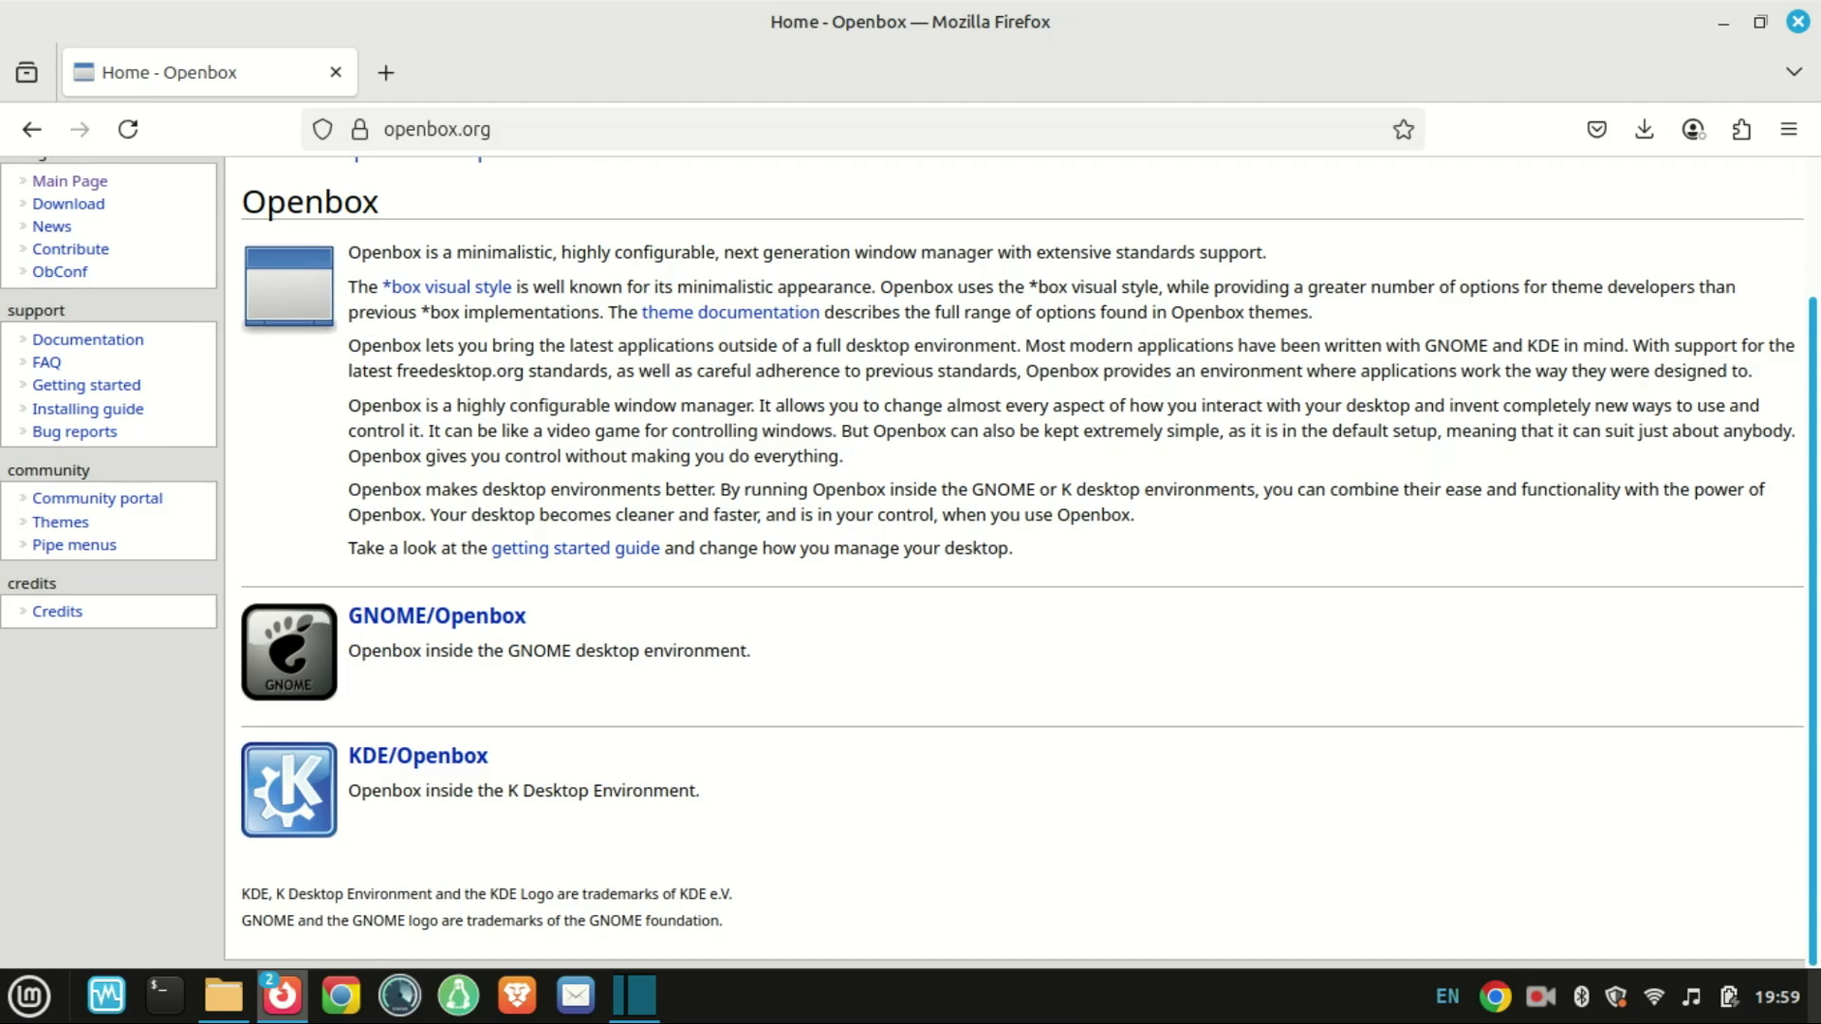
scroll(1802, 247, "up", 3)
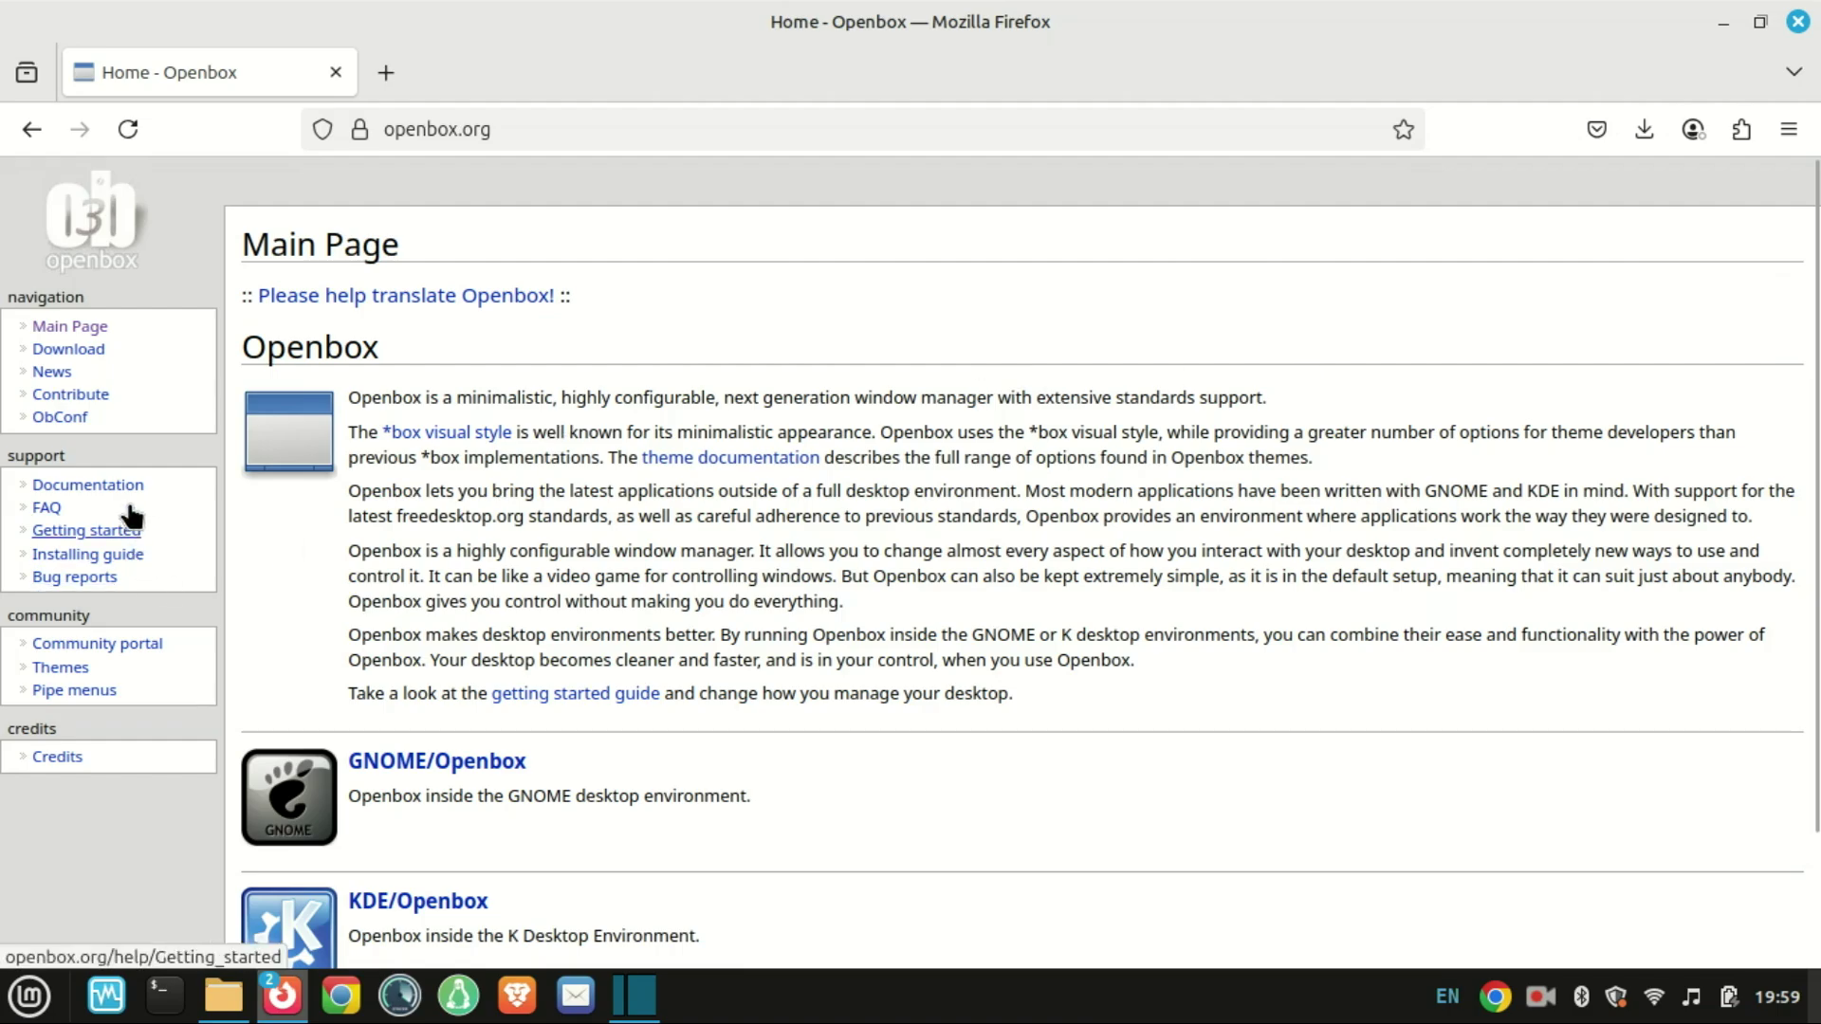
- Open Openbox's Help:Getting started page and scroll through the with/without-desktop sections
left_click(133, 533)
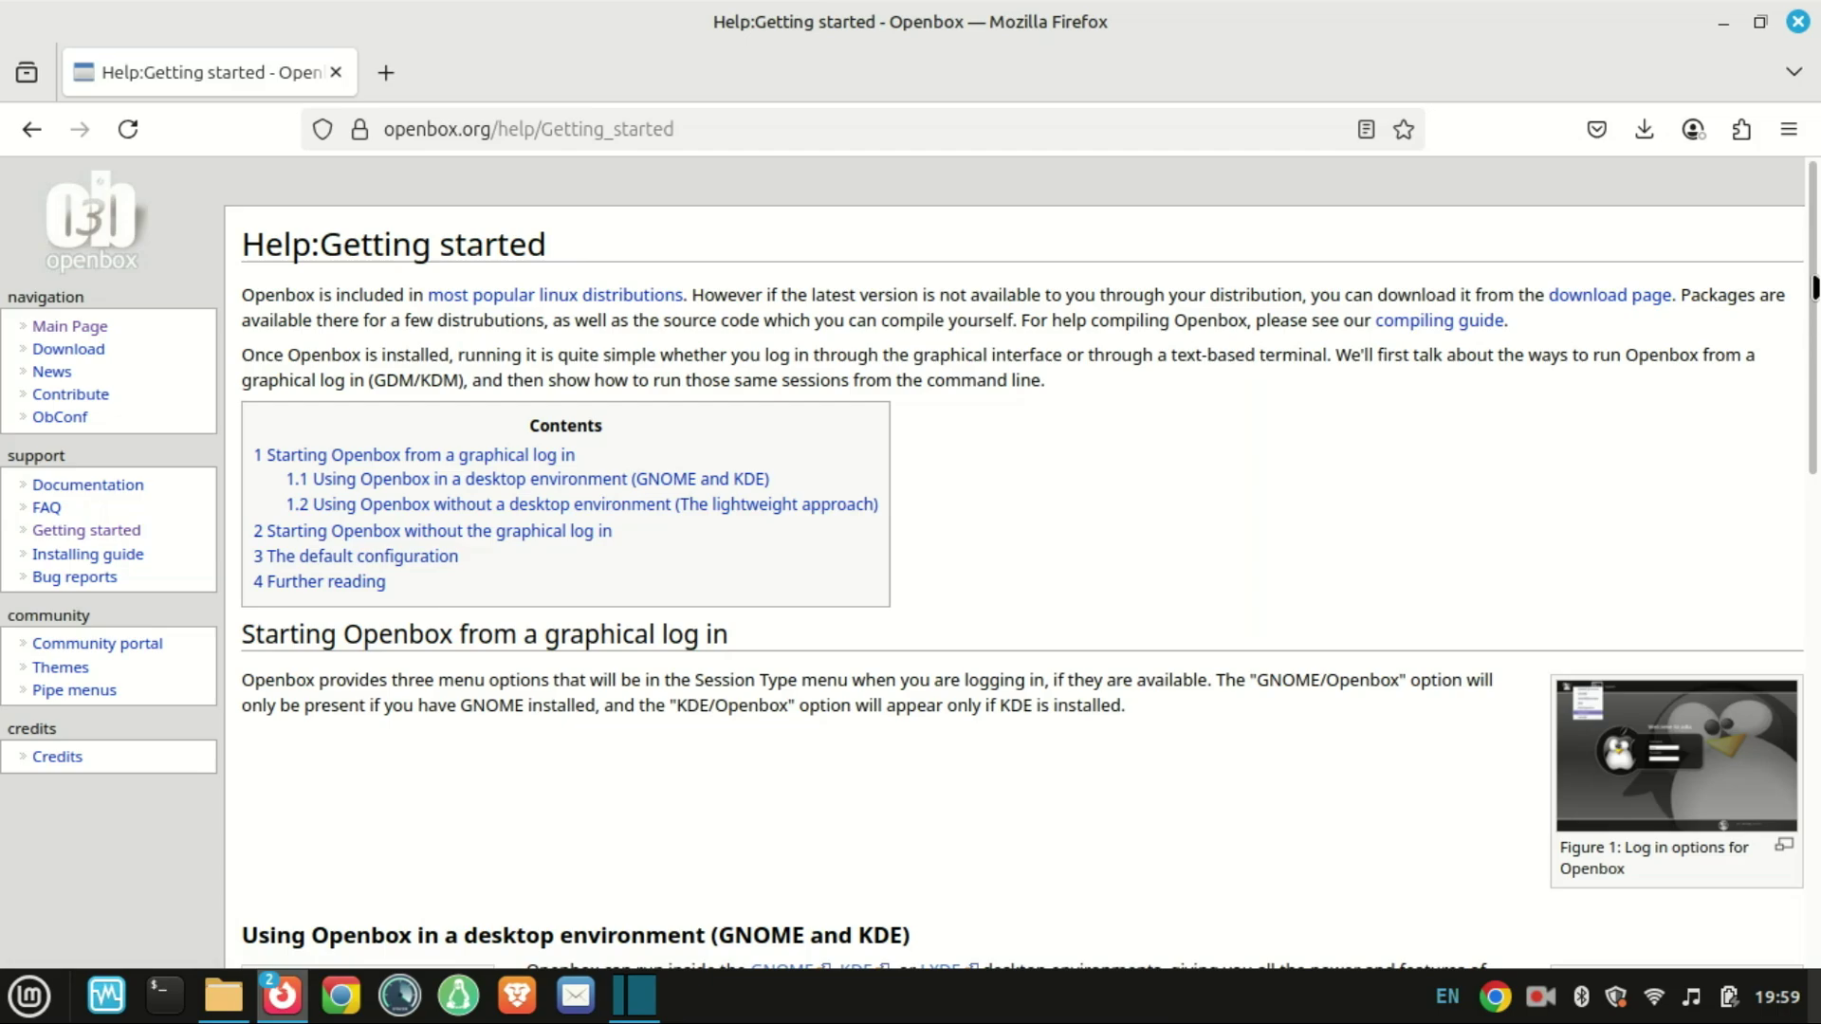
scroll(1812, 284, "down", 3)
scroll(1022, 563, "down", 6)
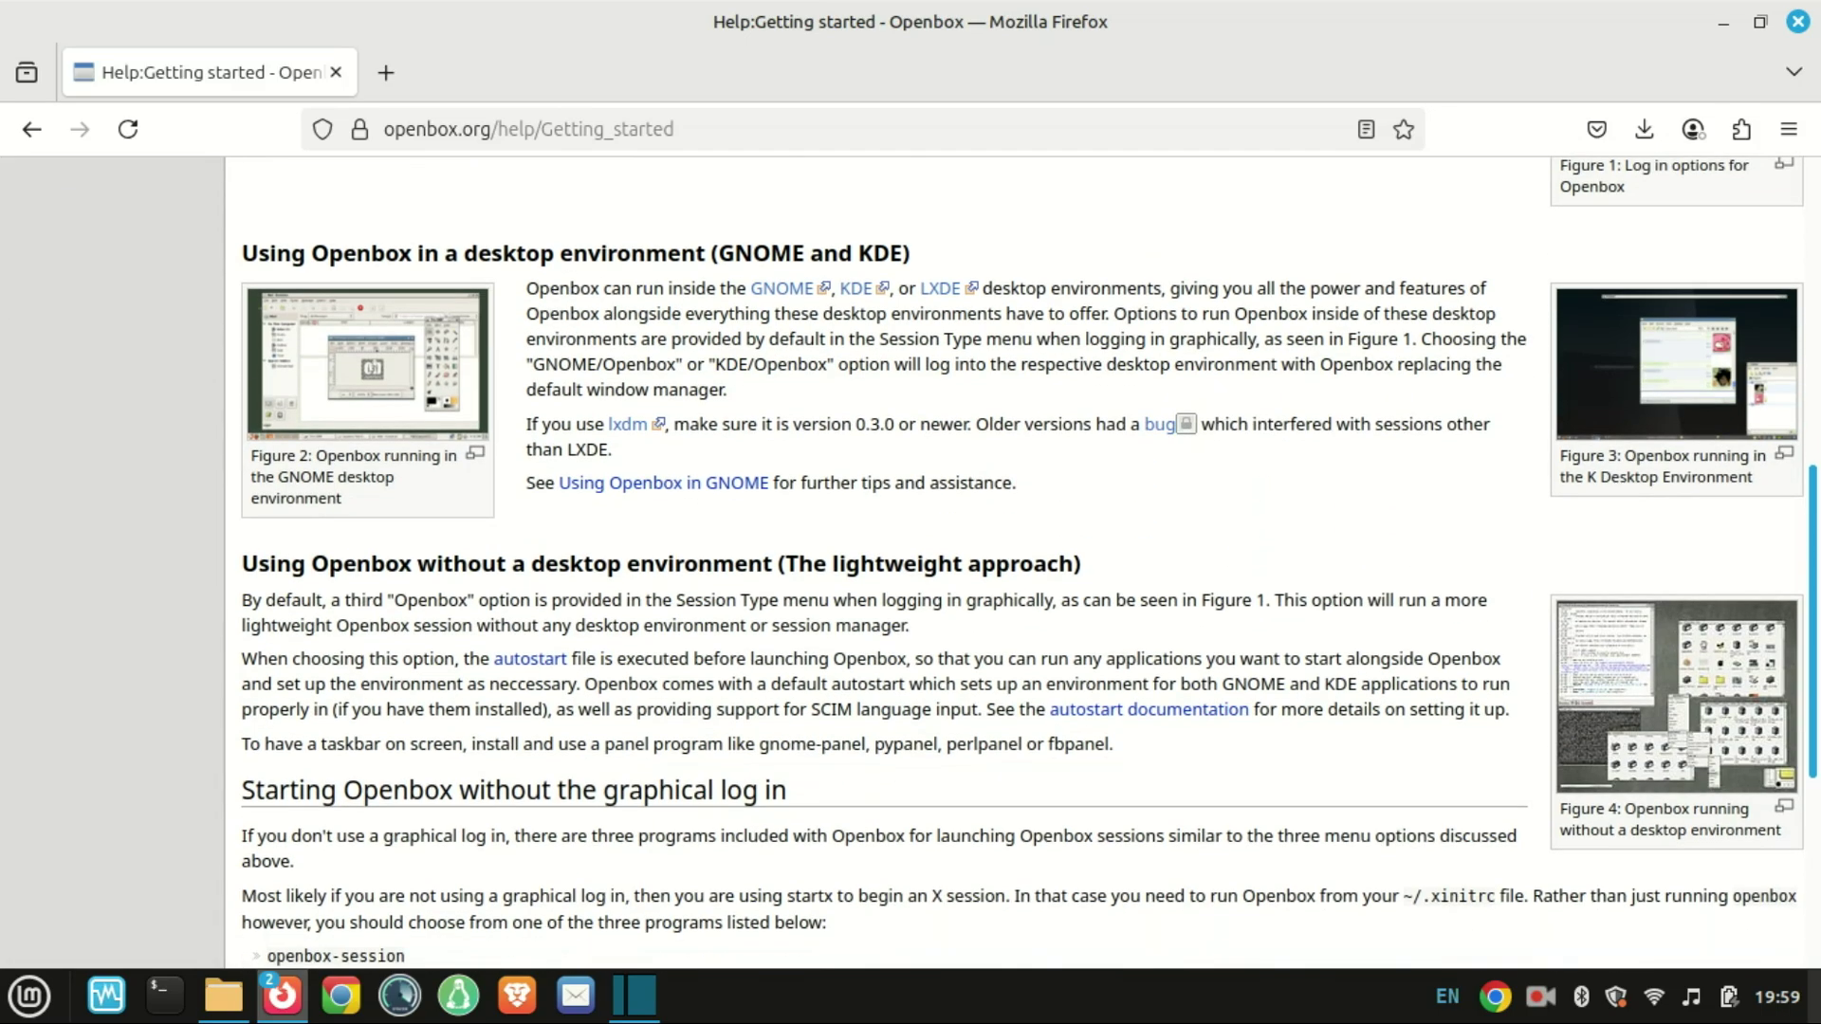
scroll(1028, 562, "down", 1)
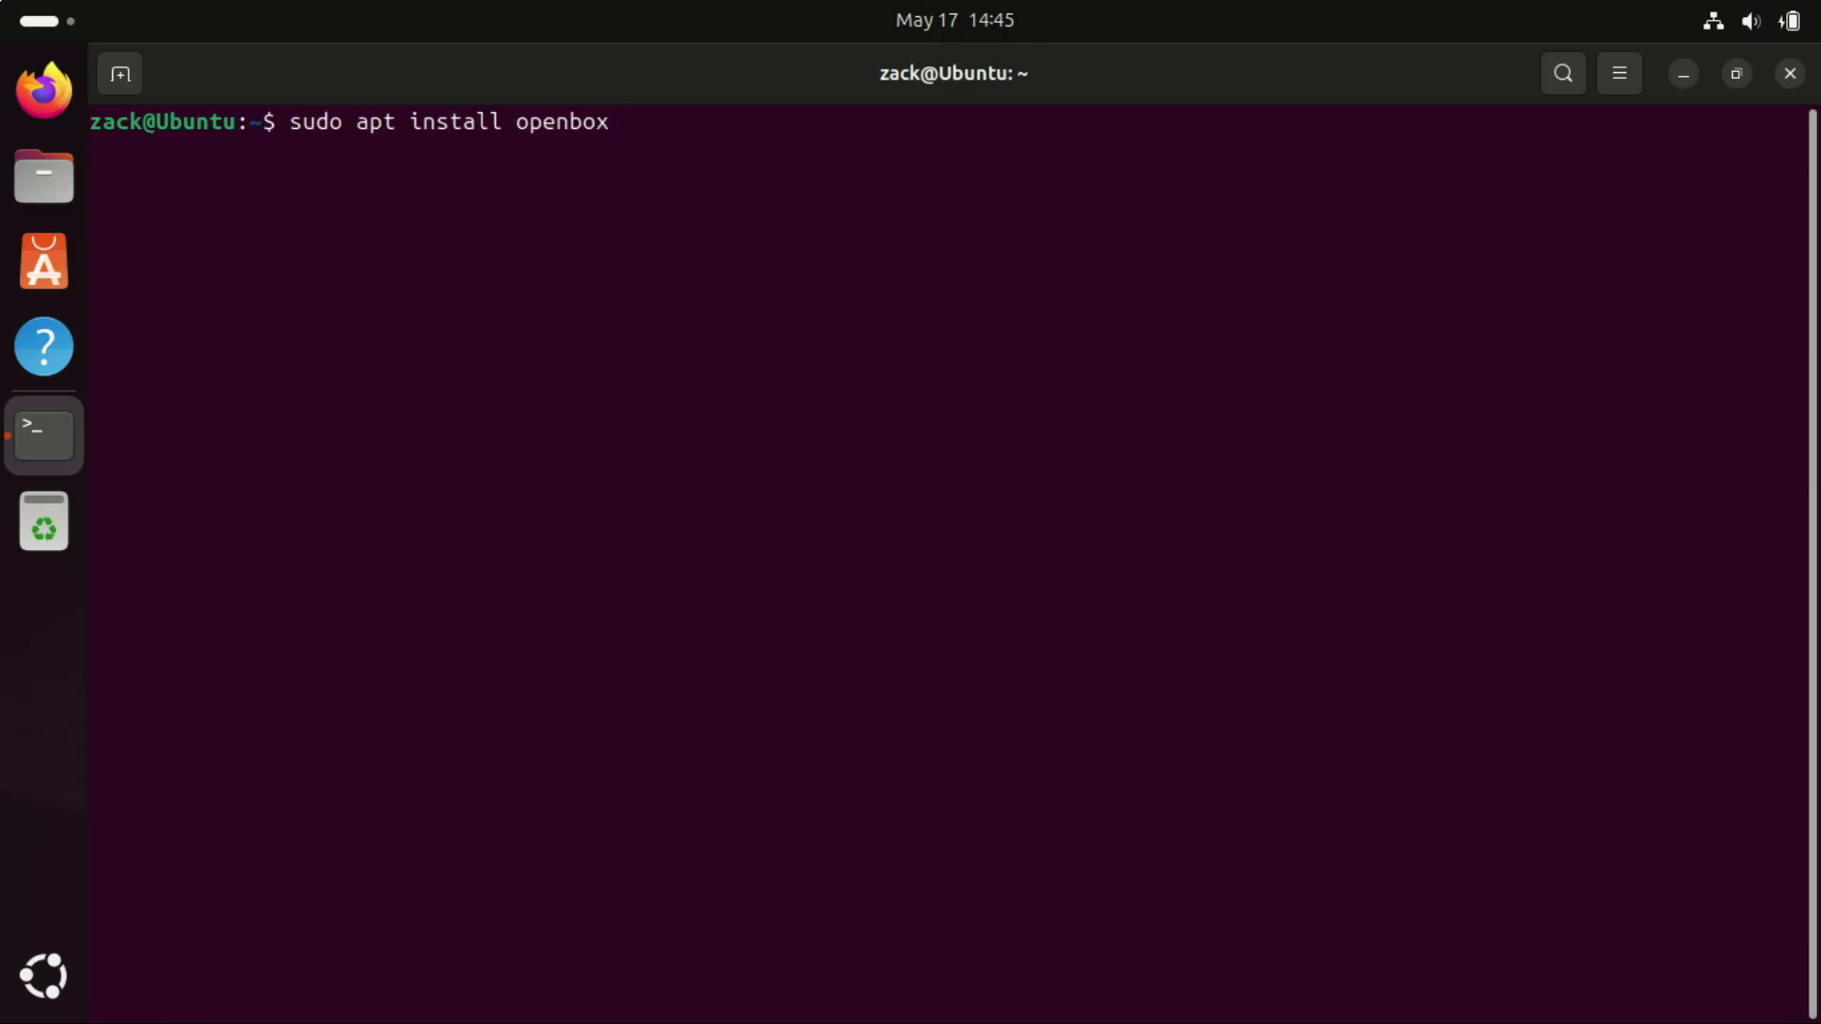
- Search the app grid for 'settings' and launch Settings on its Network page
left_click(42, 986)
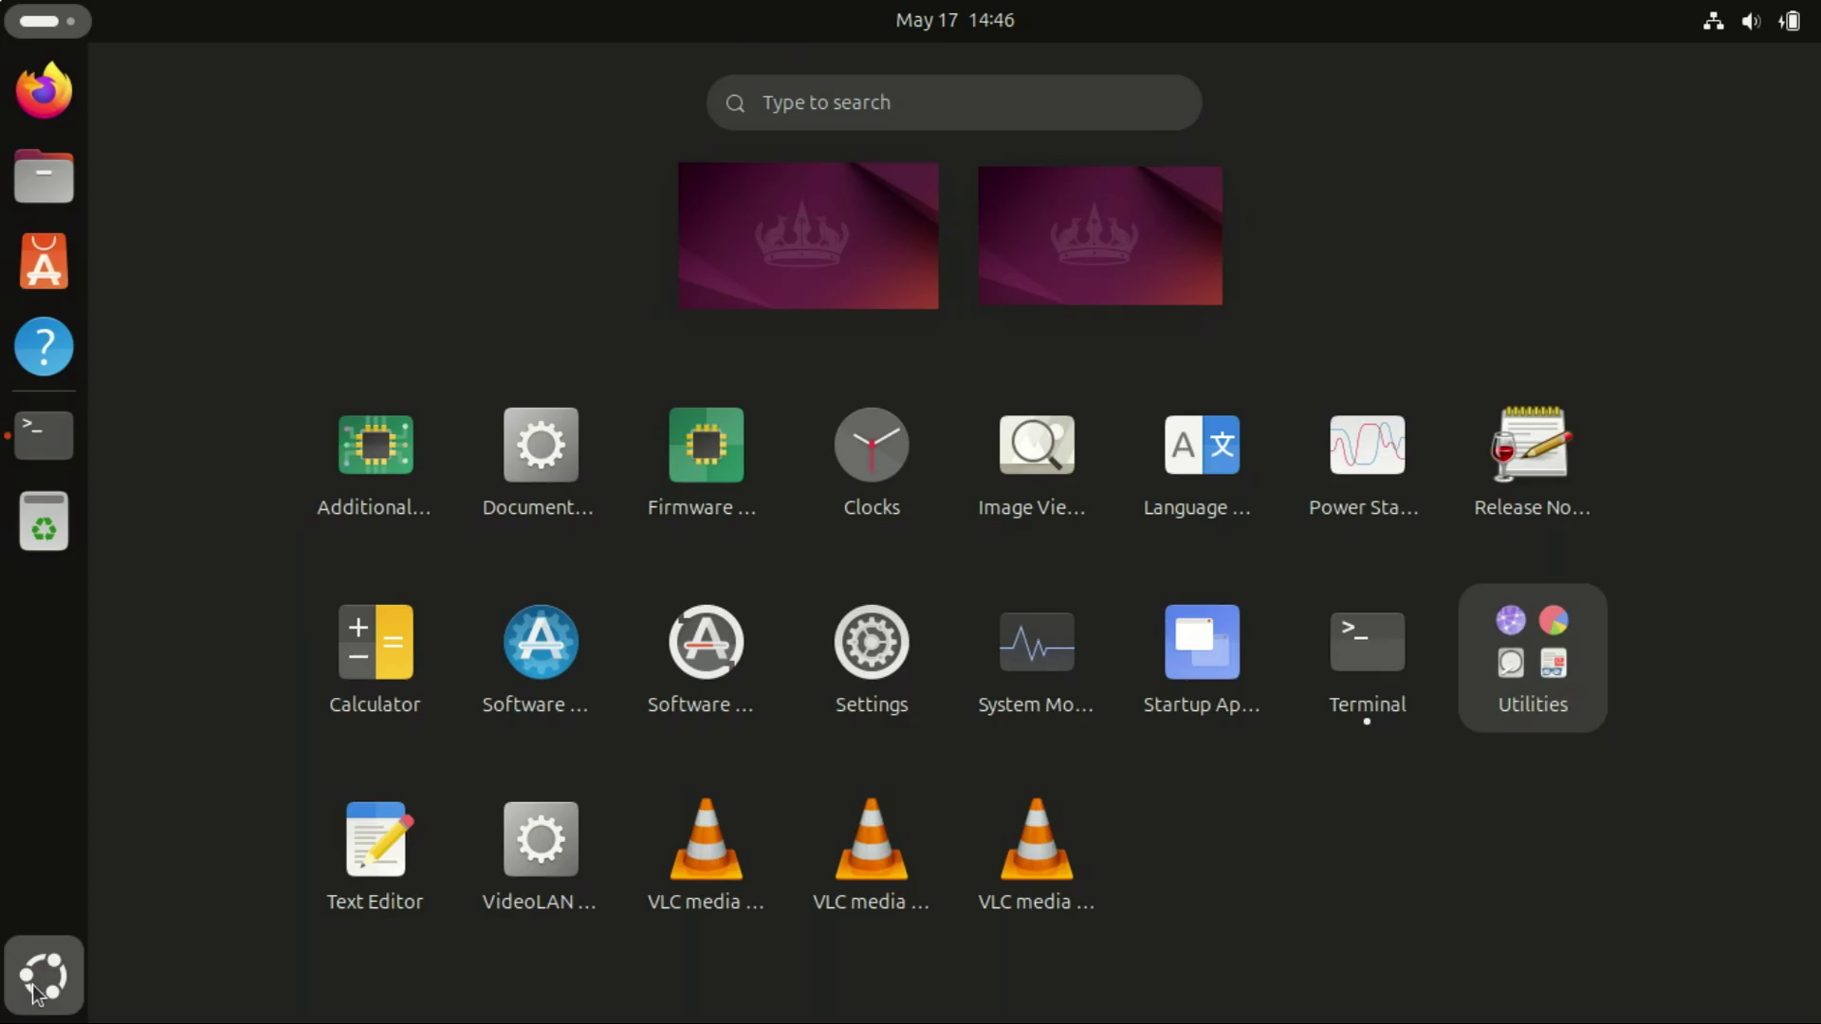
left_click(864, 100)
type("settings")
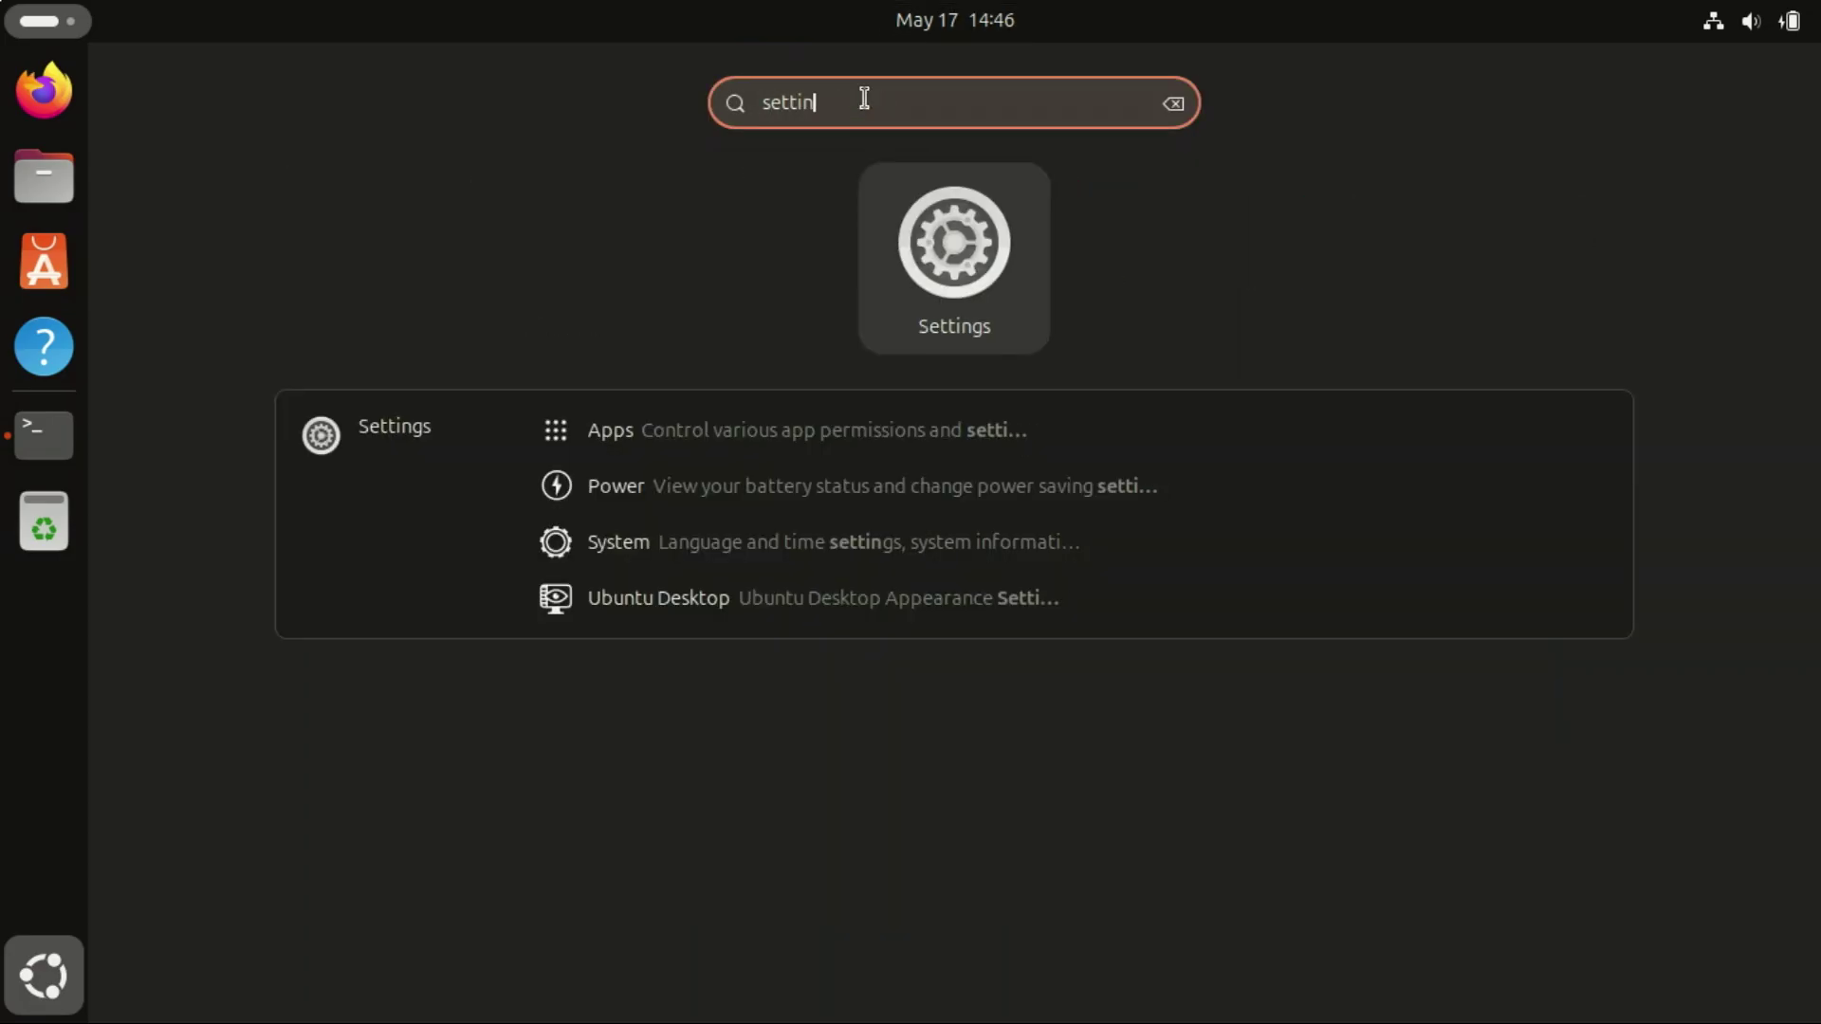
left_click(953, 248)
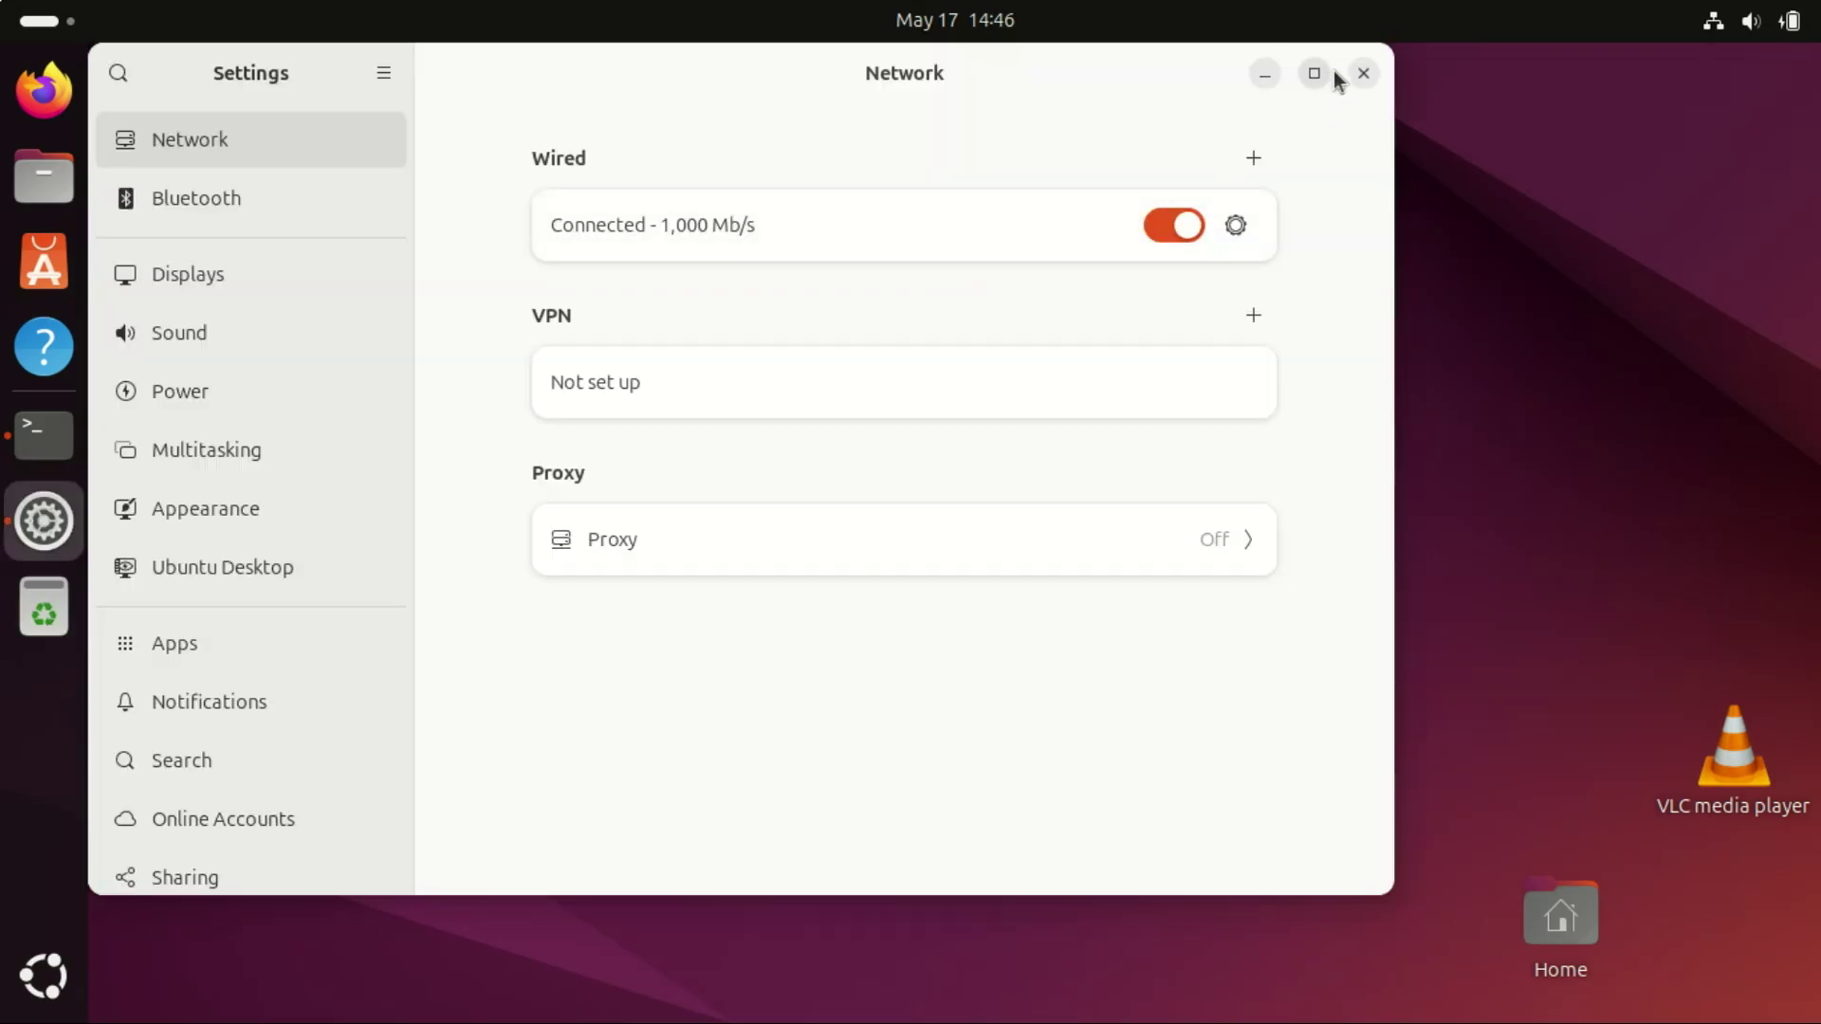
- Maximize Settings and switch on Reduce Animation under Accessibility > Seeing
left_click(1314, 74)
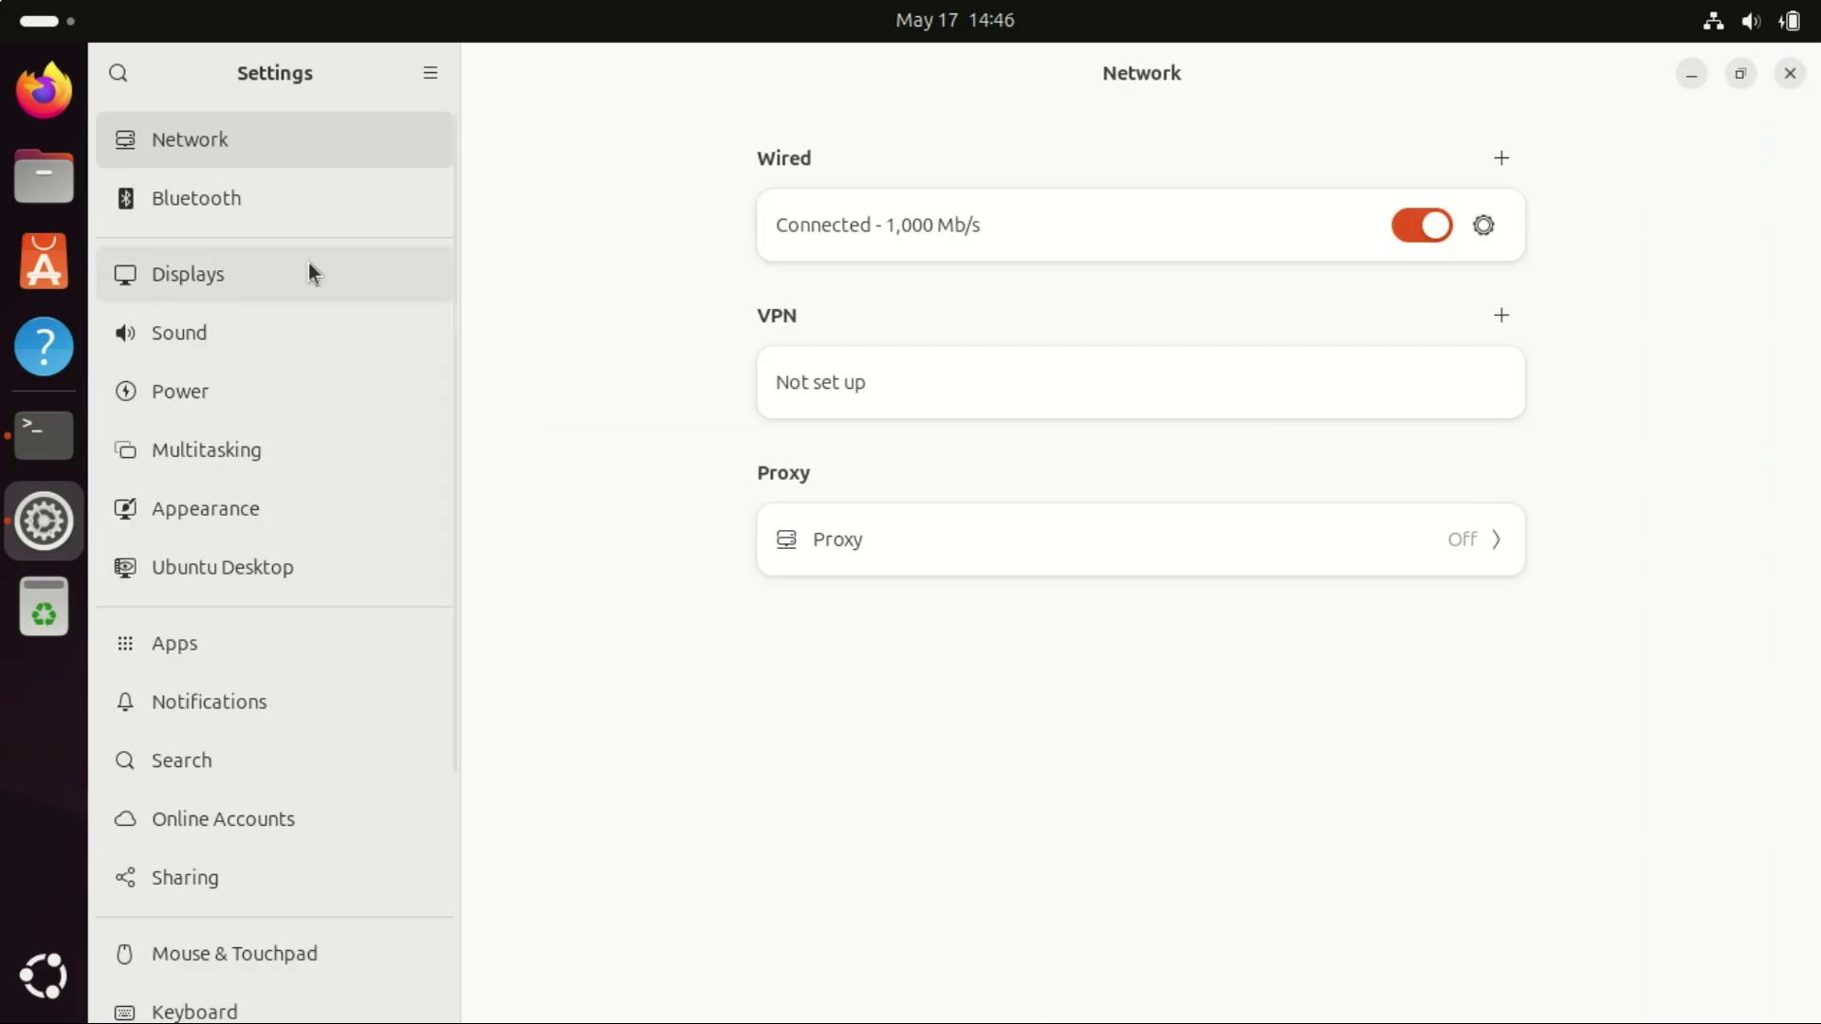
left_click(205, 508)
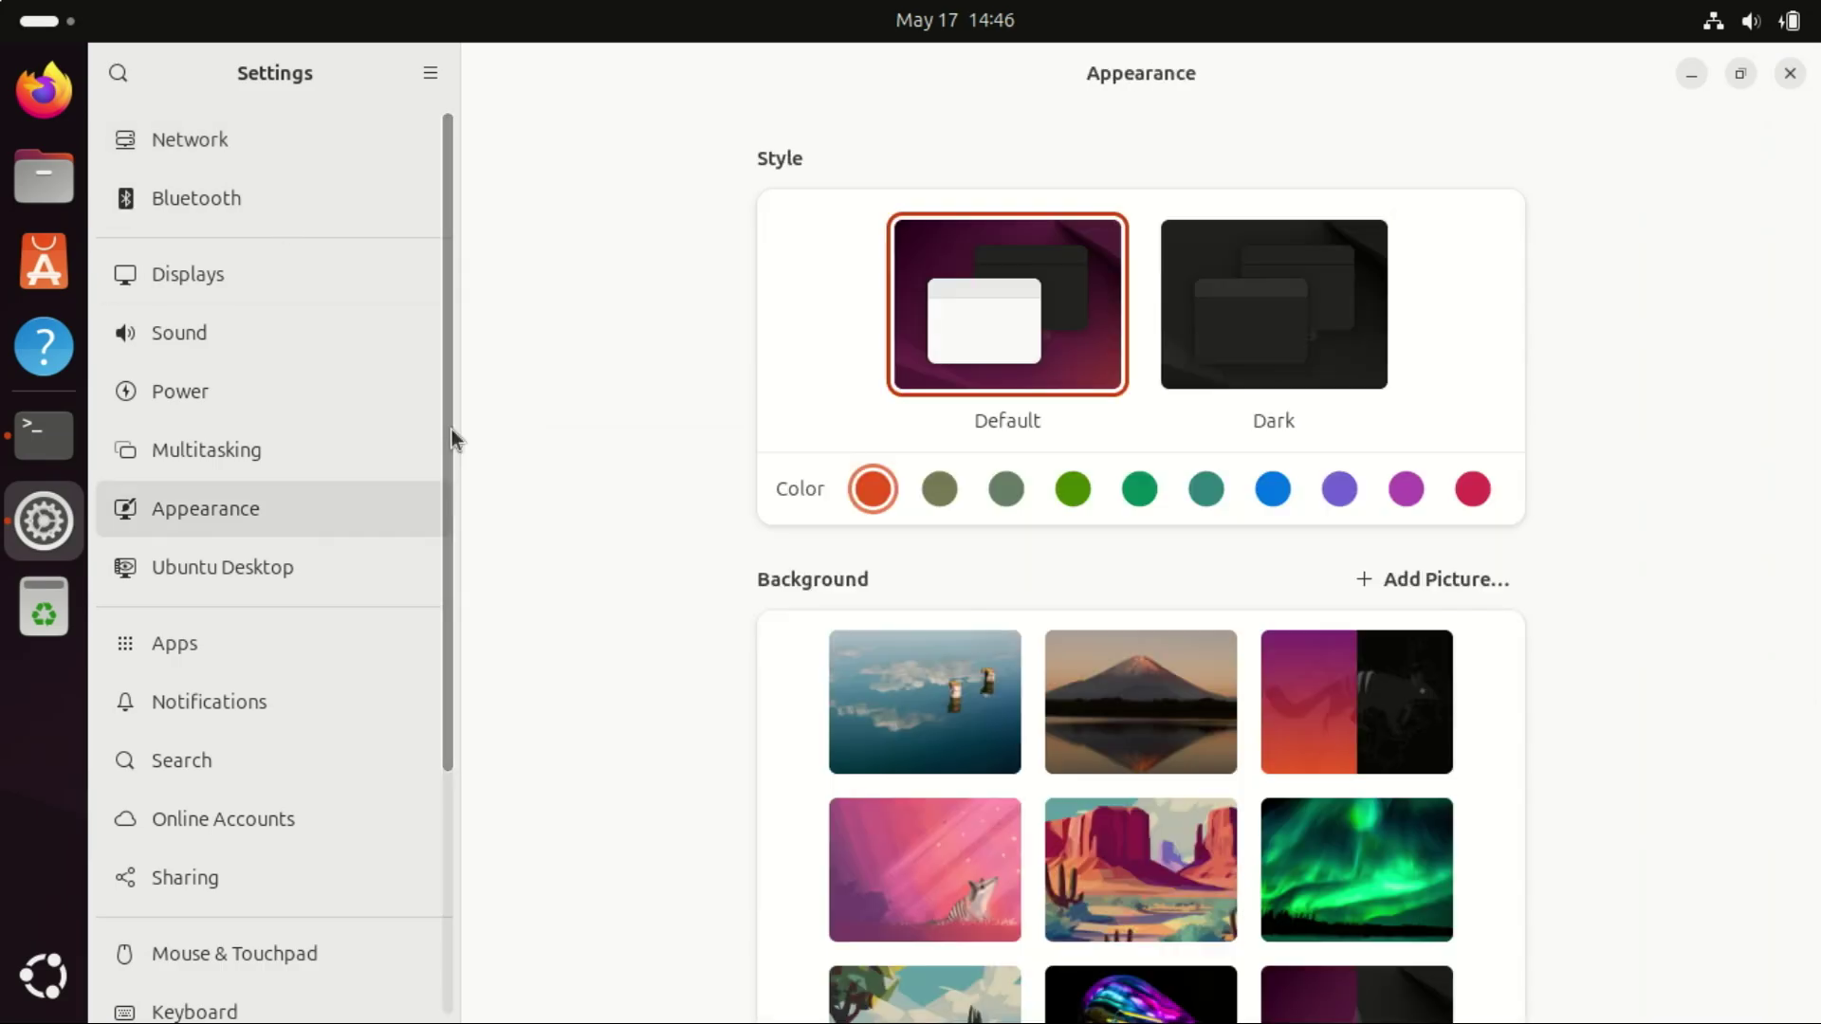
left_click_drag(451, 429, 427, 704)
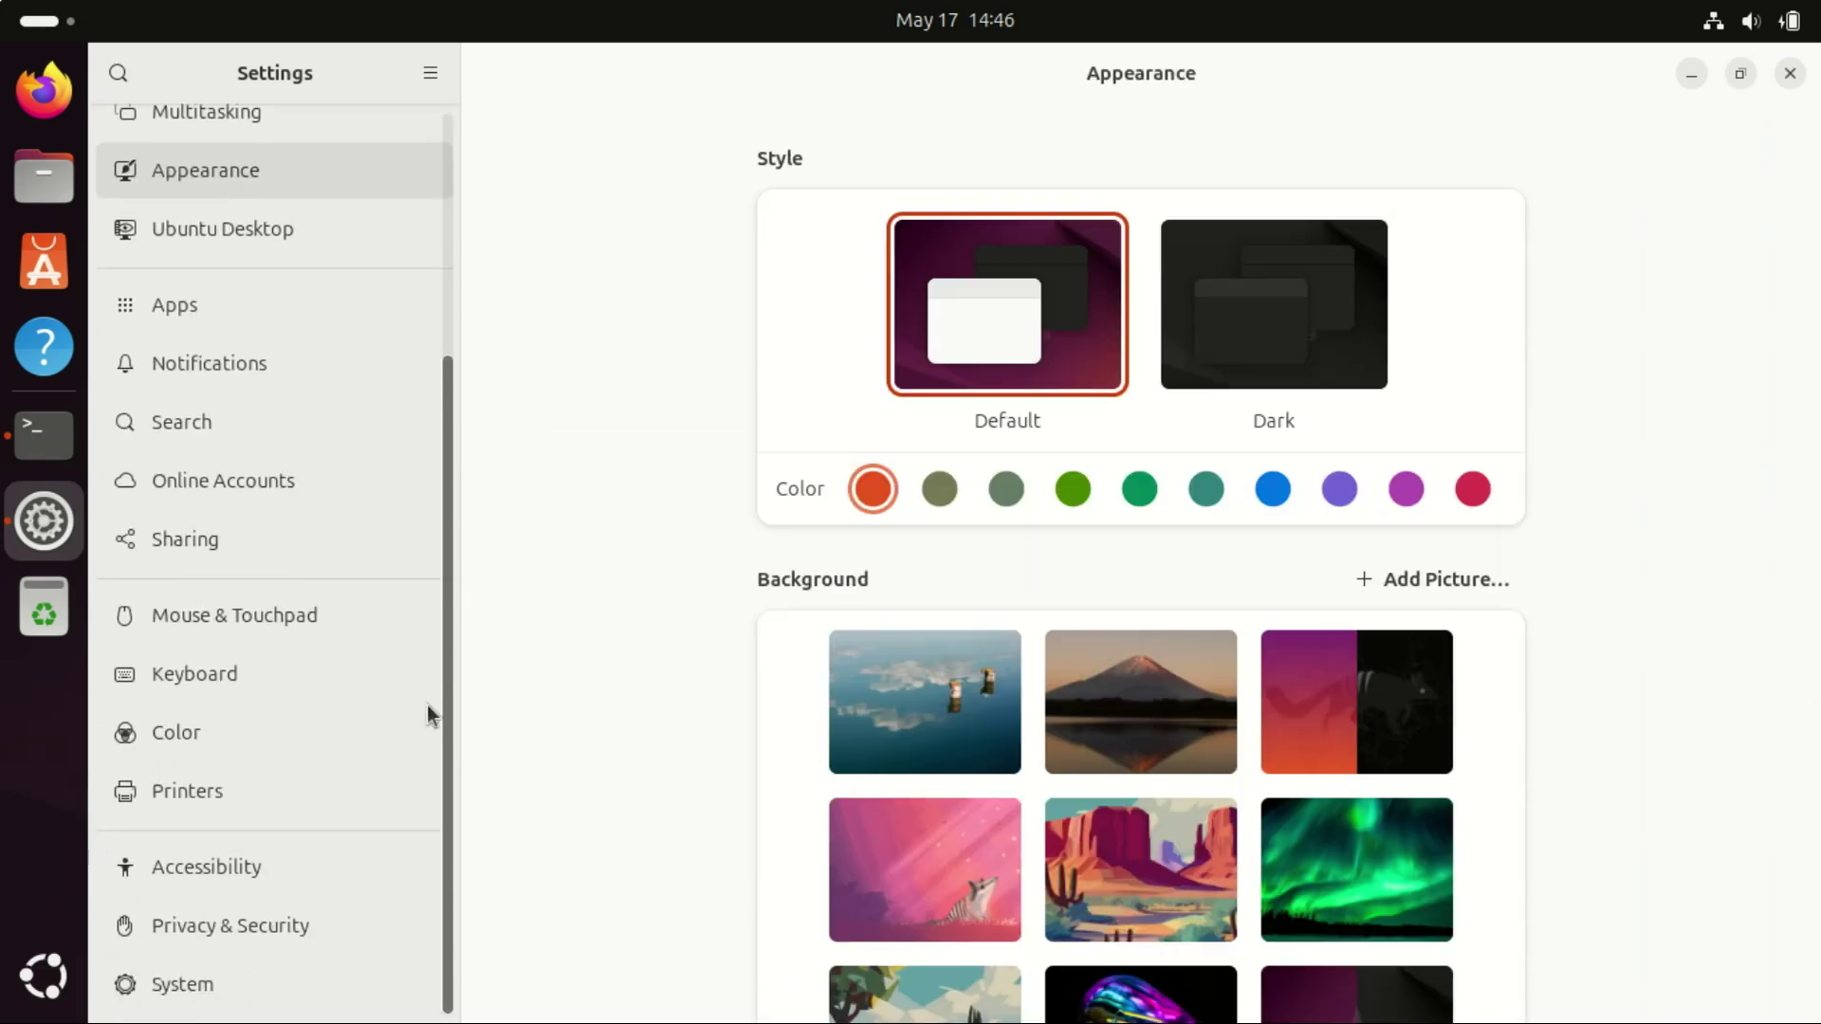
left_click(248, 876)
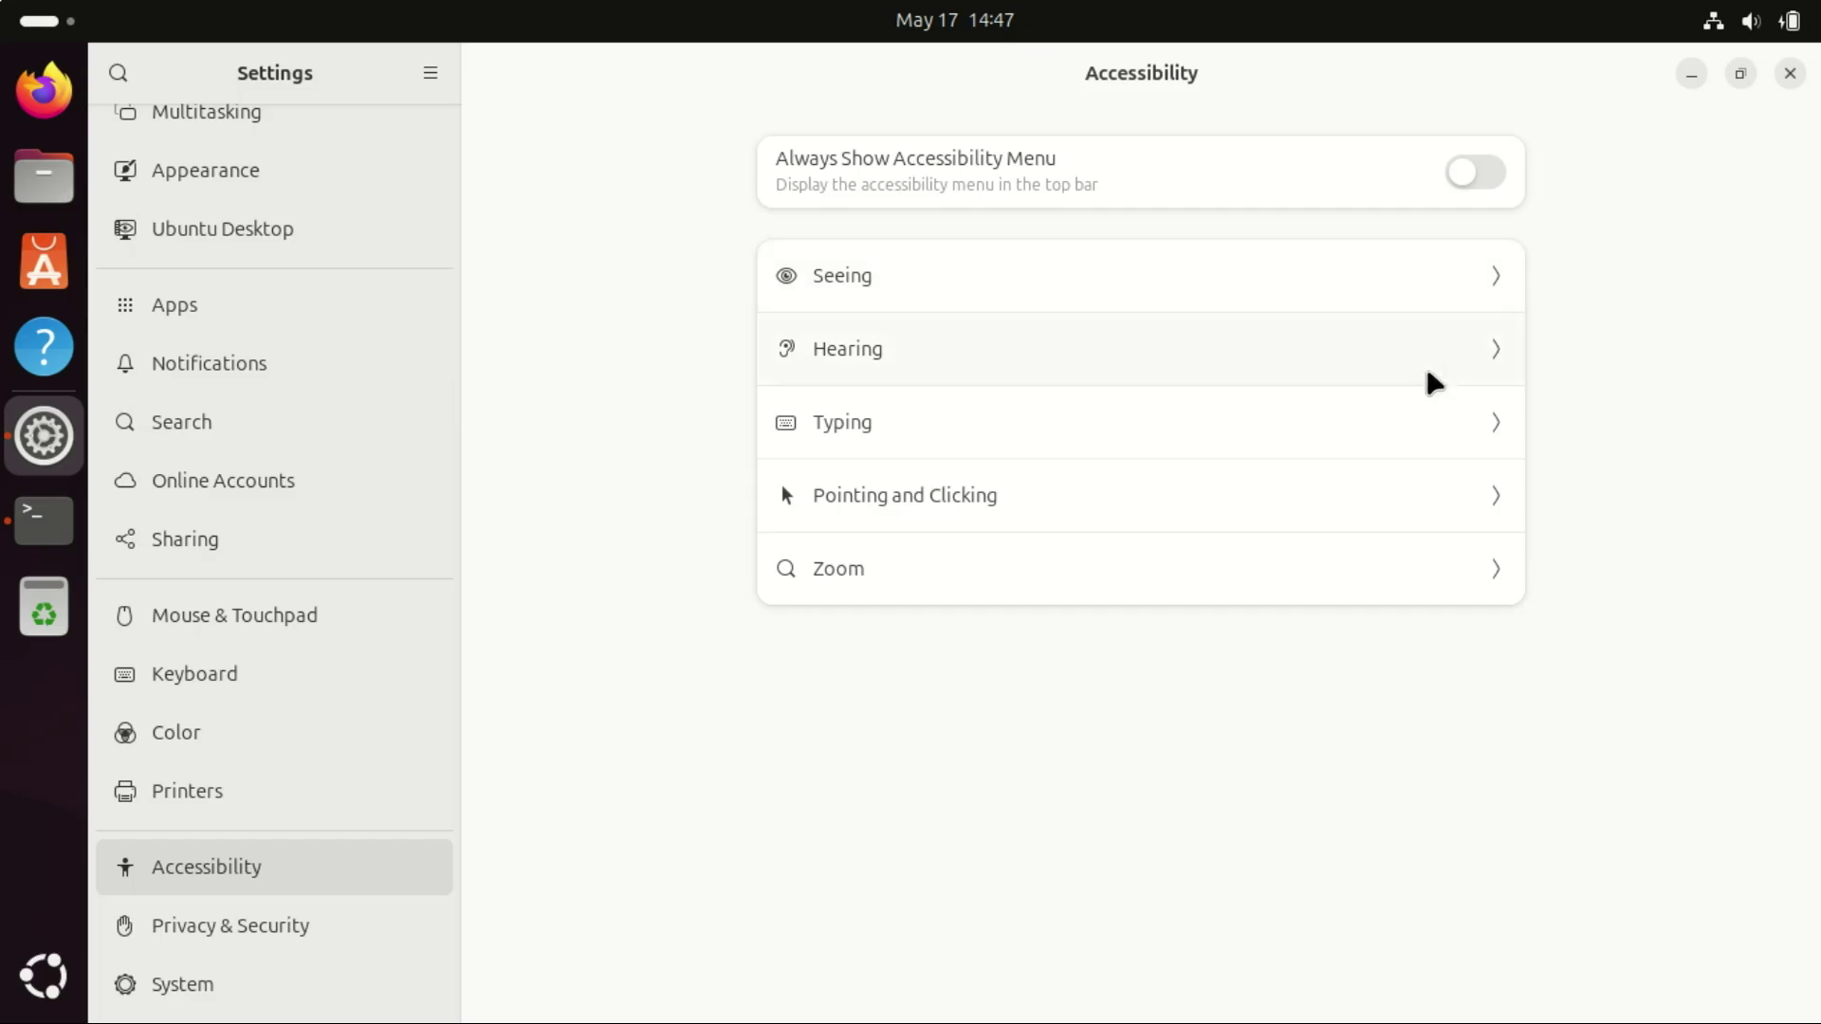
left_click(1488, 271)
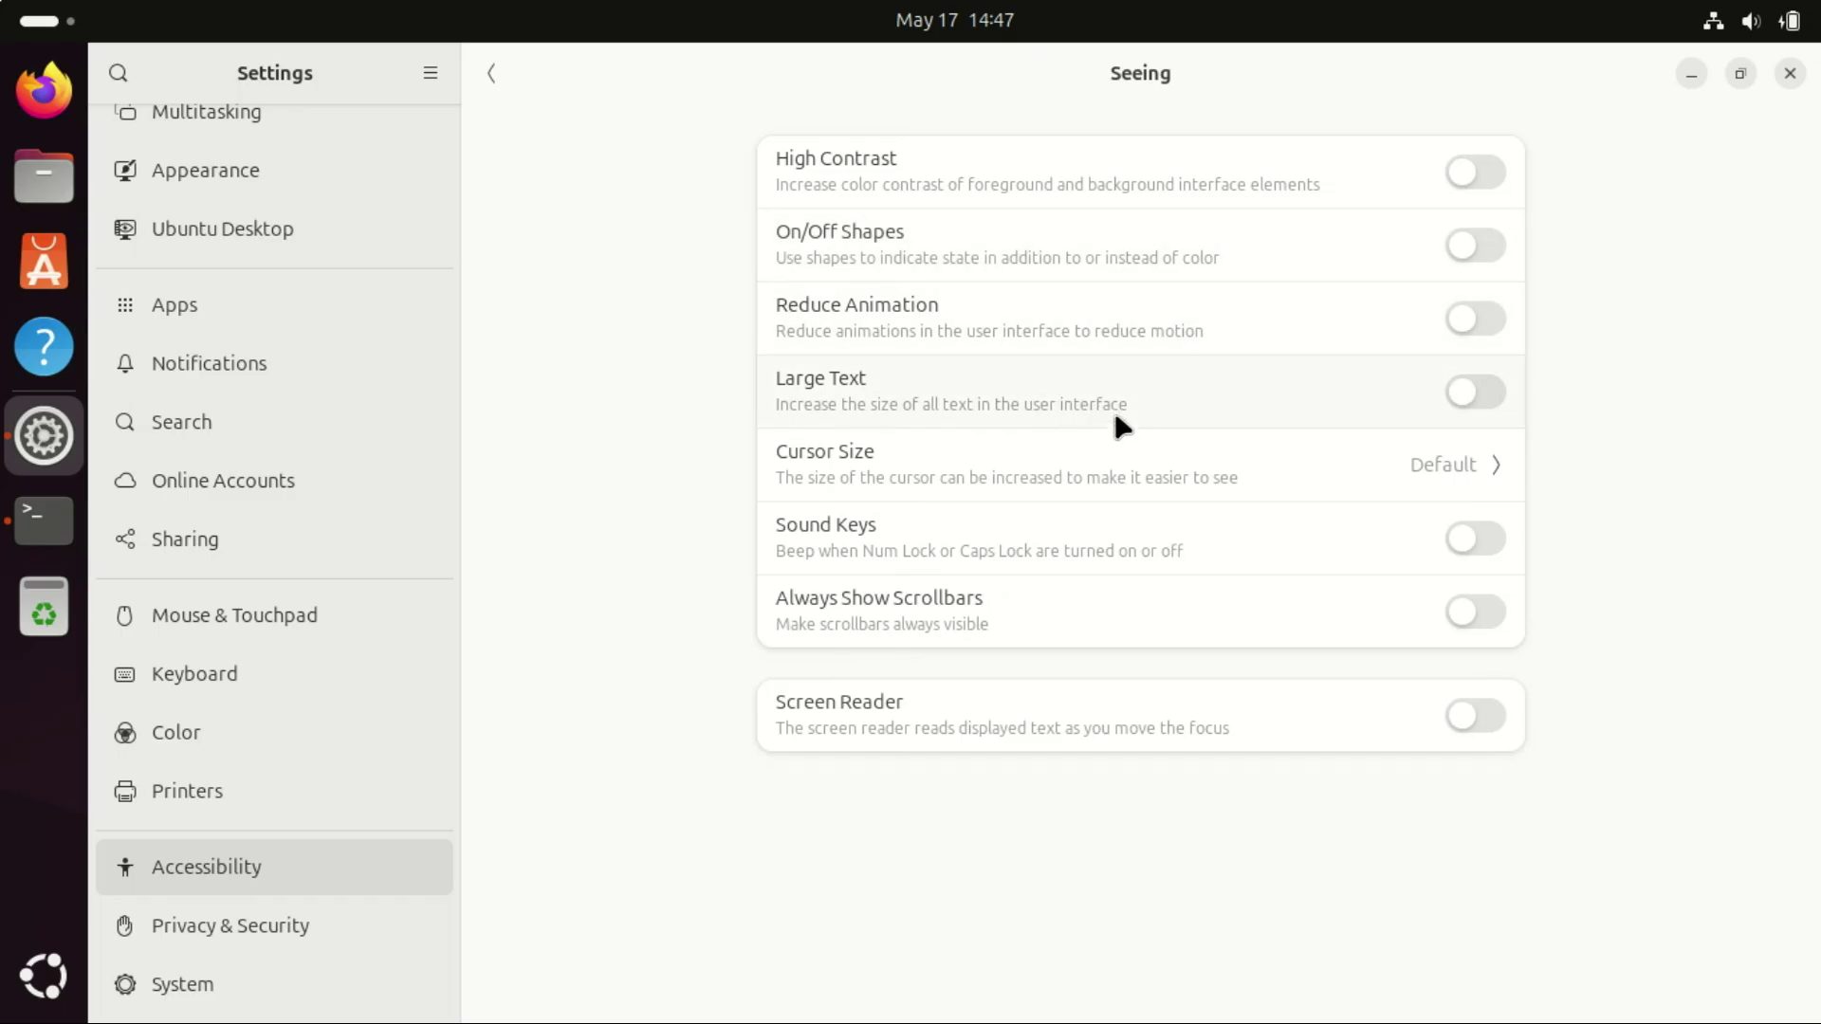
left_click(1481, 324)
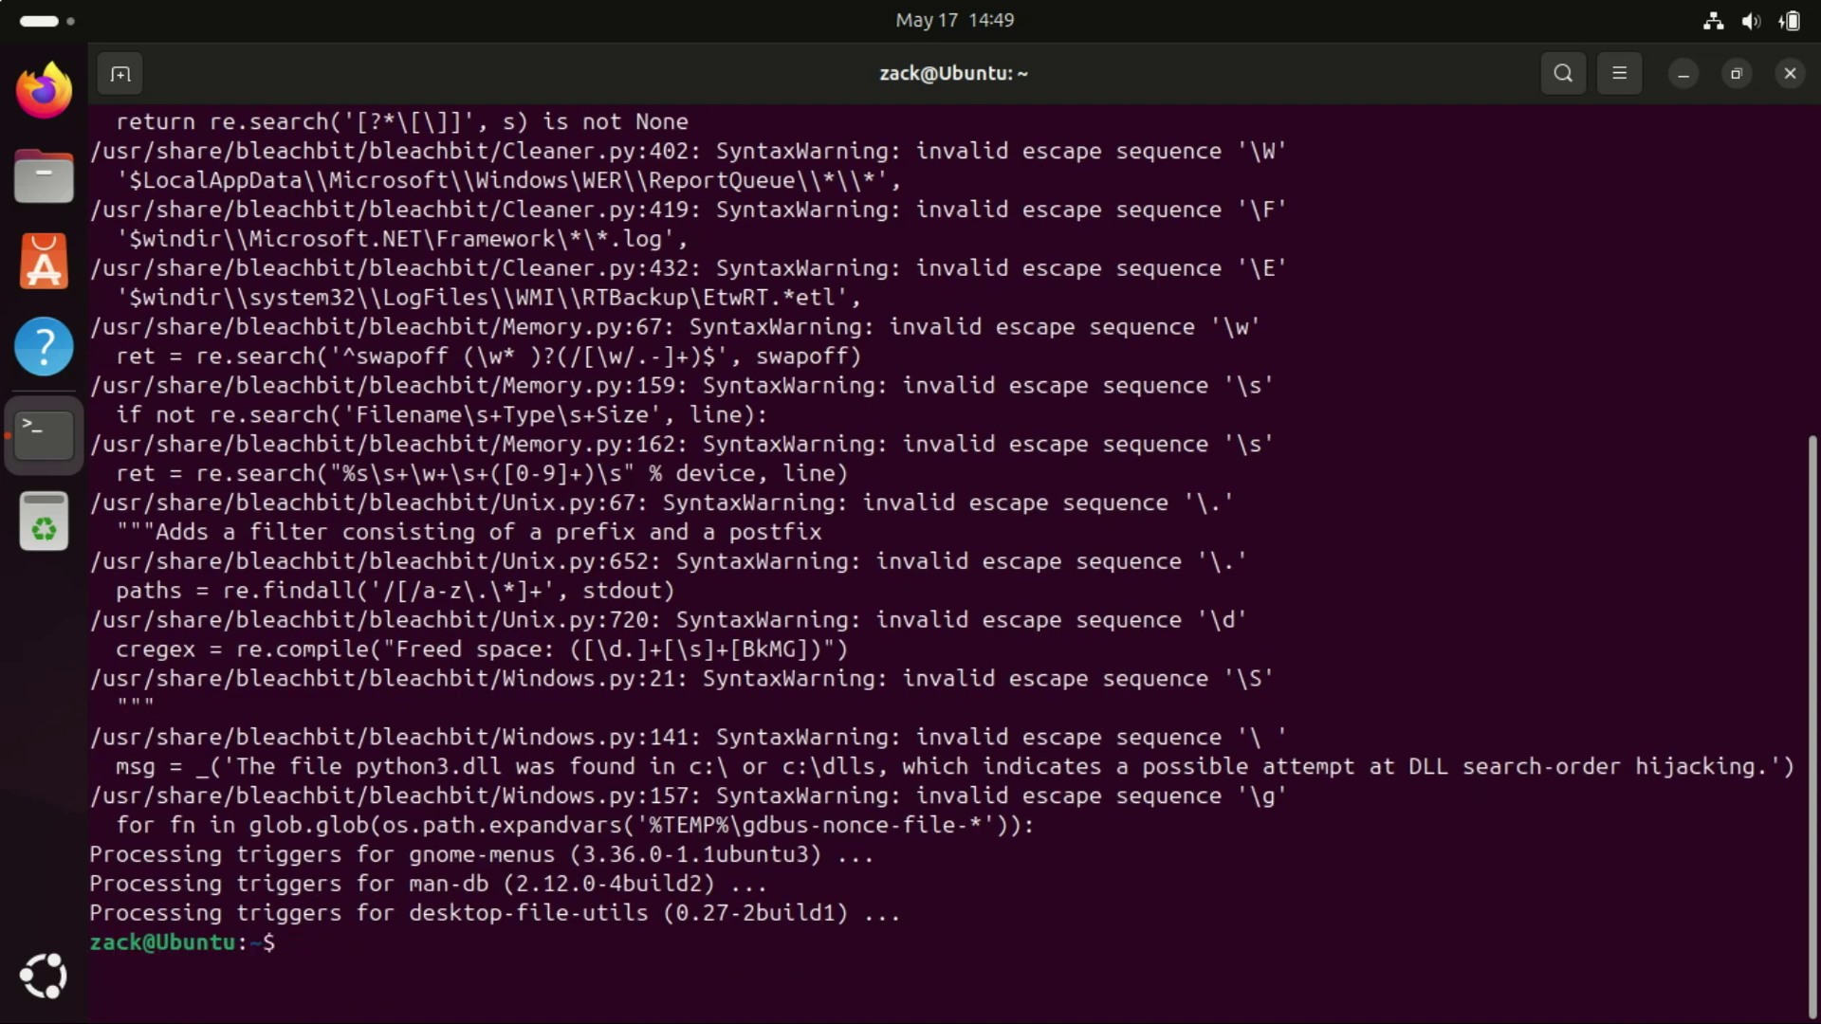
- Clear the terminal, then search the app overview for 'blea' to find BleachBit
type("clear")
key("Return")
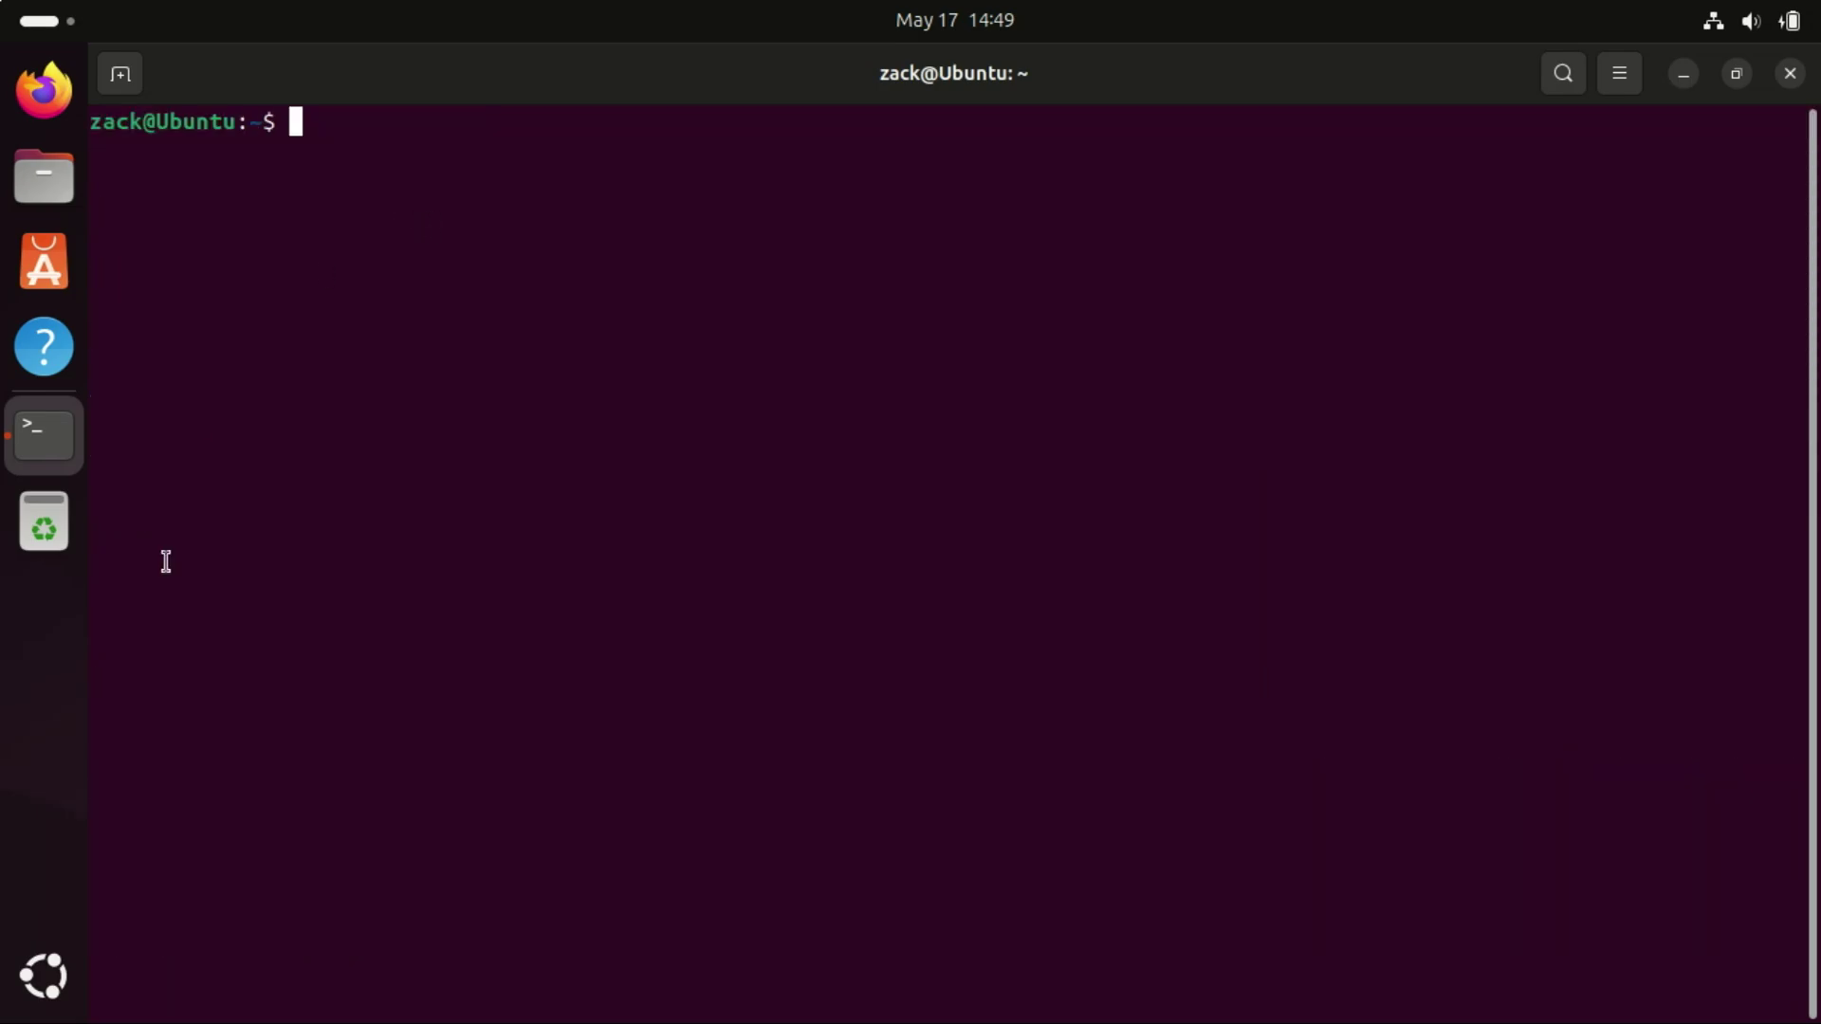
left_click(43, 974)
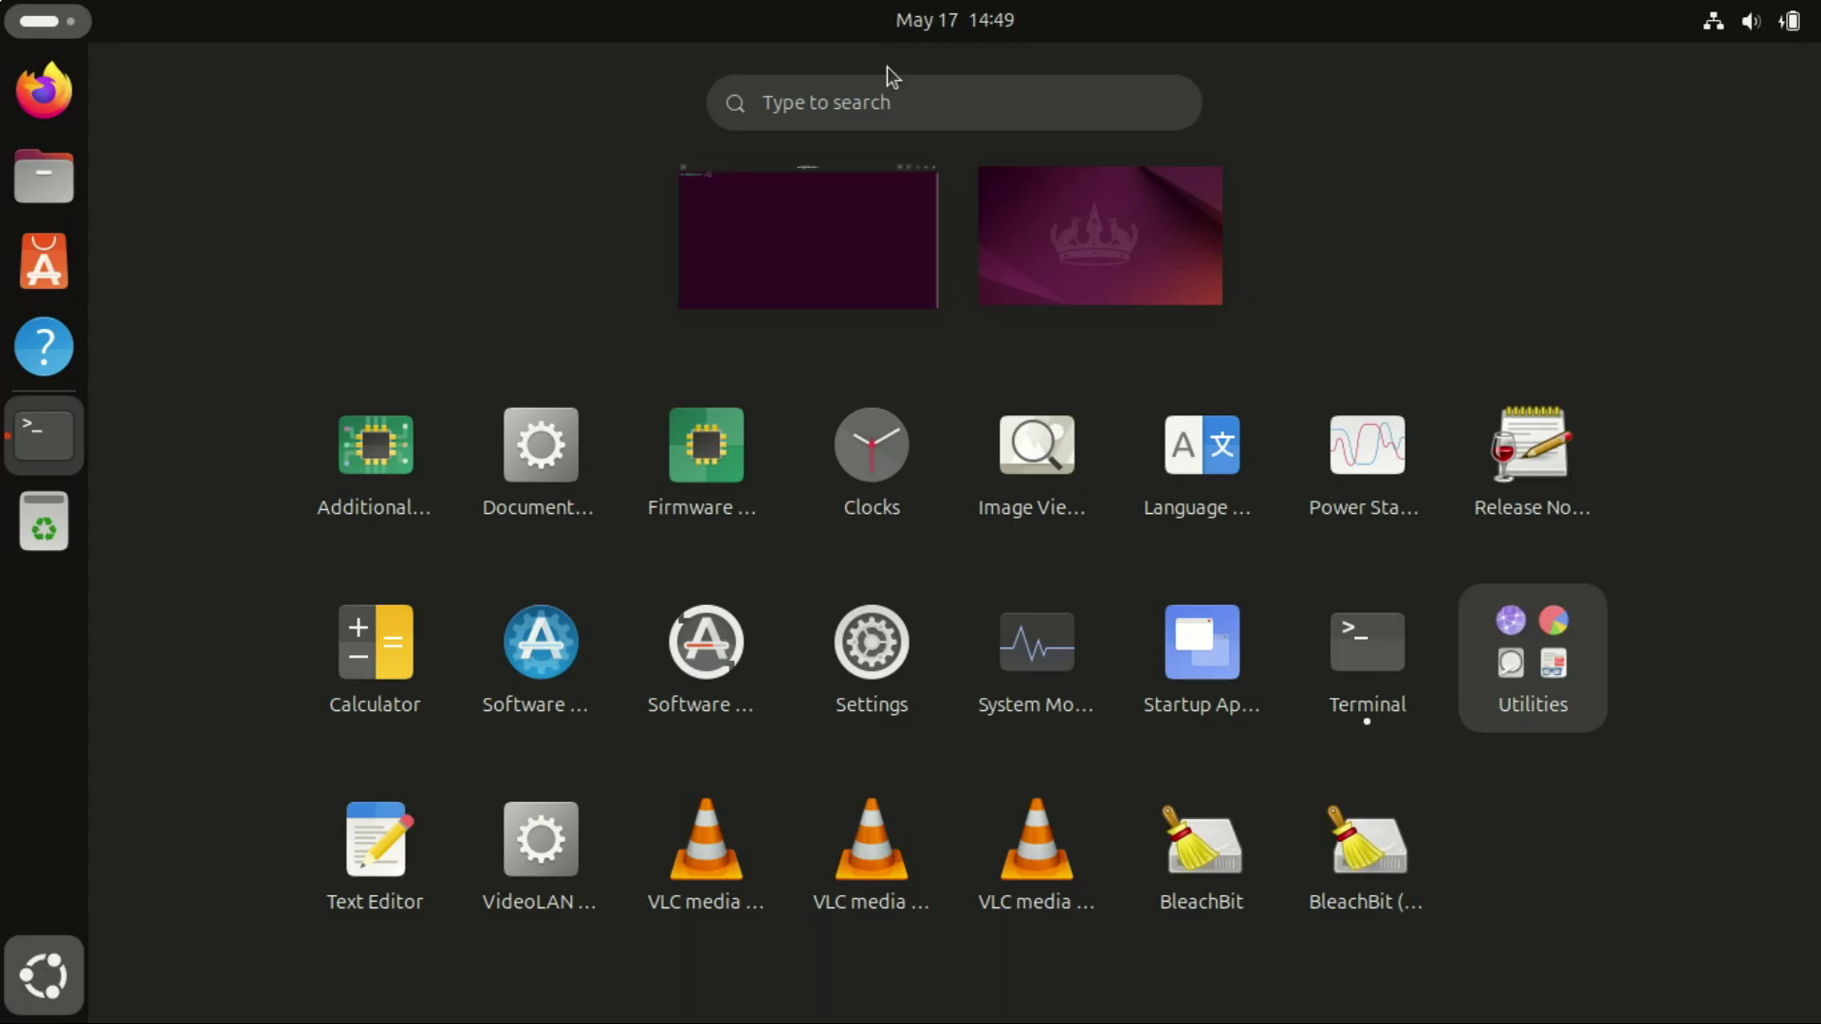
type("blea")
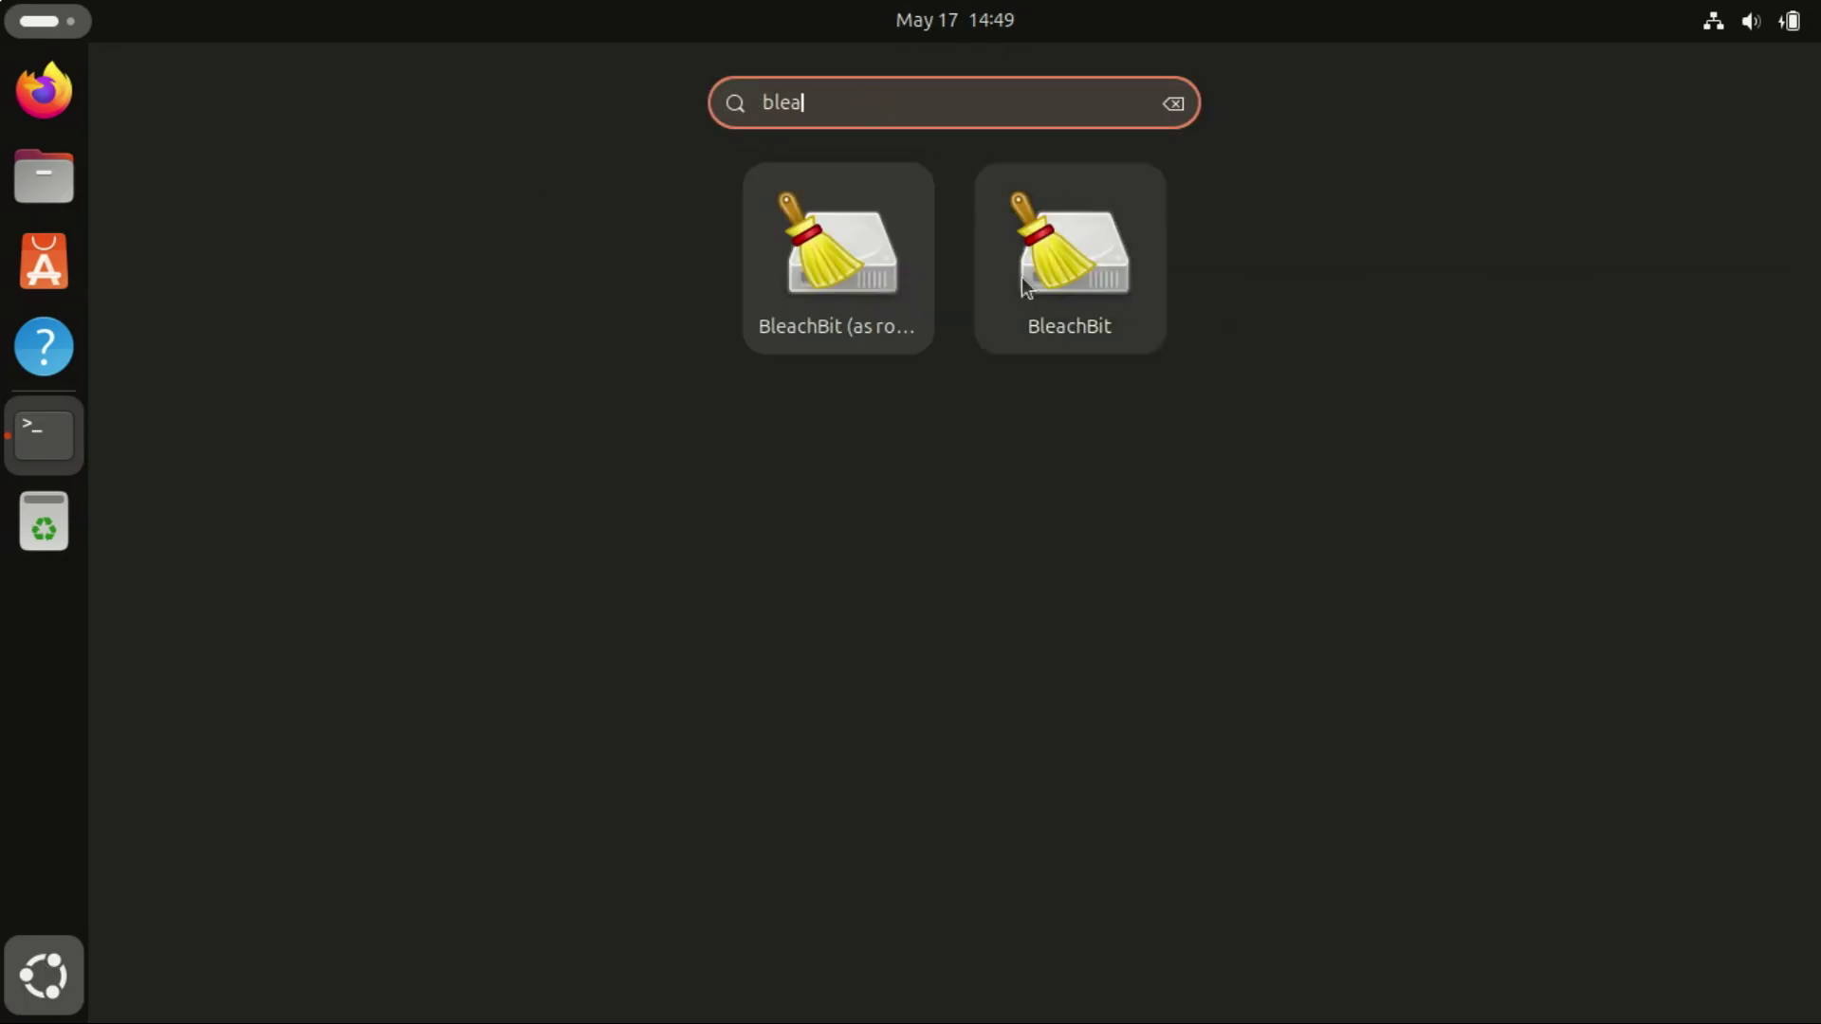
- Launch BleachBit as root, select all four APT cleaners and preview 245.6MB recoverable
left_click(857, 330)
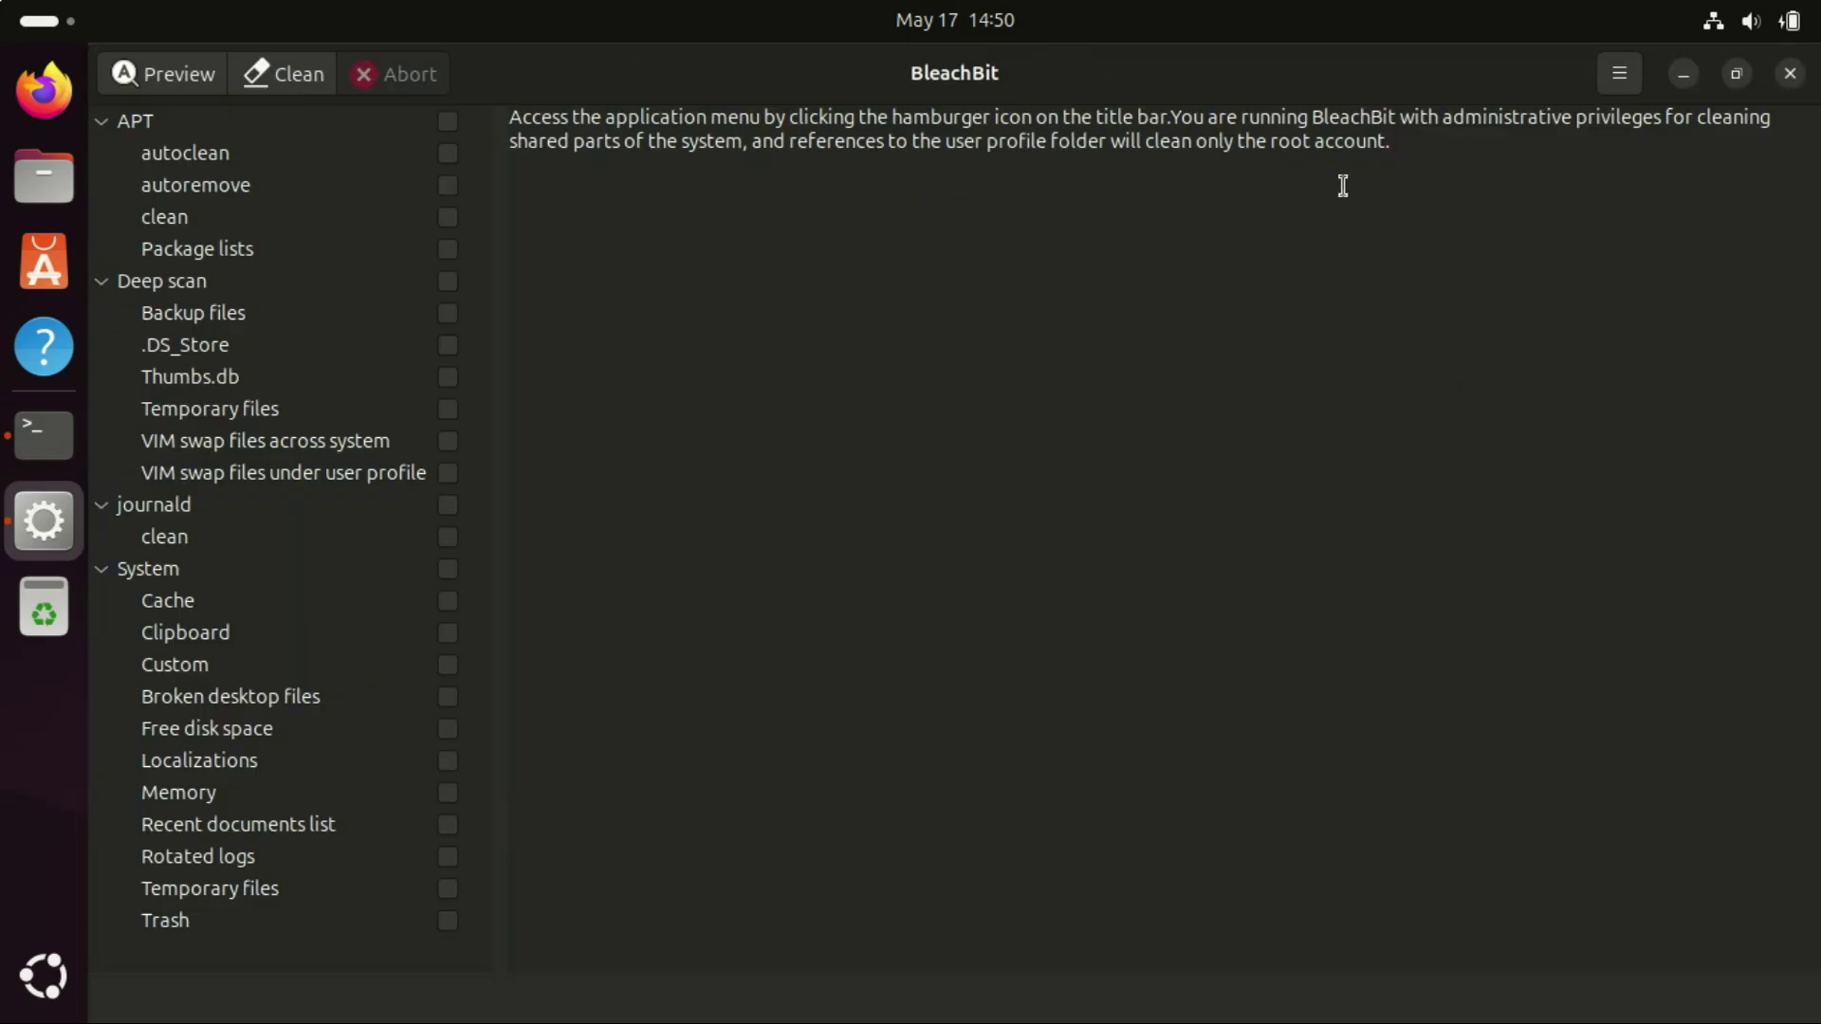
left_click(182, 160)
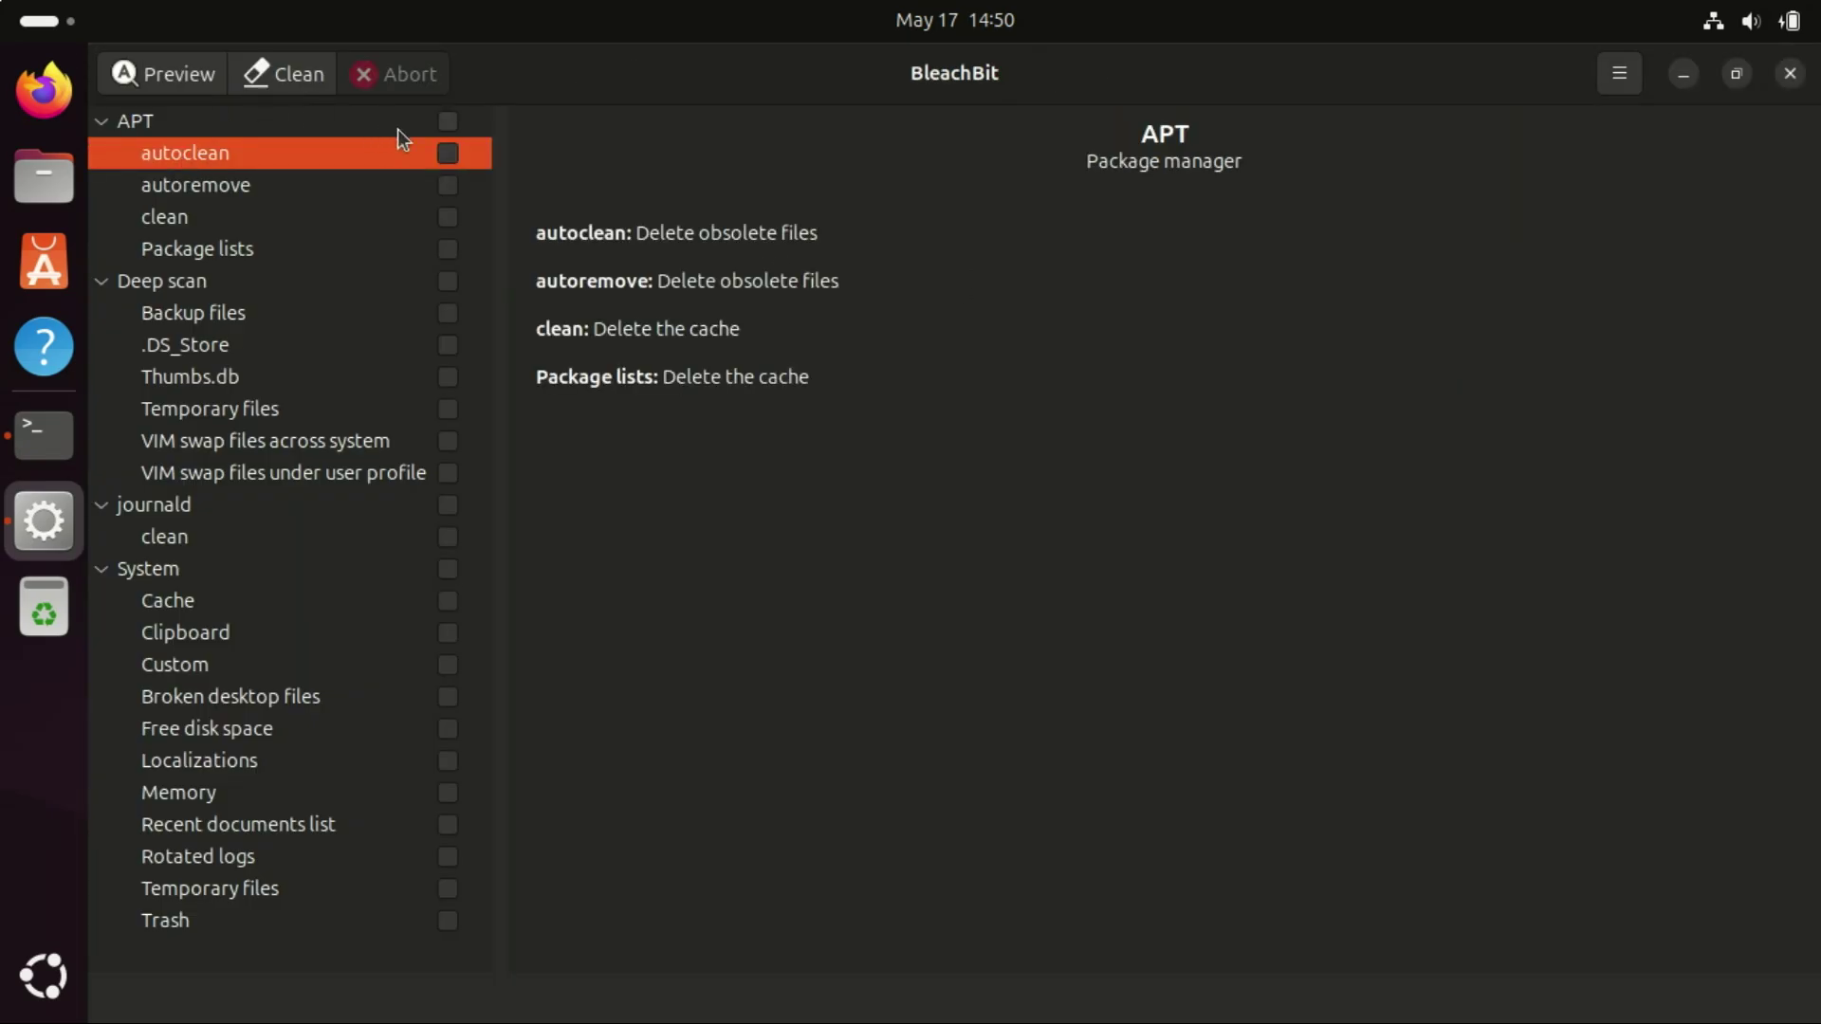
left_click(447, 122)
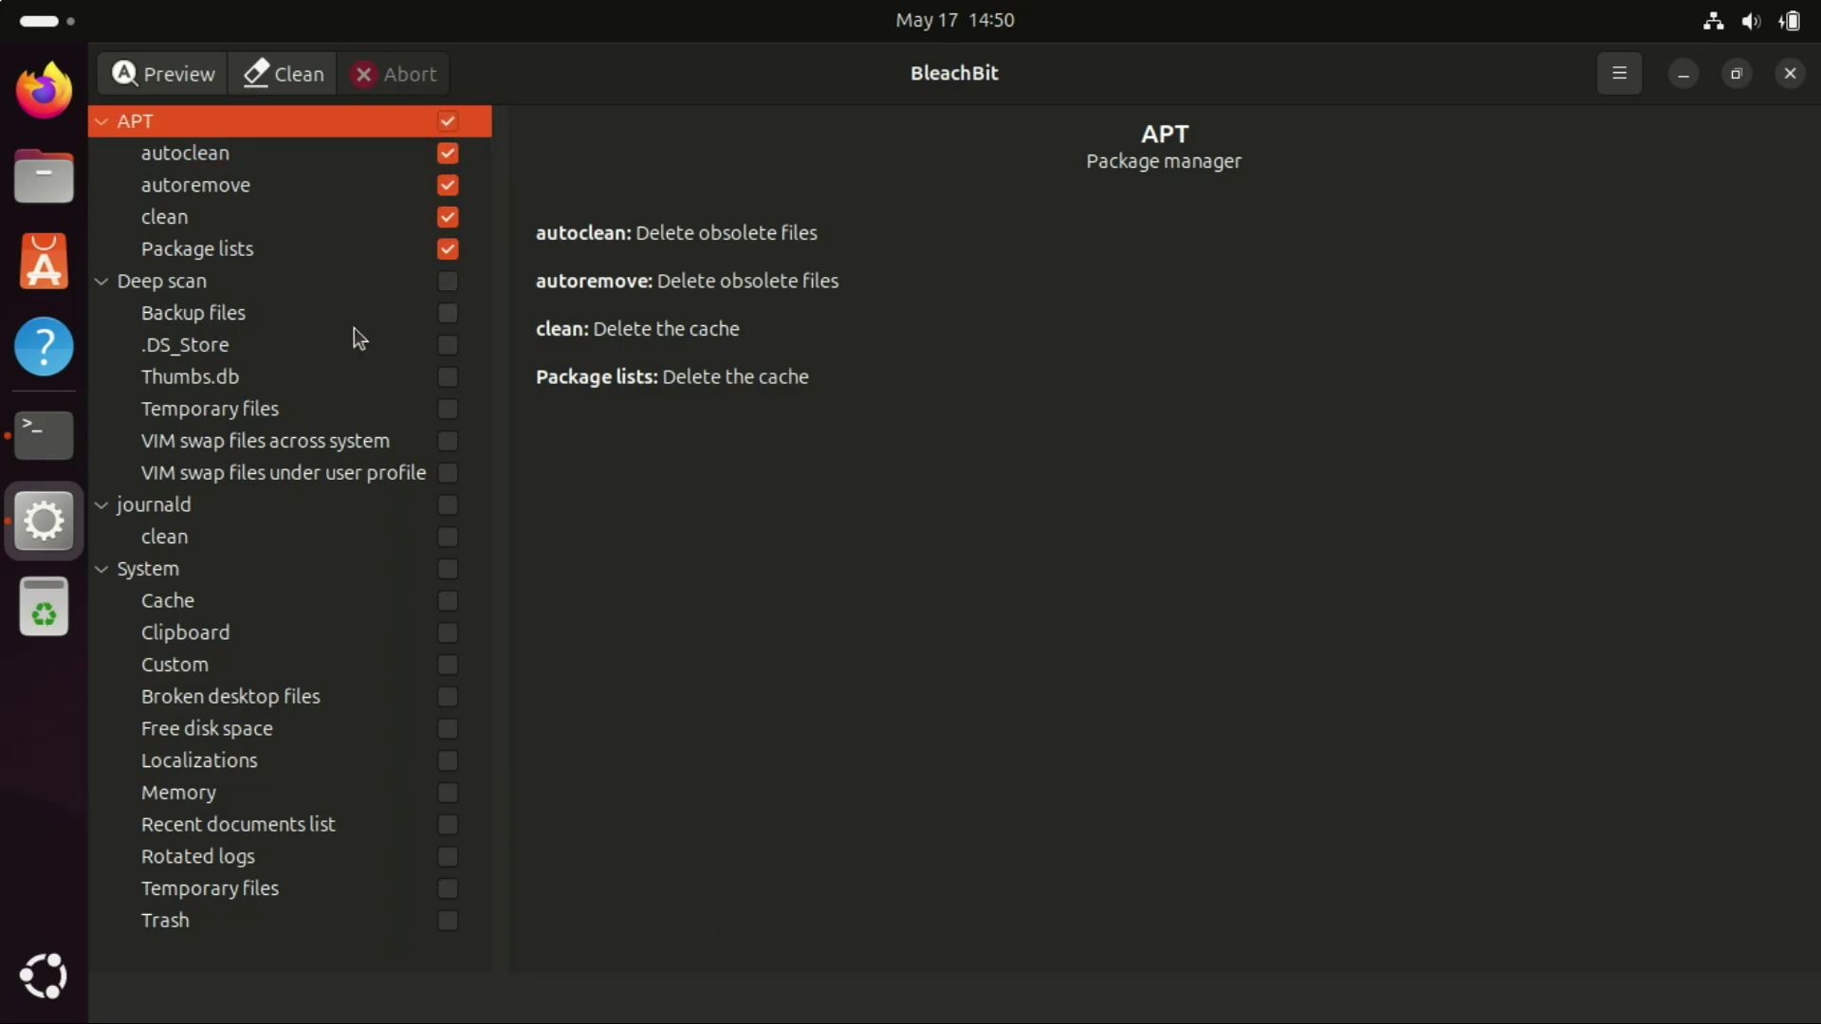
left_click(178, 77)
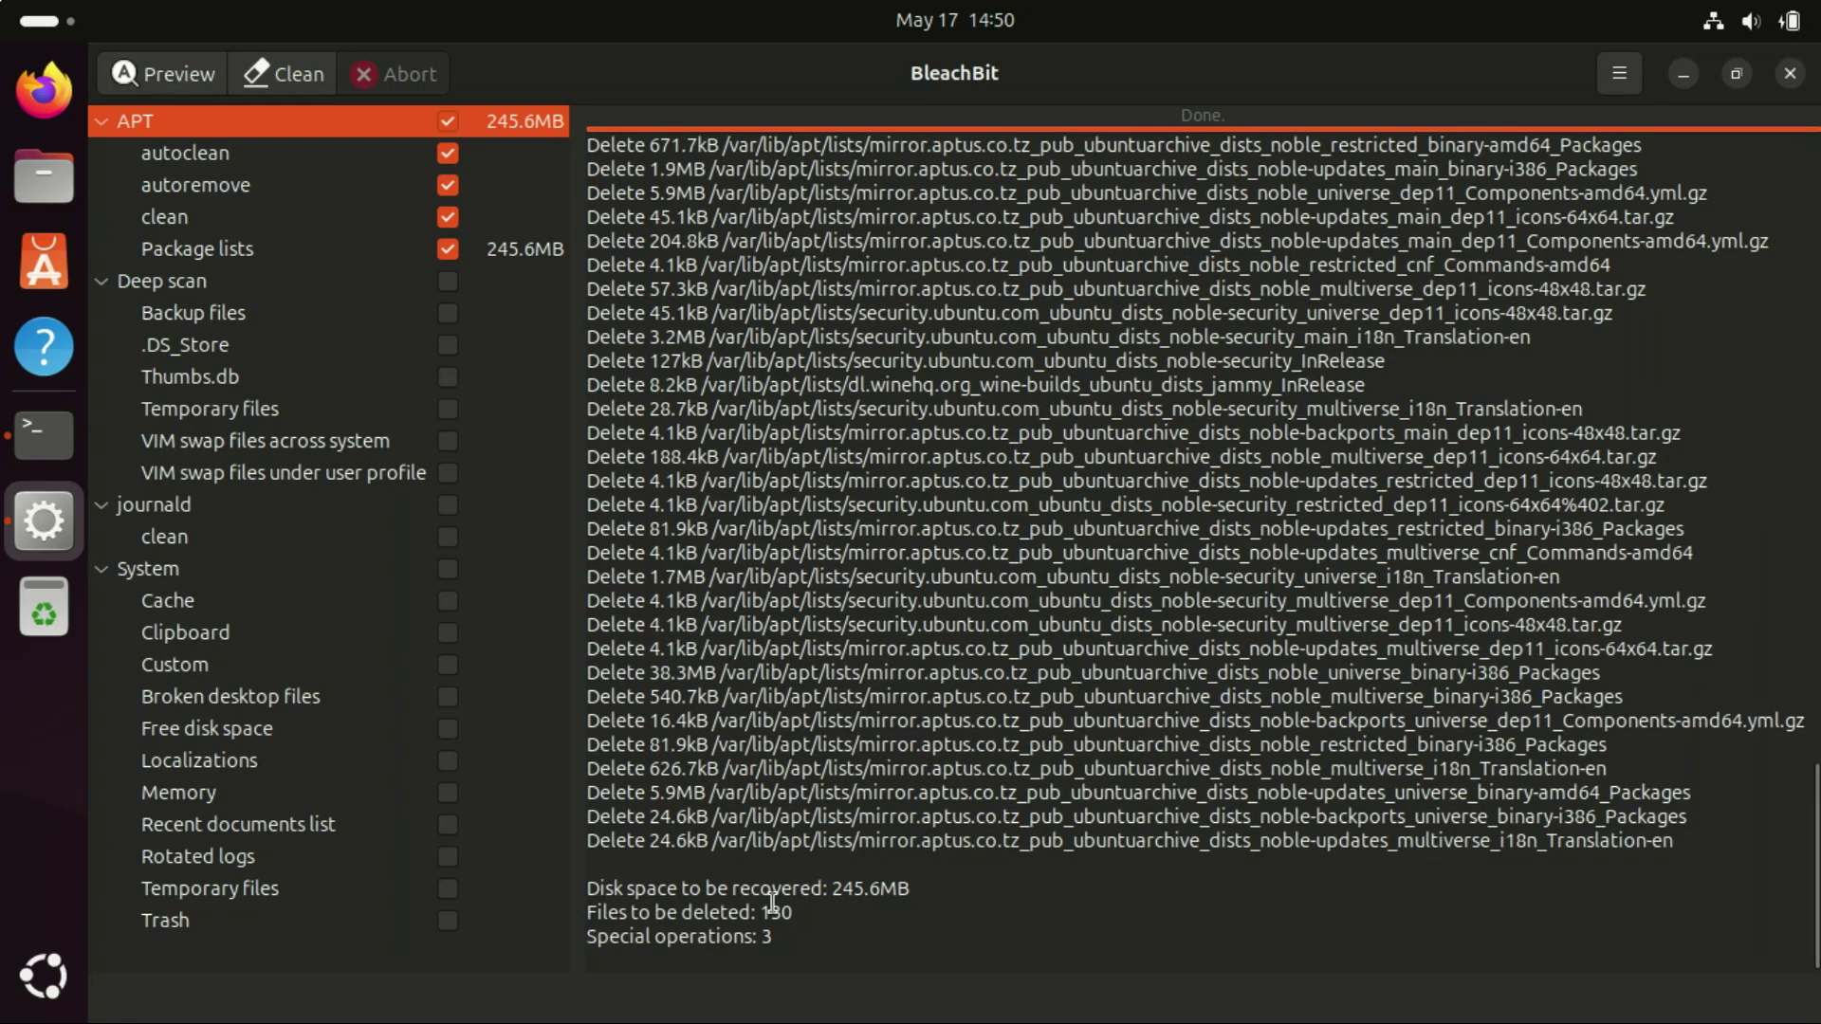
left_click_drag(828, 889, 920, 887)
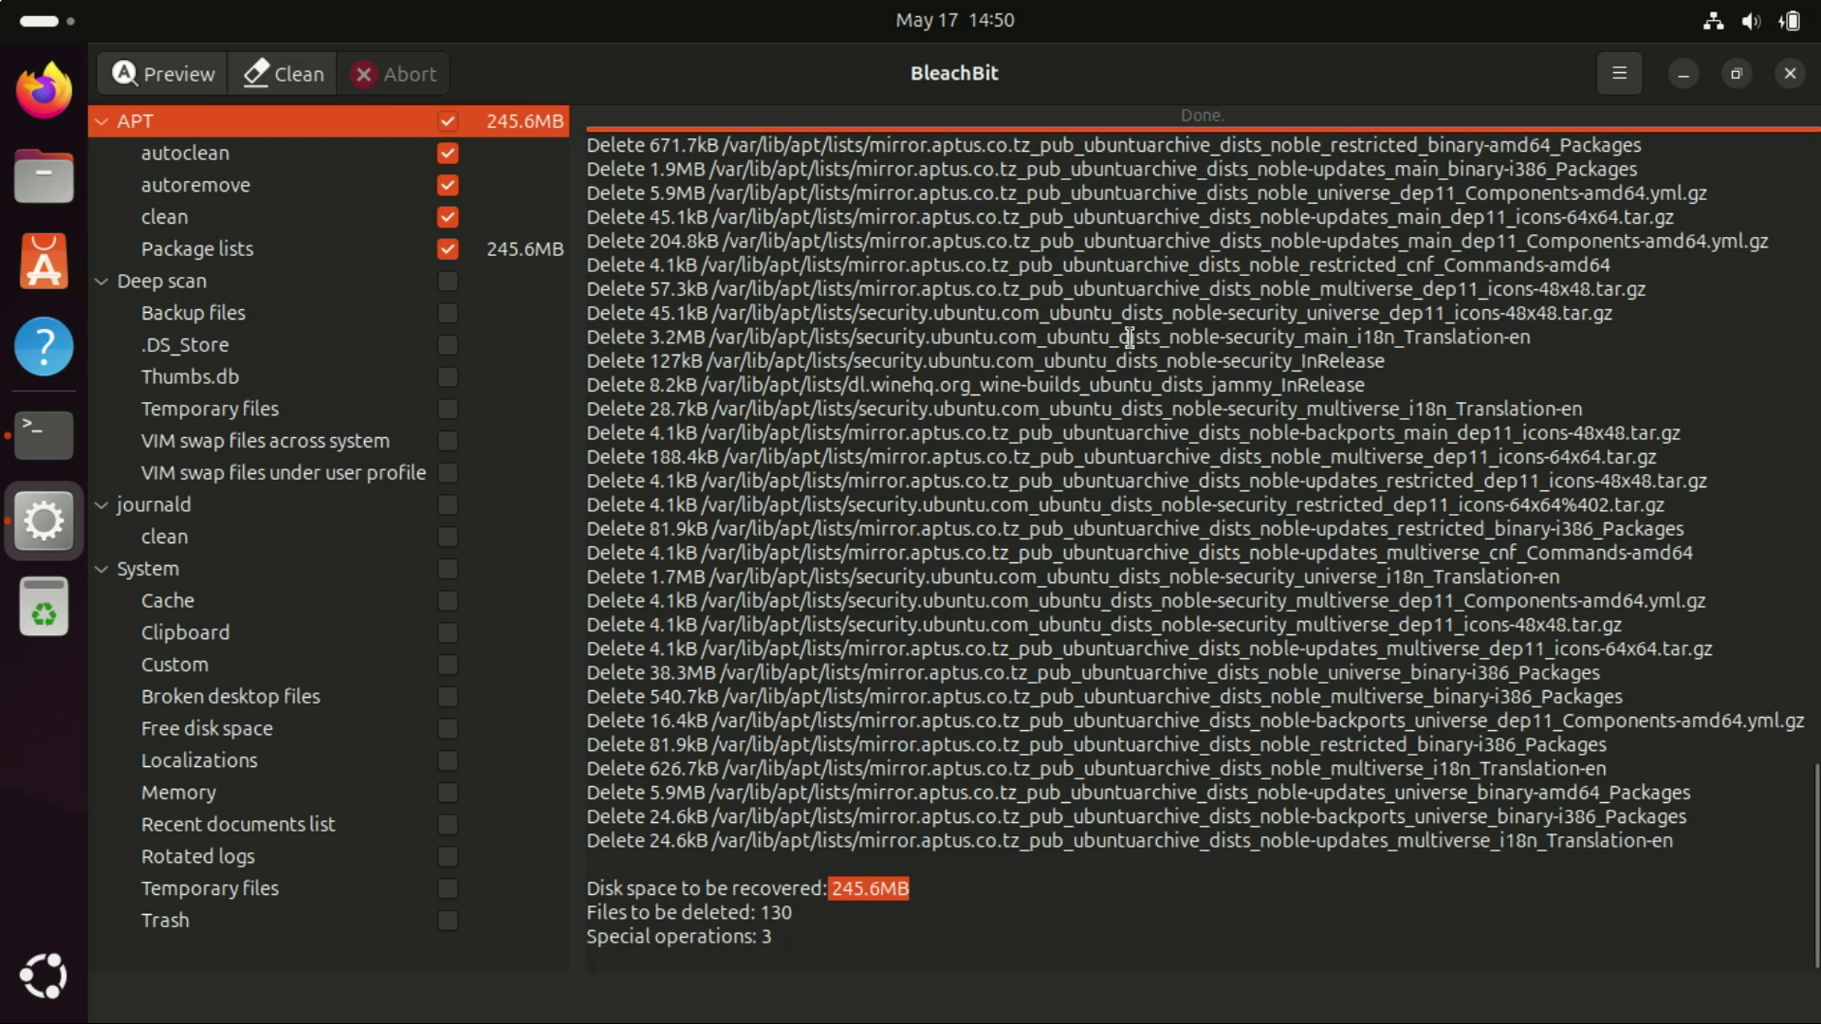
- Clean the APT items and confirm deletion, recovering 663MB of disk space
left_click(310, 82)
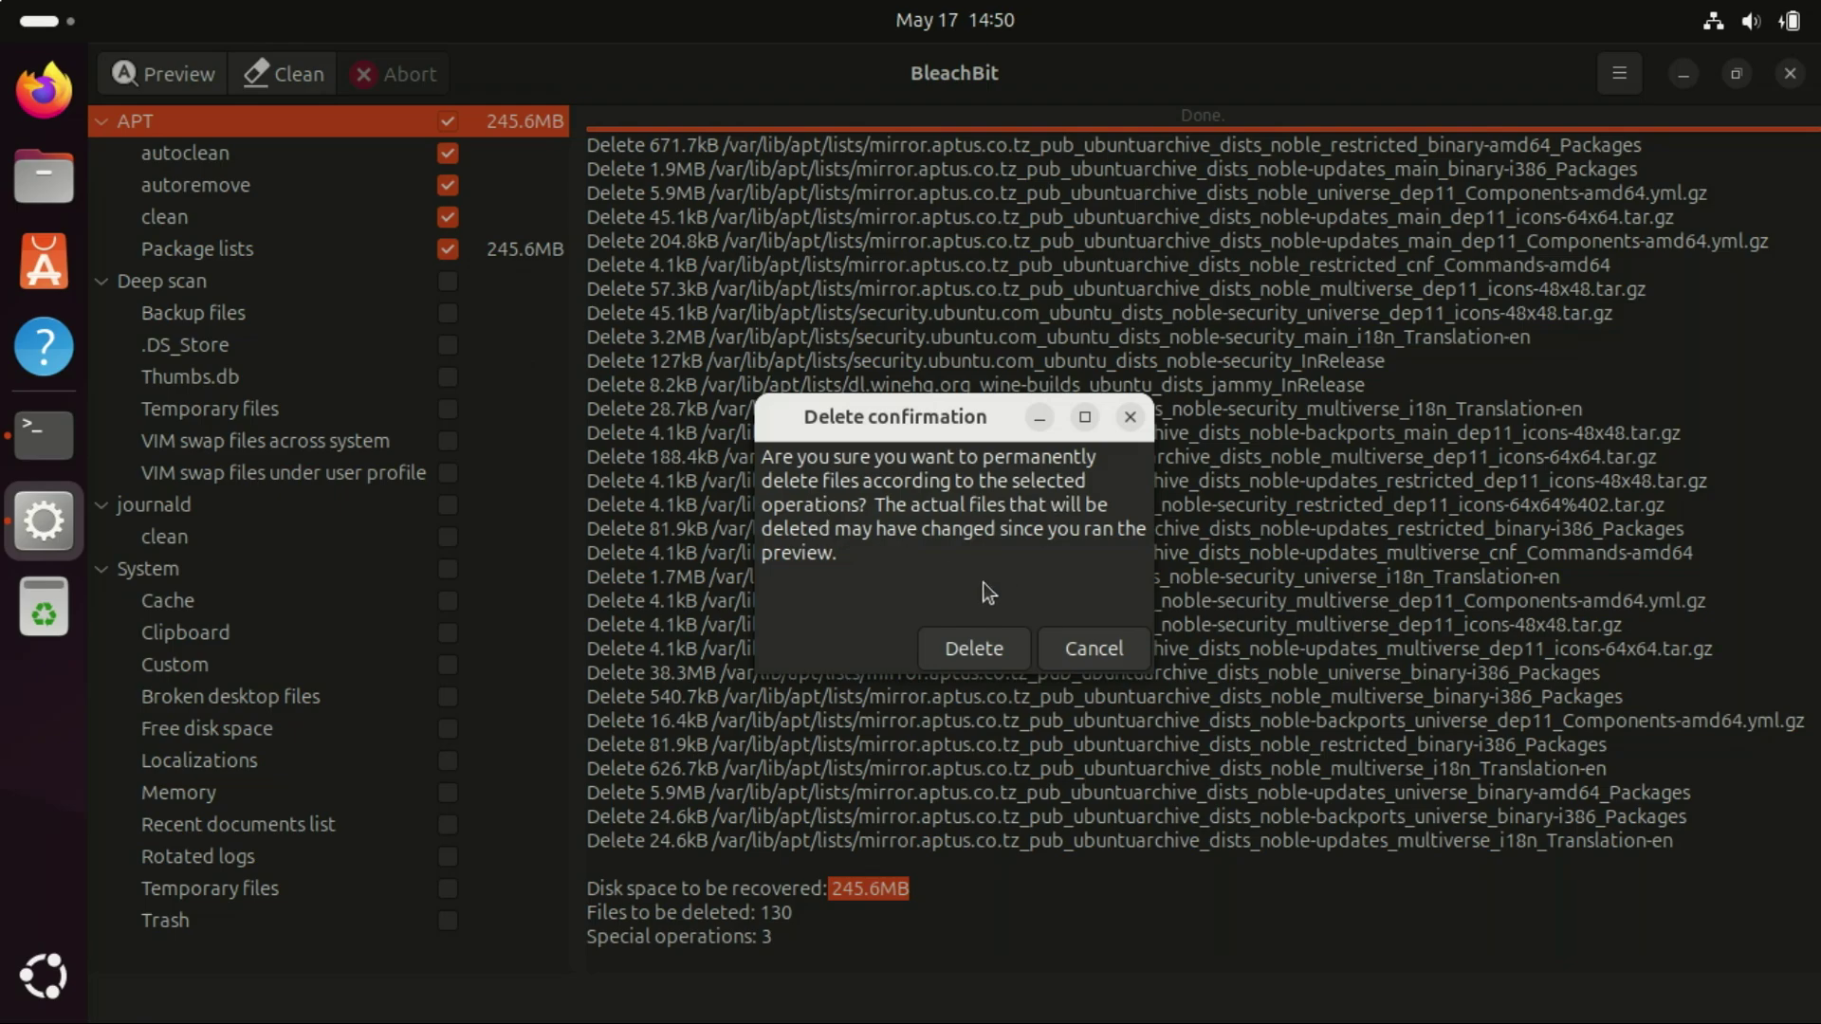
left_click(961, 646)
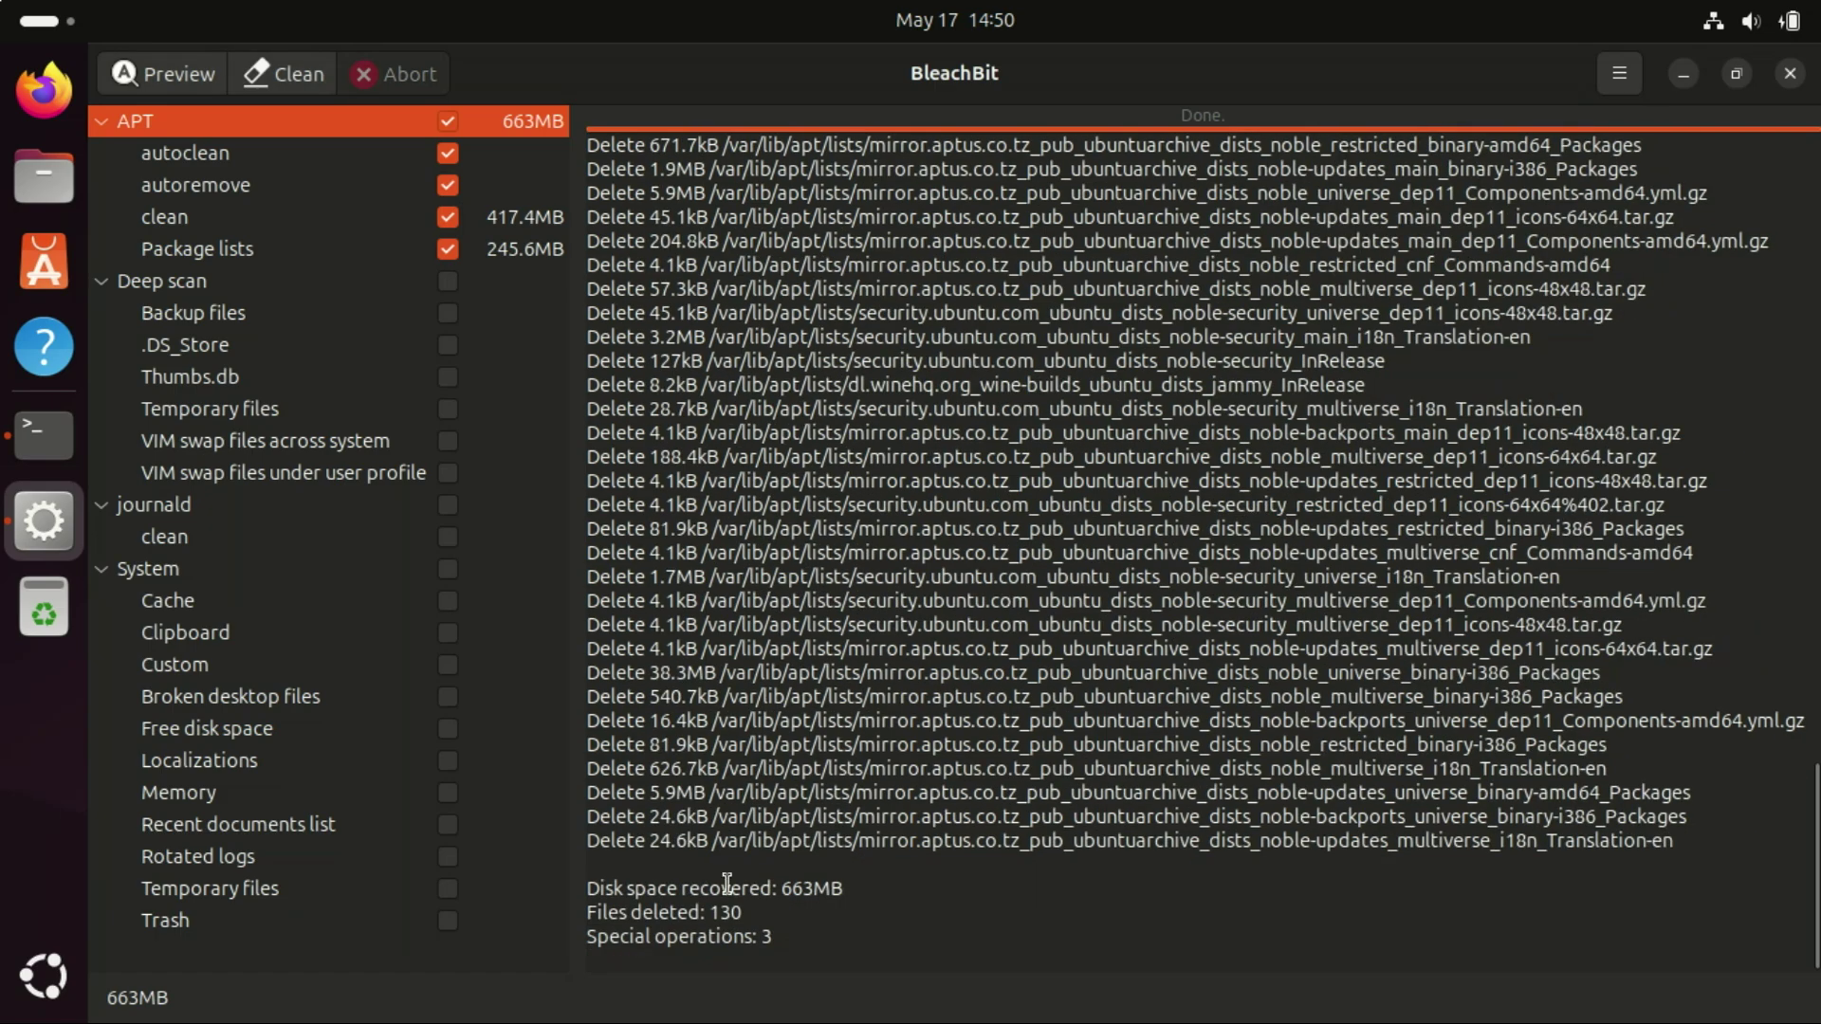
left_click_drag(590, 891, 882, 898)
left_click(873, 900)
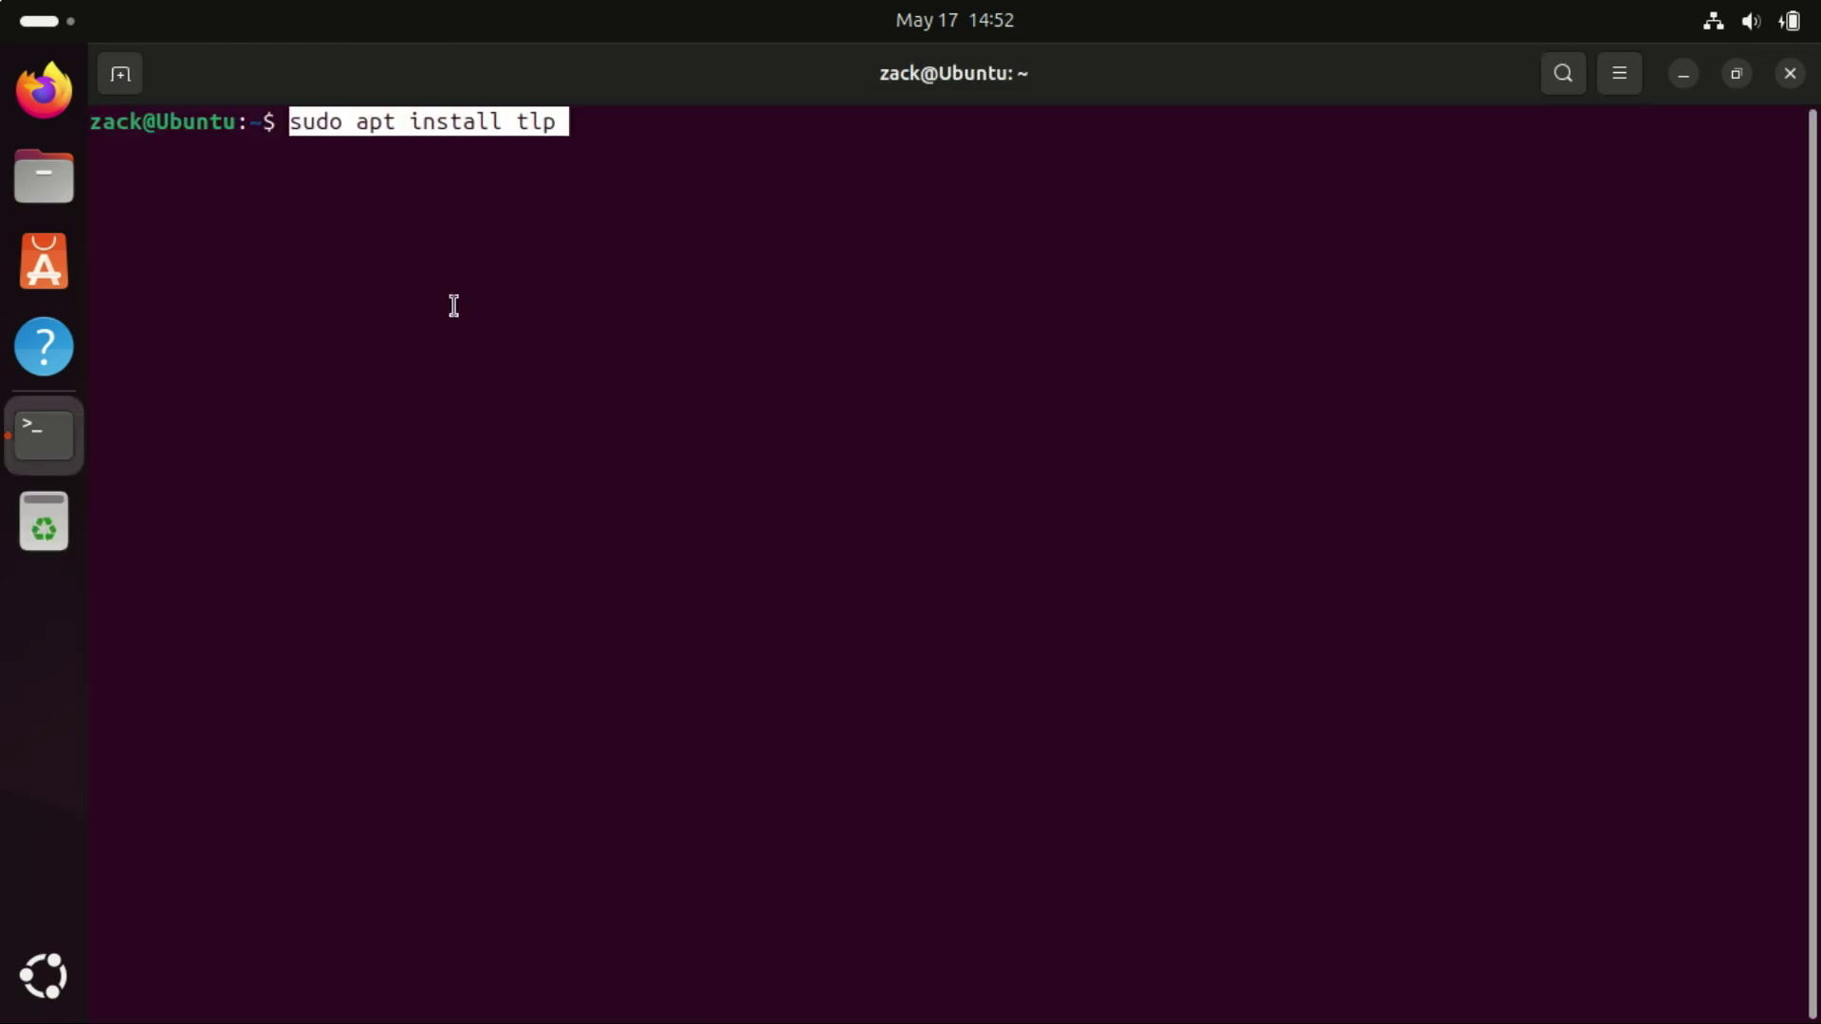
- Replace 'sudo apt install tlp' at the prompt with a pasted 'sudo tlp start'
key("End")
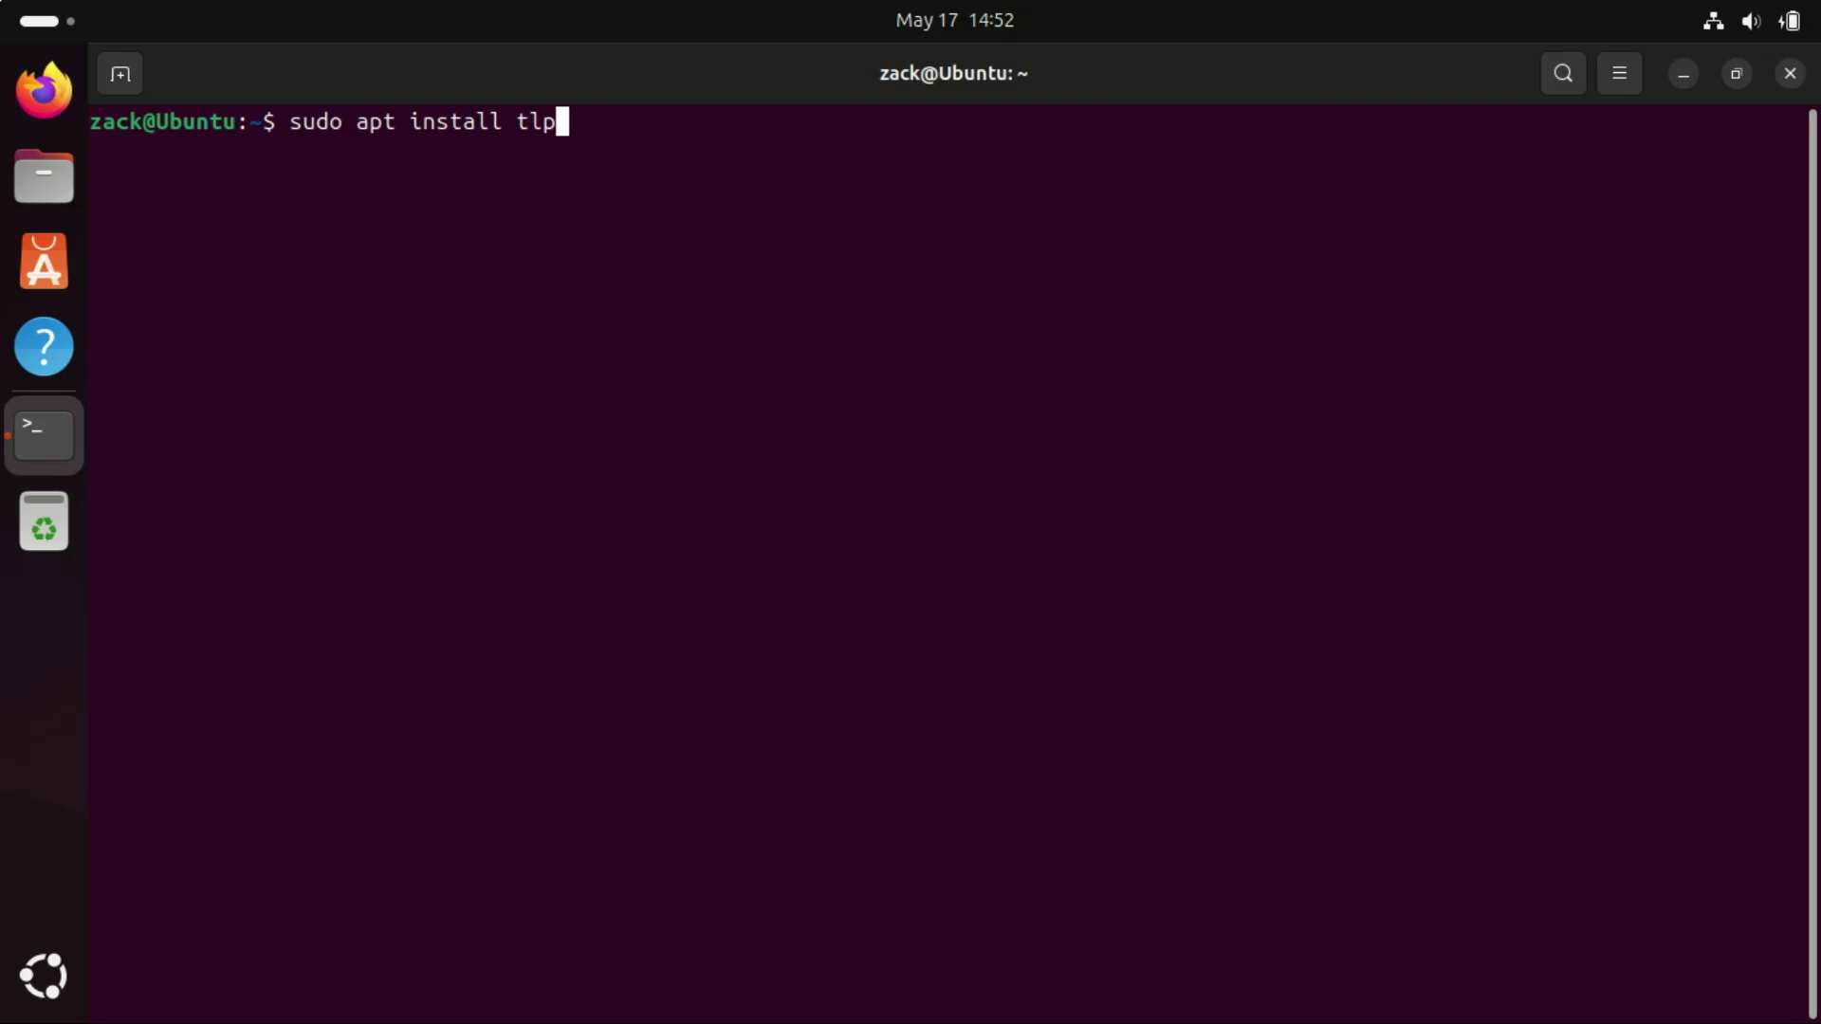
key("BackSpace")
key("BackSpace")
key("BackSpace")
key("BackSpace")
key("BackSpace")
key("BackSpace")
key("BackSpace")
key("BackSpace")
key("BackSpace")
key("BackSpace")
key("BackSpace")
key("BackSpace")
key("BackSpace")
key("BackSpace")
key("BackSpace")
key("BackSpace")
key("BackSpace")
key("BackSpace")
key("BackSpace")
key("BackSpace")
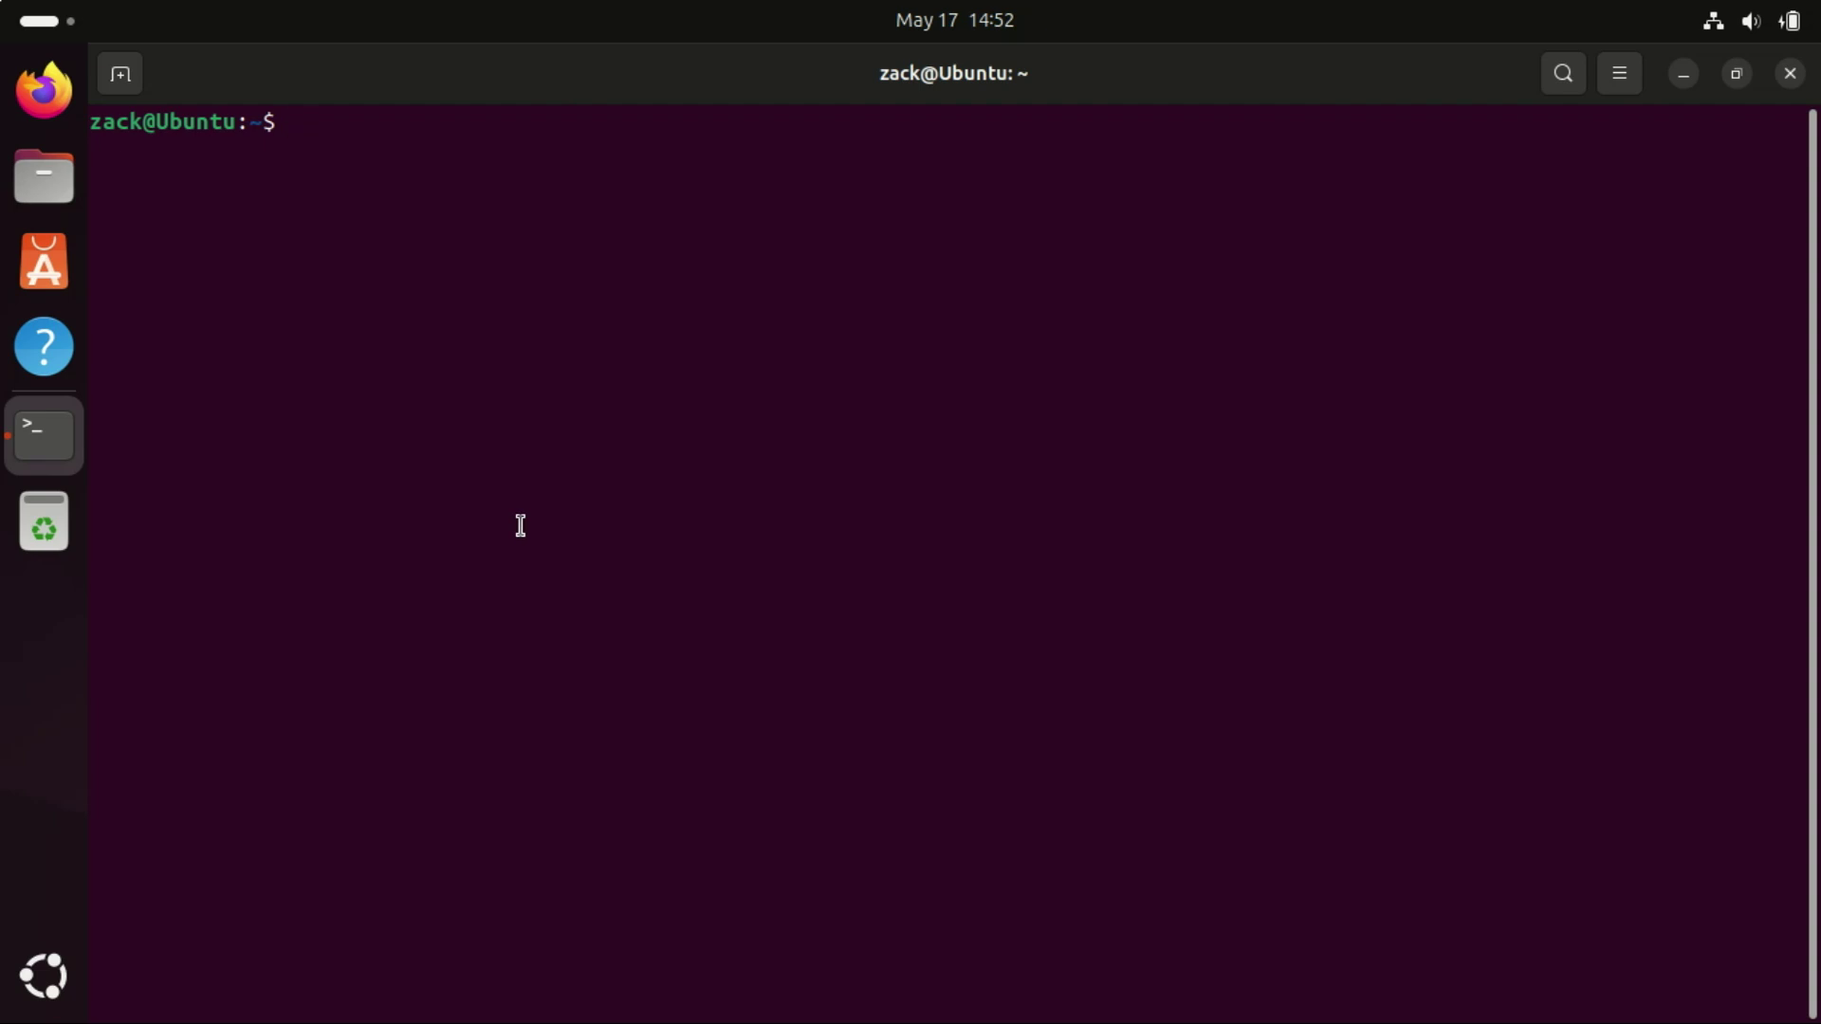
type("sudo tlp start")
key("Right")
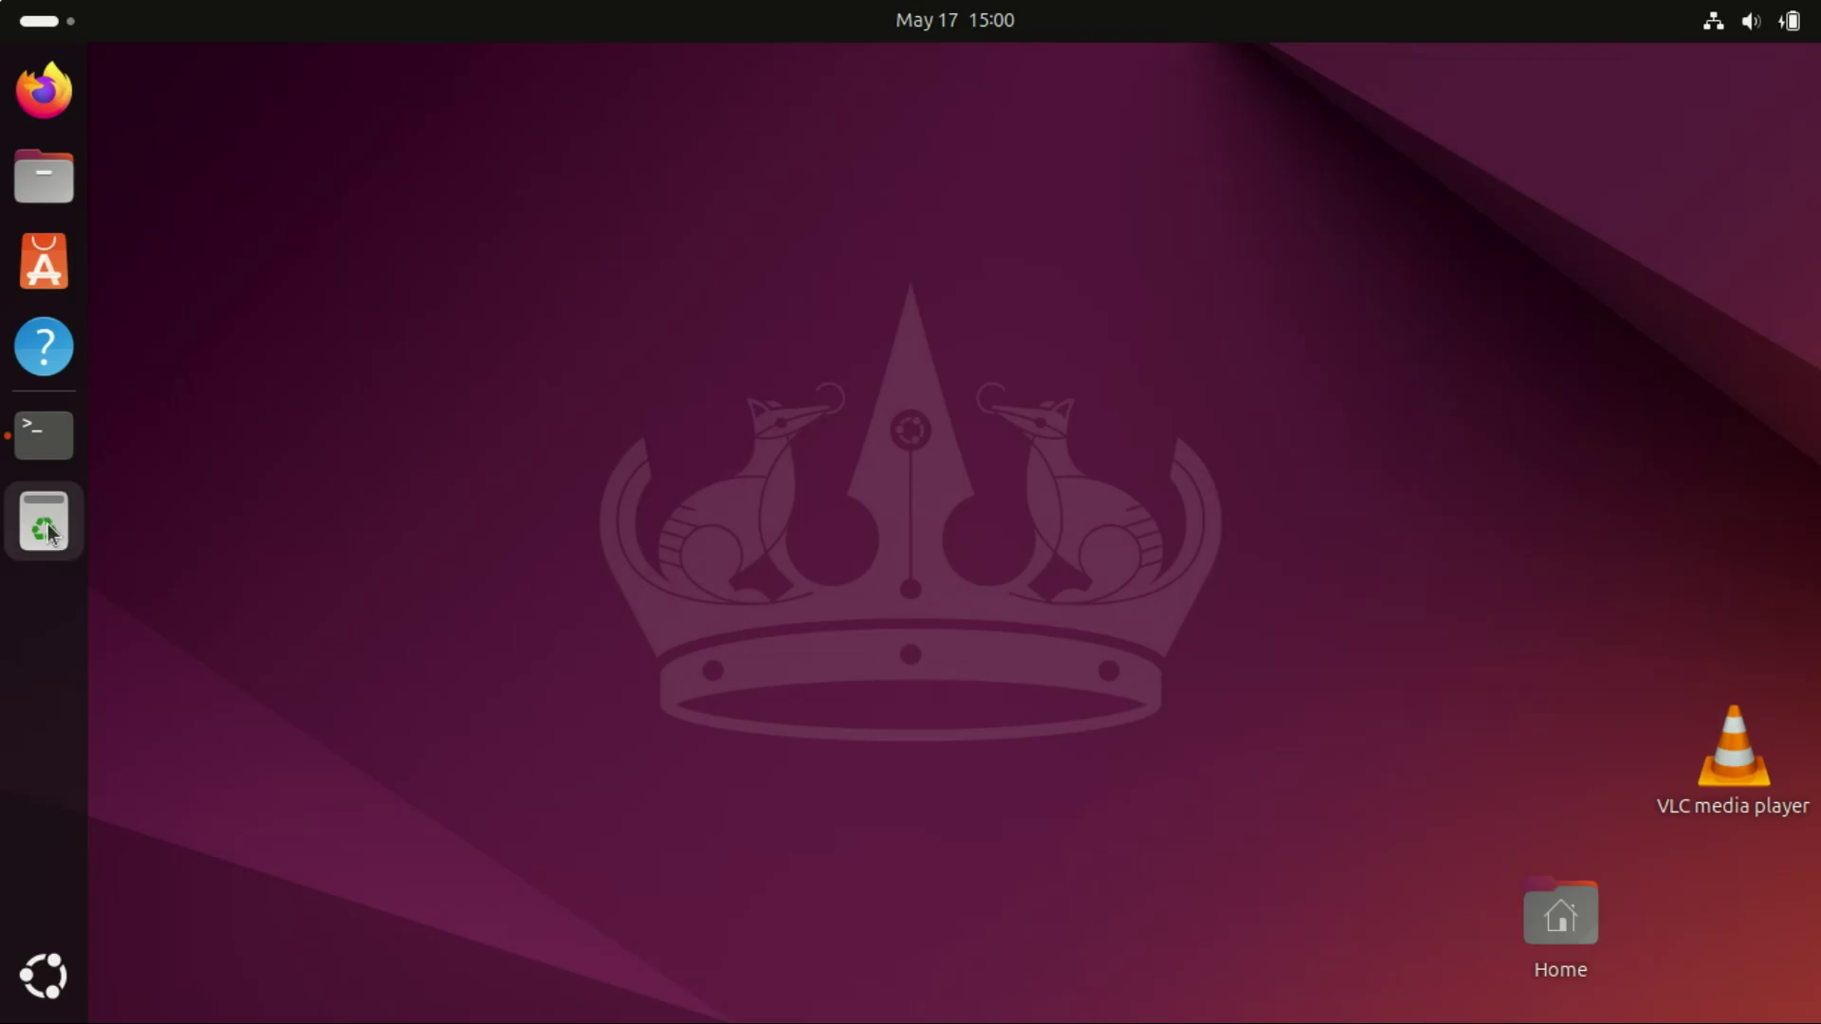
- Open the already-empty Trash from the dock, then close its Files window
right_click(47, 523)
left_click(186, 627)
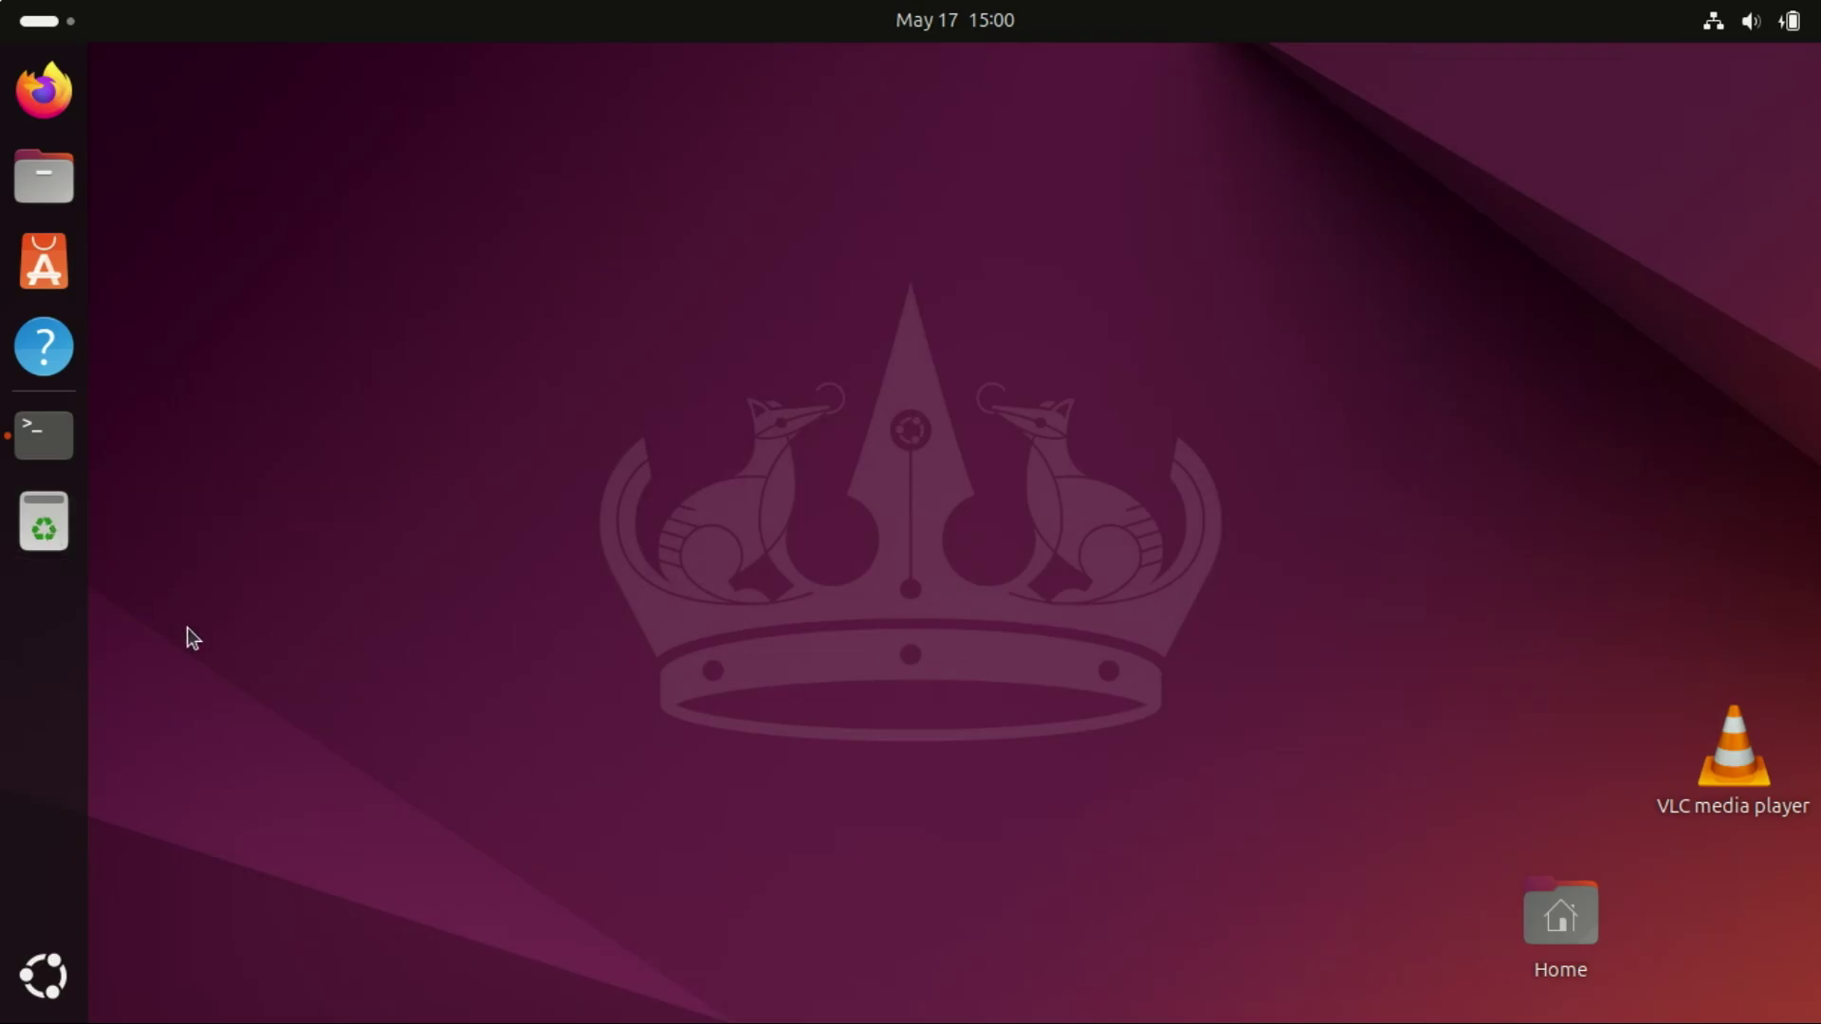
left_click(36, 533)
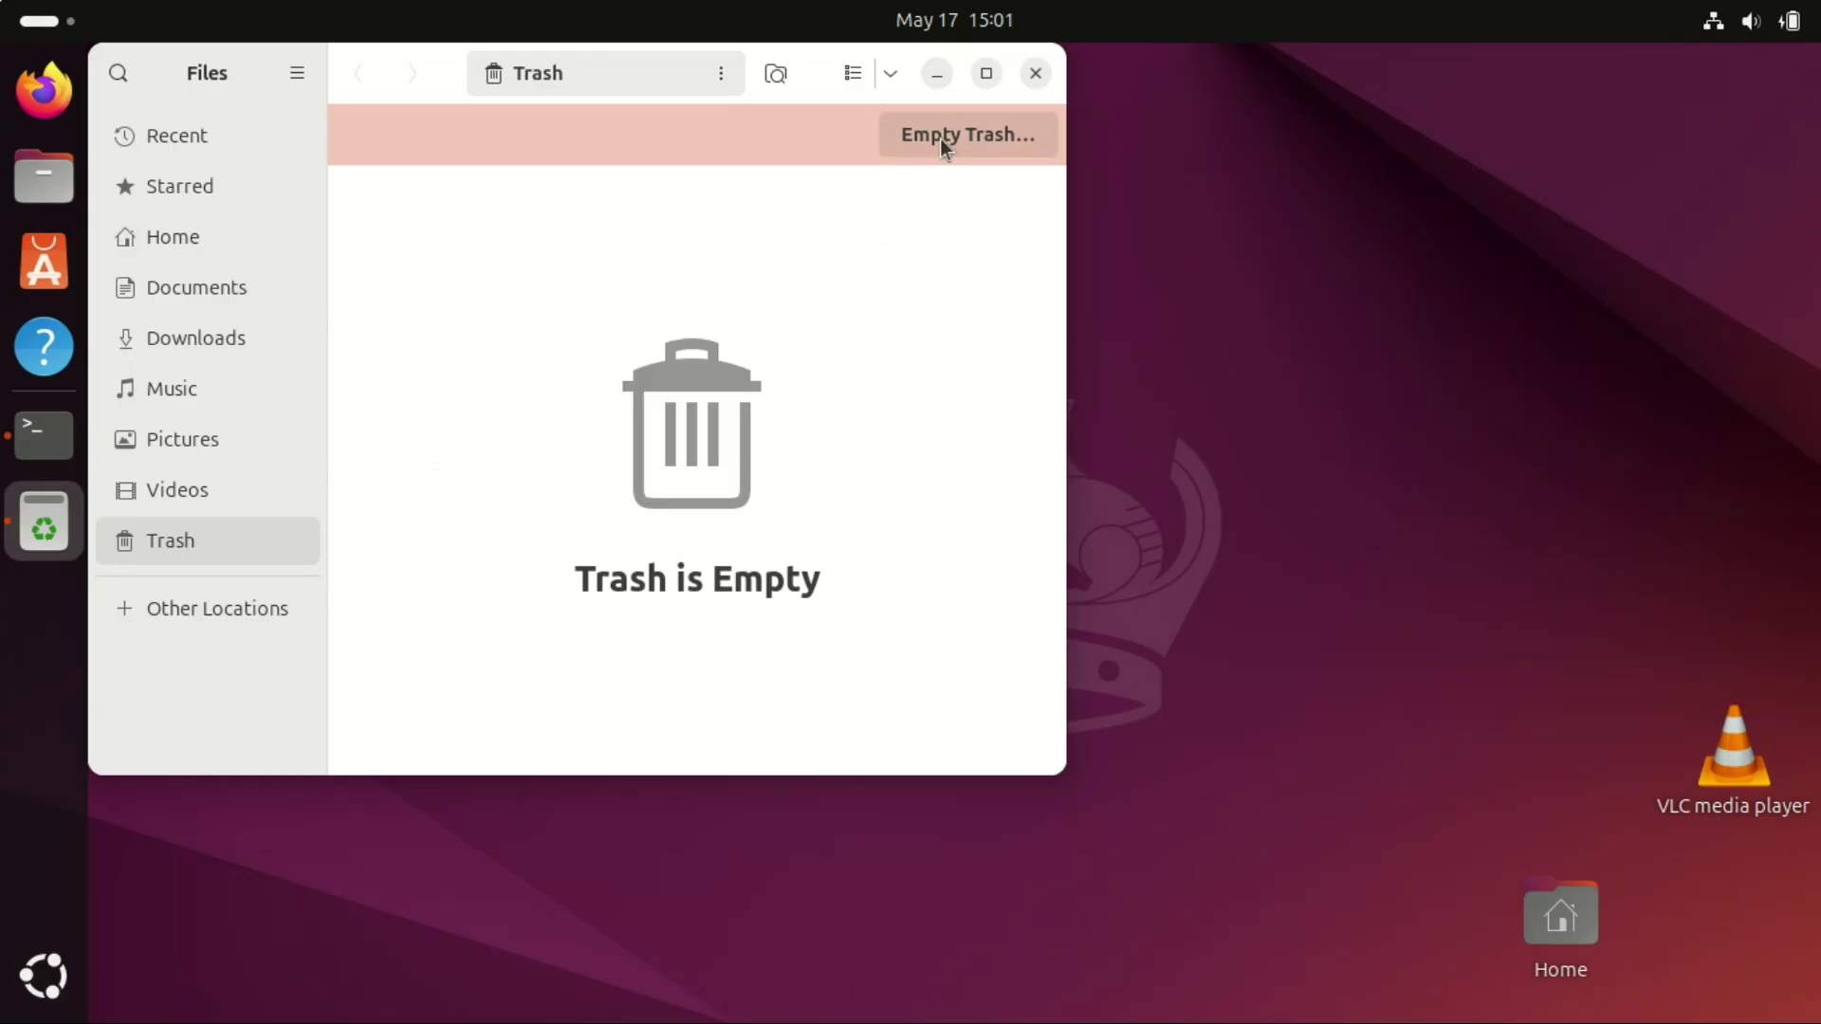
left_click(1035, 73)
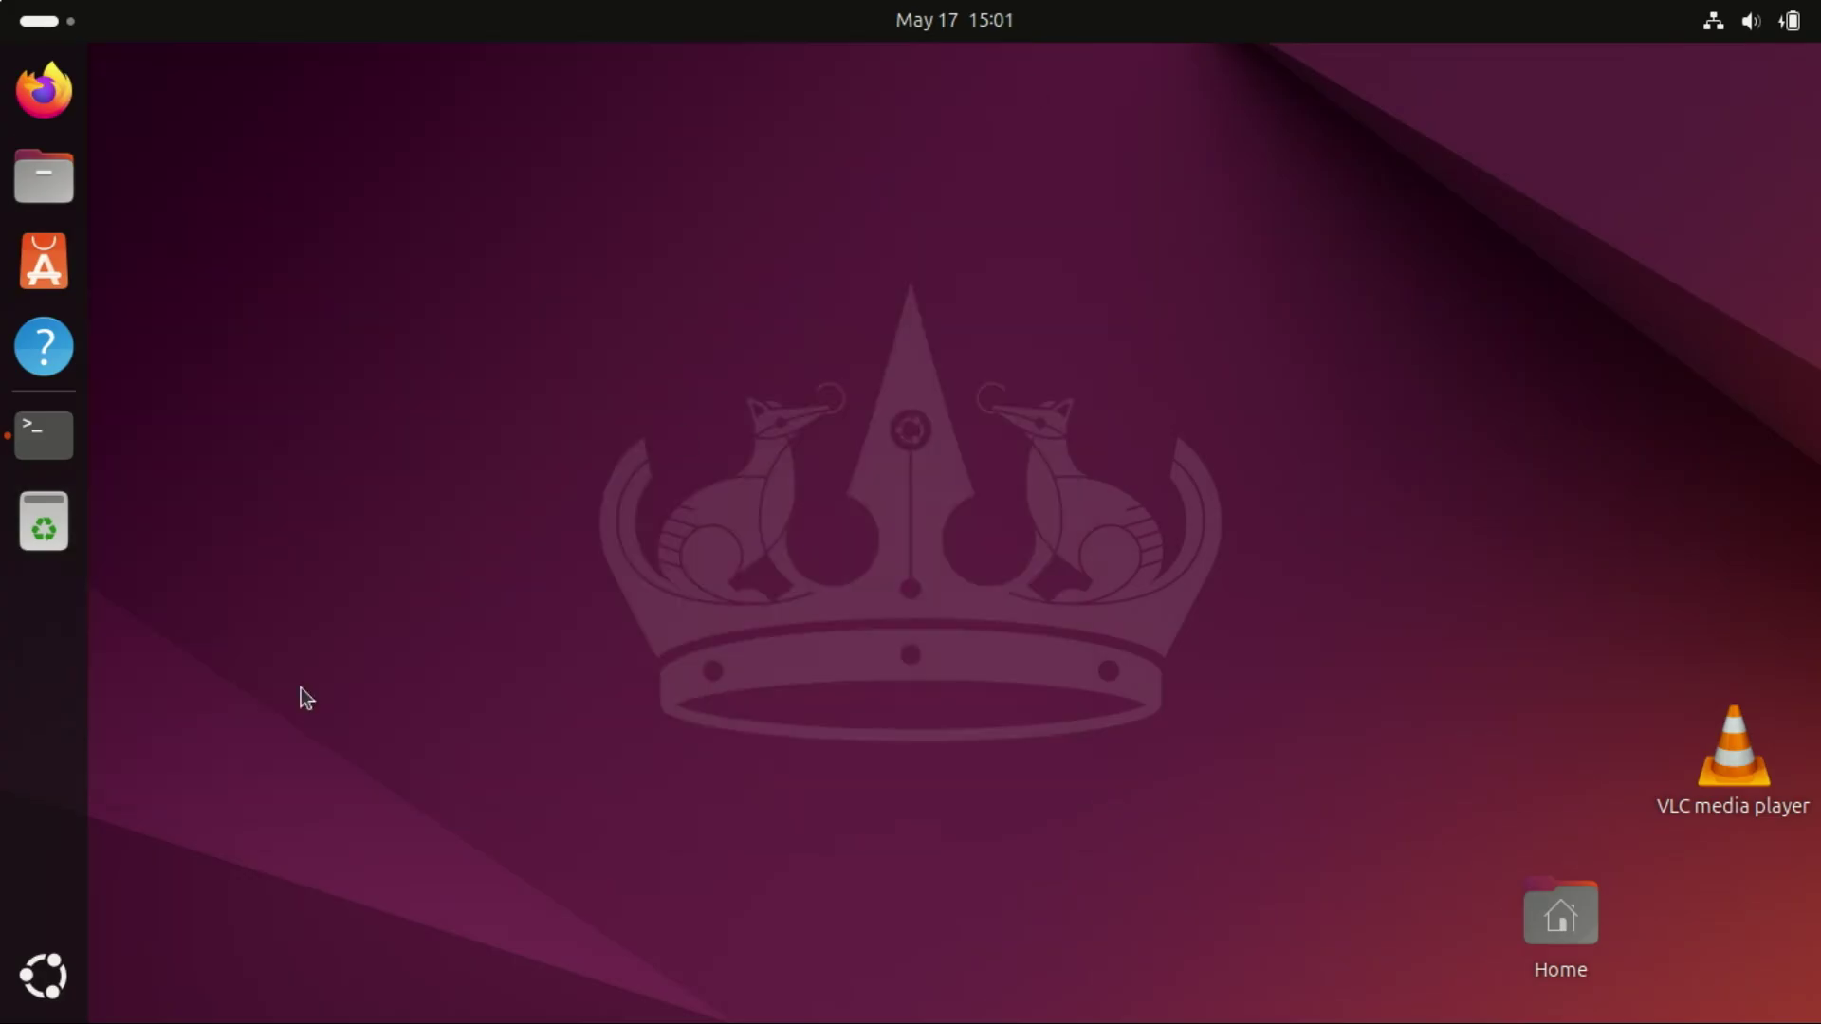
- Launch GNOME Settings by searching 'sett' in Show Apps
left_click(43, 977)
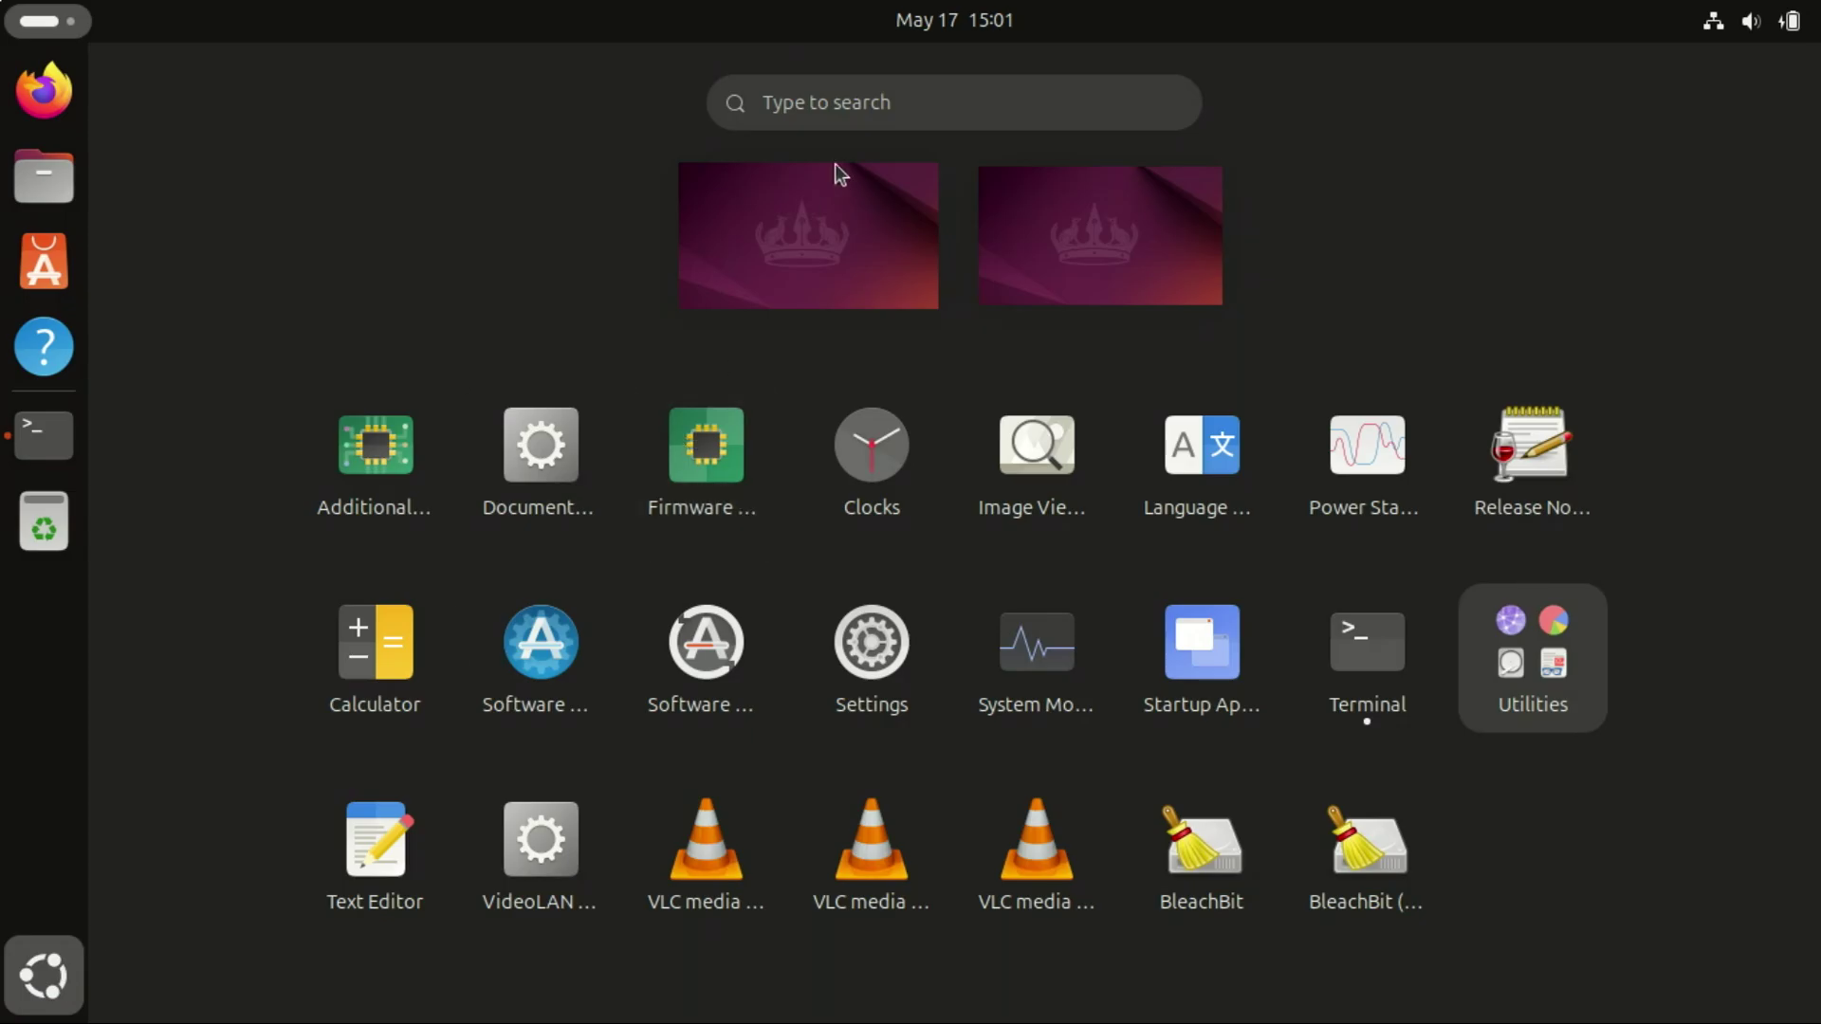
left_click(828, 105)
type("sett")
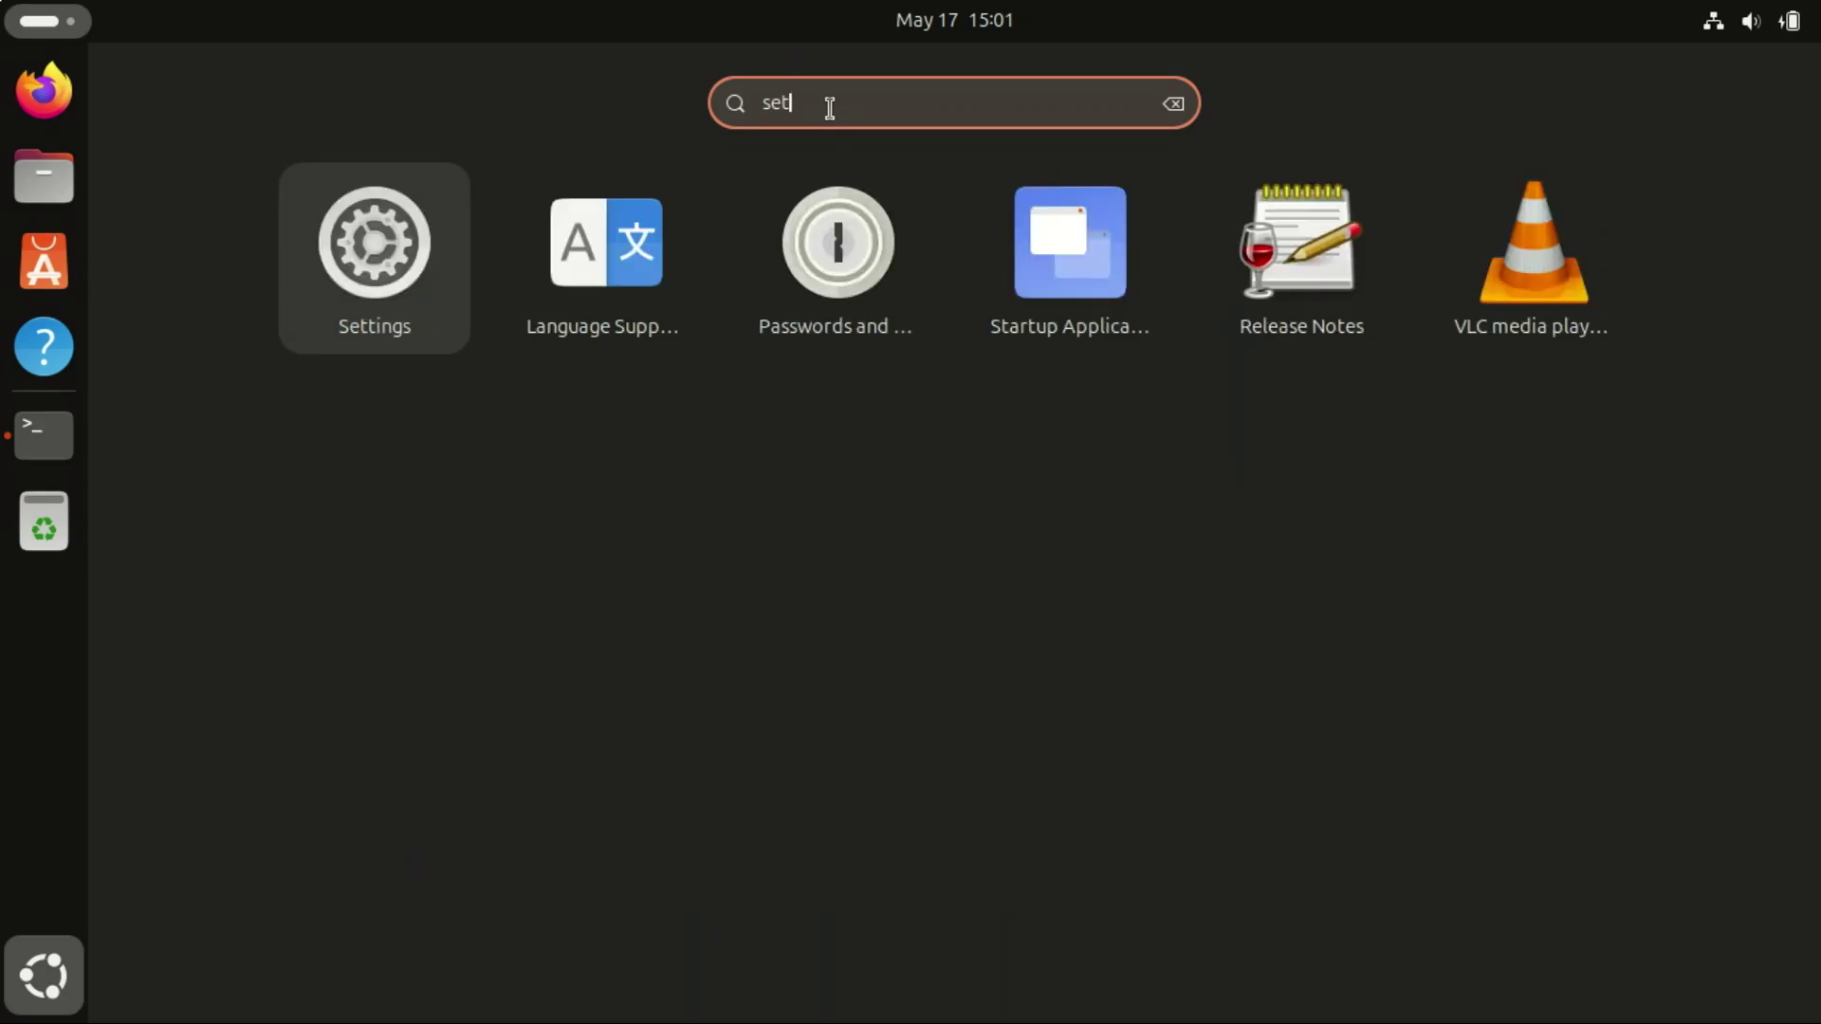
left_click(963, 258)
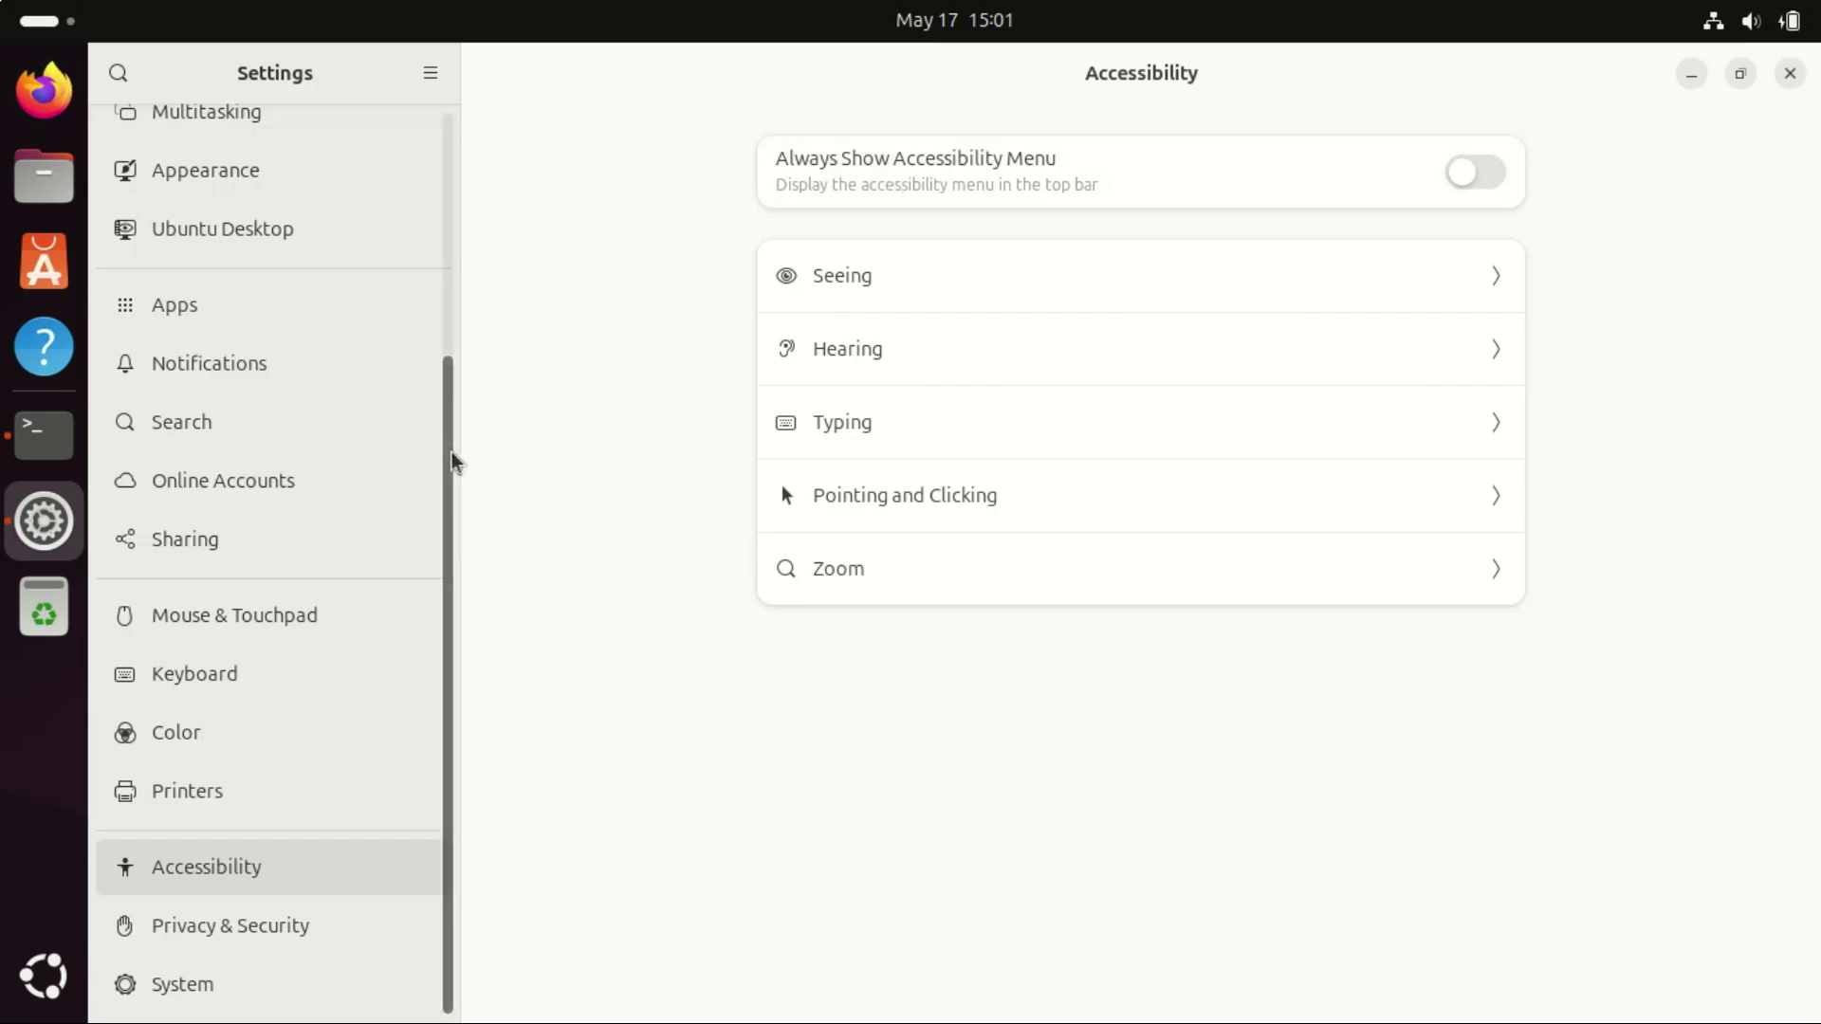
left_click_drag(451, 452, 428, 94)
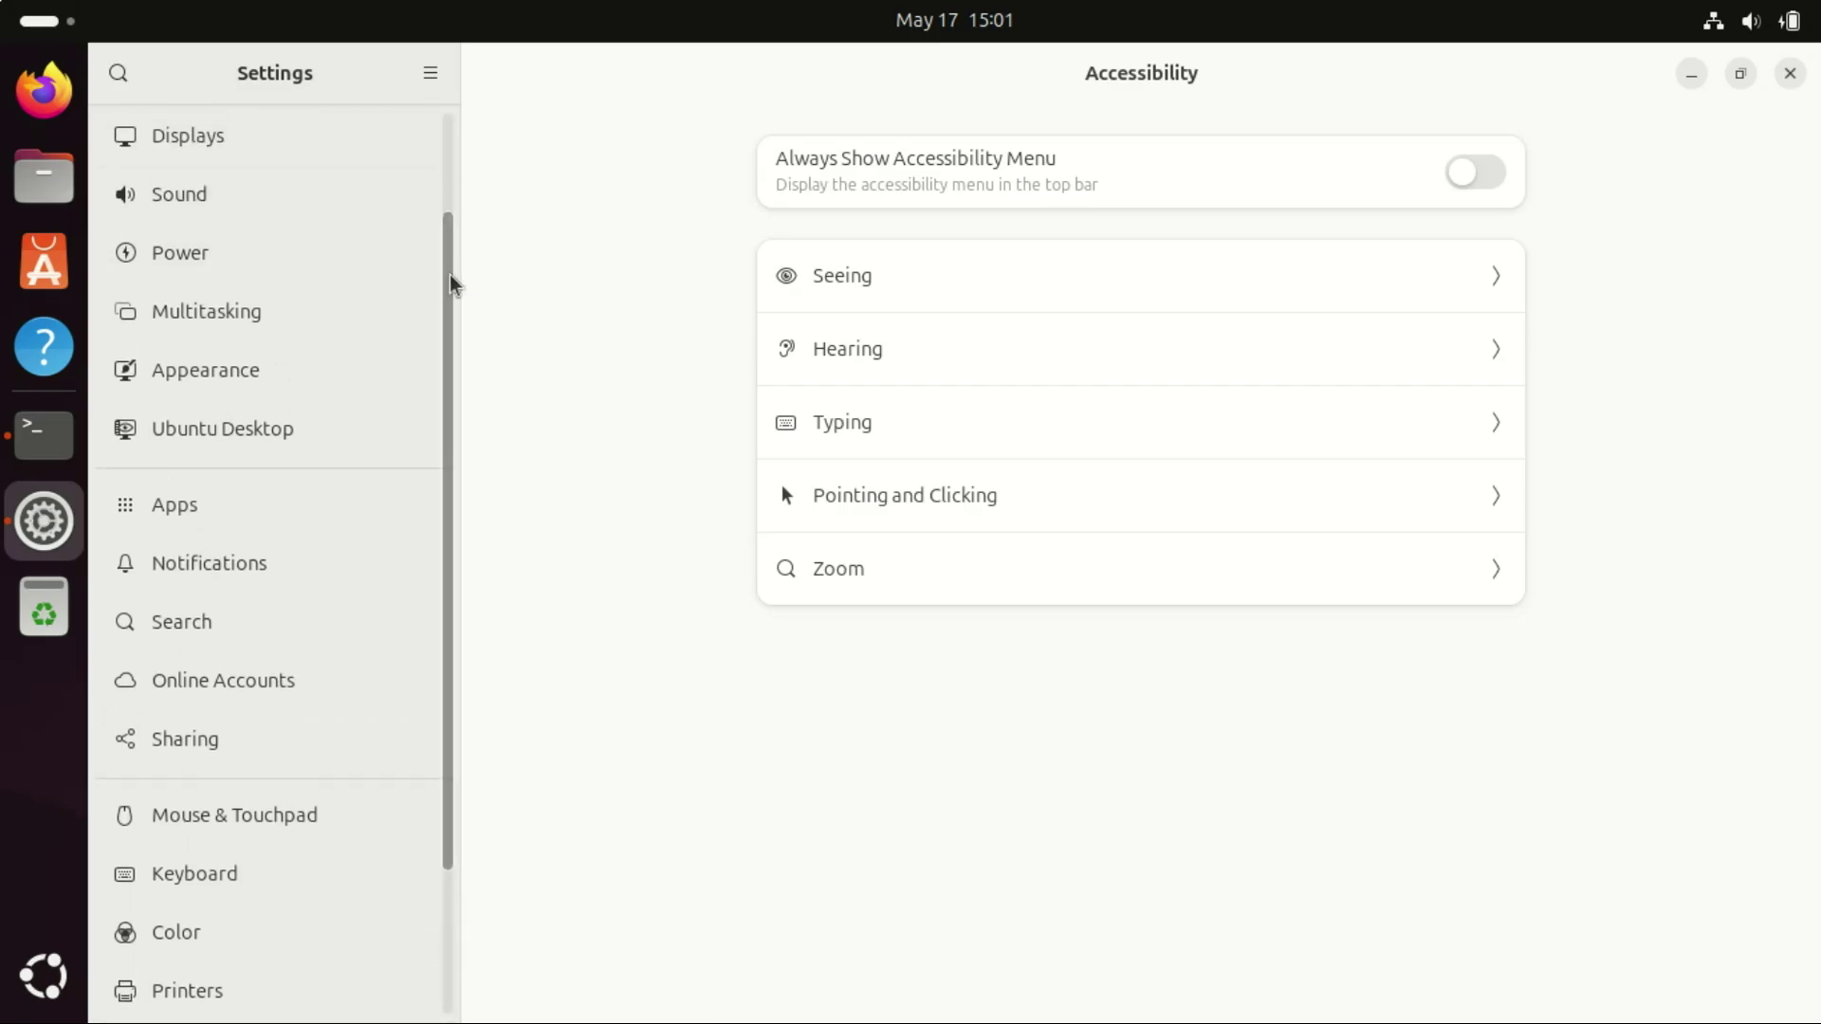
scroll(450, 275, "up", 2)
scroll(436, 207, "down", 5)
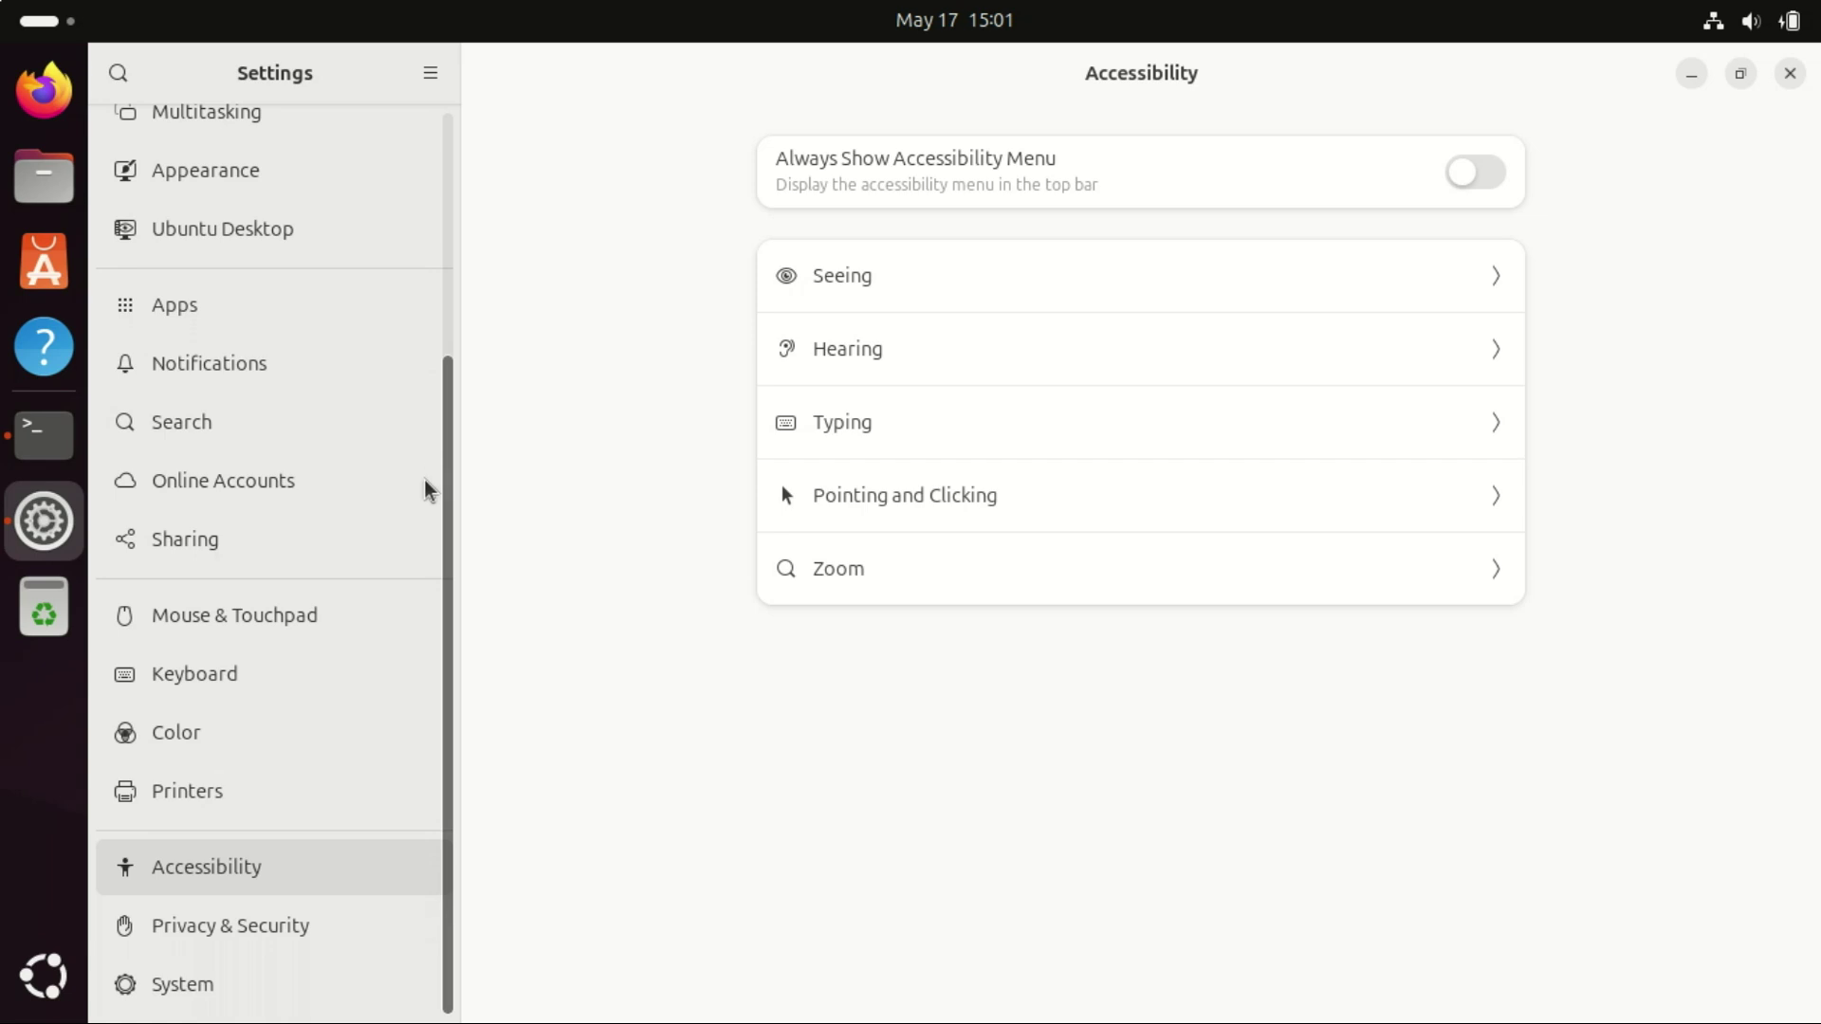
- Under Privacy & Security > File History & Trash, auto-delete Trash and temporary files after 30 days
left_click(286, 921)
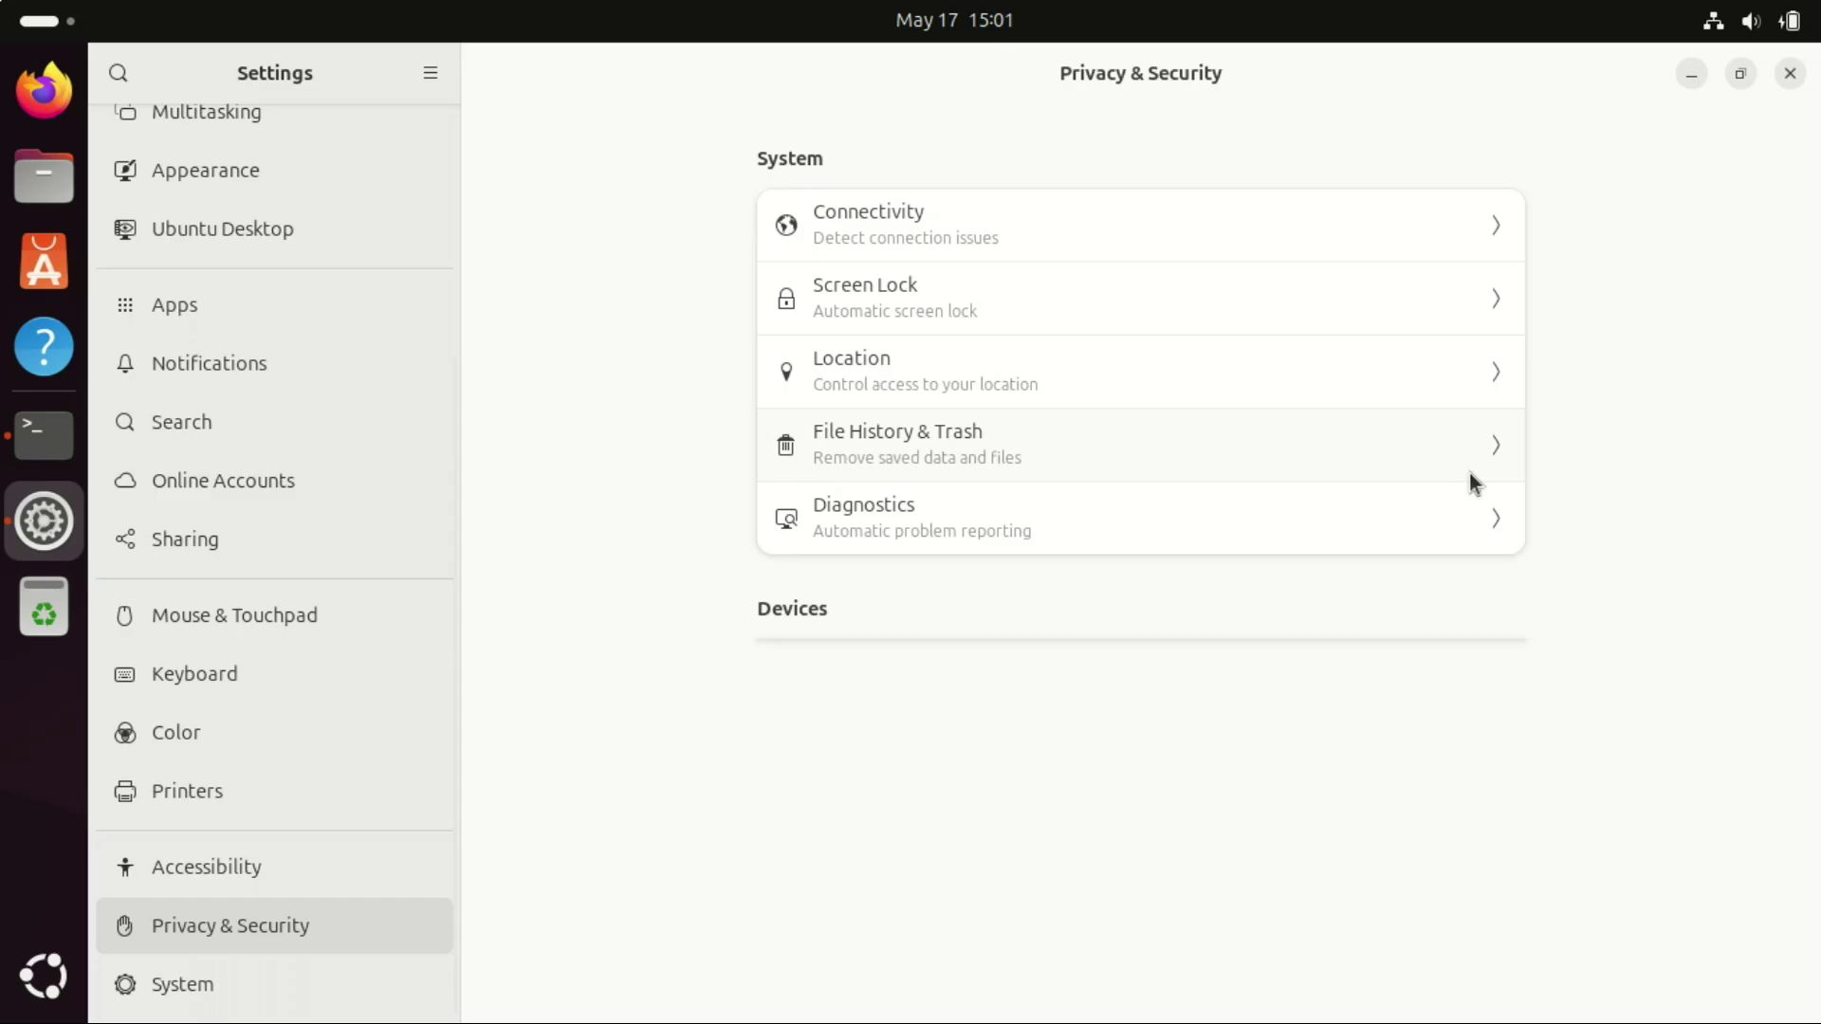
left_click(1498, 454)
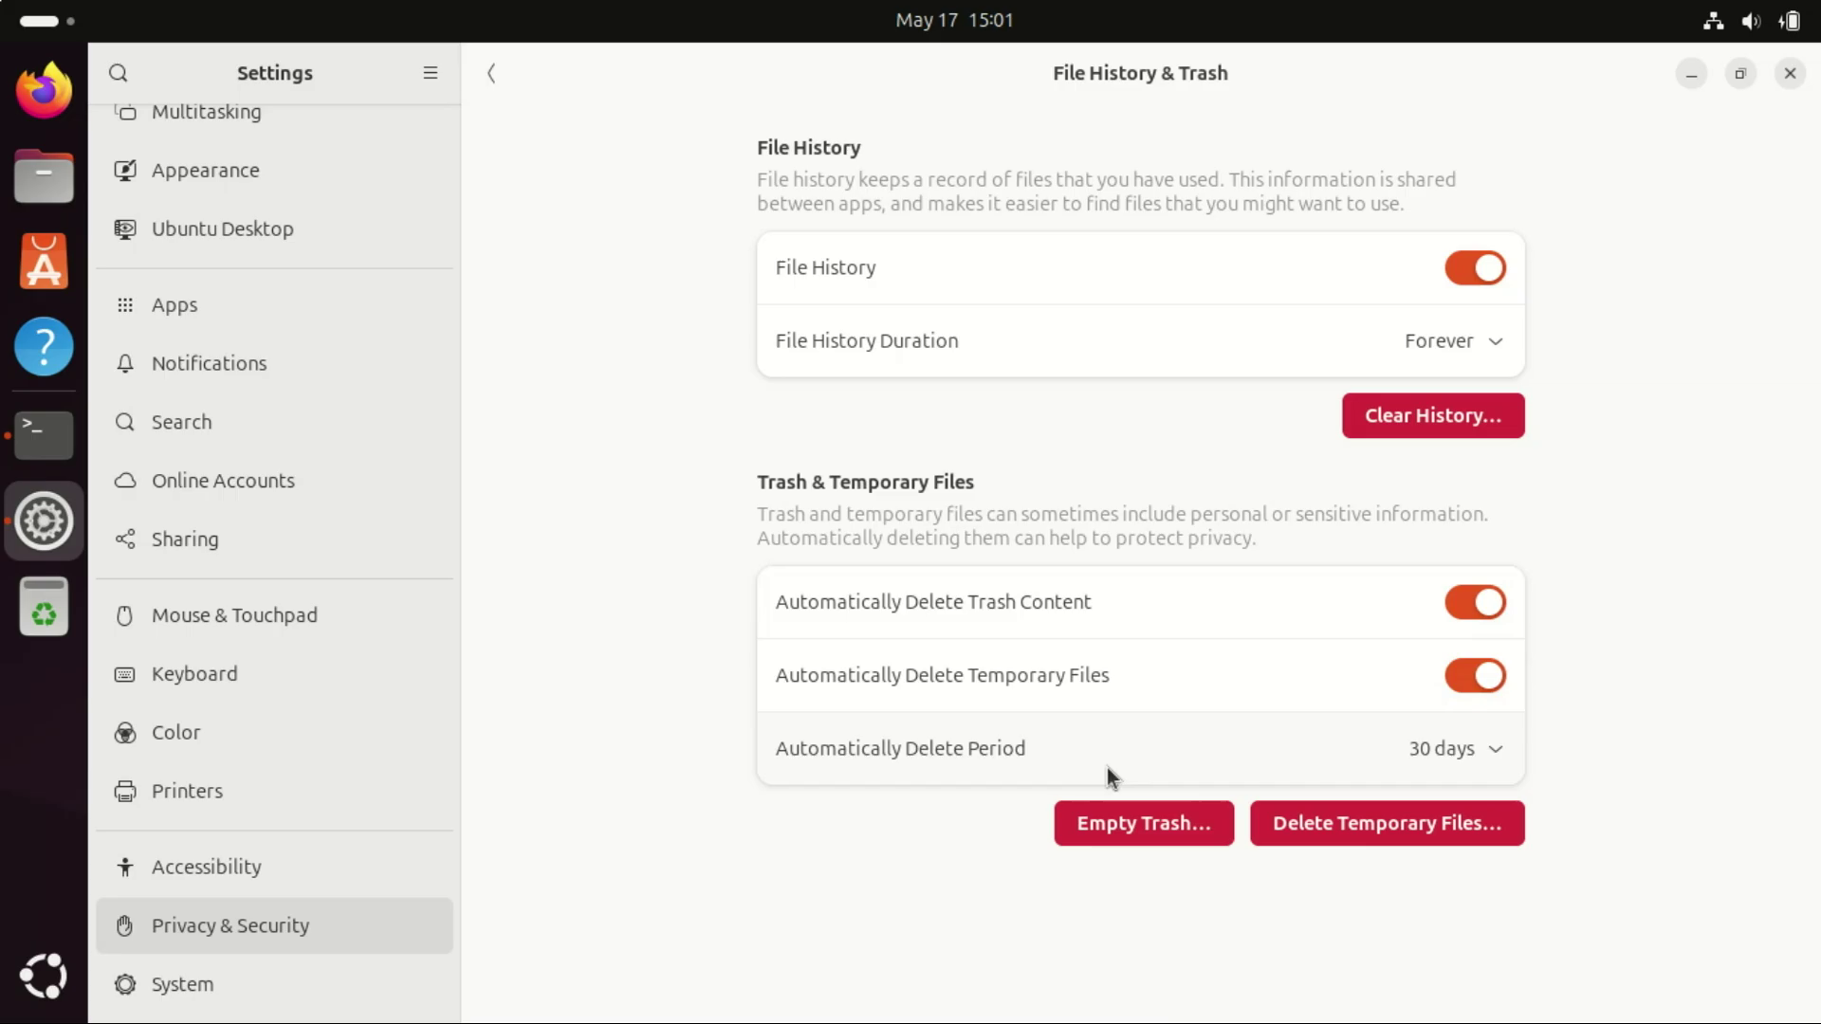
left_click(1497, 748)
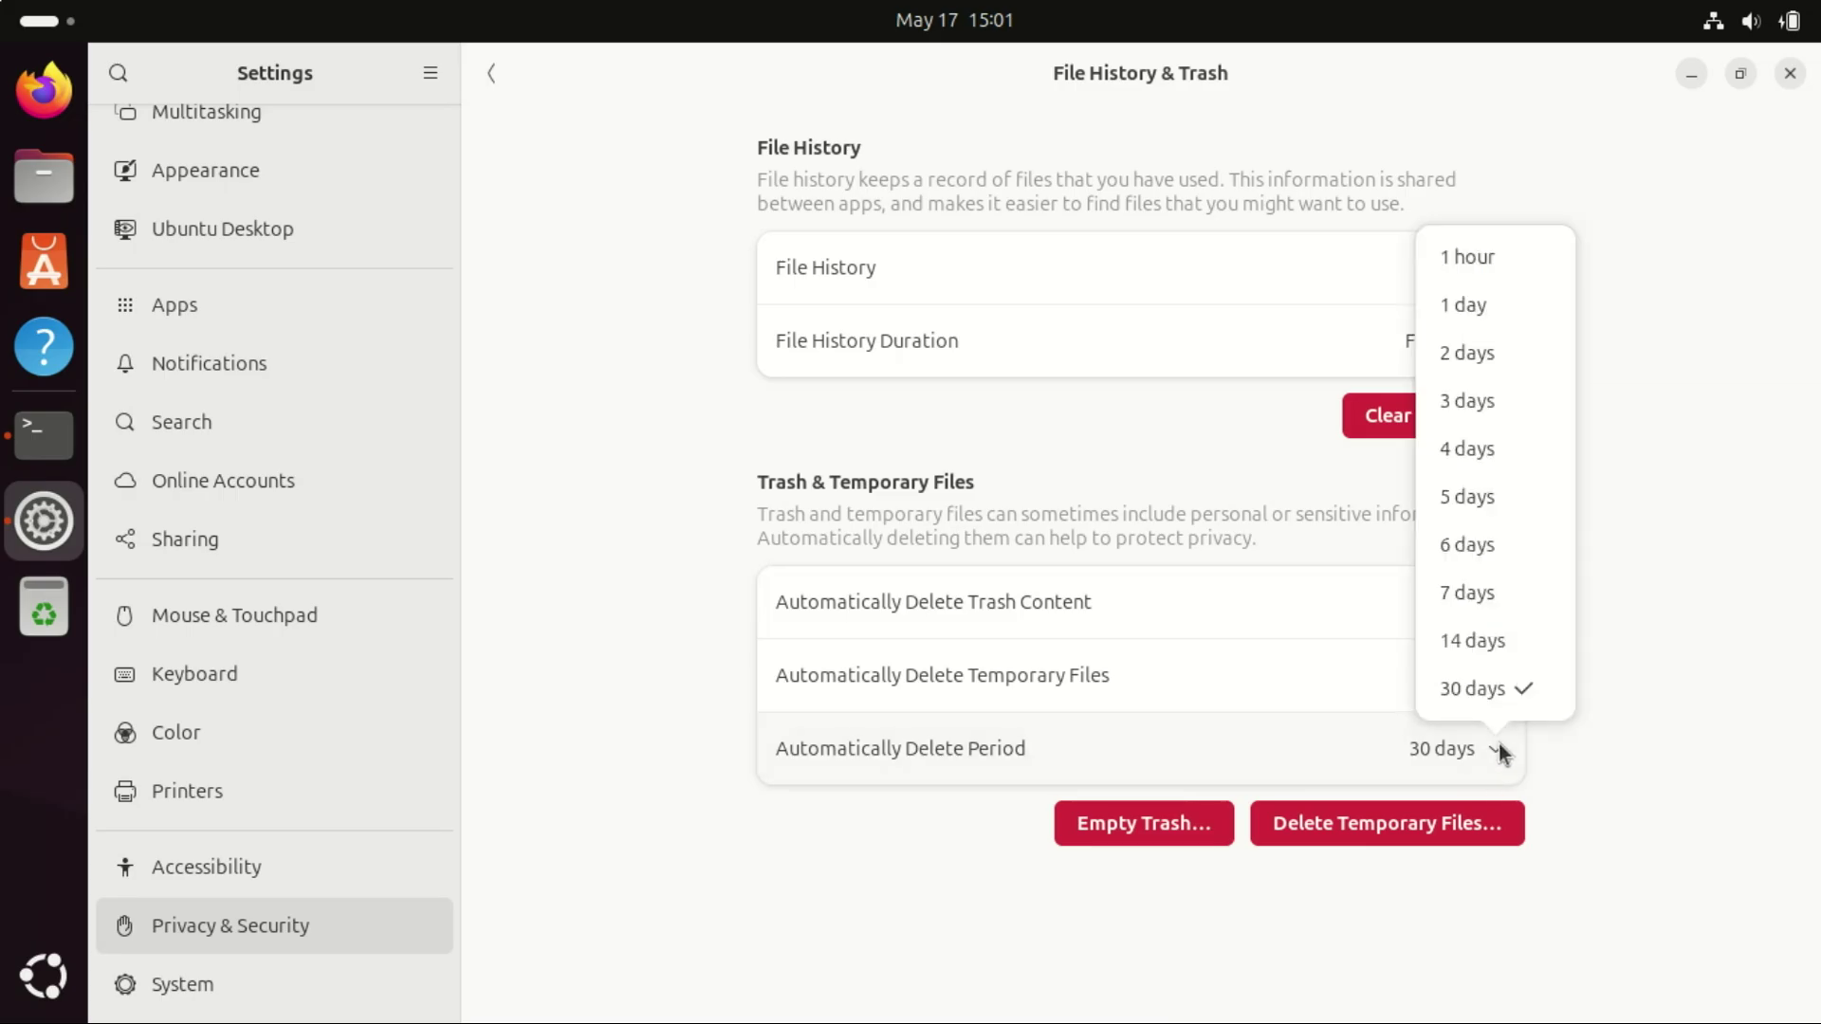
left_click(1496, 748)
left_click(1496, 749)
left_click(1497, 748)
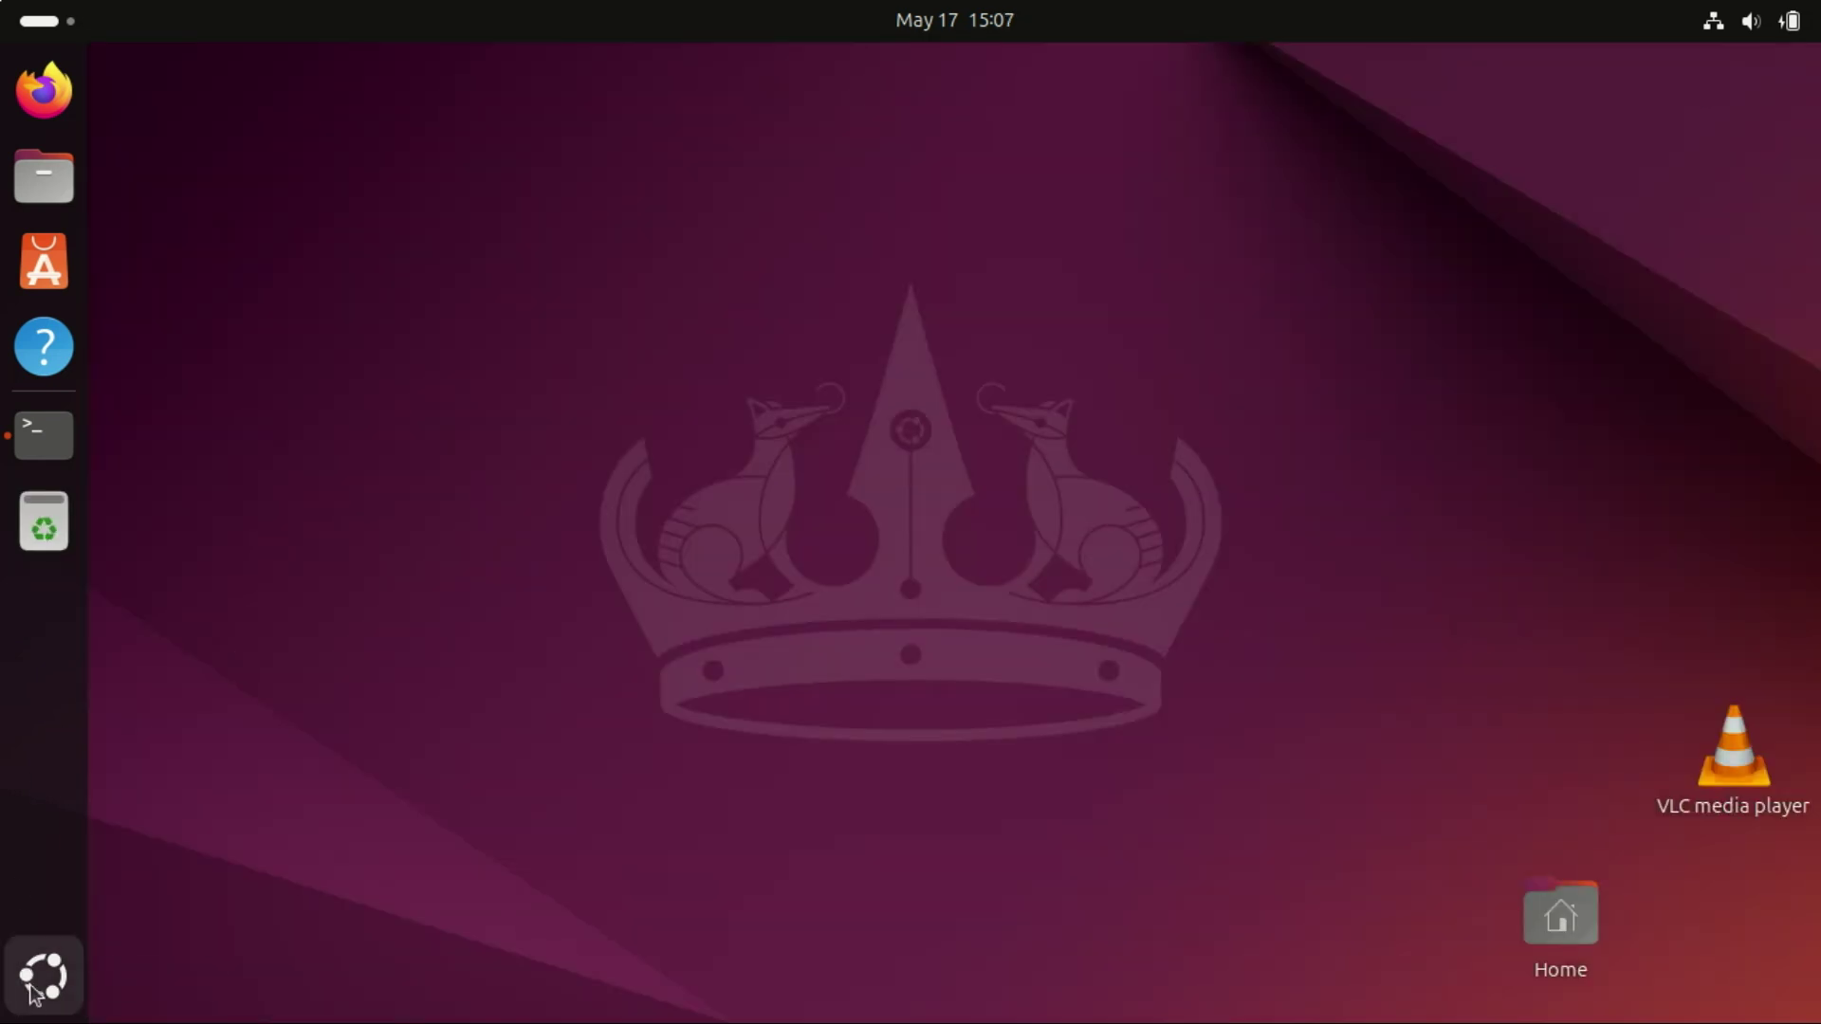
- Launch System Monitor by searching 'moni' and maximize its window
left_click(43, 977)
left_click(829, 102)
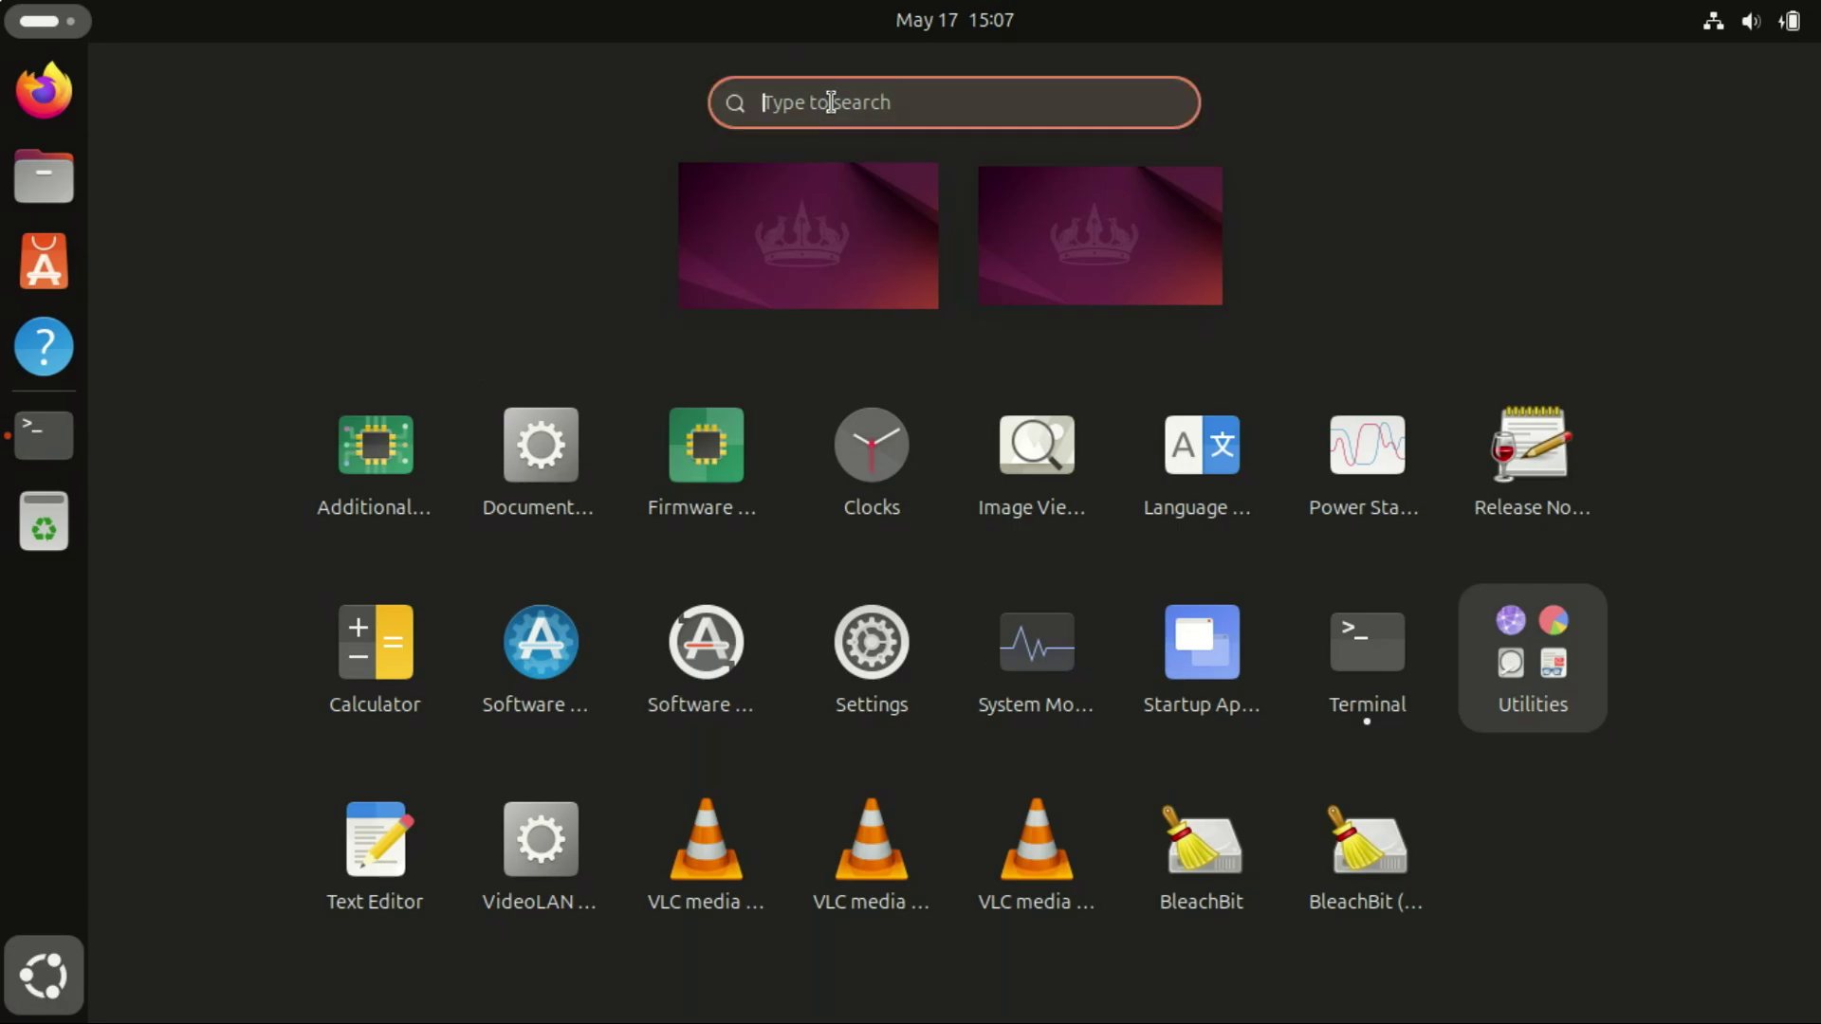
type("moni")
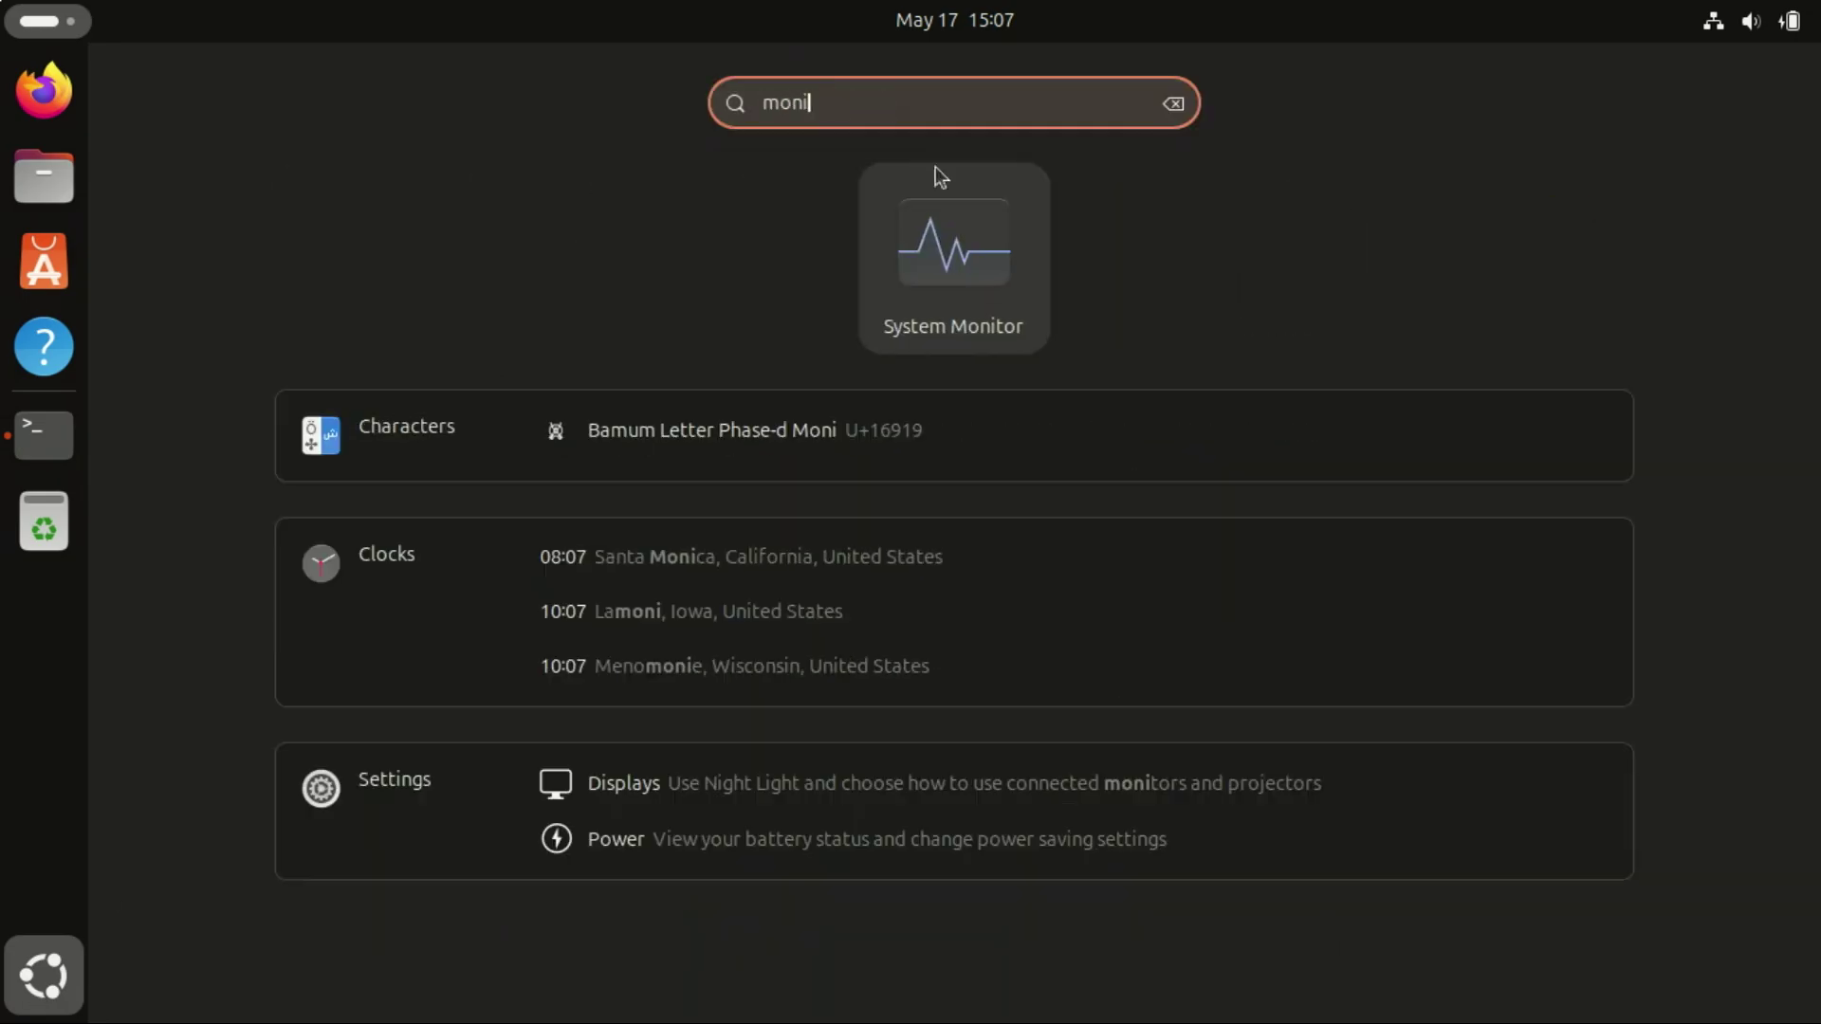
left_click(948, 258)
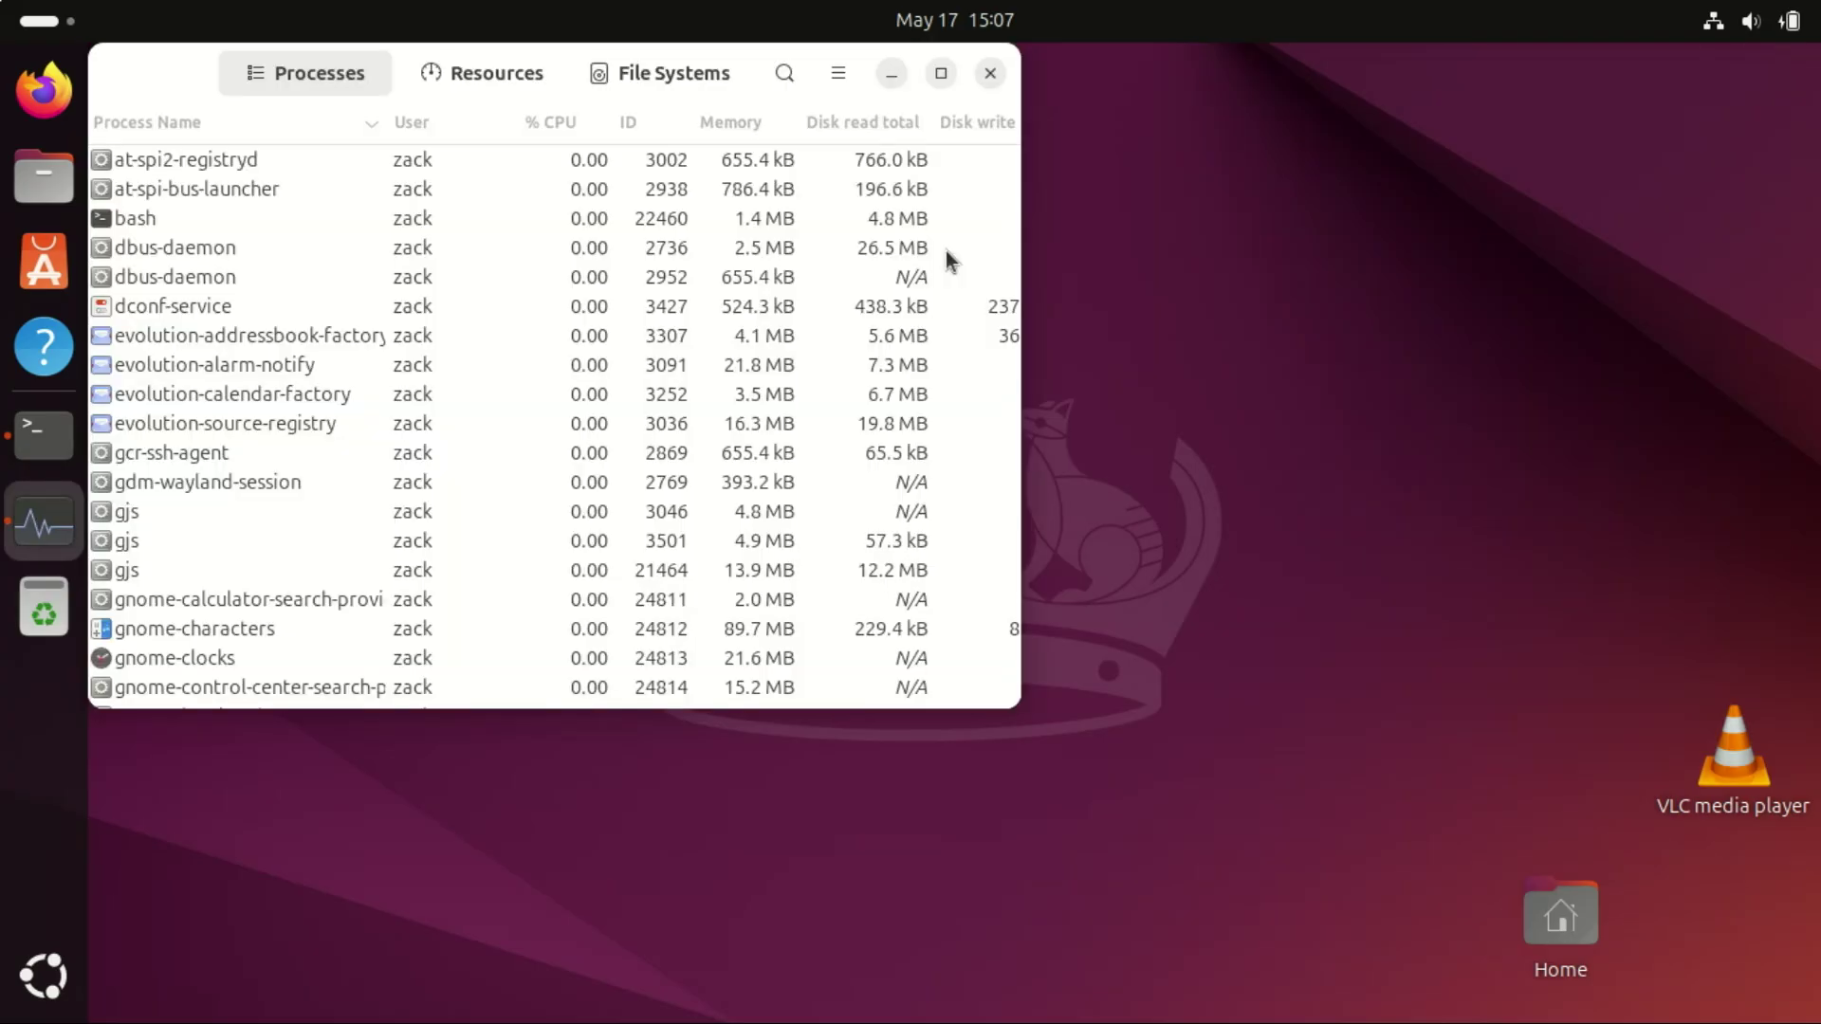
left_click(941, 74)
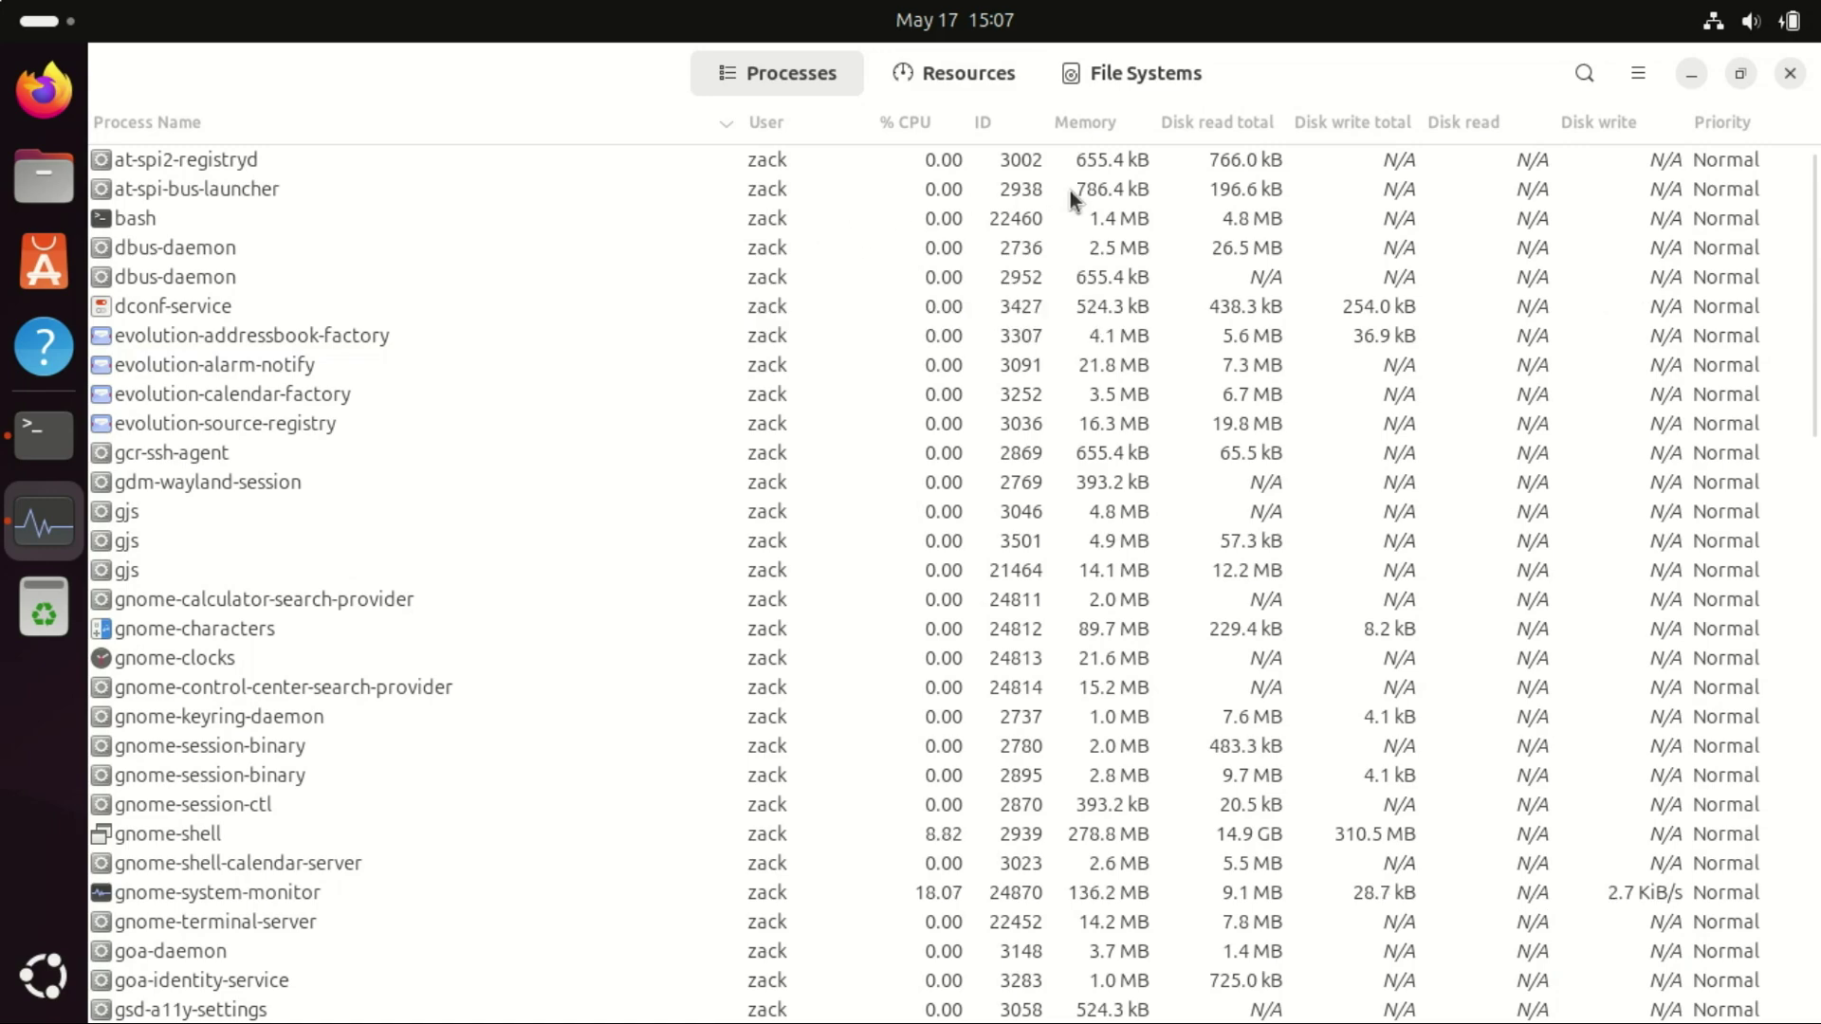
- Sort processes by Memory, largest first, and select gnome-shell and mutter-x11-frames
left_click(1094, 127)
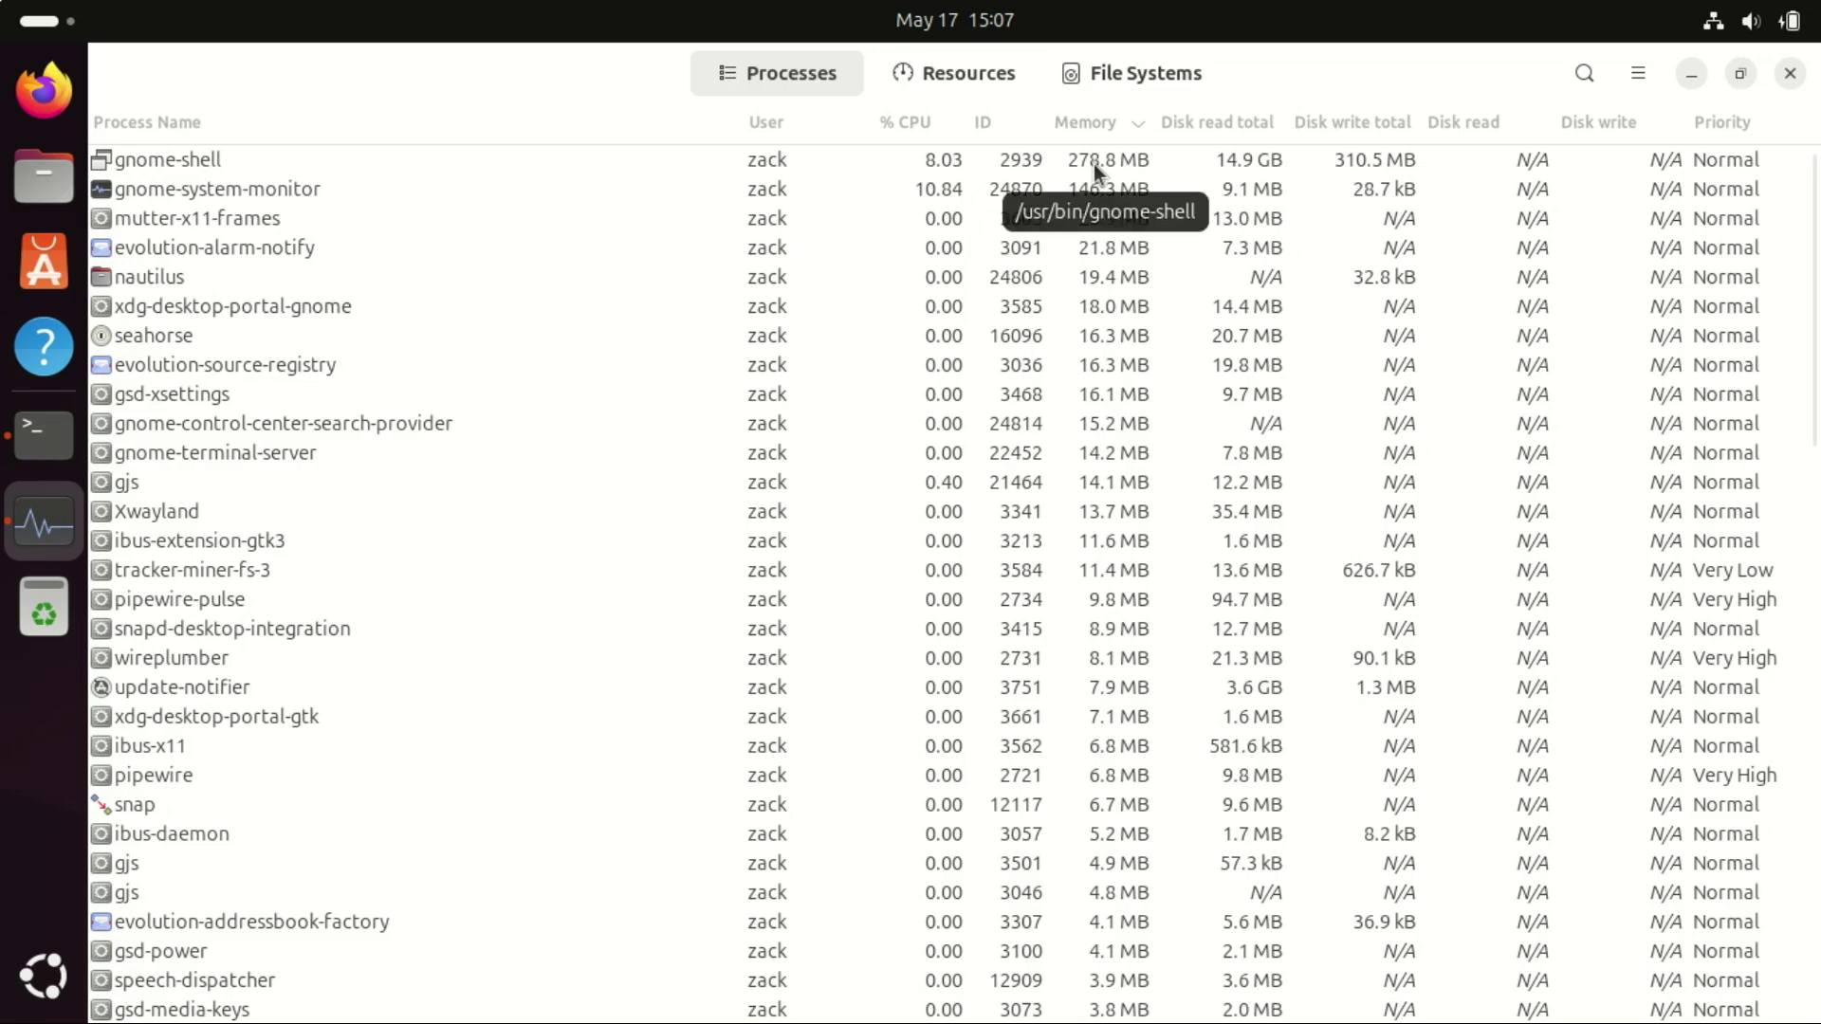
left_click(1094, 164)
left_click(1090, 206)
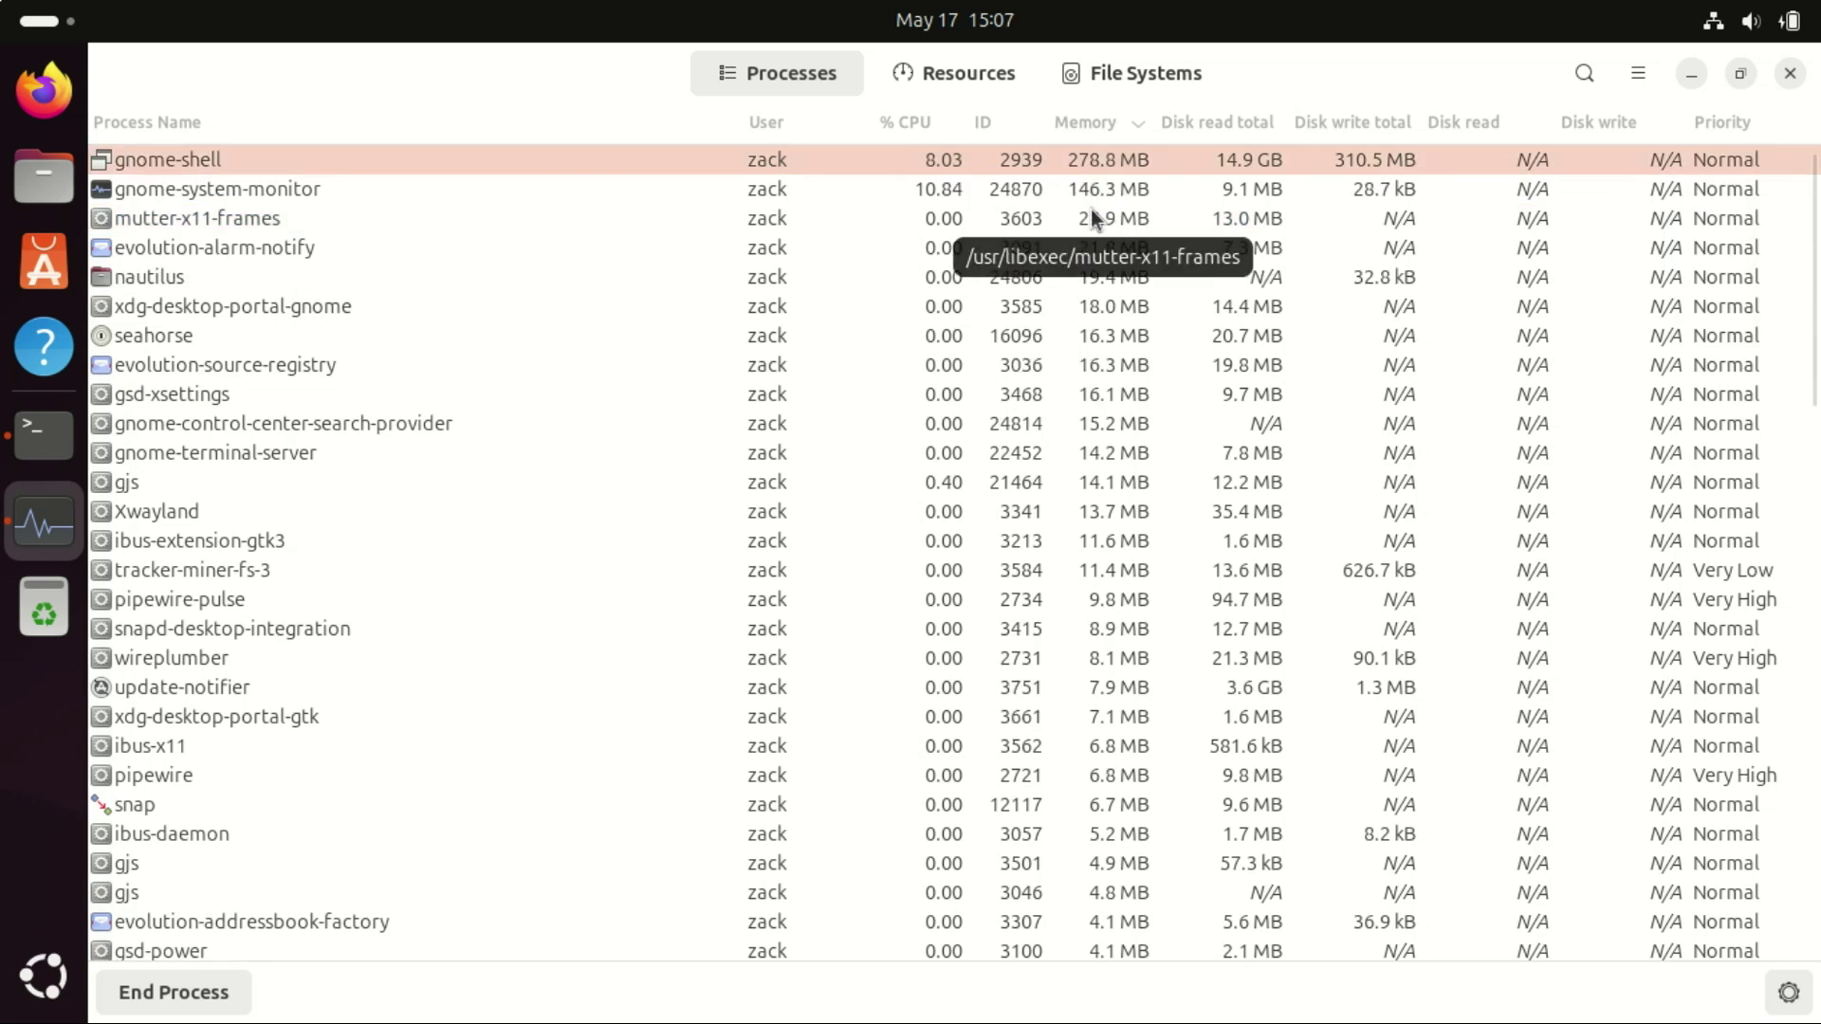
left_click(1090, 209)
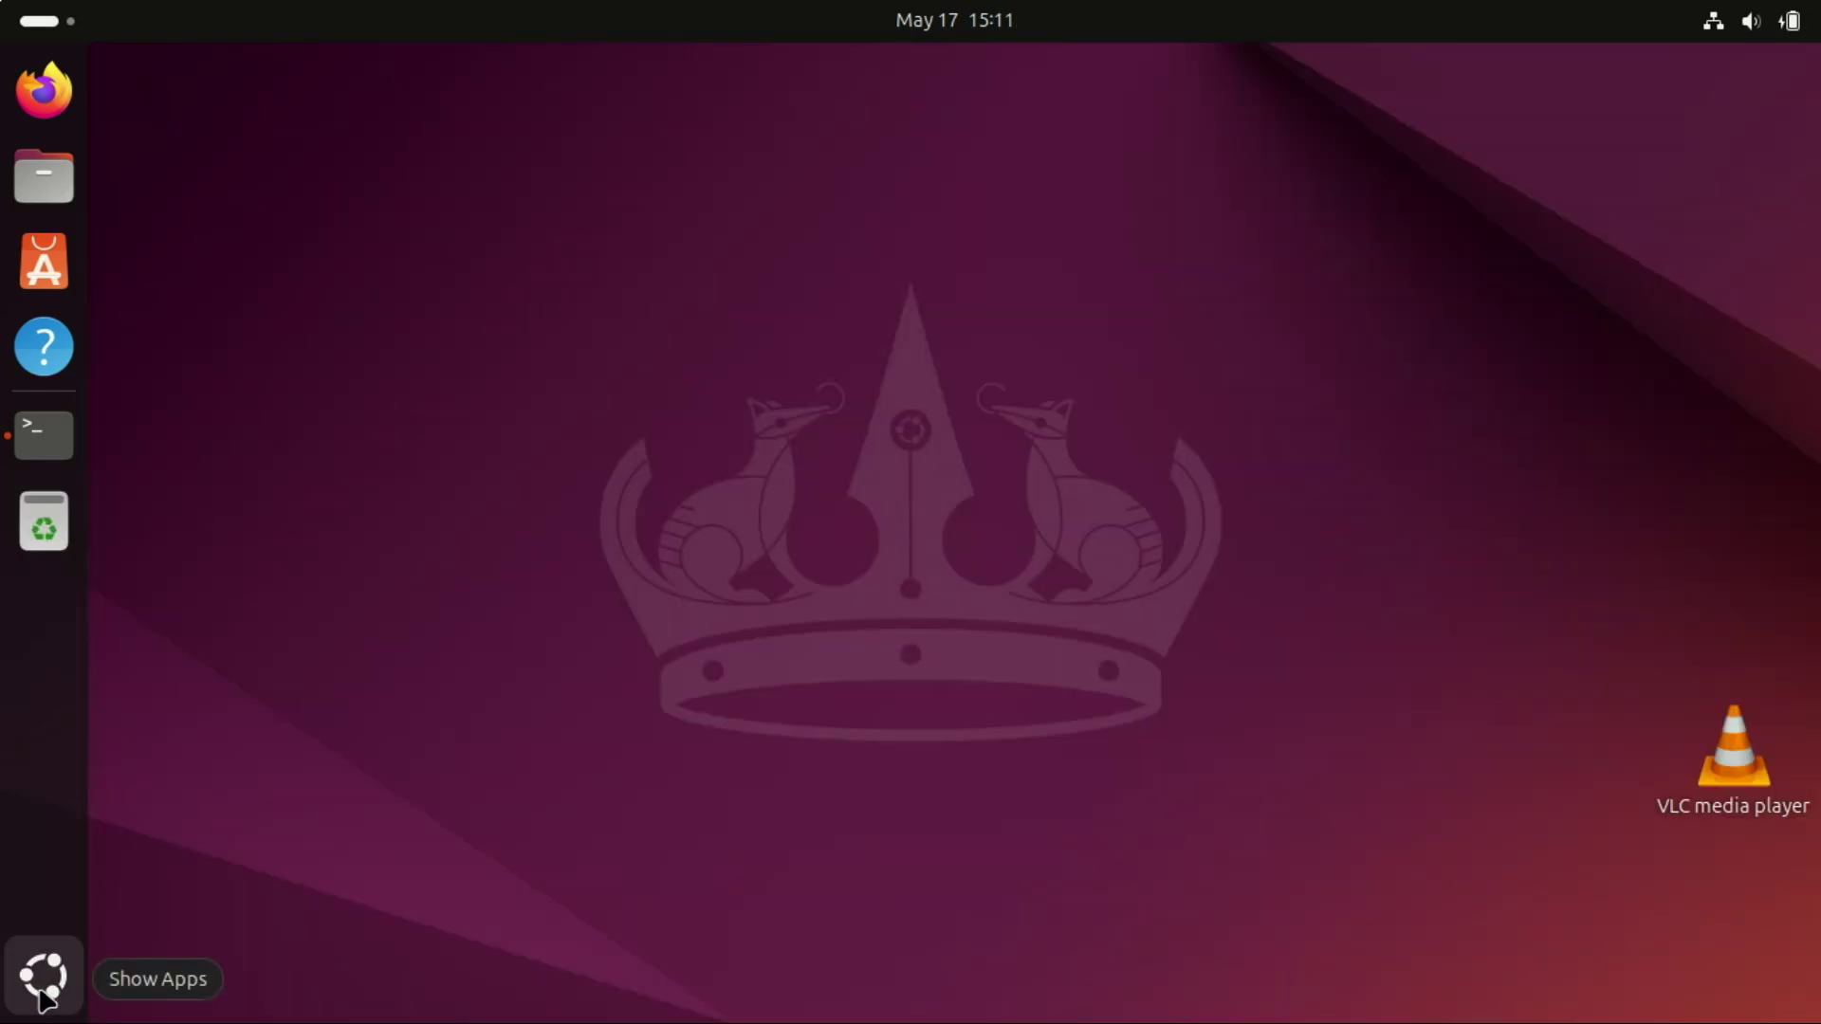
- Launch Disk Usage Analyzer via 'baob', scan the Ubuntu root filesystem, and maximize the window
left_click(44, 975)
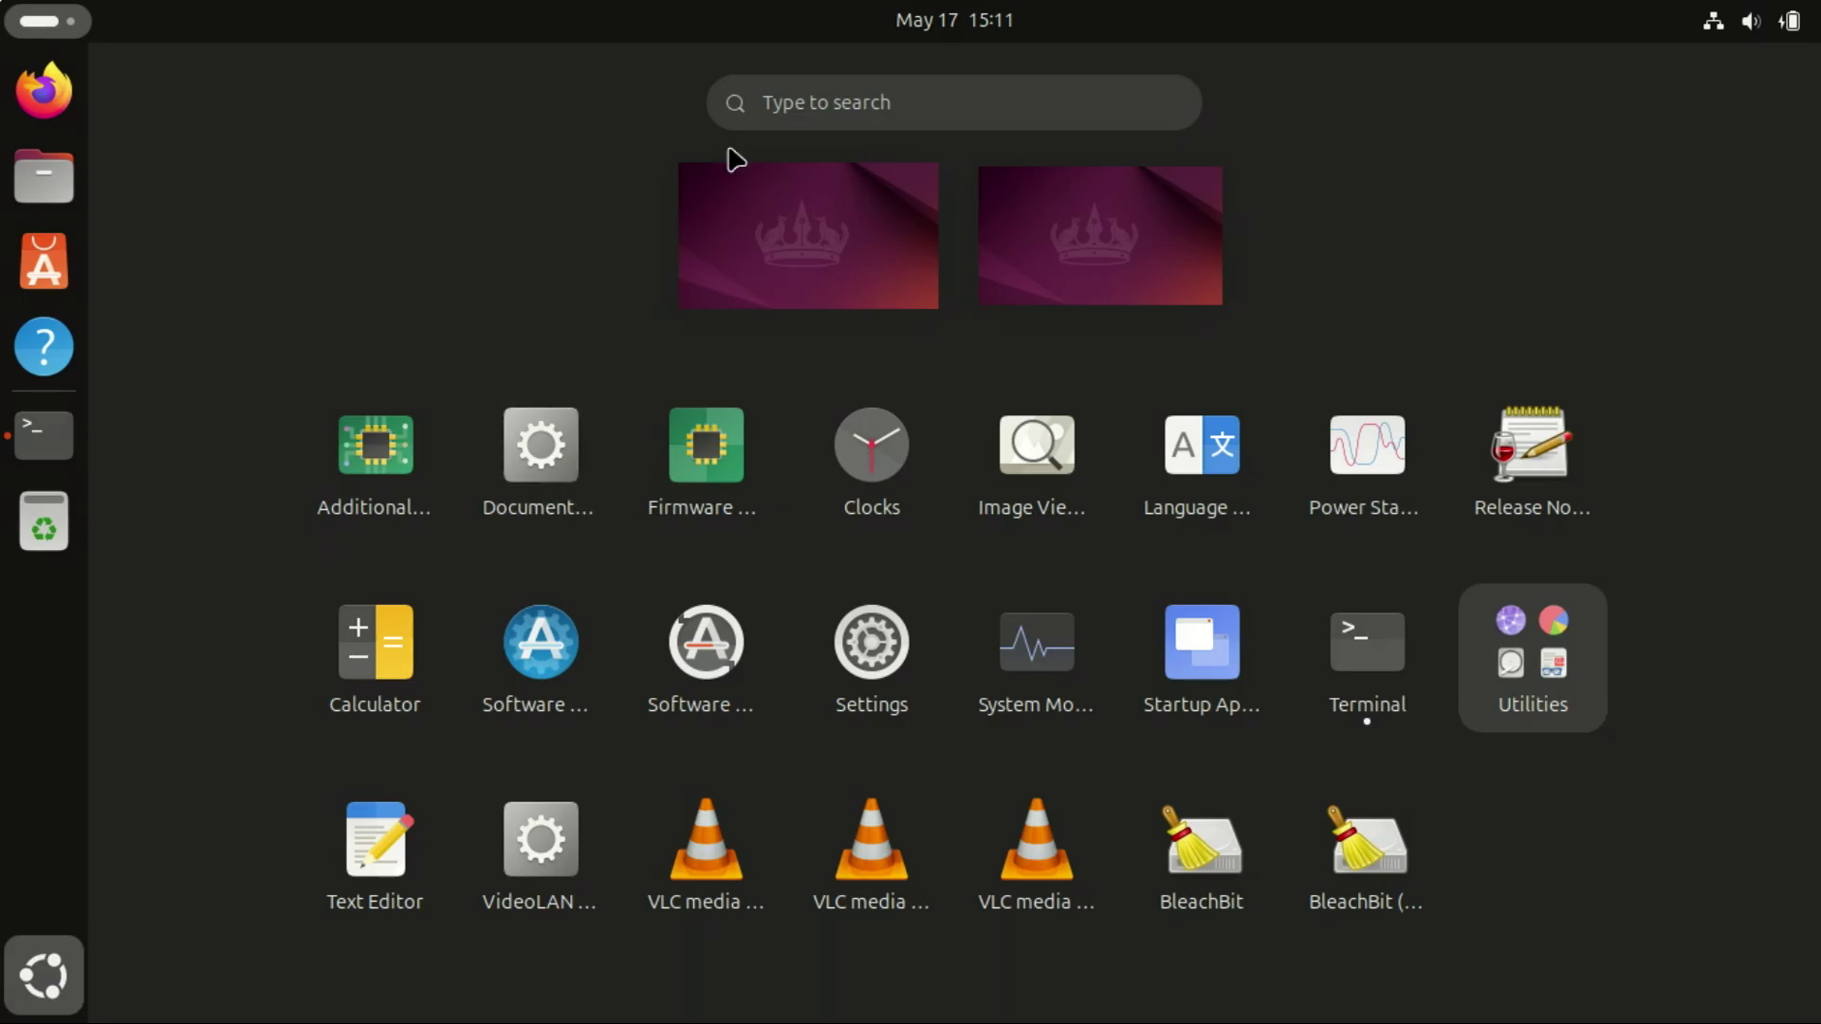
left_click(770, 101)
type("baob")
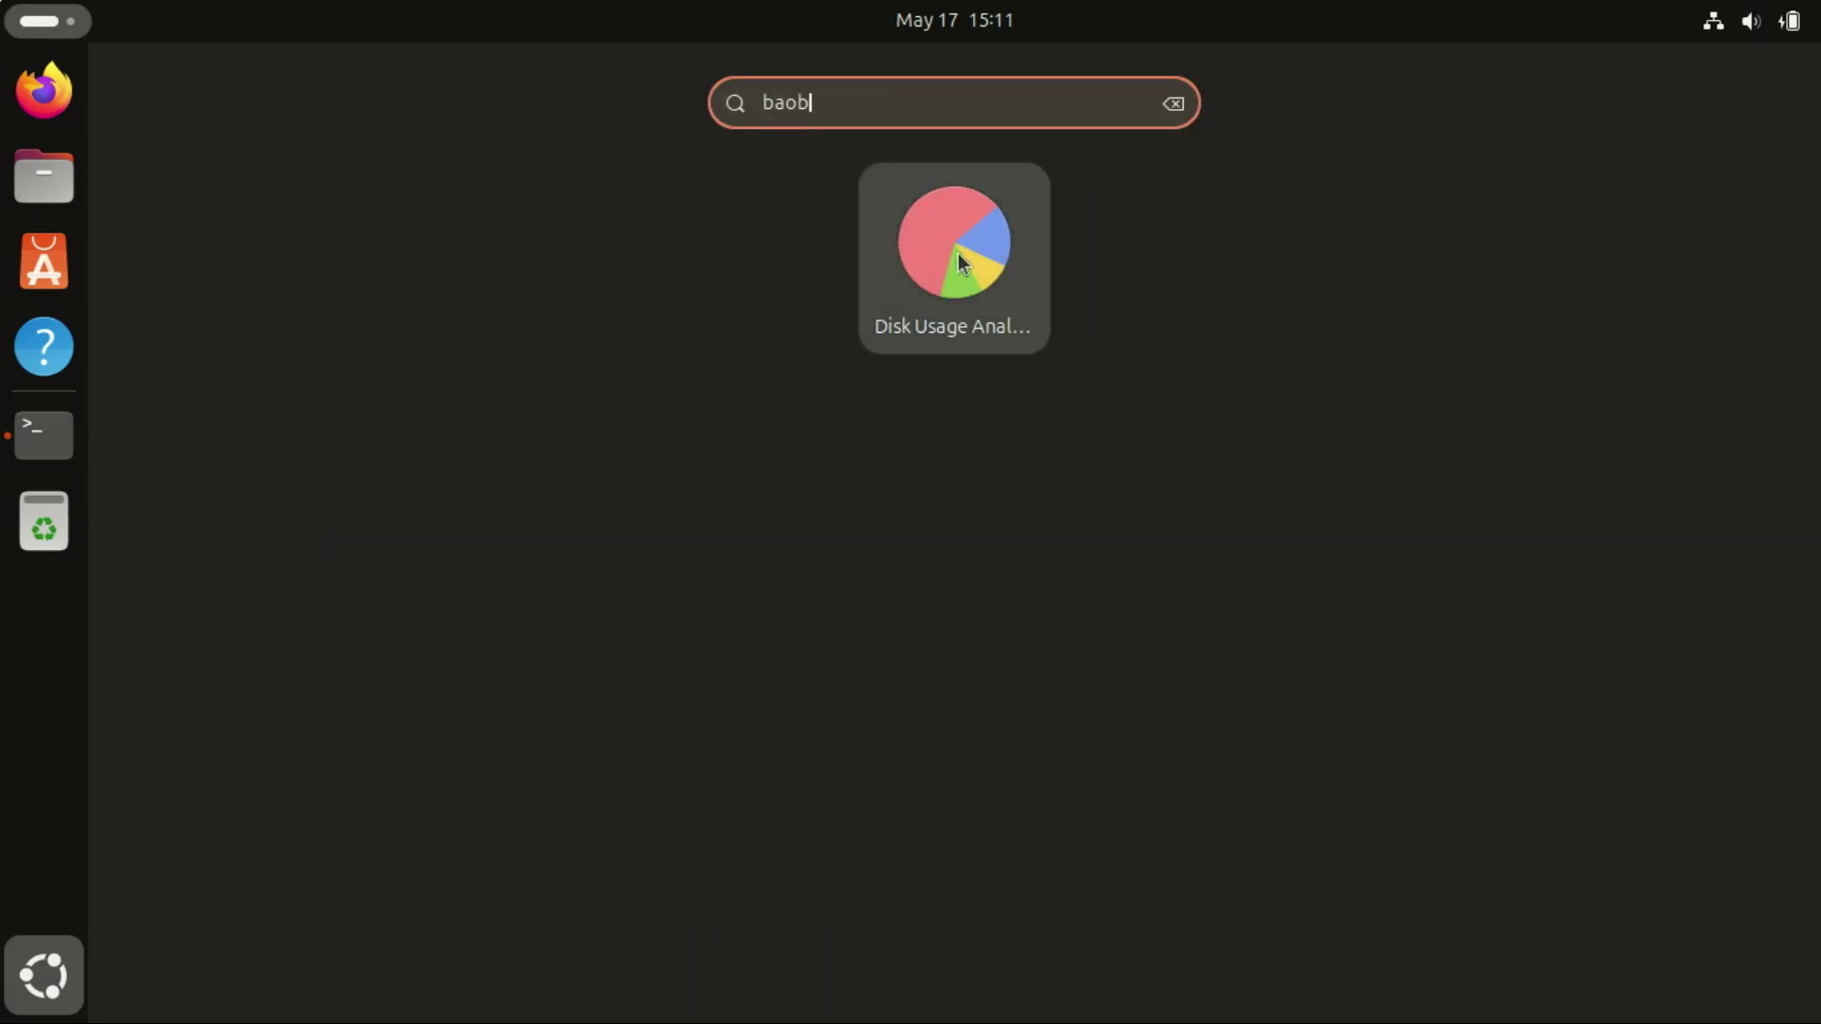
left_click(958, 256)
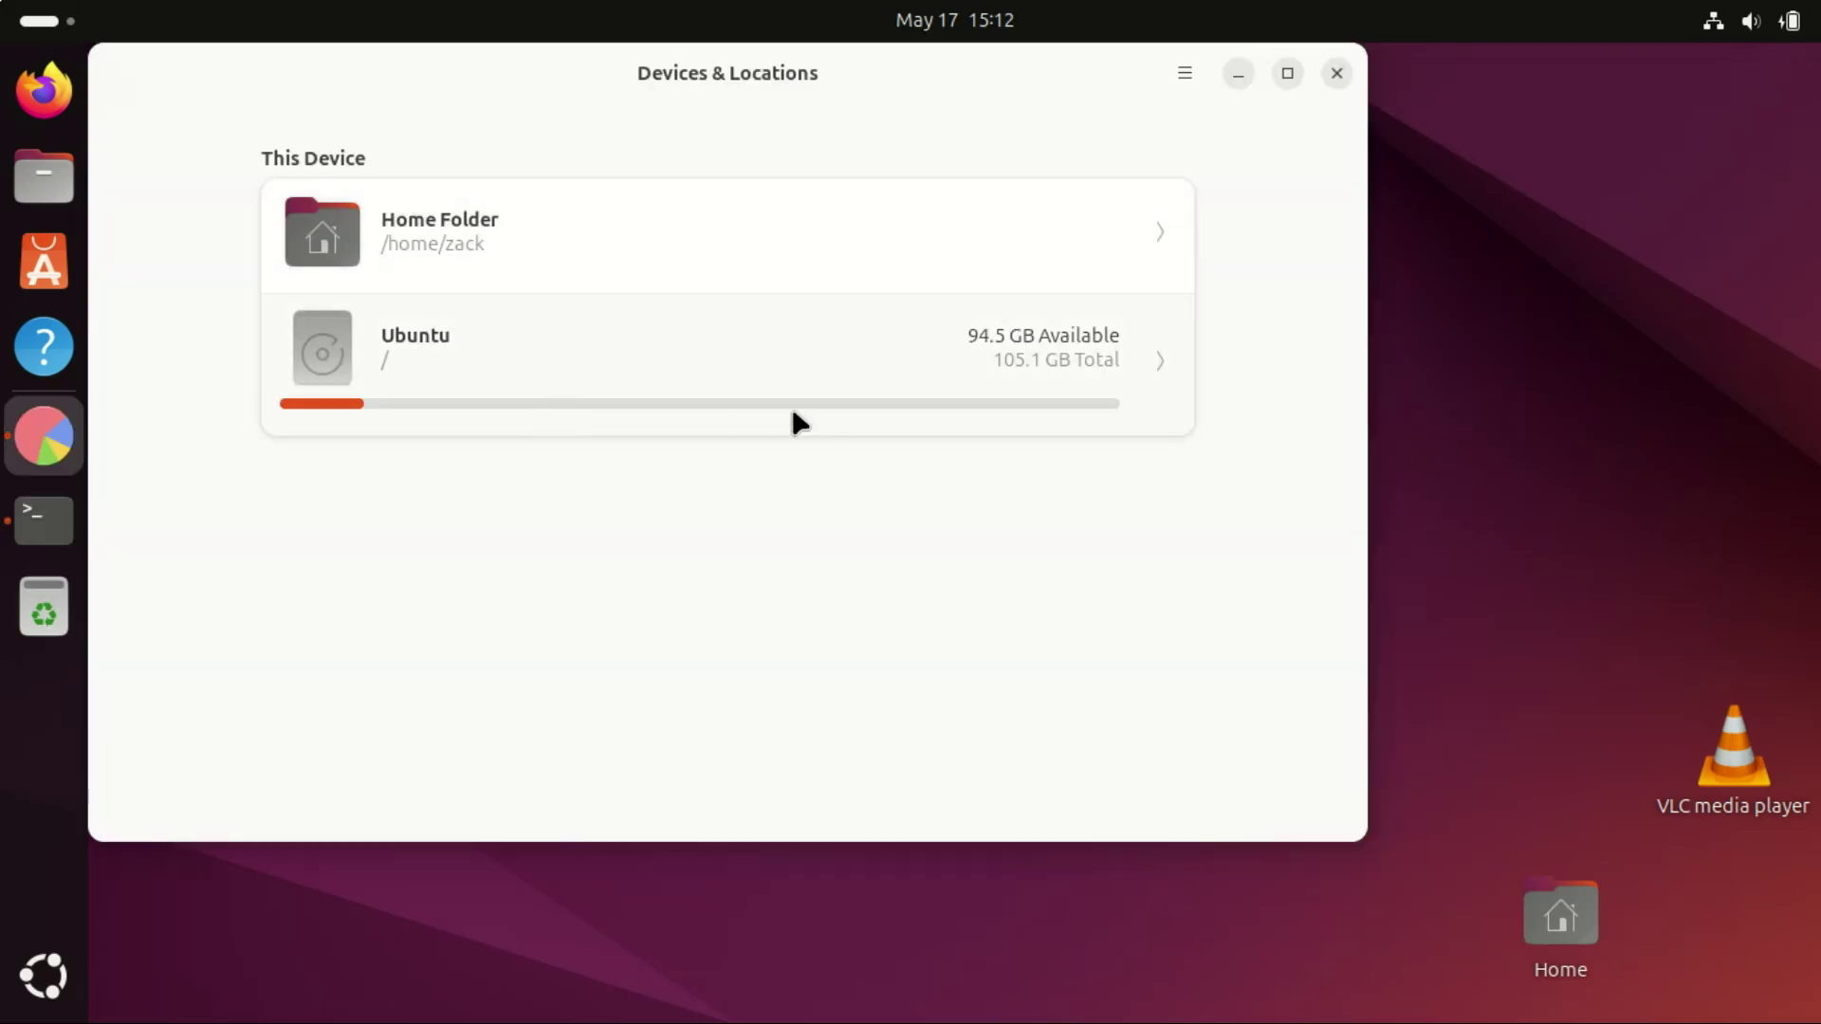
left_click(869, 377)
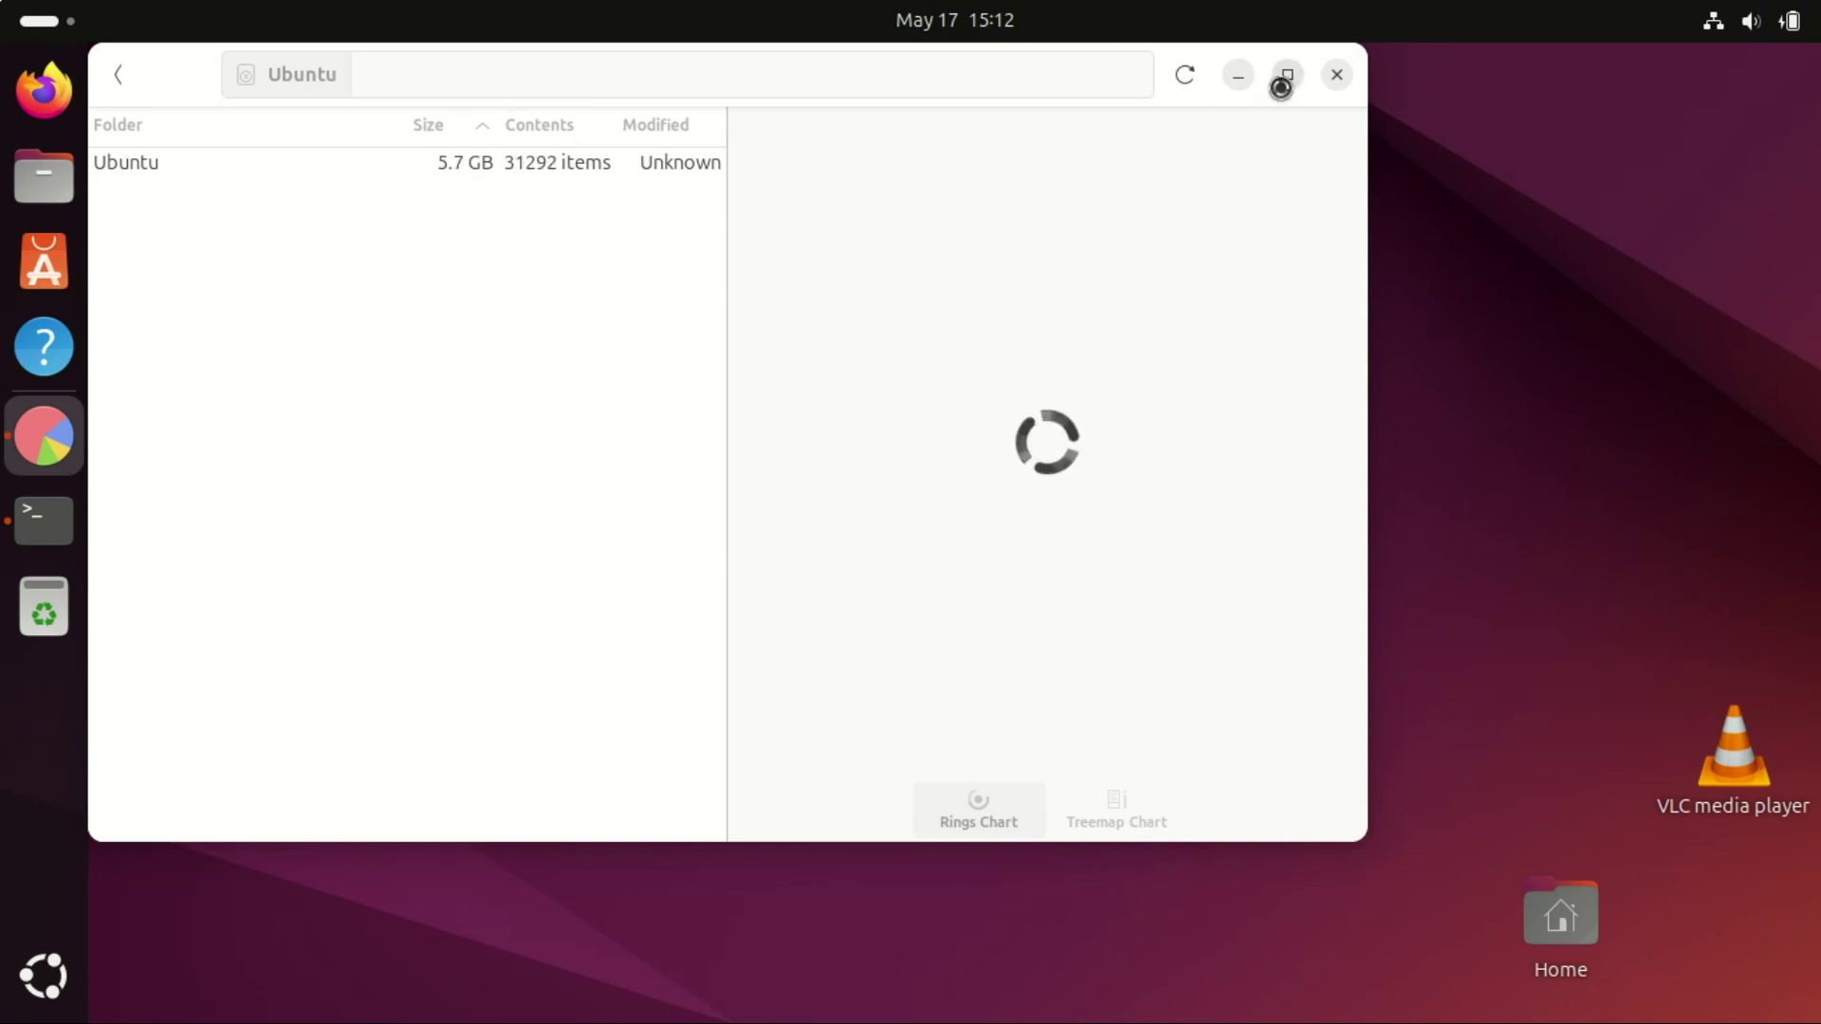
left_click(1286, 74)
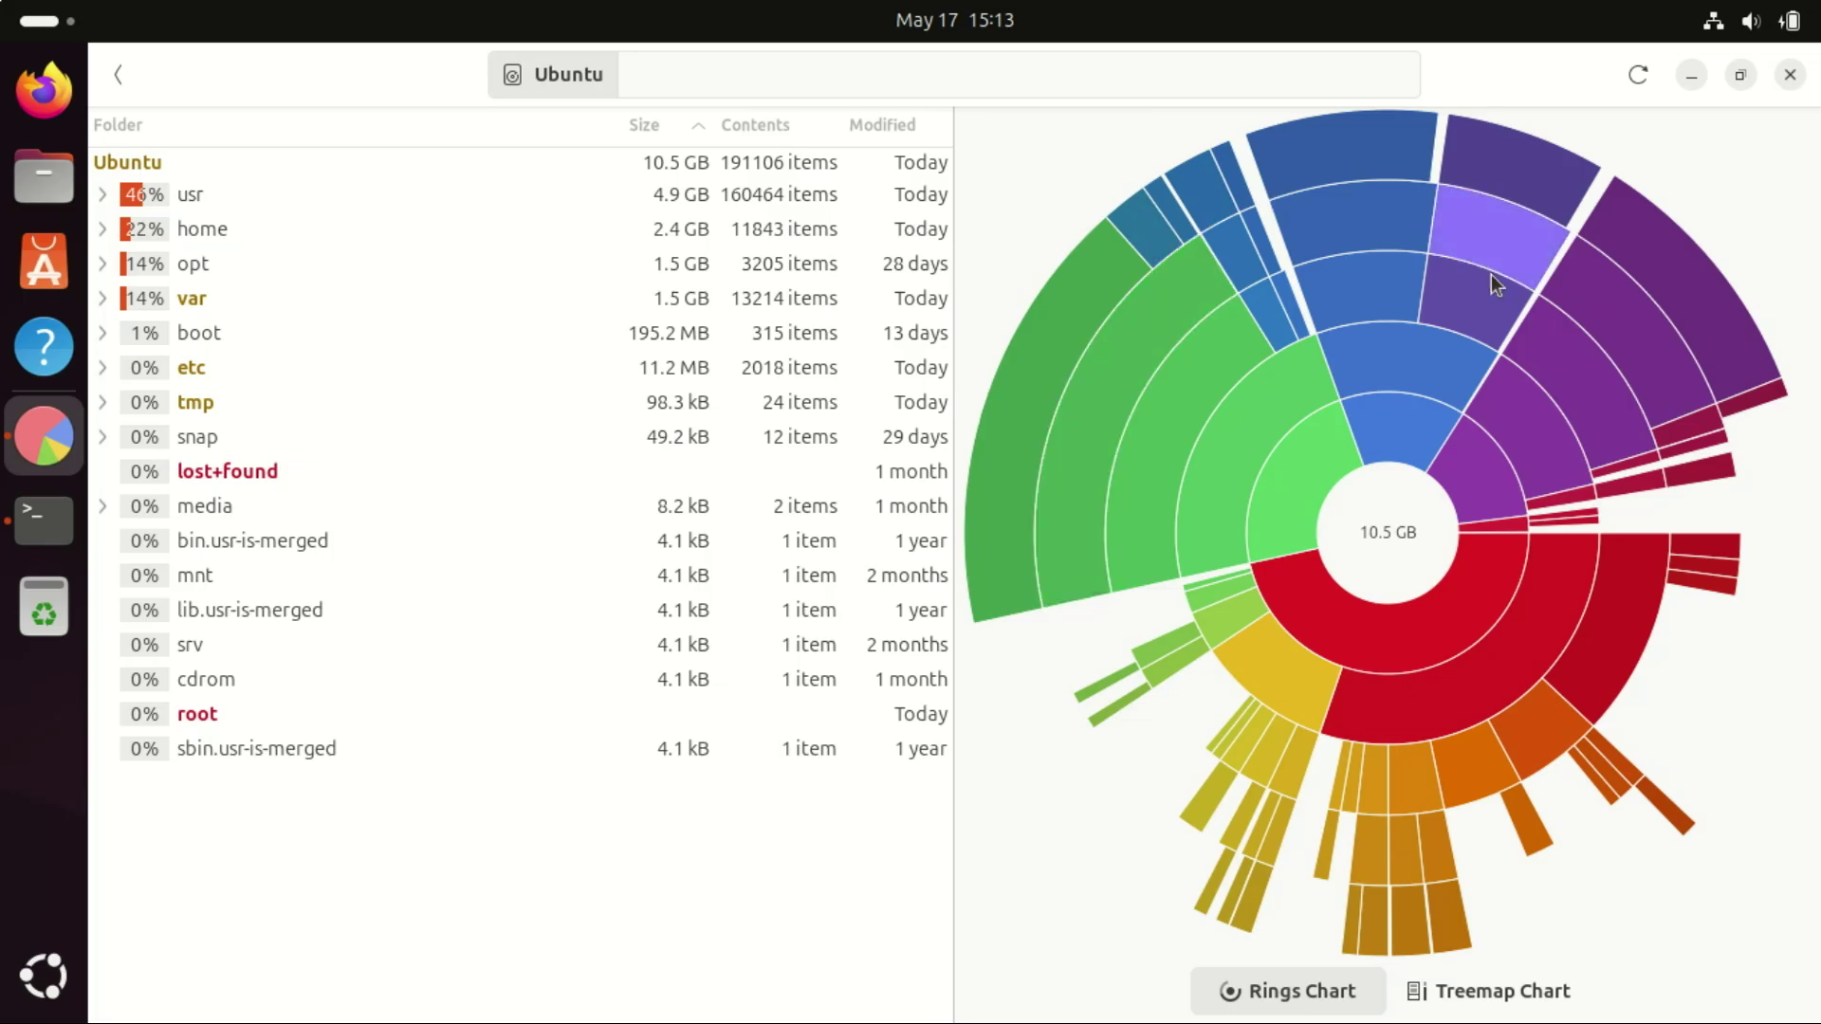
- Zoom the chart into usr, return to root, and expand usr and lib in the tree
mouse_move(1418, 631)
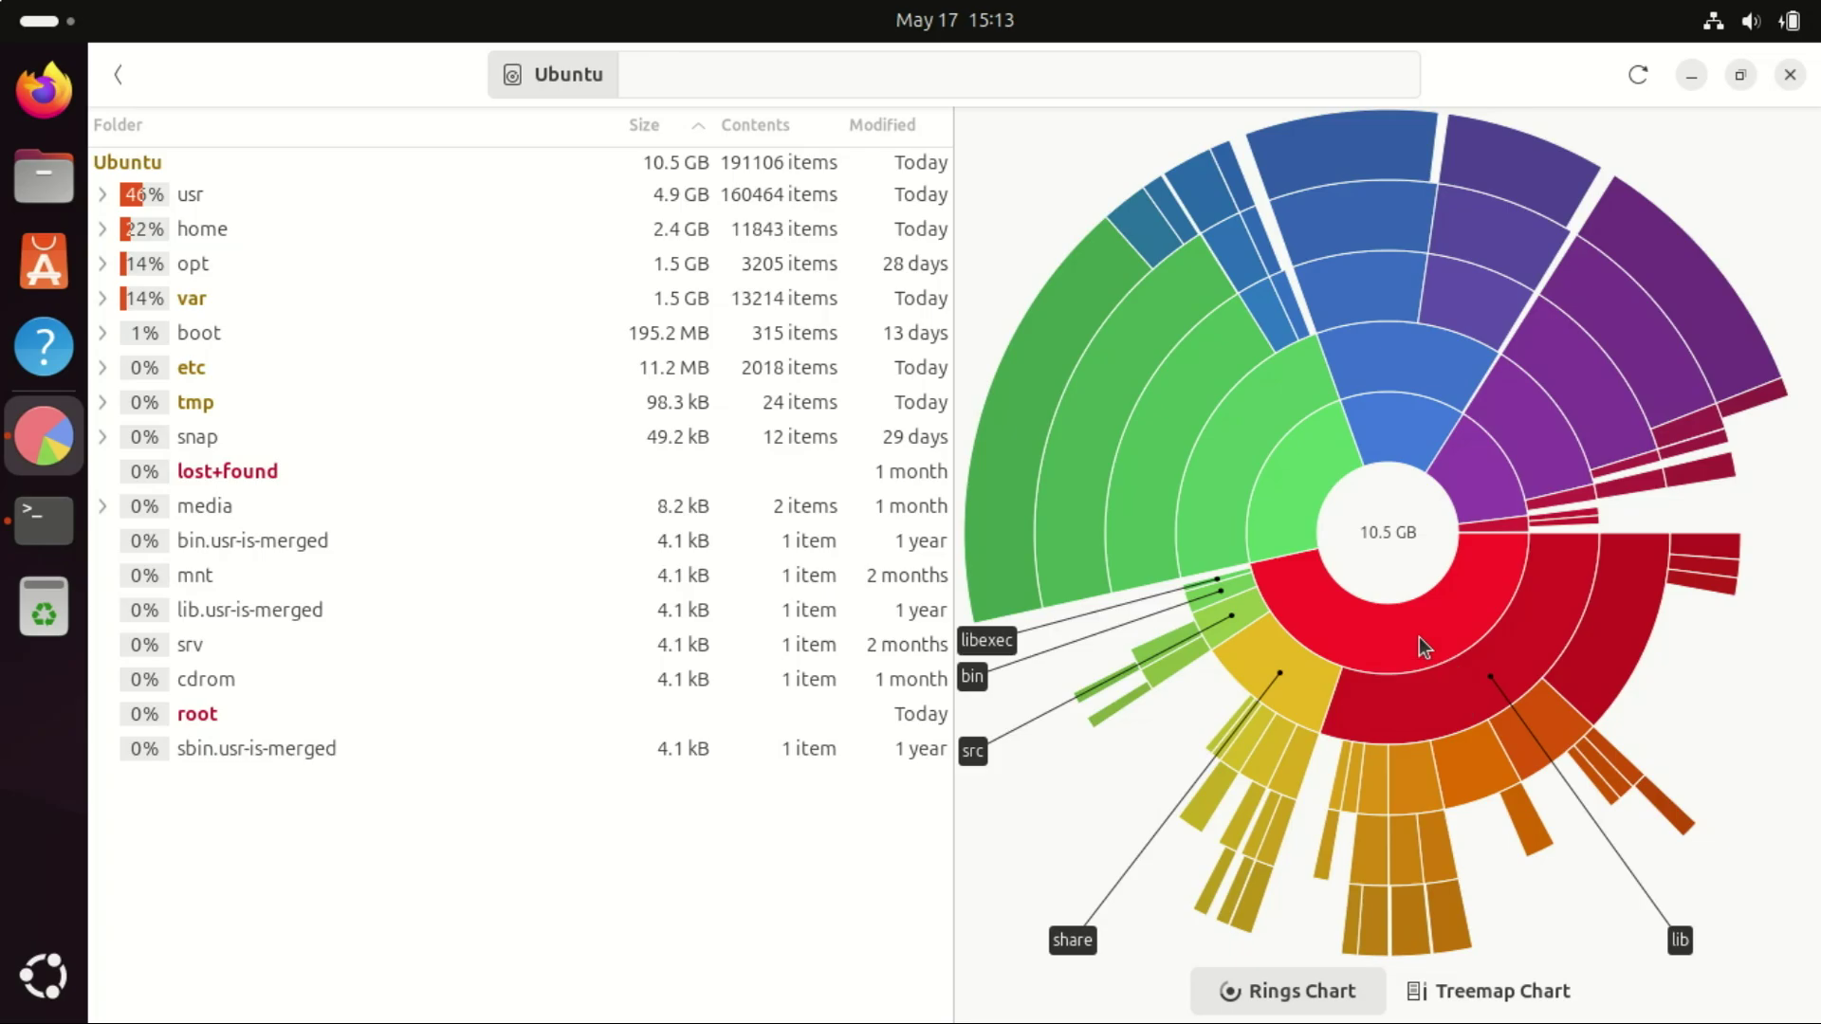
left_click(1424, 646)
mouse_move(1418, 635)
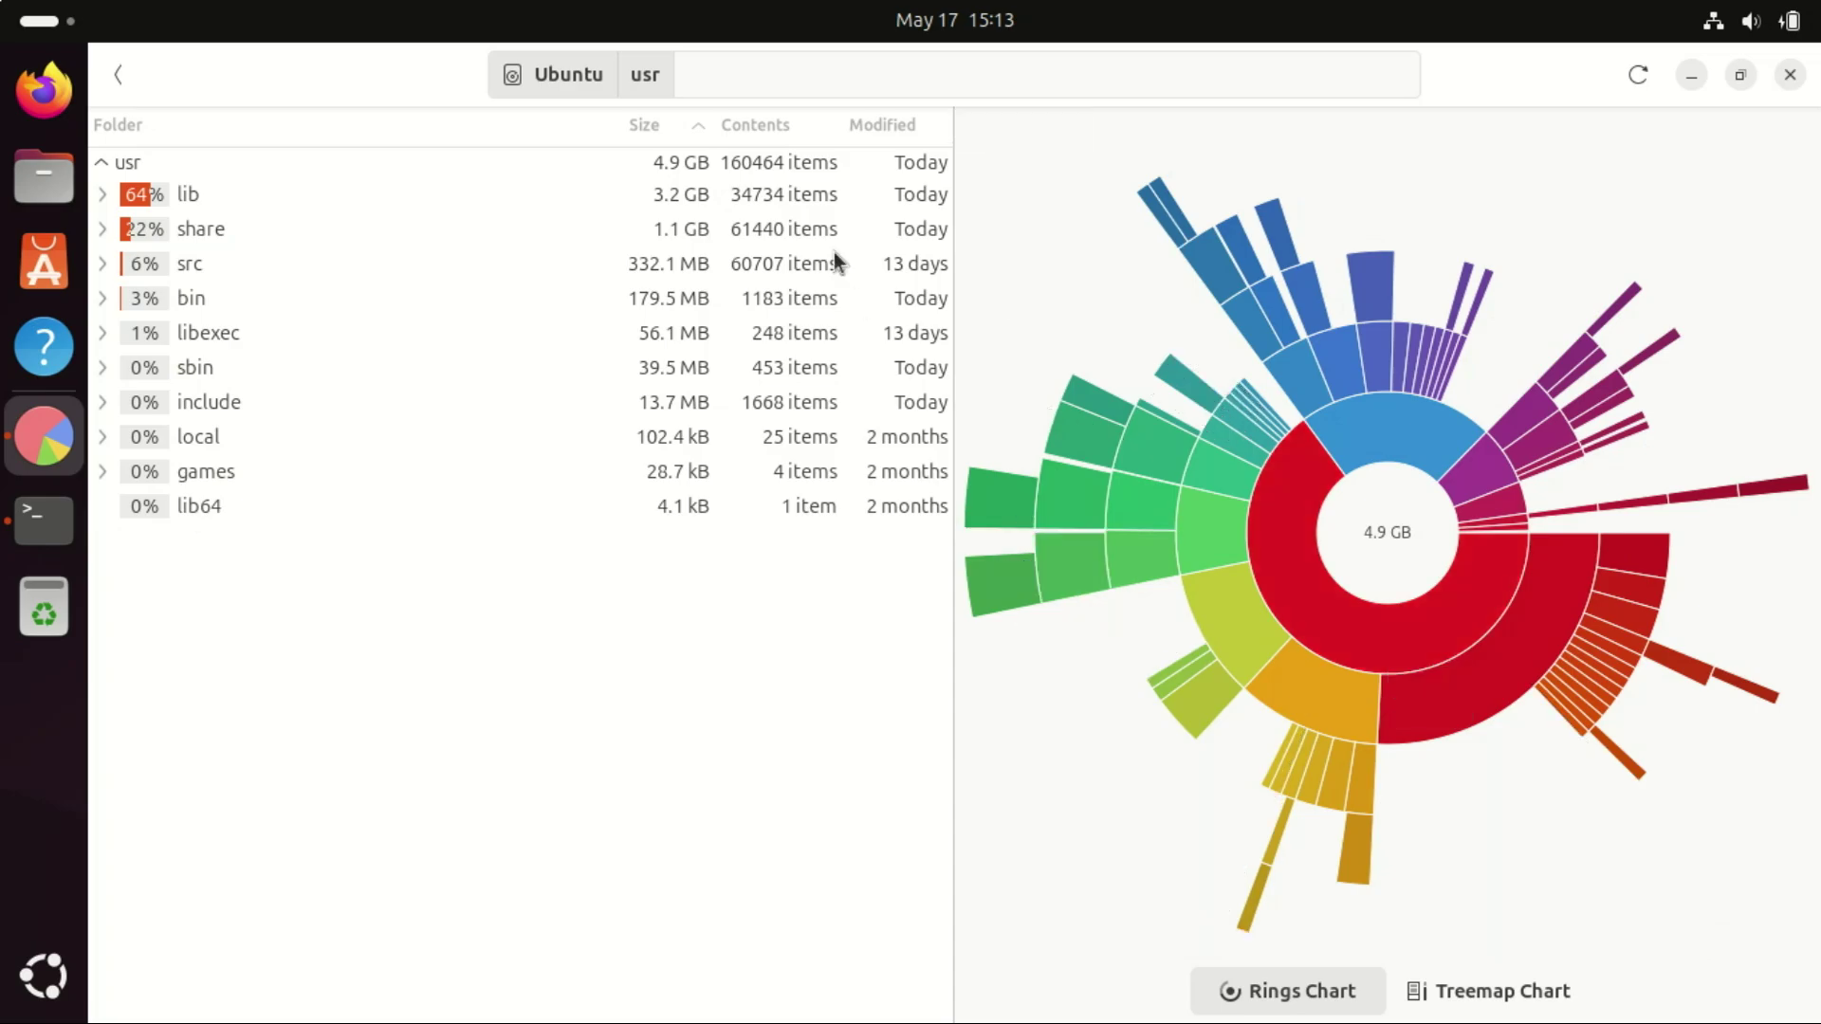
left_click(804, 161)
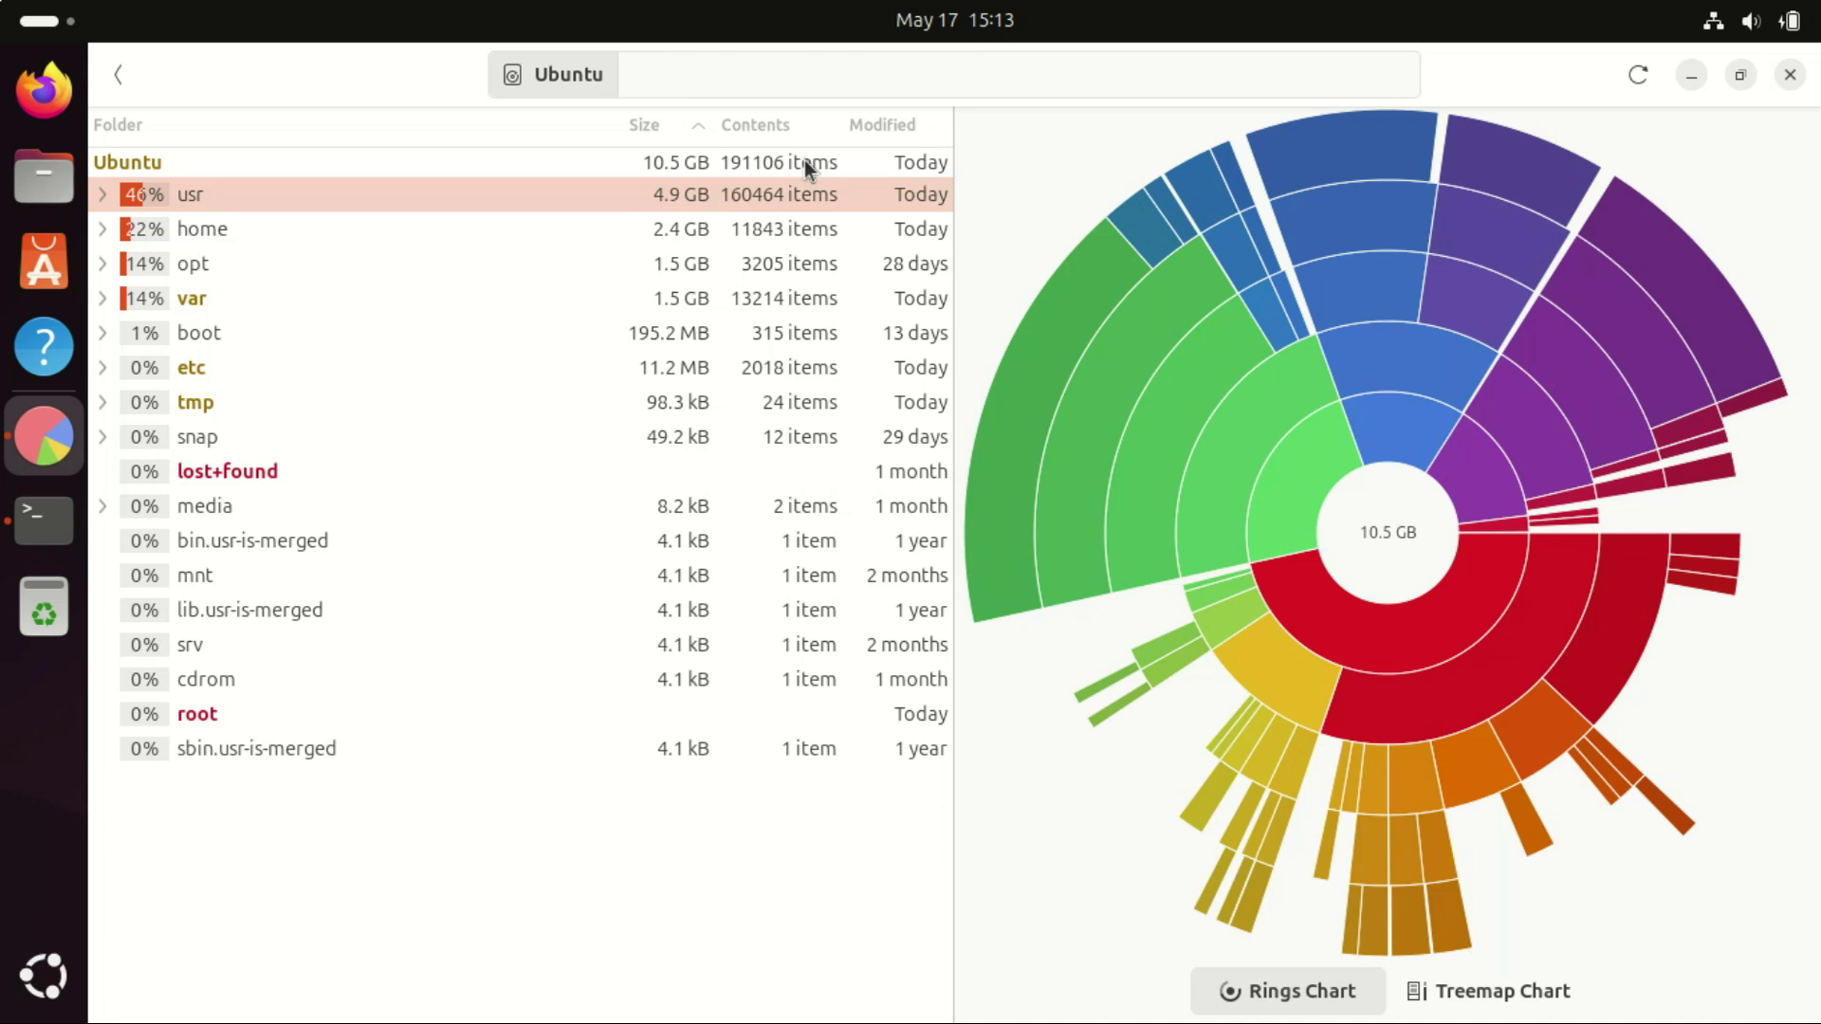
left_click(95, 196)
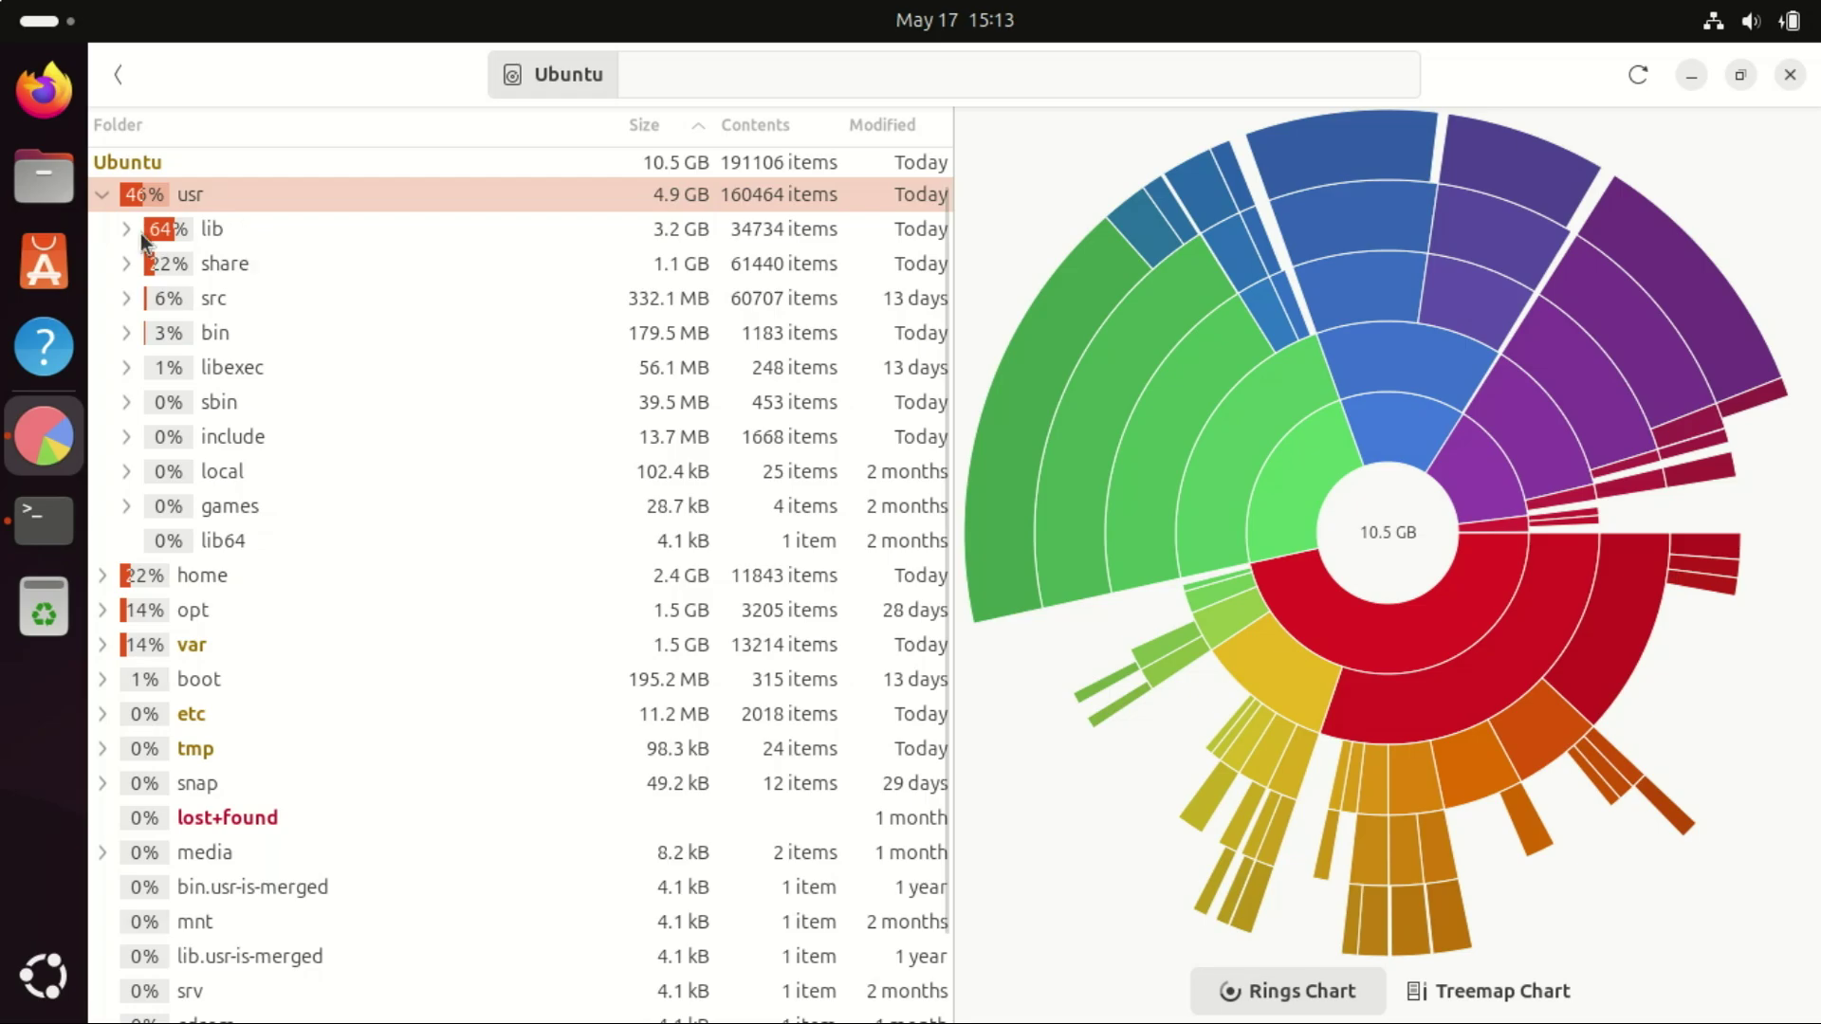
left_click(127, 229)
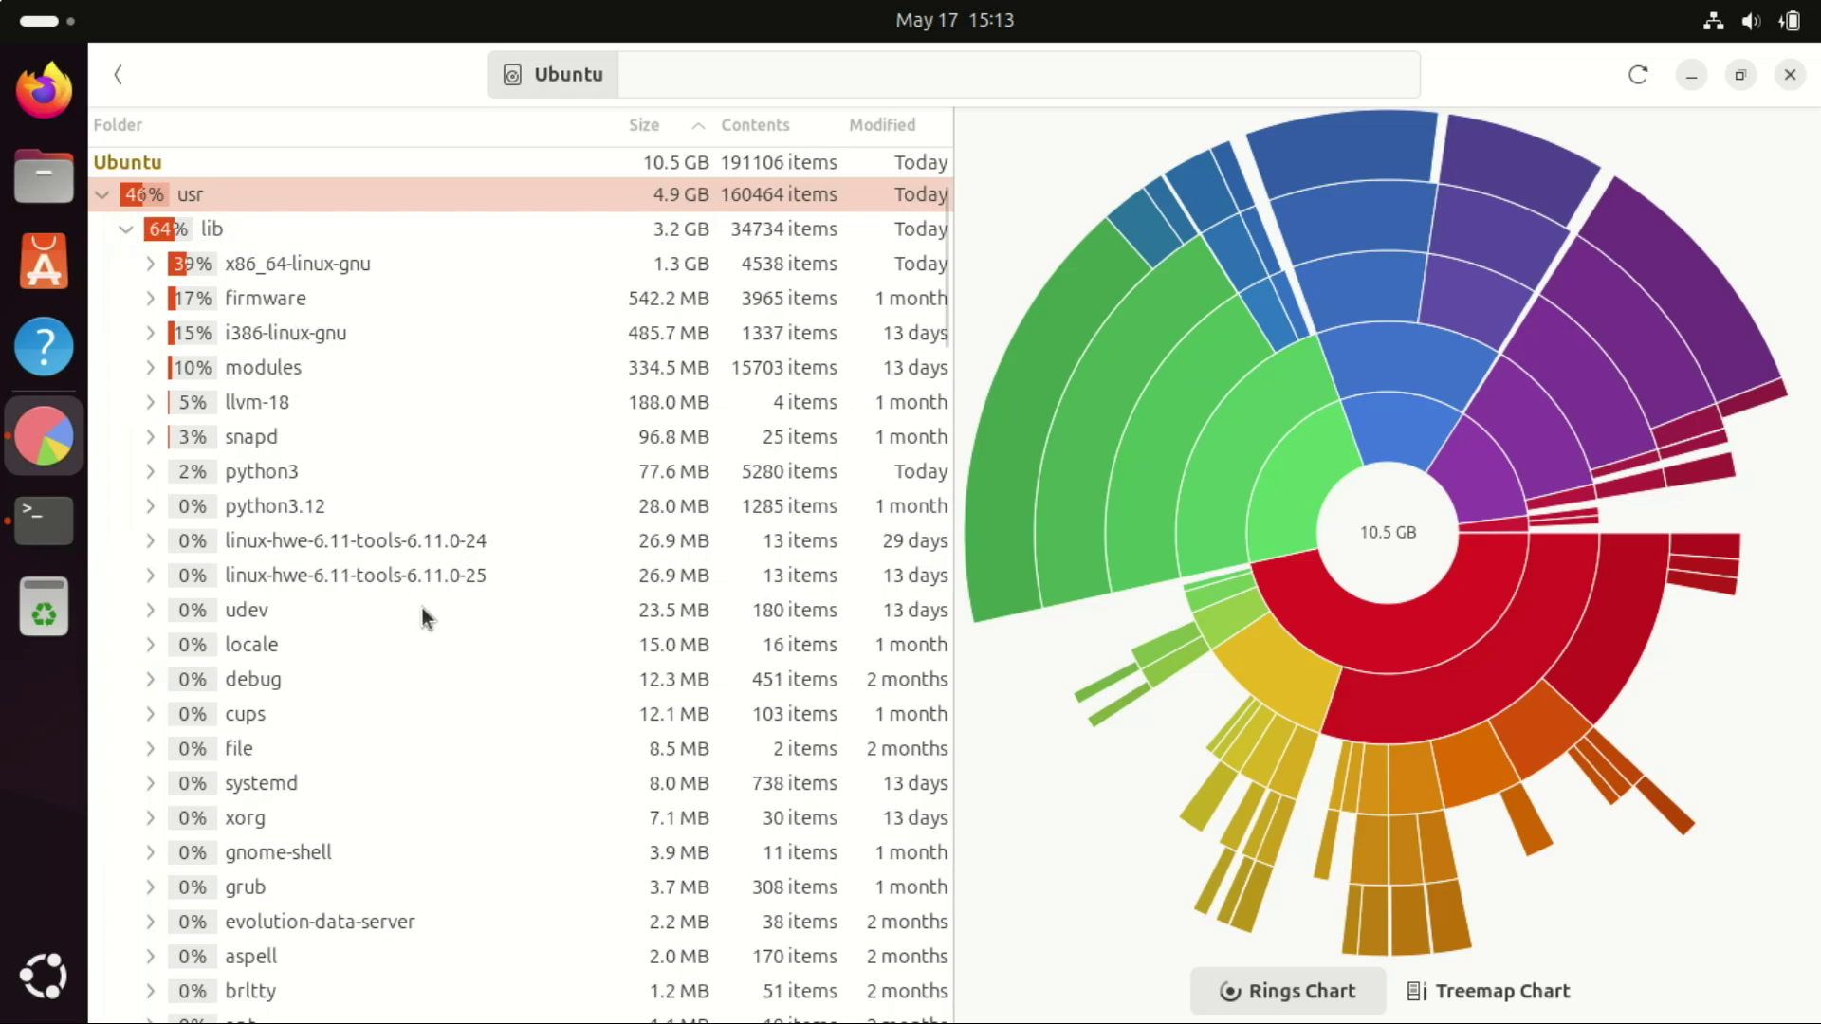
left_click(124, 229)
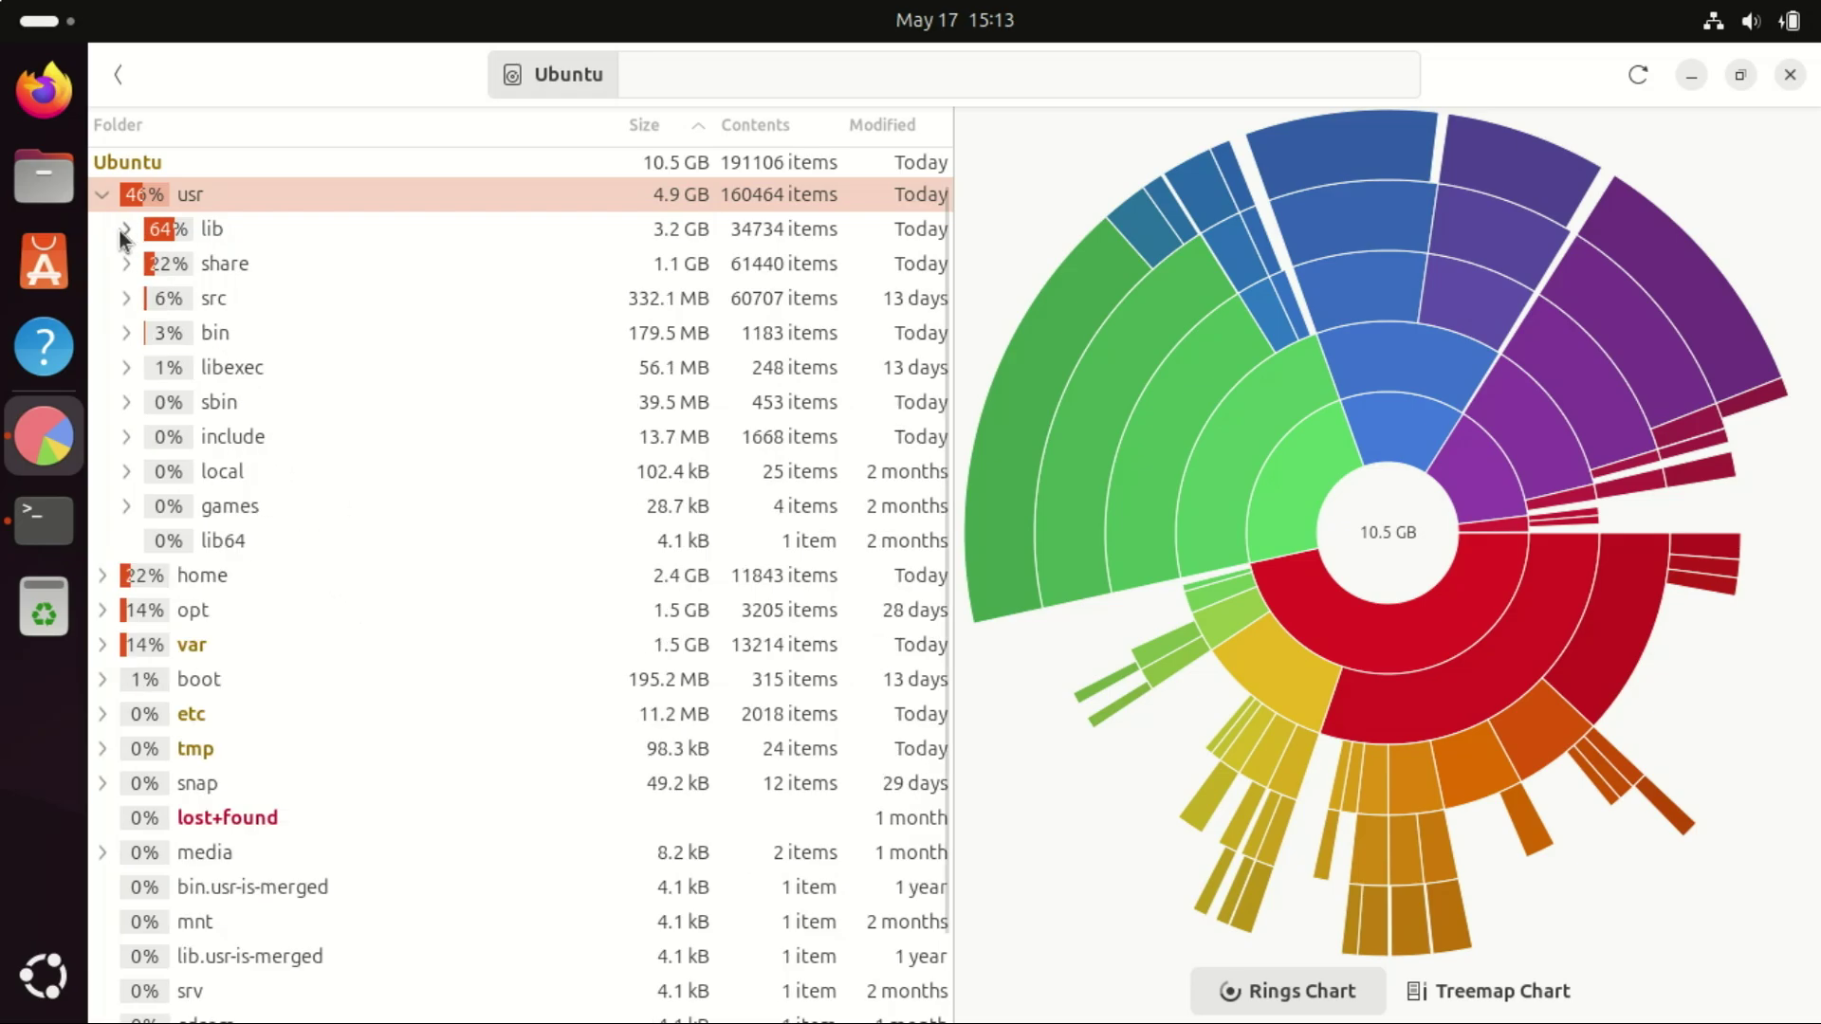